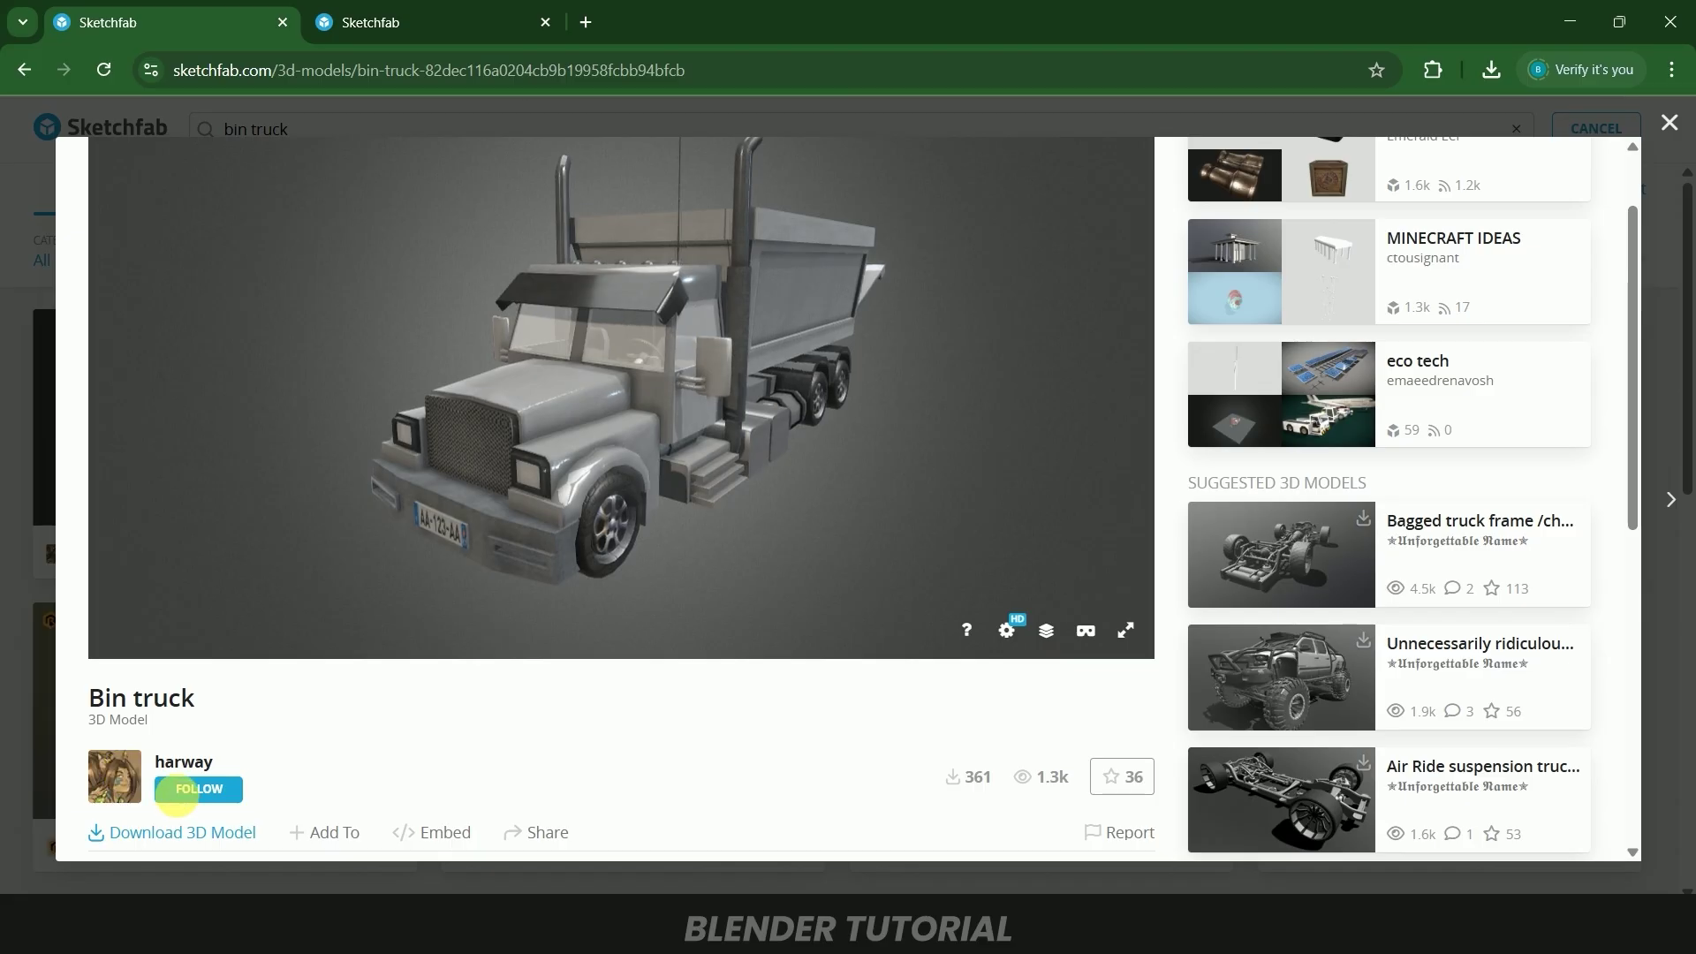
Examine the Bin truck and Soccer Ball model pages on Sketchfab, ending on the Bin truck page
{"action": "scroll", "coordinate": [187, 555], "scroll_direction": "down", "scroll_amount": 2}
{"action": "scroll", "coordinate": [405, 610], "scroll_direction": "up", "scroll_amount": 2}
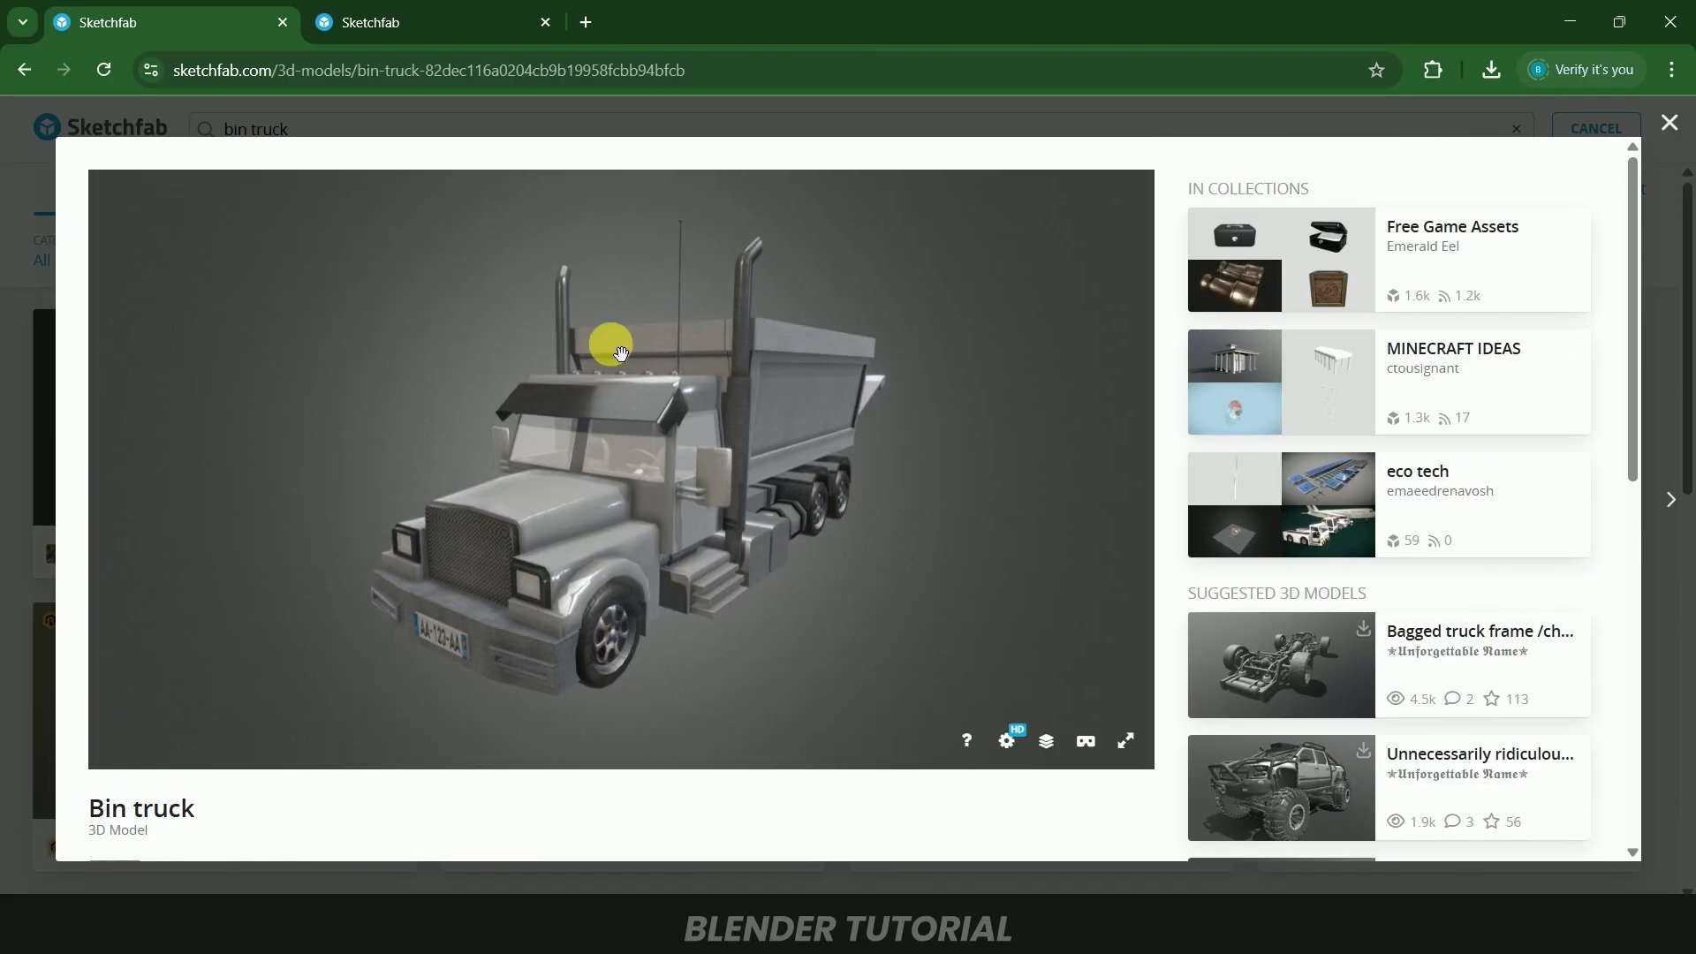
{"action": "left_click", "coordinate": [419, 24]}
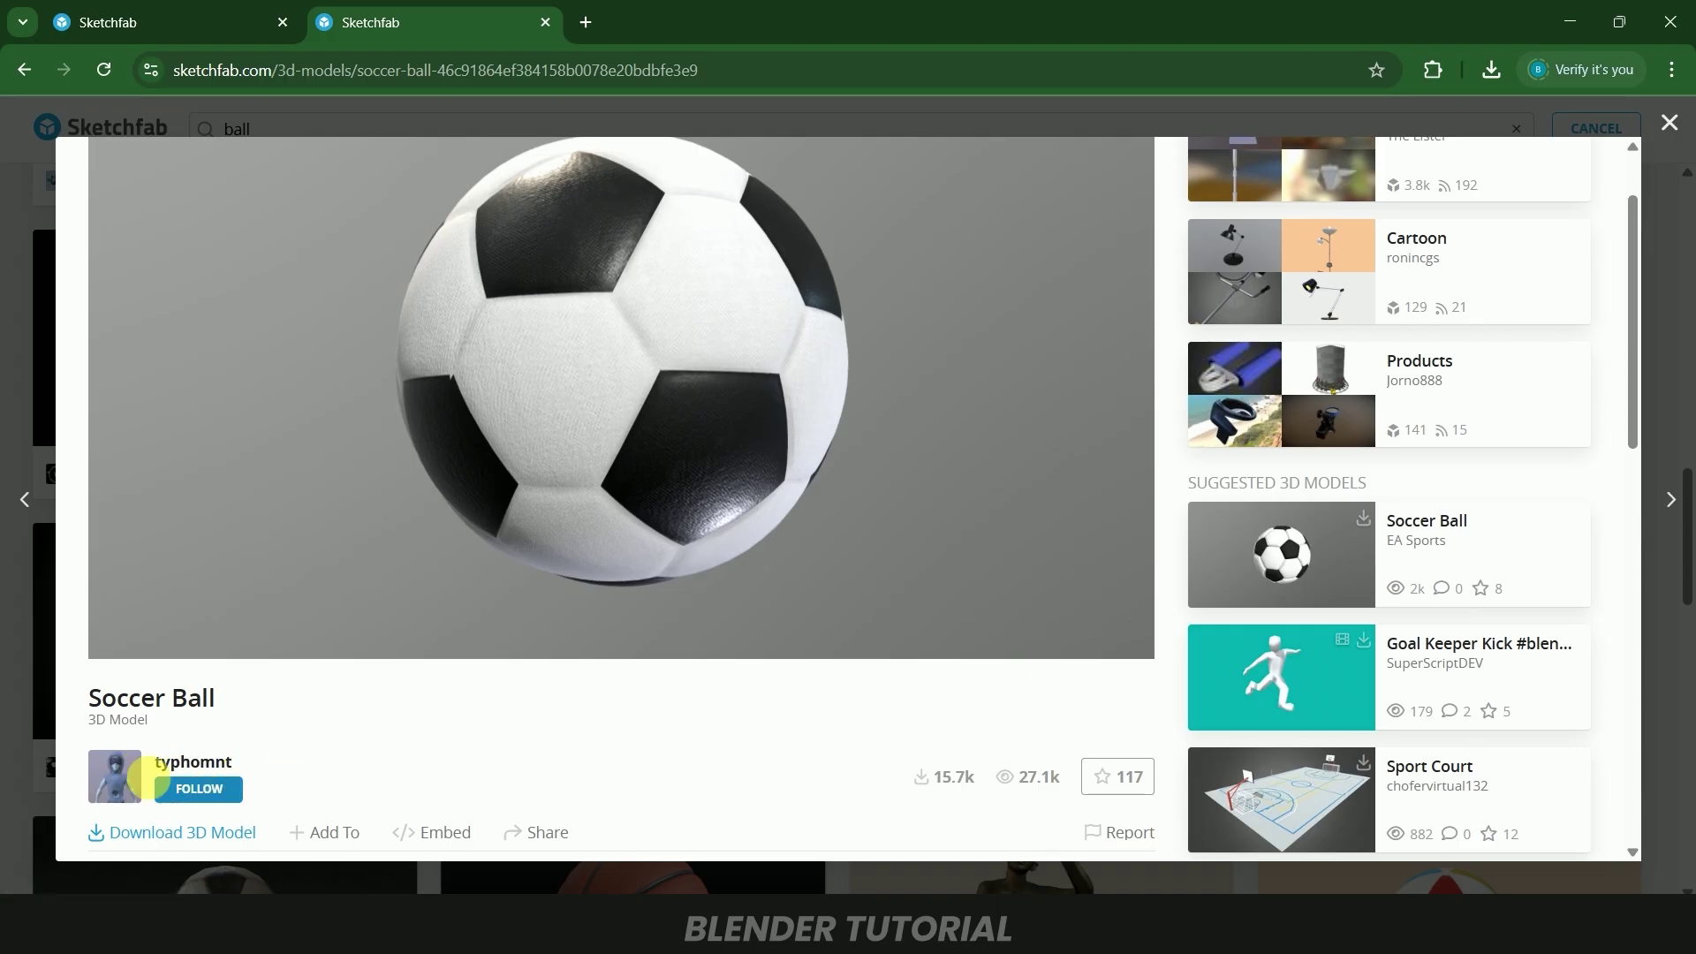
{"action": "left_click", "coordinate": [152, 26]}
{"action": "scroll", "coordinate": [1153, 543], "scroll_direction": "down", "scroll_amount": 6}
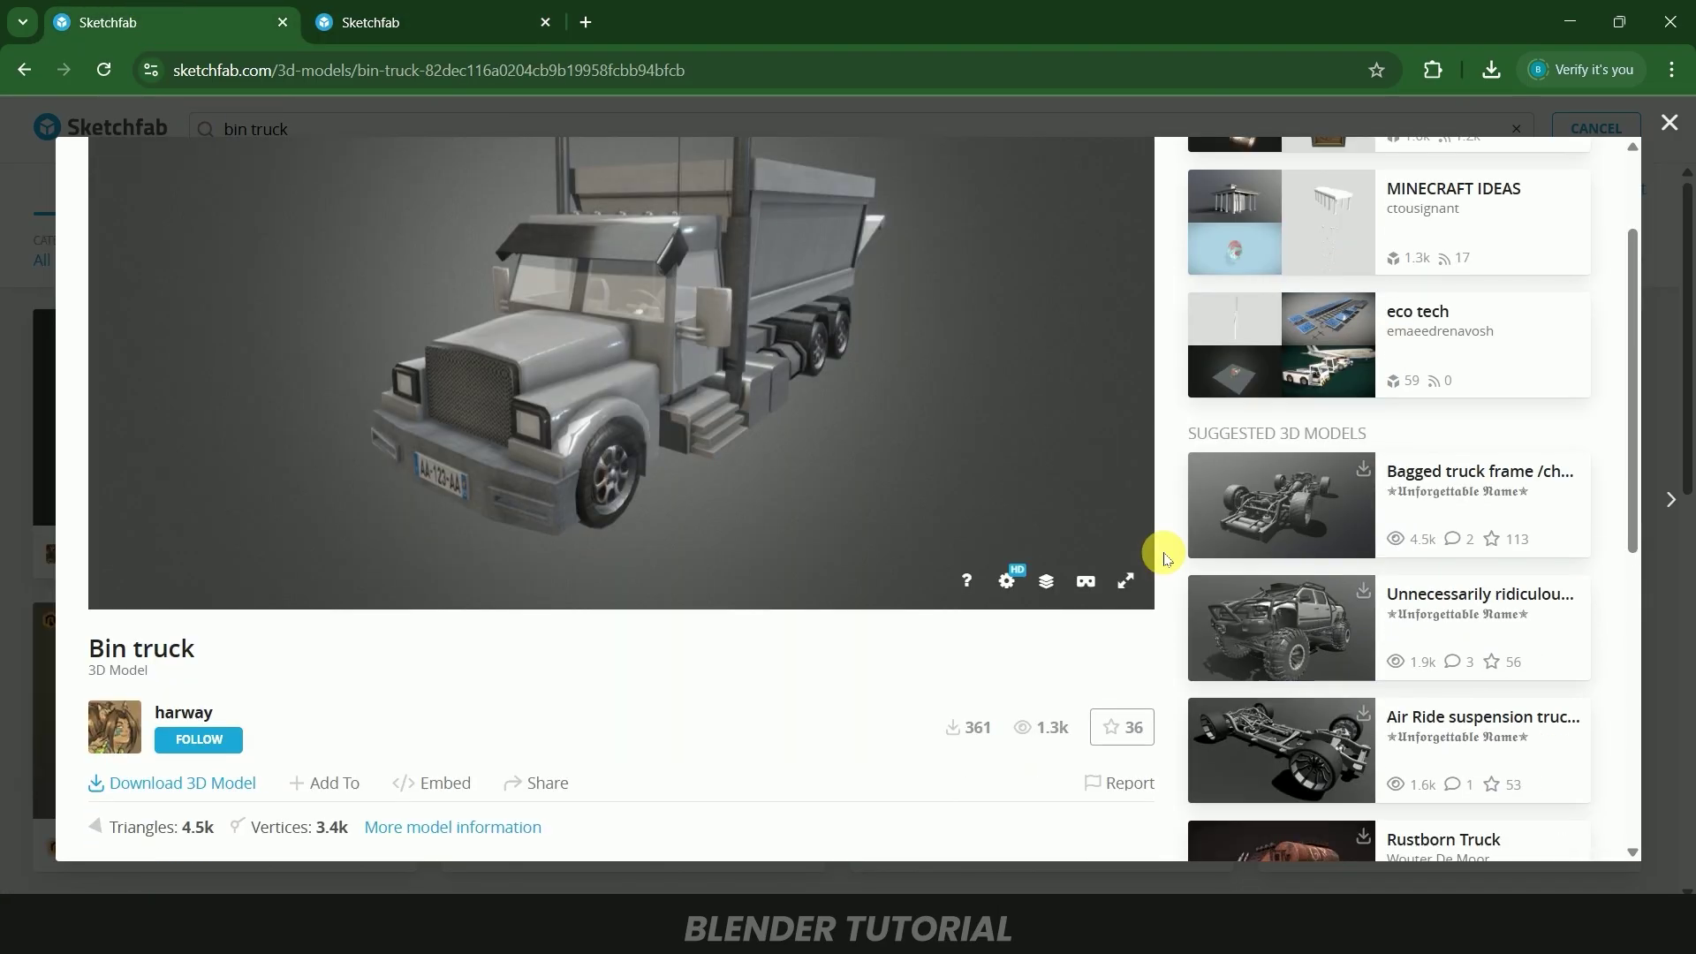
Open the Bin truck's download options and download the glTF version
{"action": "left_click", "coordinate": [250, 411]}
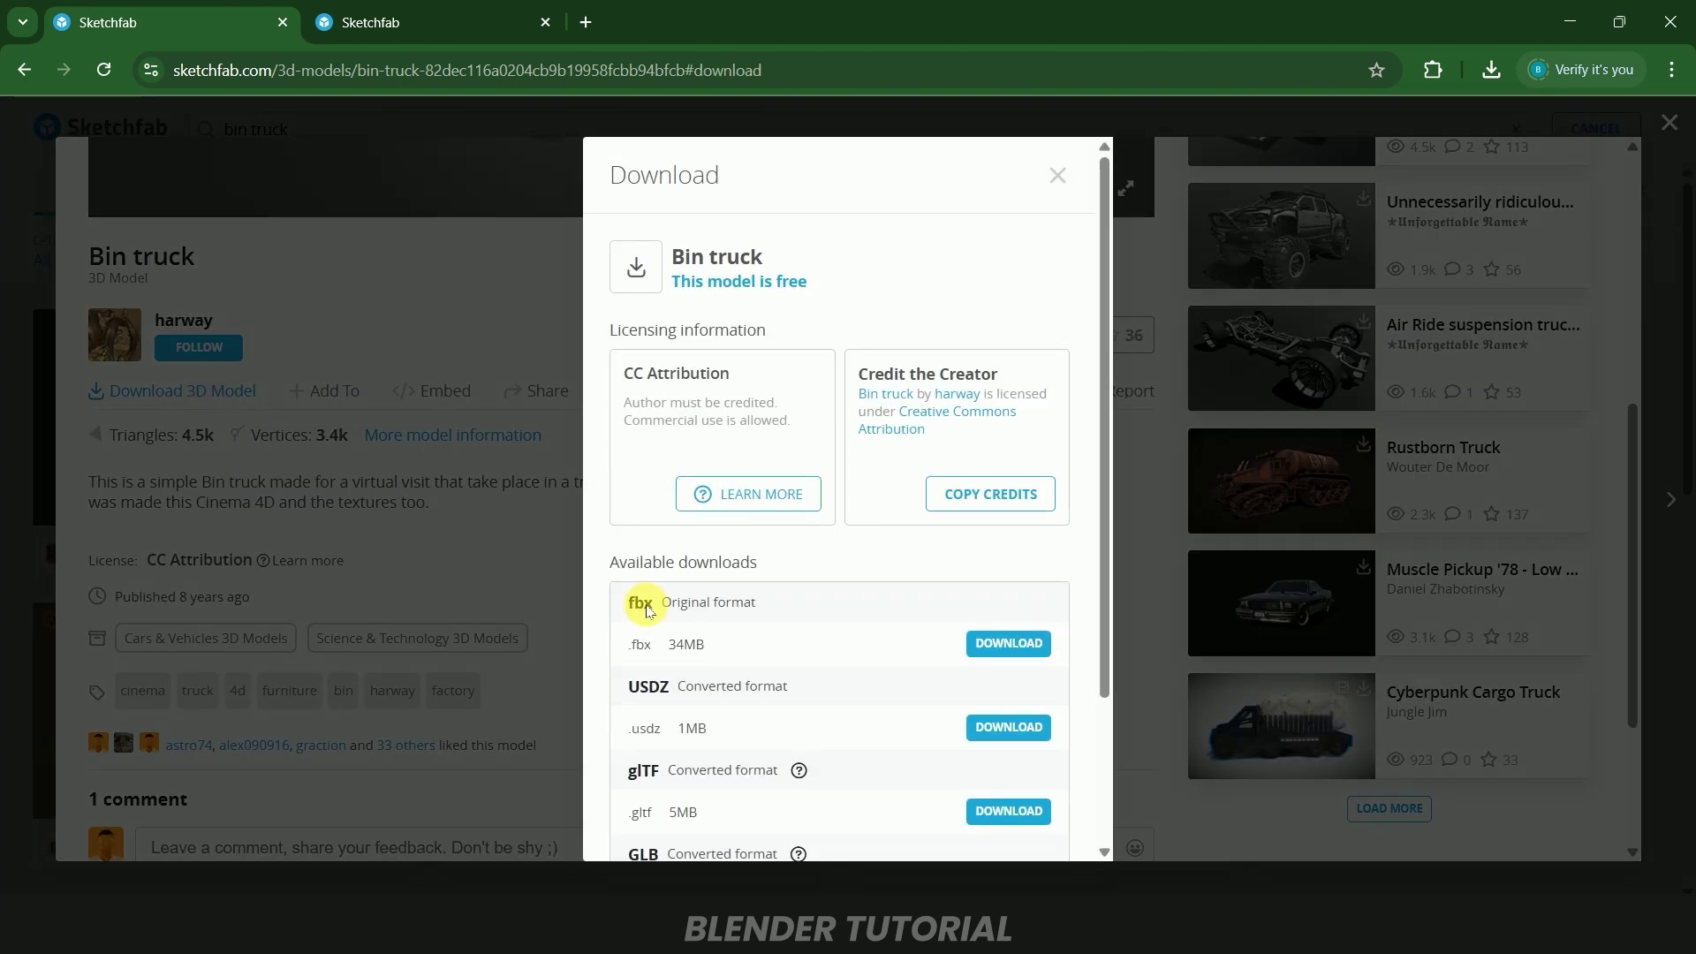
{"action": "scroll", "coordinate": [826, 671], "scroll_direction": "down", "scroll_amount": 2}
{"action": "left_click", "coordinate": [1046, 627]}
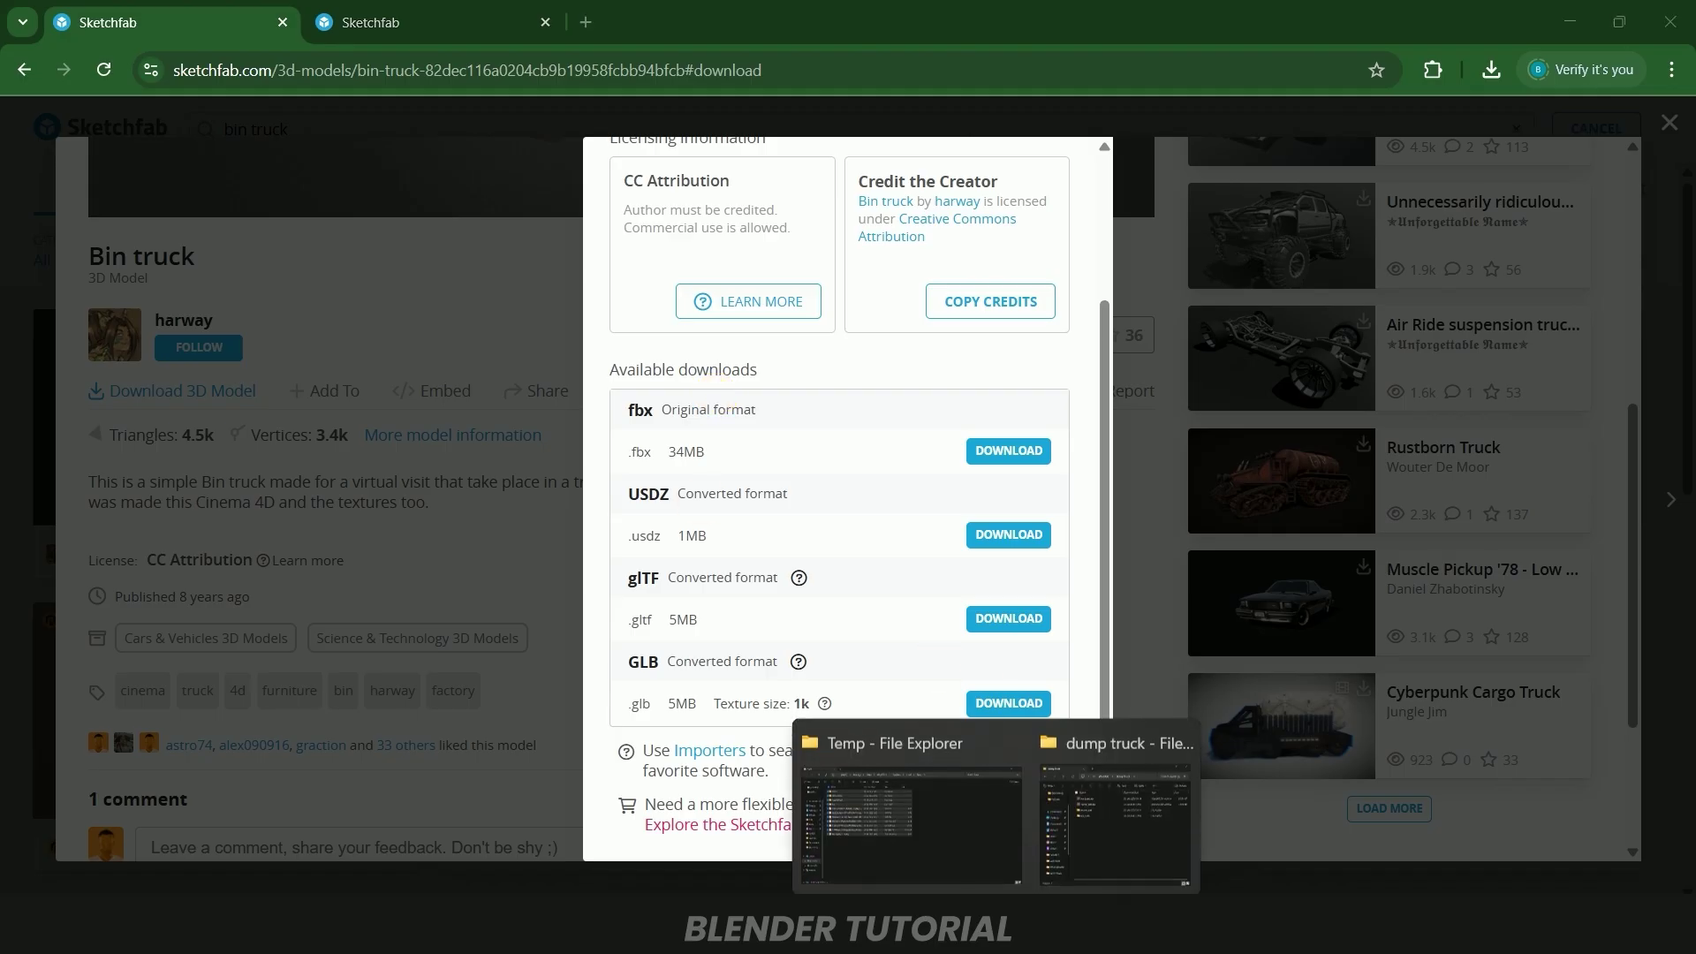
Check the downloaded model files in the dump truck folder, close the browser and switch to Blender
{"action": "left_click", "coordinate": [1095, 831]}
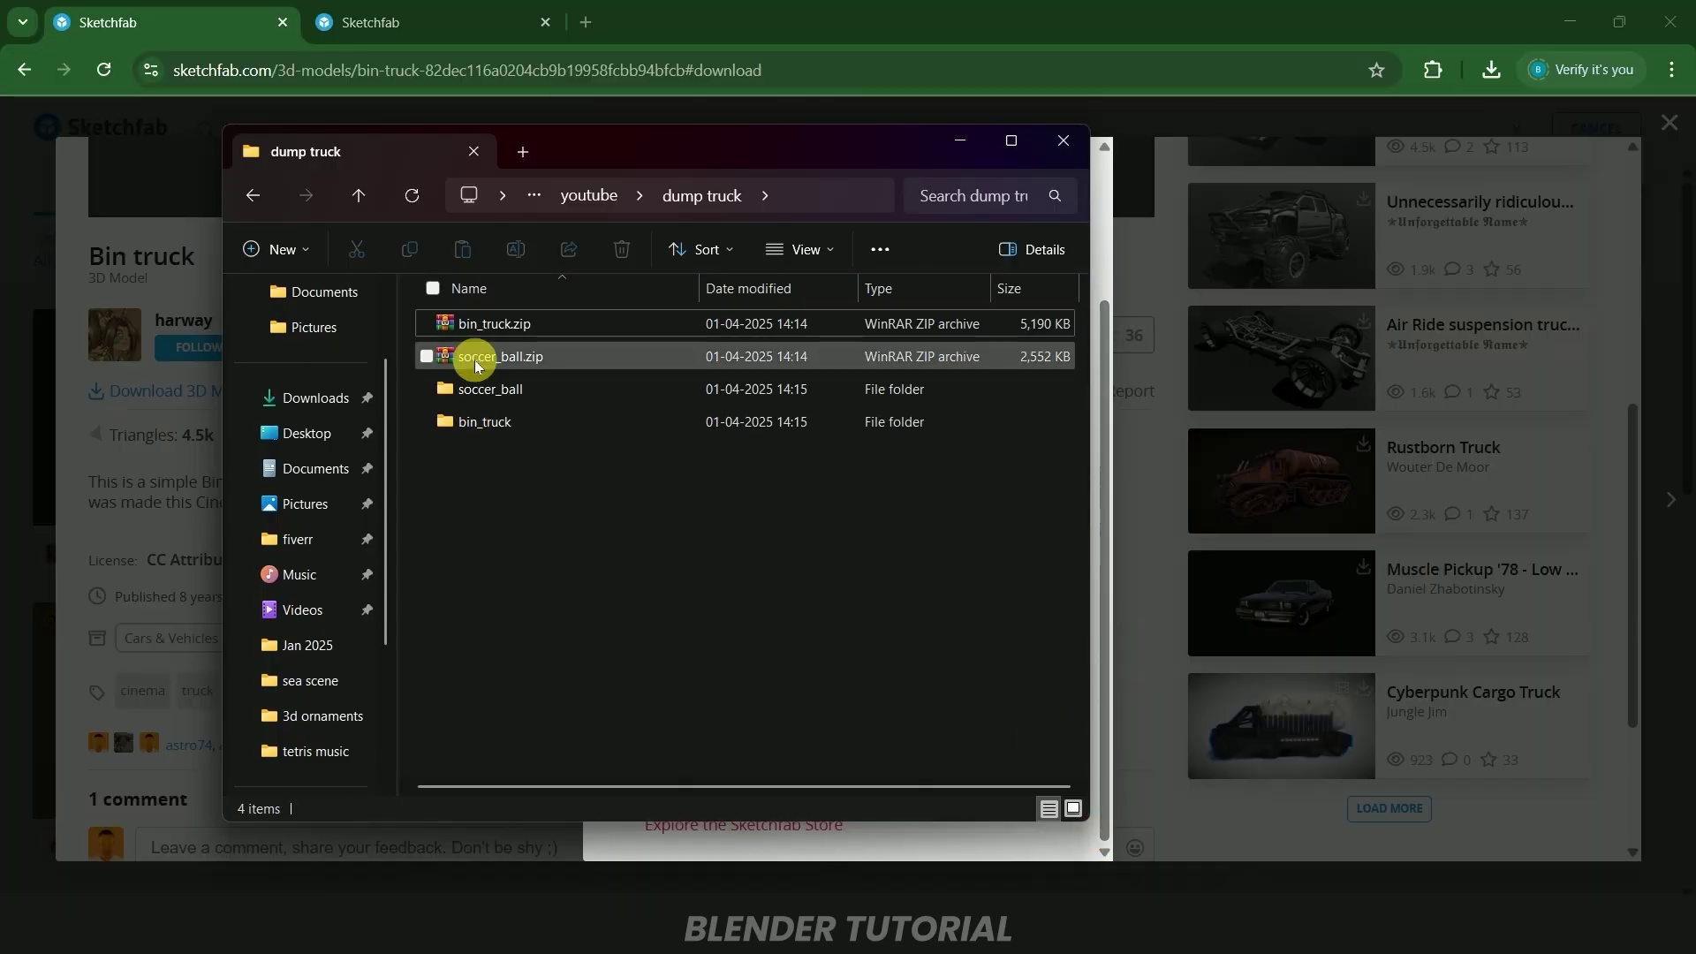
{"action": "left_click", "coordinate": [967, 142]}
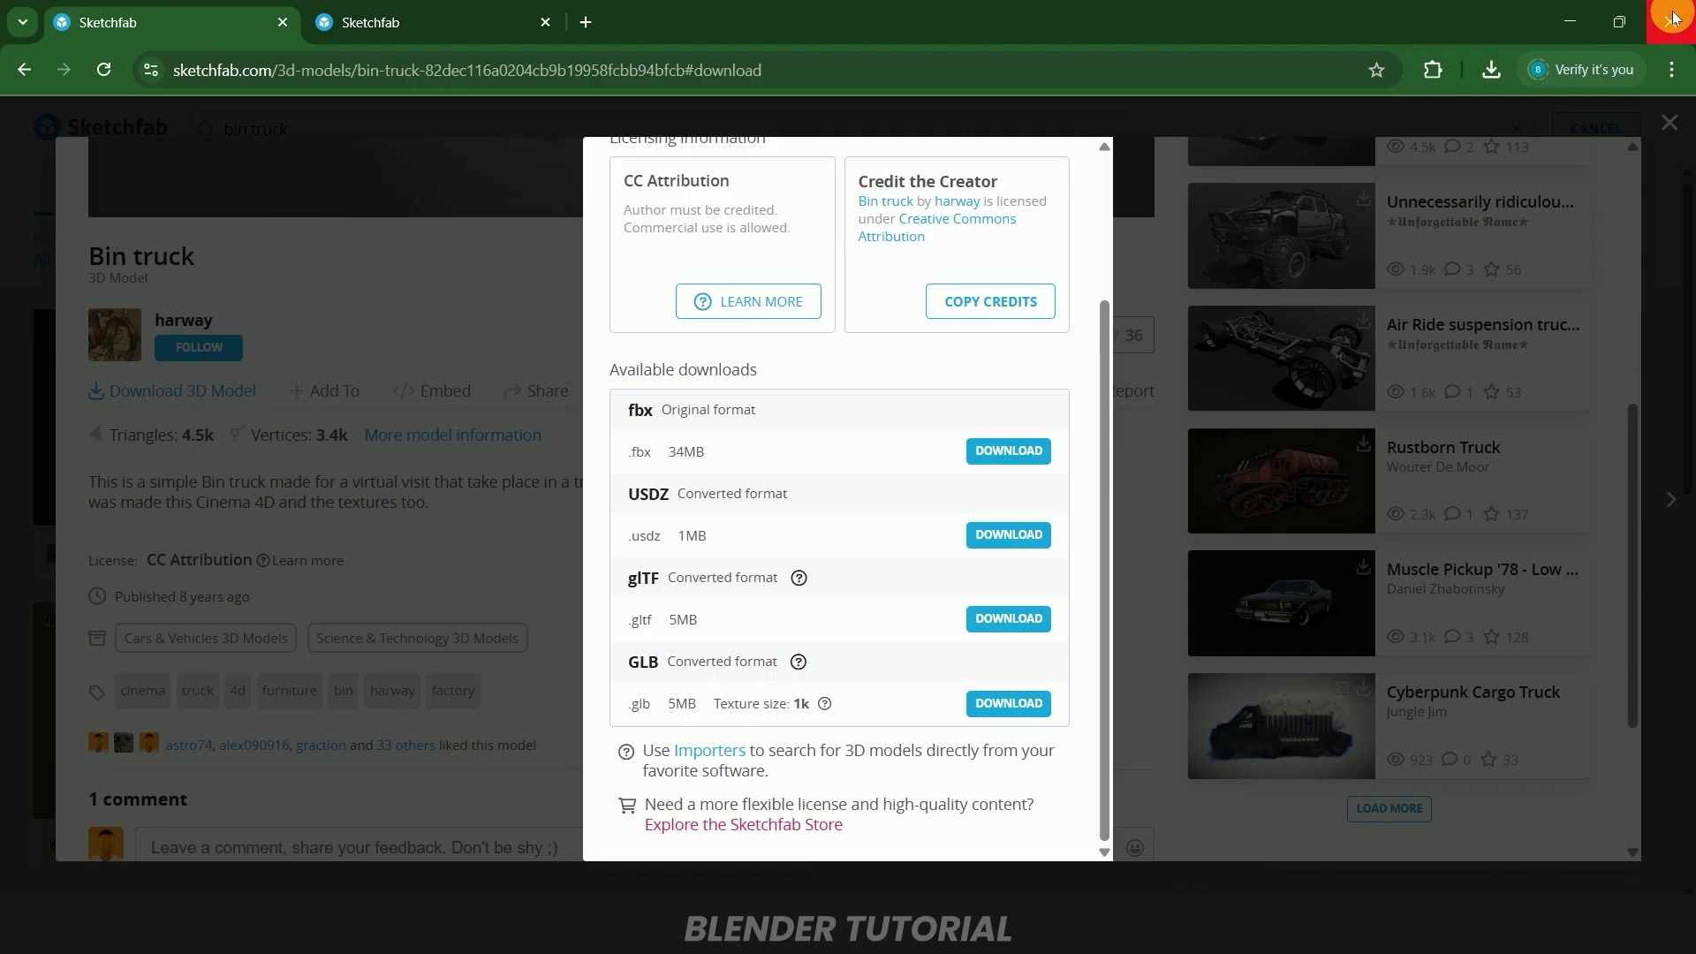
{"action": "left_click", "coordinate": [1676, 17]}
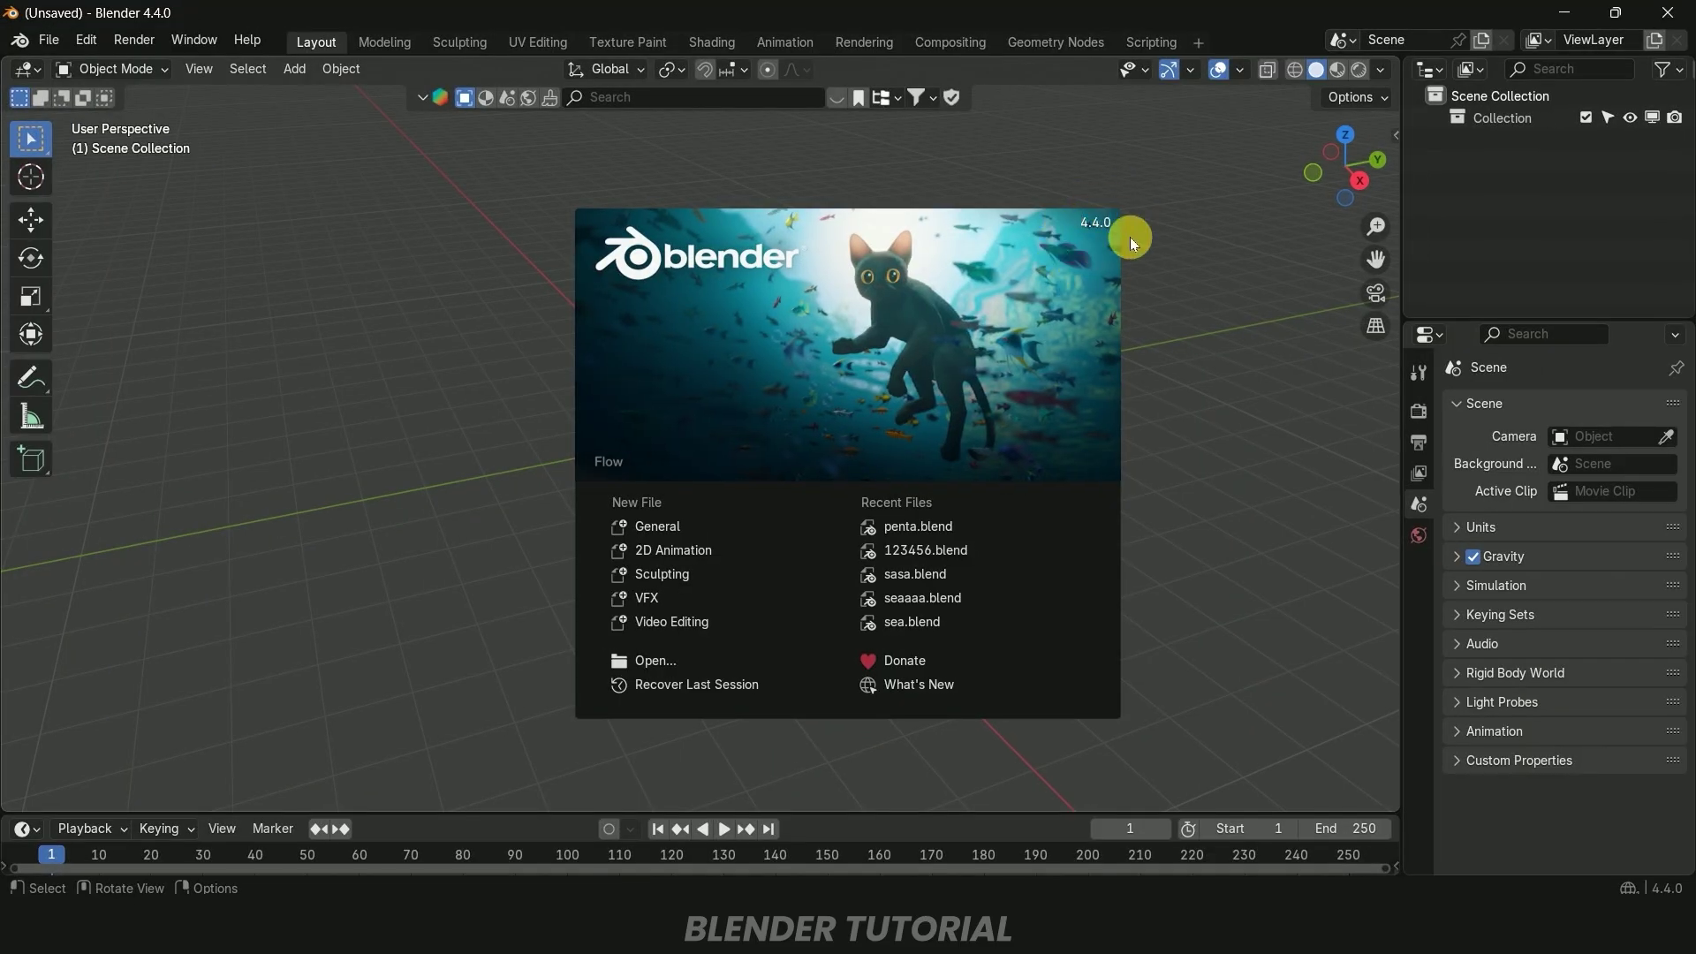
Import scene.gltf from the bin_truck folder as a glTF 2.0 model into the empty scene
{"action": "left_click", "coordinate": [1133, 243]}
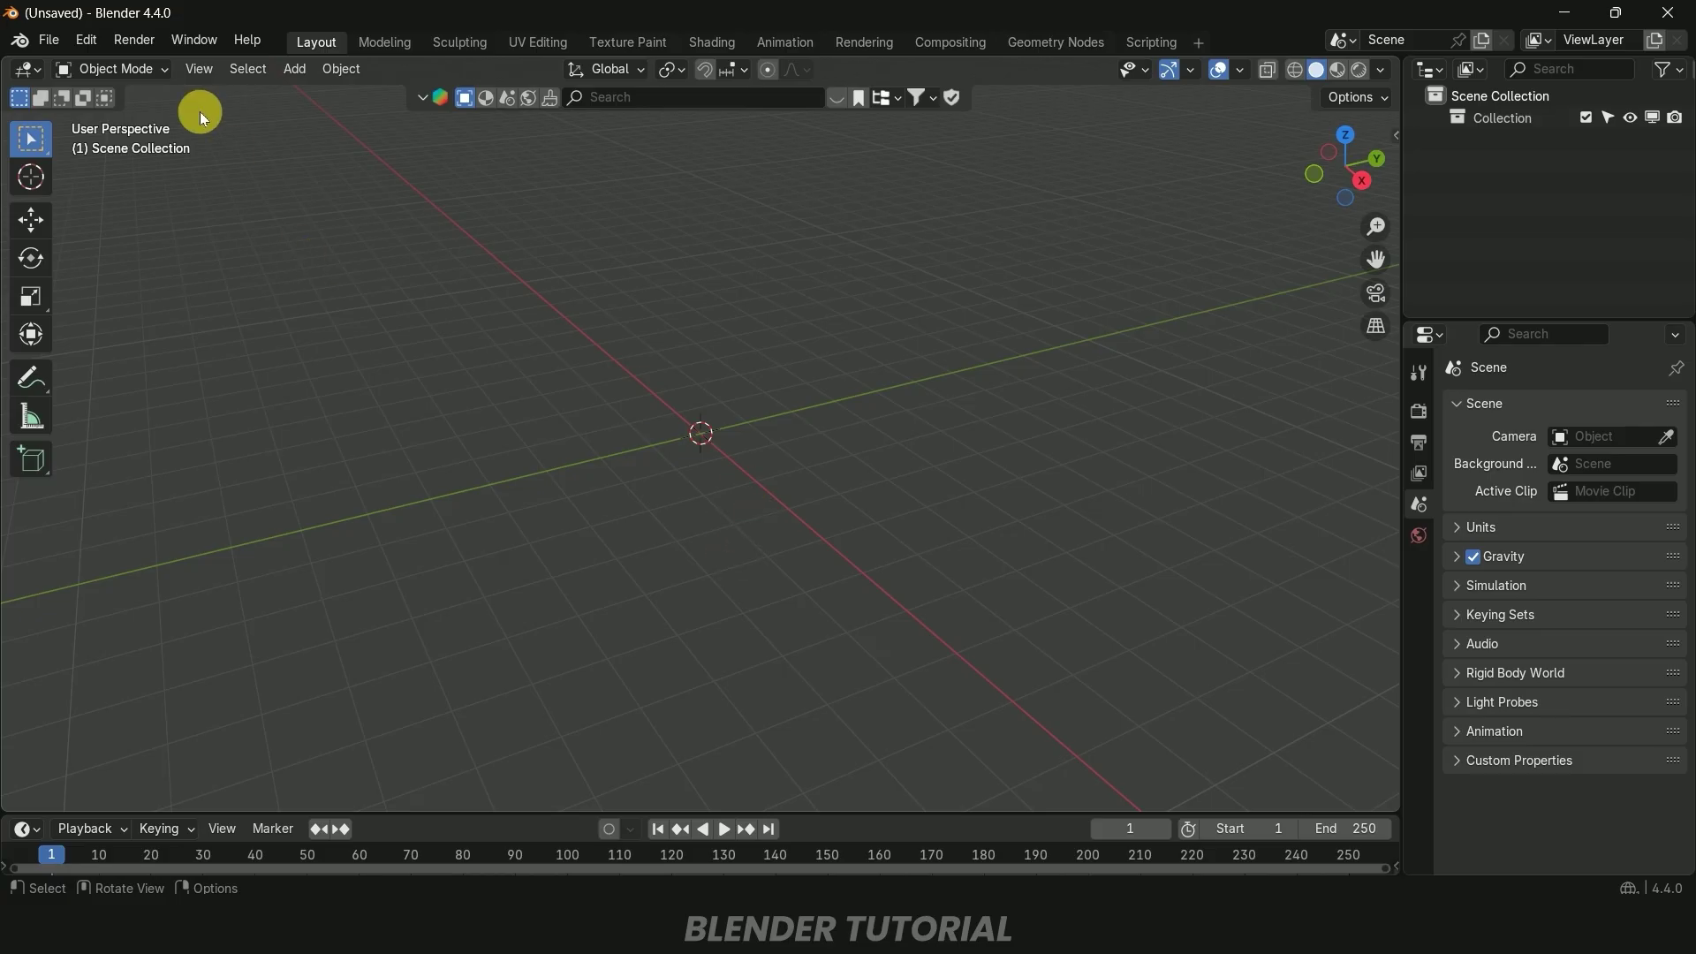
{"action": "left_click", "coordinate": [48, 41]}
{"action": "mouse_move", "coordinate": [106, 363]}
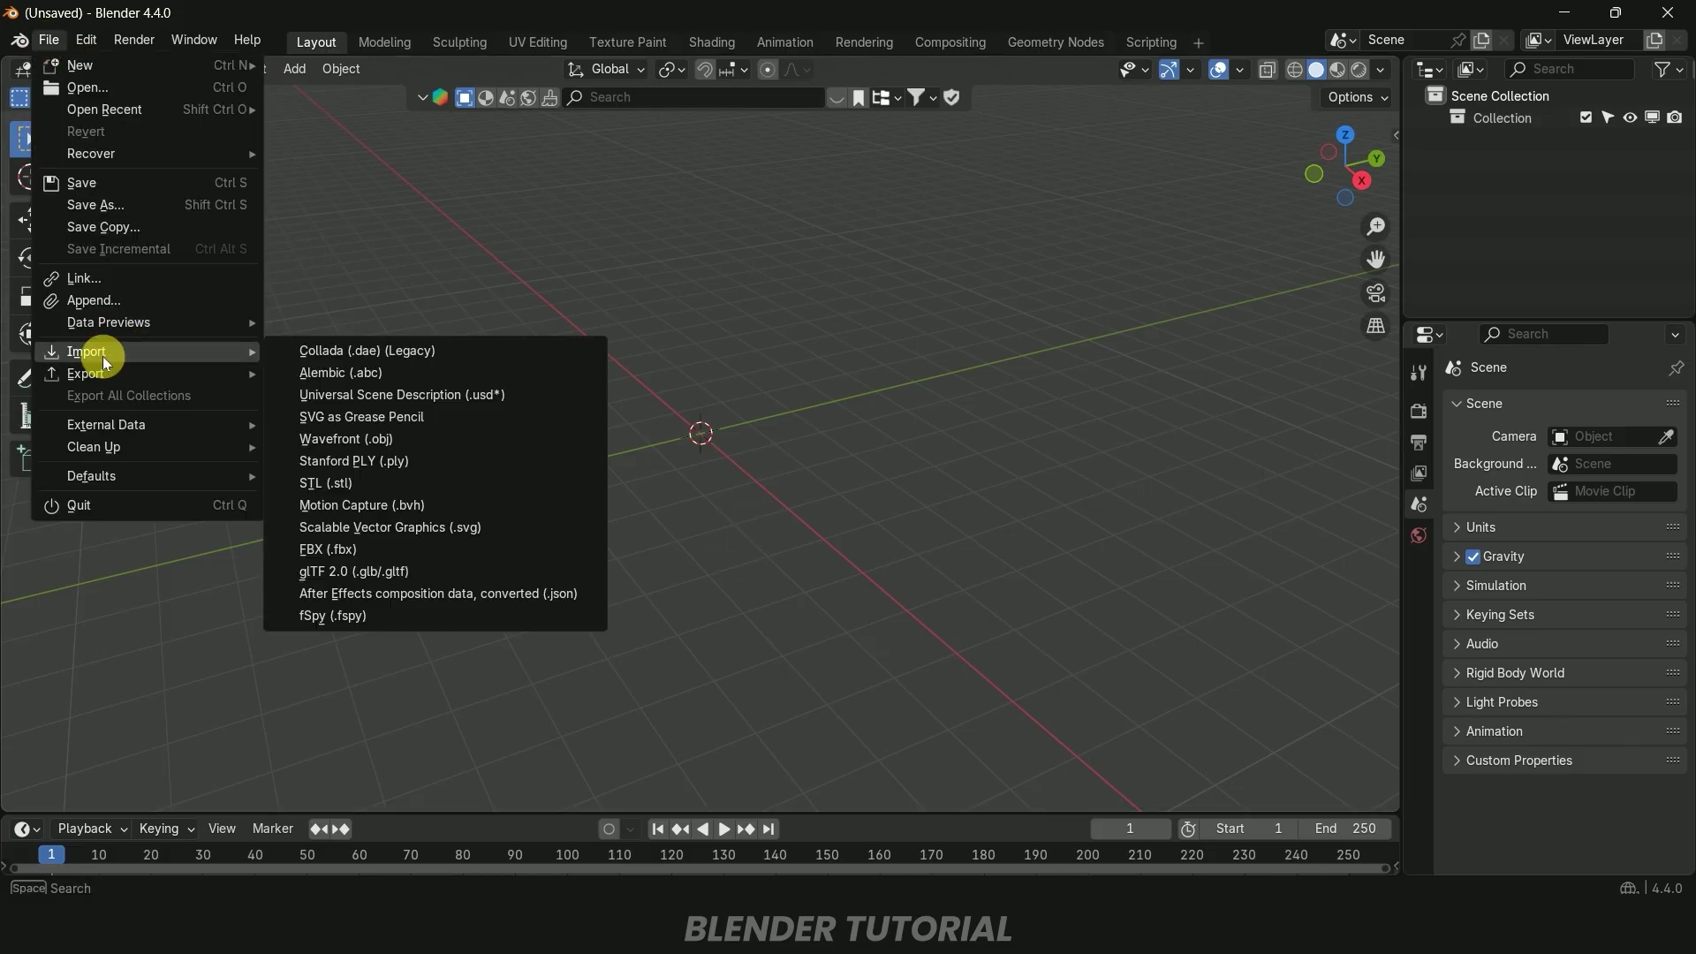
{"action": "left_click", "coordinate": [327, 572]}
{"action": "double_click", "coordinate": [576, 274]}
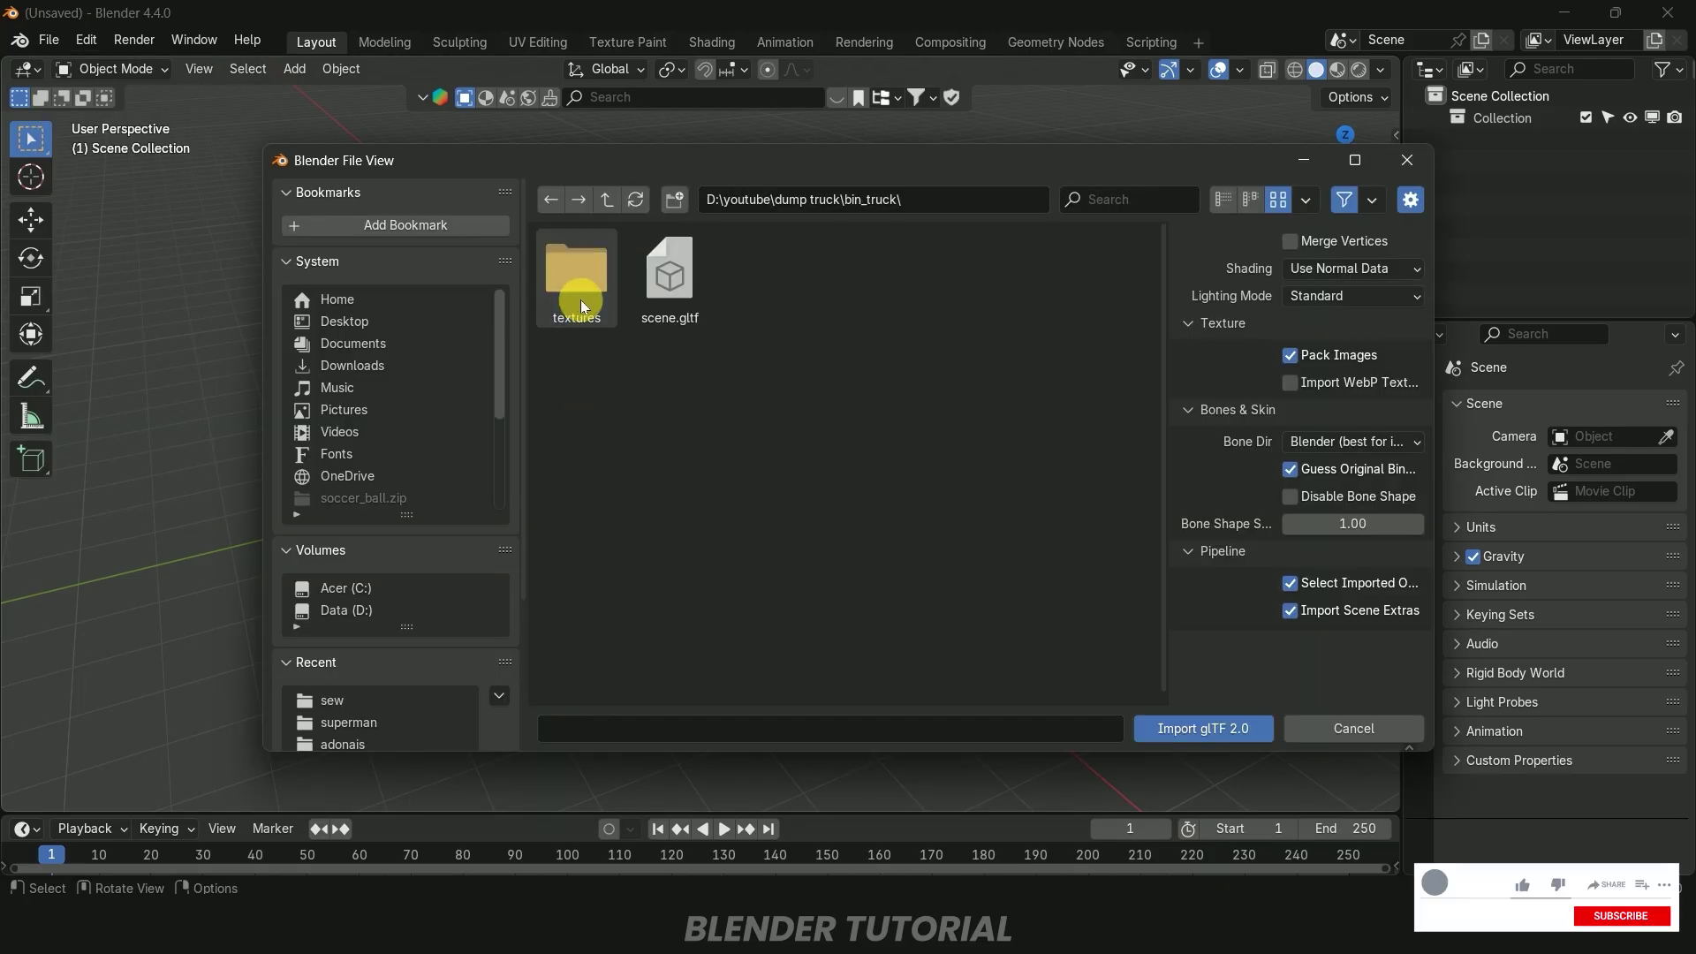
{"action": "left_click", "coordinate": [673, 277]}
{"action": "left_click", "coordinate": [1203, 723]}
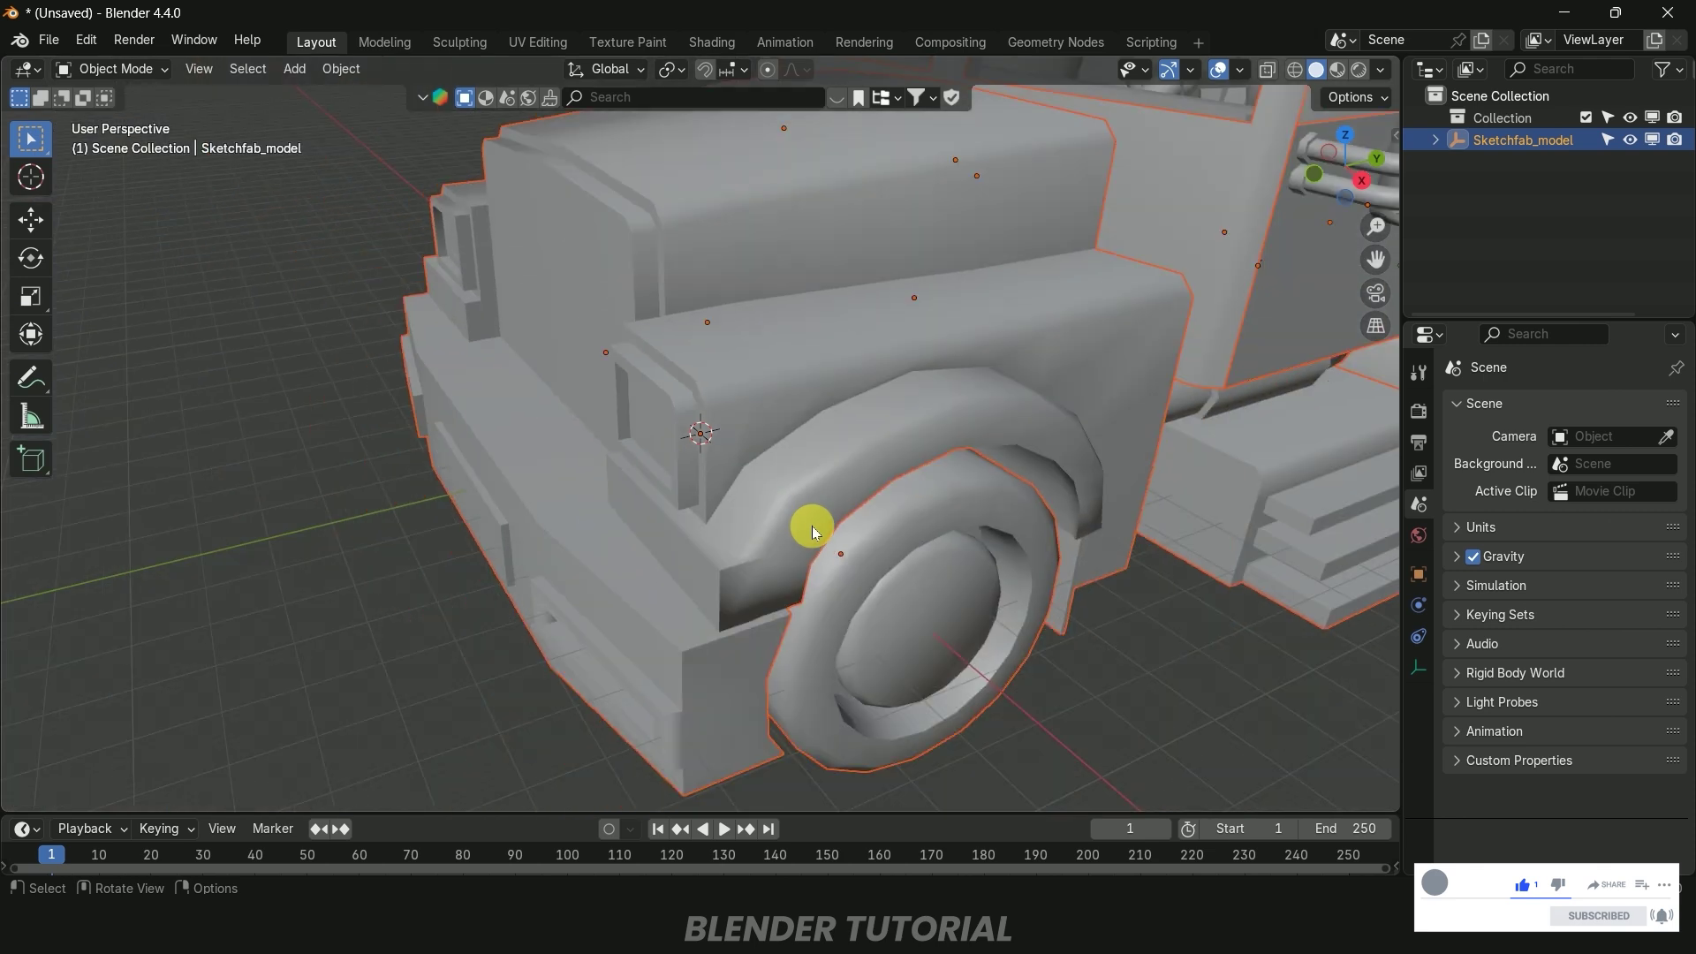
Scale the imported truck down uniformly to a scale of about 0.196
{"action": "scroll", "coordinate": [813, 527], "scroll_direction": "down", "scroll_amount": 8}
{"action": "middle_click_drag", "start_coordinate": [989, 516], "coordinate": [1131, 512]}
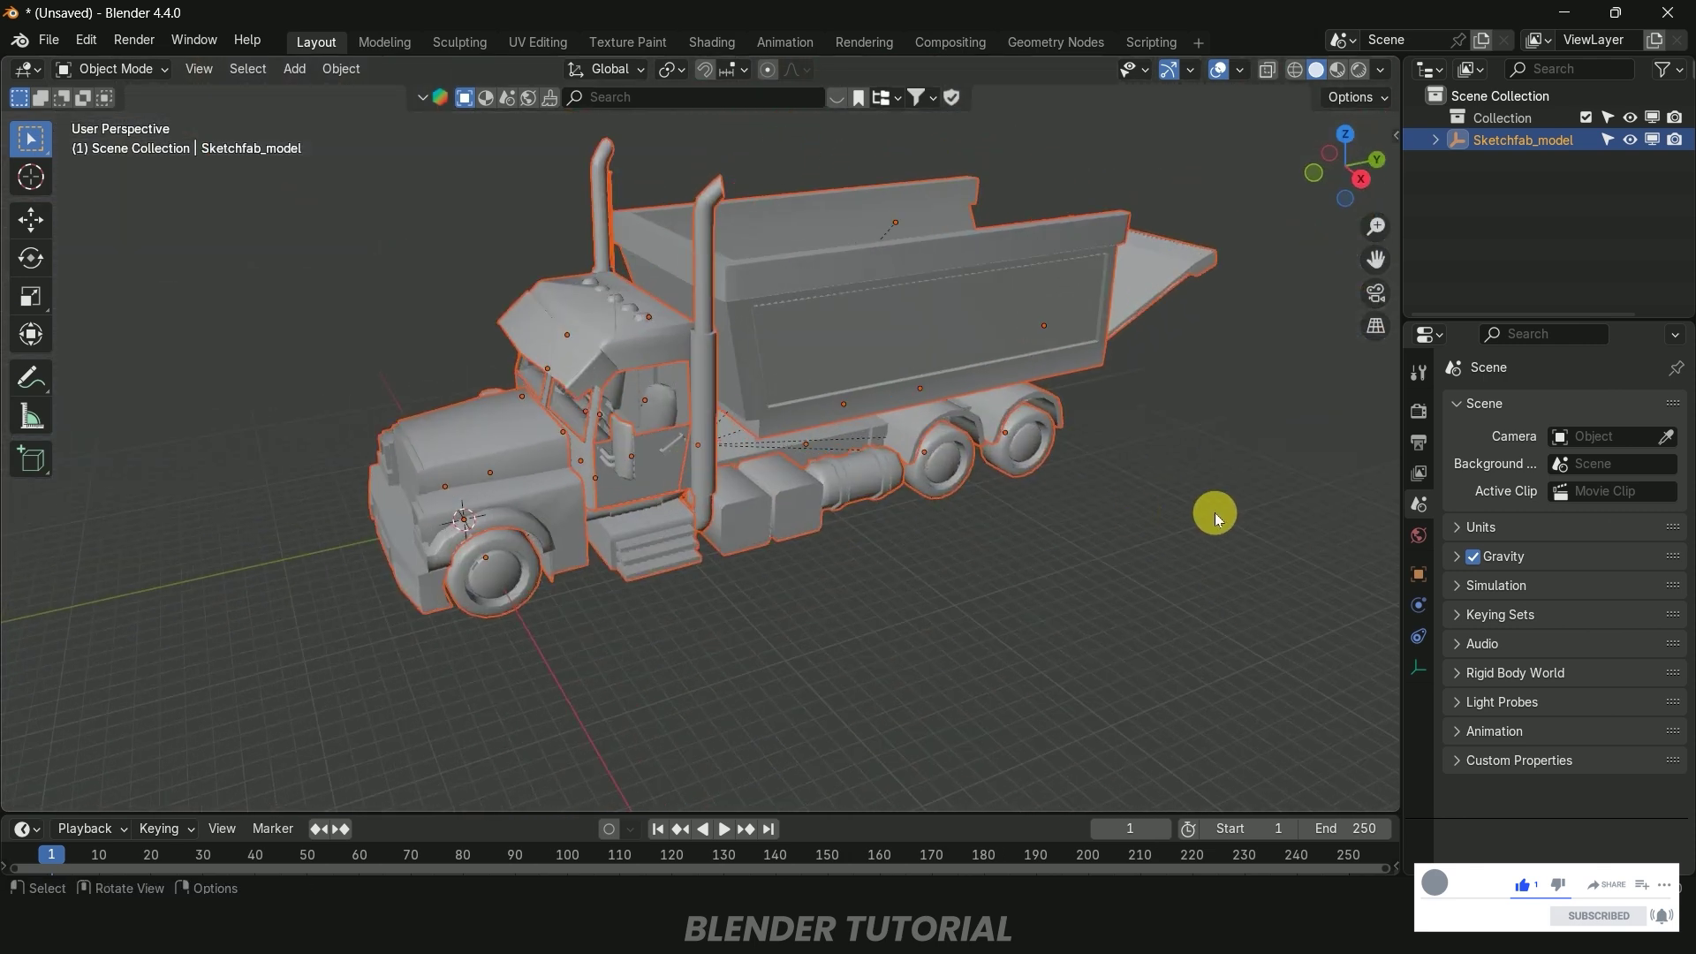
{"action": "key", "text": "s"}
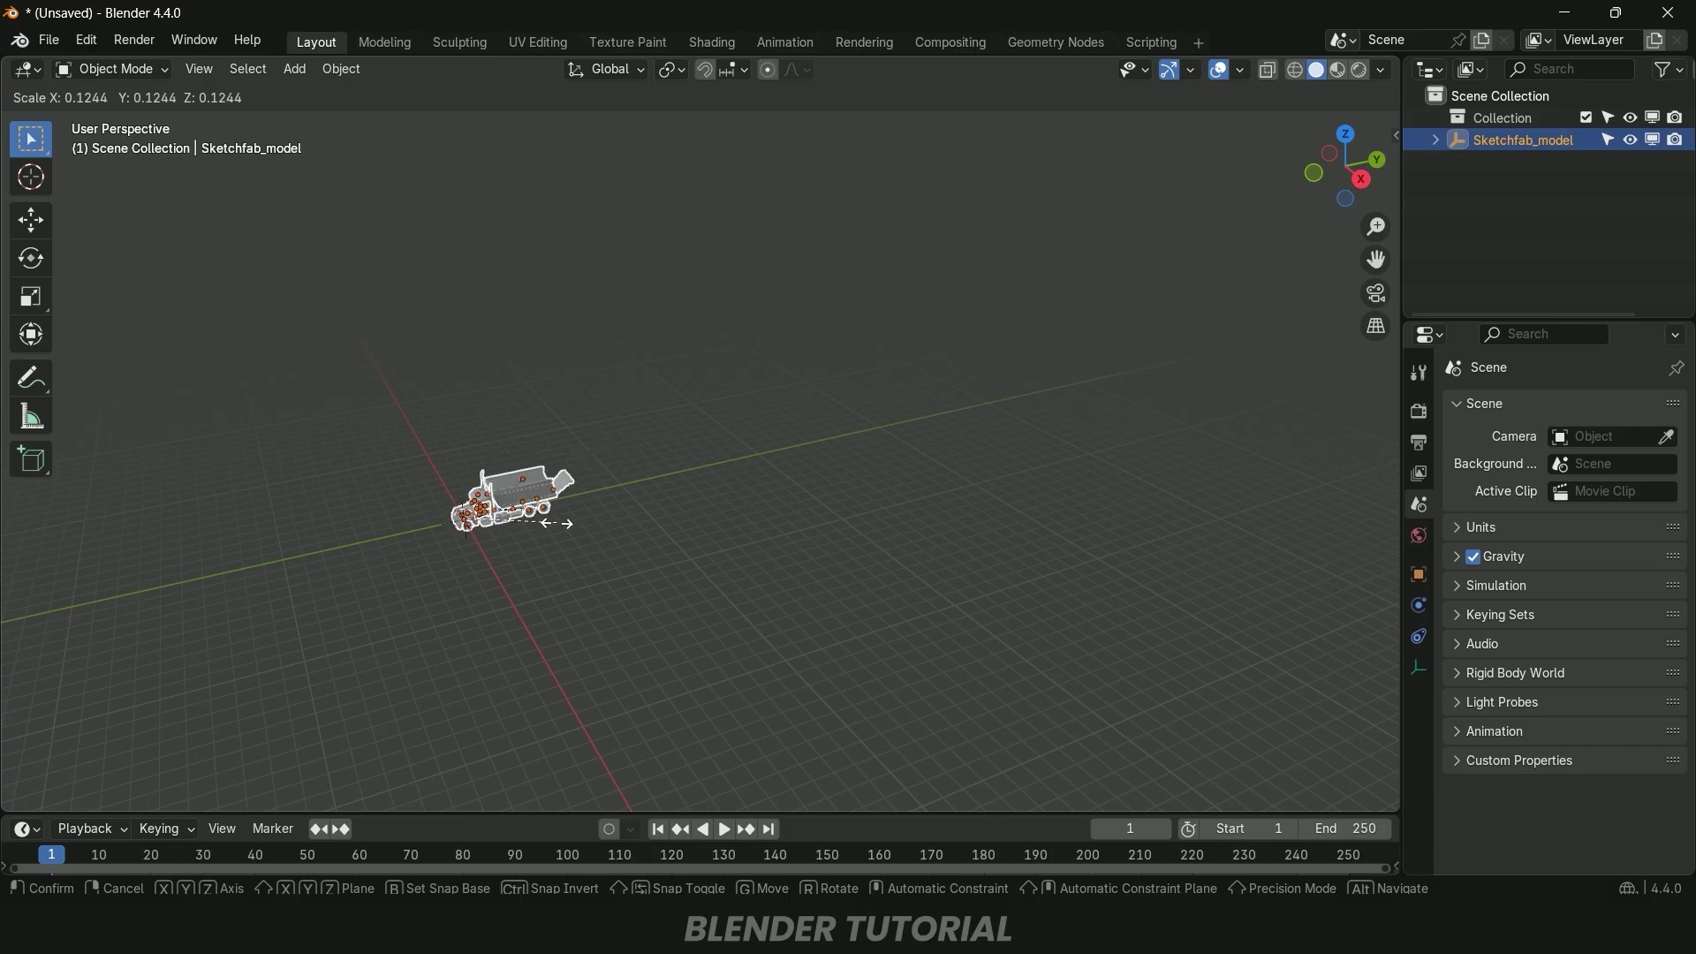
{"action": "left_click", "coordinate": [553, 557]}
{"action": "middle_click_drag", "start_coordinate": [553, 556], "coordinate": [792, 528], "text": "ctrl"}
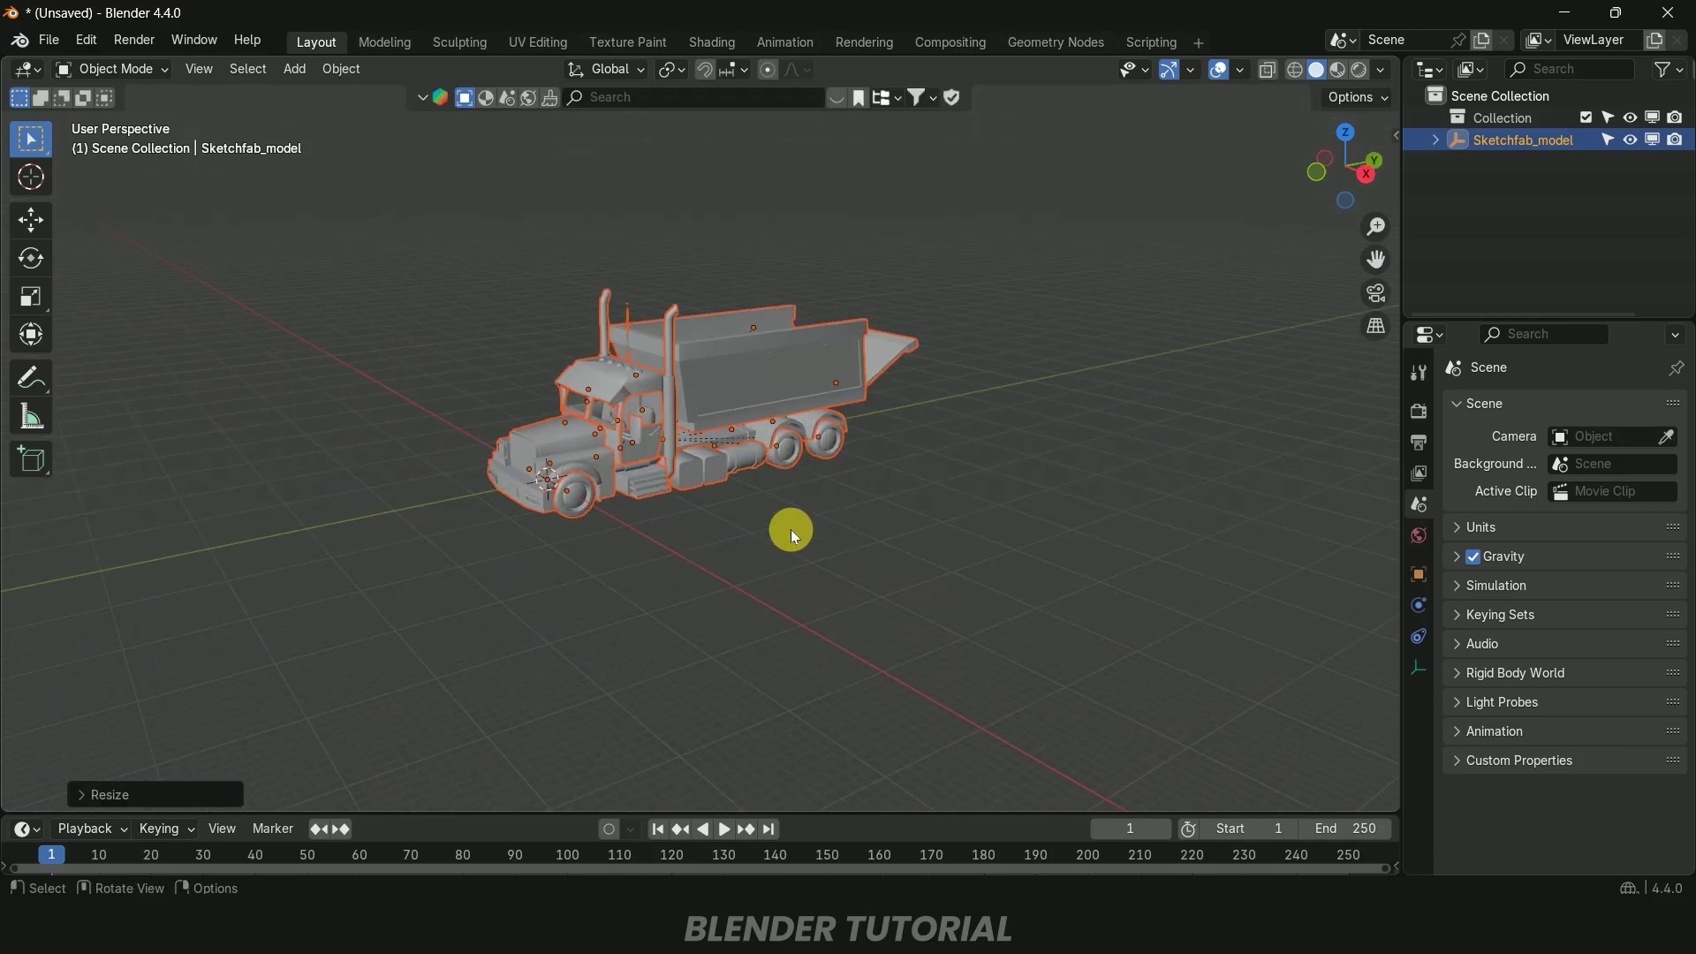
{"action": "key", "text": "s"}
{"action": "left_click", "coordinate": [952, 546]}
{"action": "middle_click_drag", "start_coordinate": [952, 546], "coordinate": [829, 512]}
{"action": "left_click", "coordinate": [951, 549]}
{"action": "scroll", "coordinate": [779, 517], "scroll_direction": "down", "scroll_amount": 3}
Select the whole truck, show its transform values and apply its scale
{"action": "mouse_move", "coordinate": [372, 192]}
{"action": "left_mouse_down"}
{"action": "mouse_move", "coordinate": [1123, 422]}
{"action": "mouse_move", "coordinate": [1212, 589]}
{"action": "left_mouse_up"}
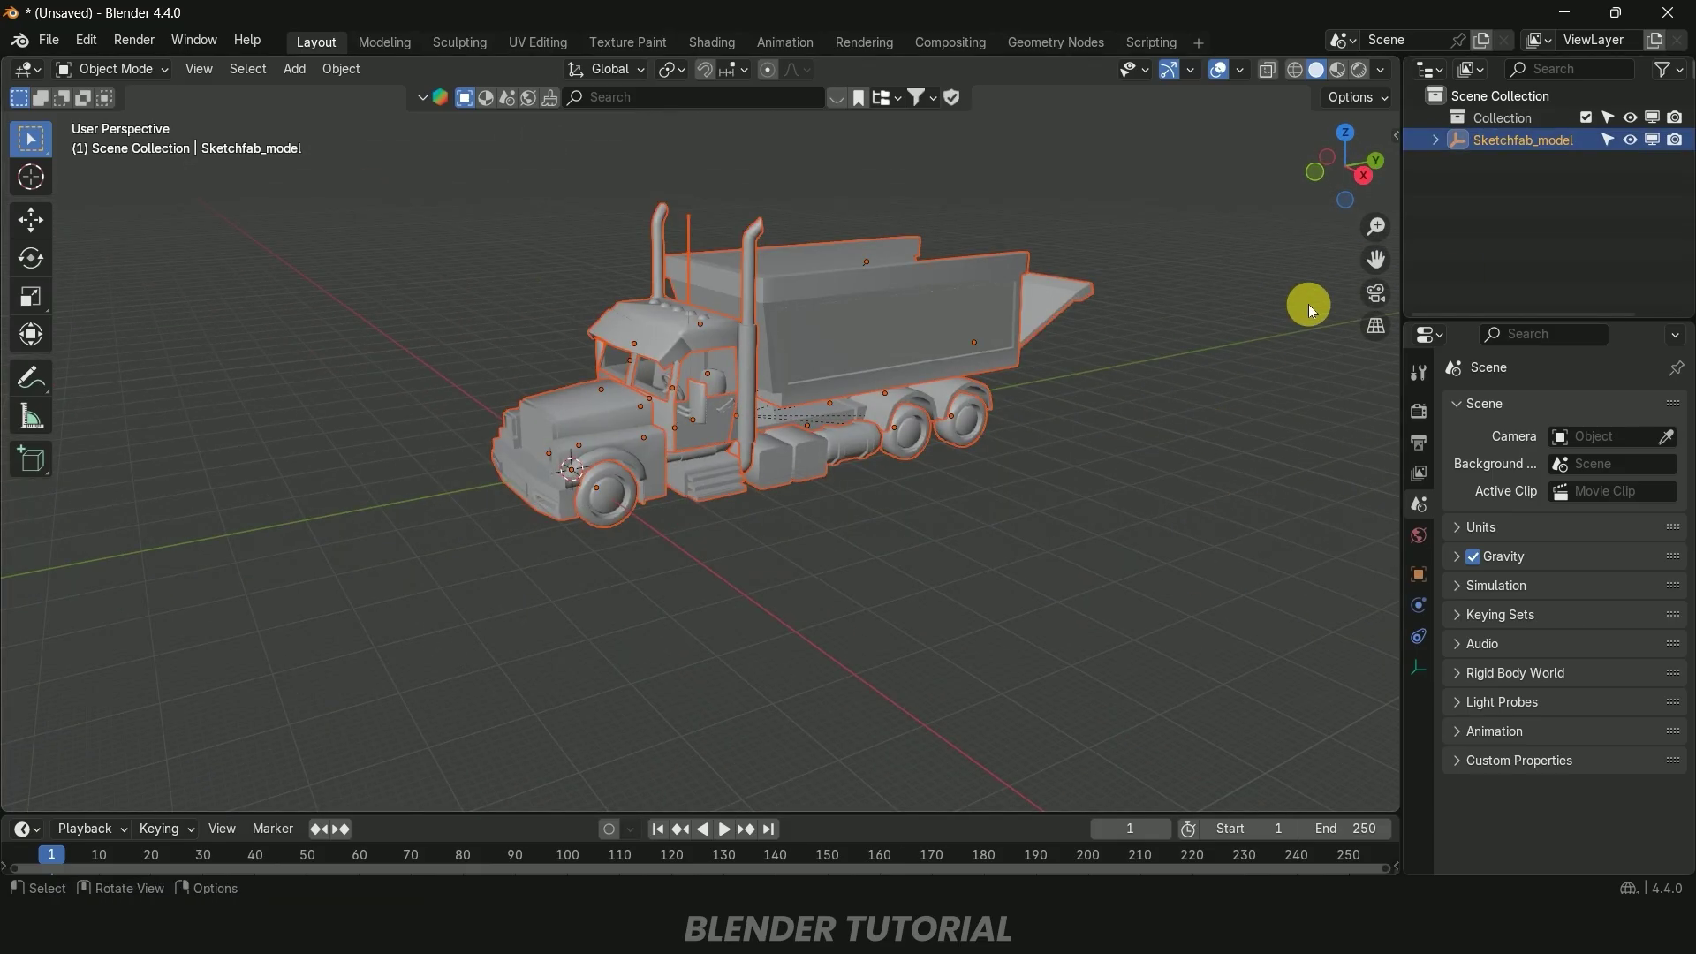
{"action": "key", "text": "n"}
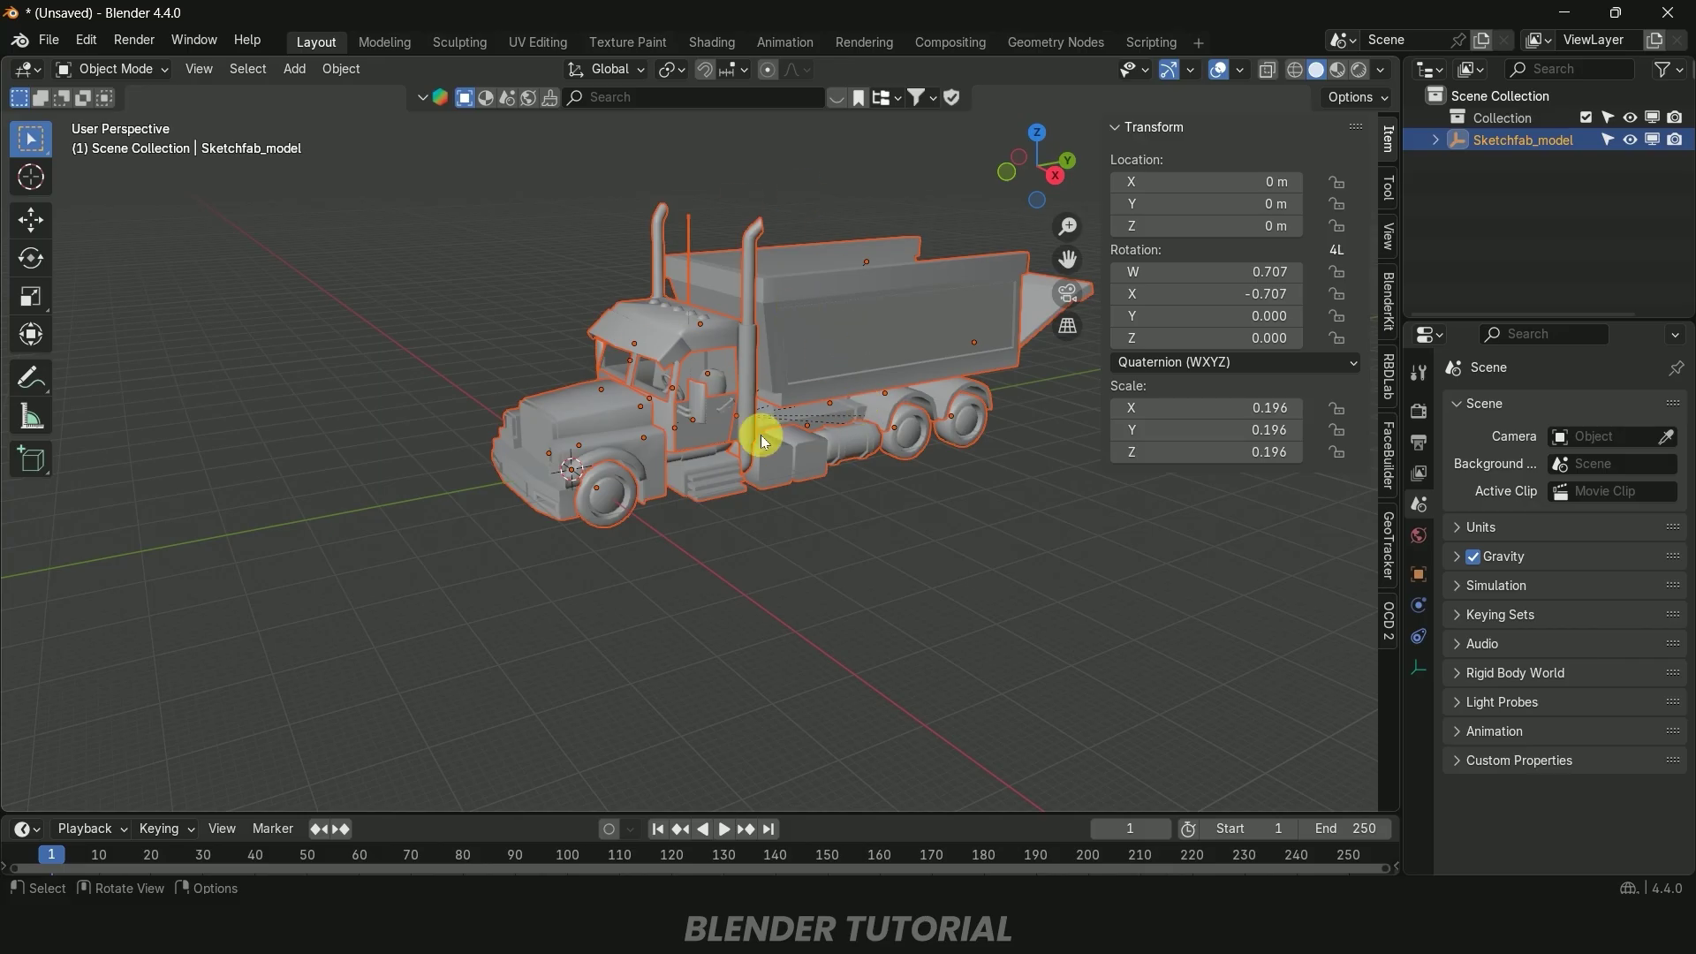
{"action": "left_click", "coordinate": [343, 69]}
{"action": "mouse_move", "coordinate": [389, 181]}
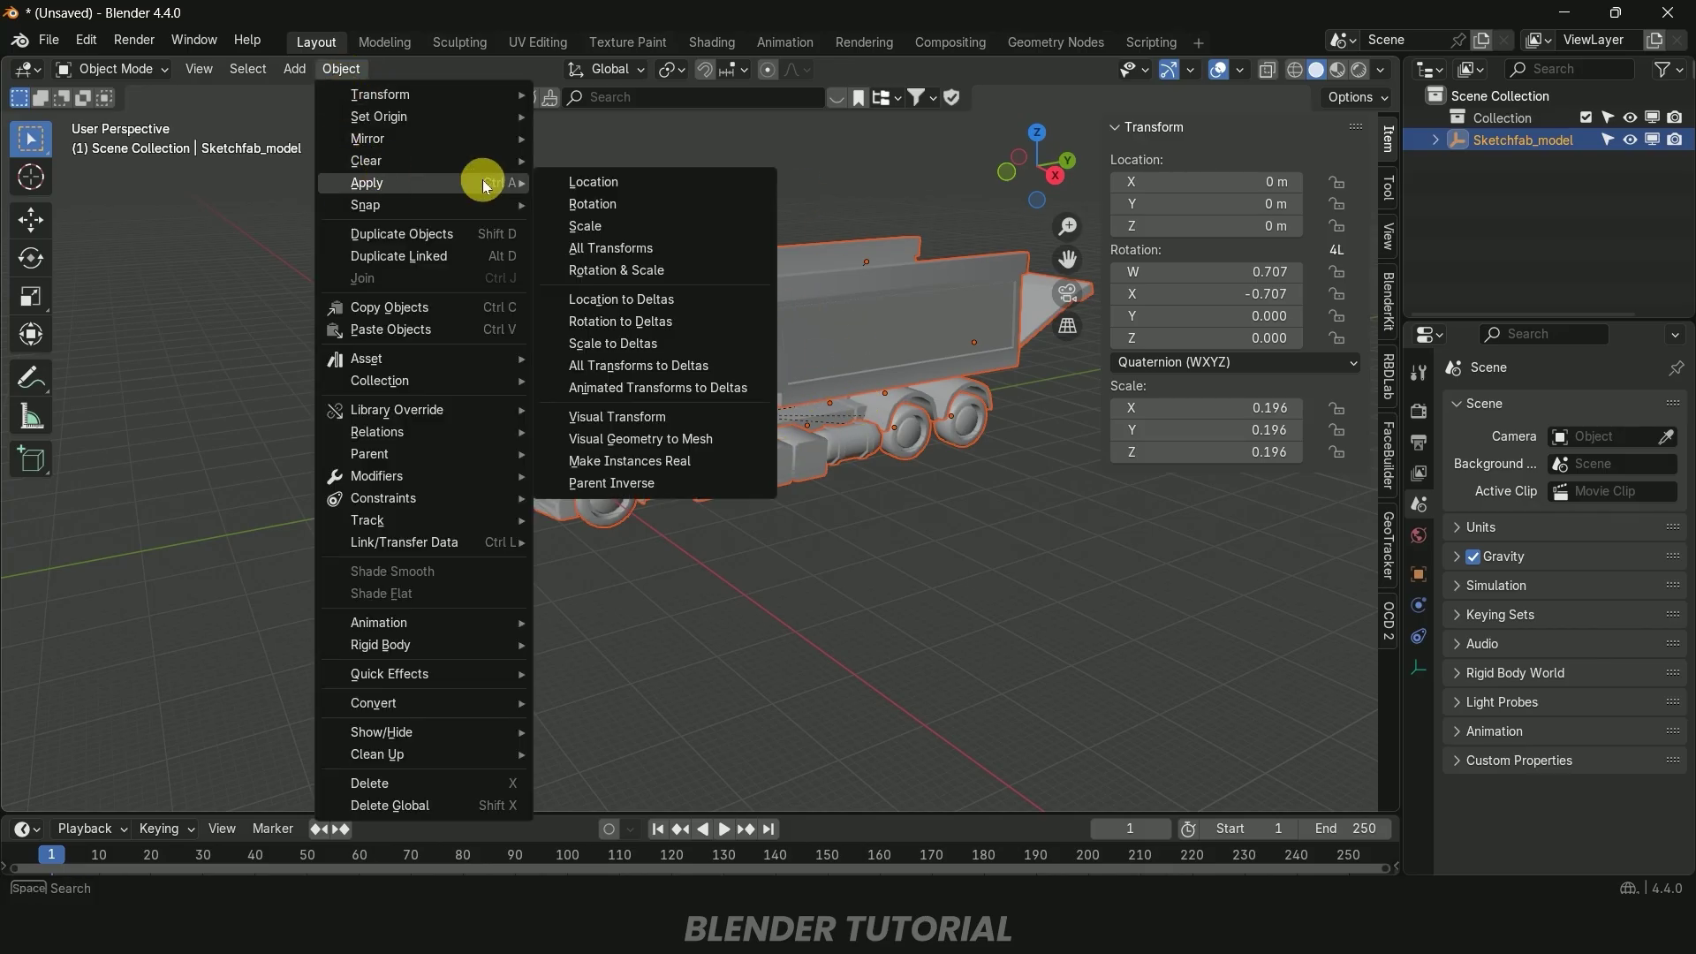
{"action": "left_click", "coordinate": [607, 220]}
Check the transform values of individual truck parts, including the cabin, the side storage and a rear wheel, and hide the values again
{"action": "left_click", "coordinate": [753, 448]}
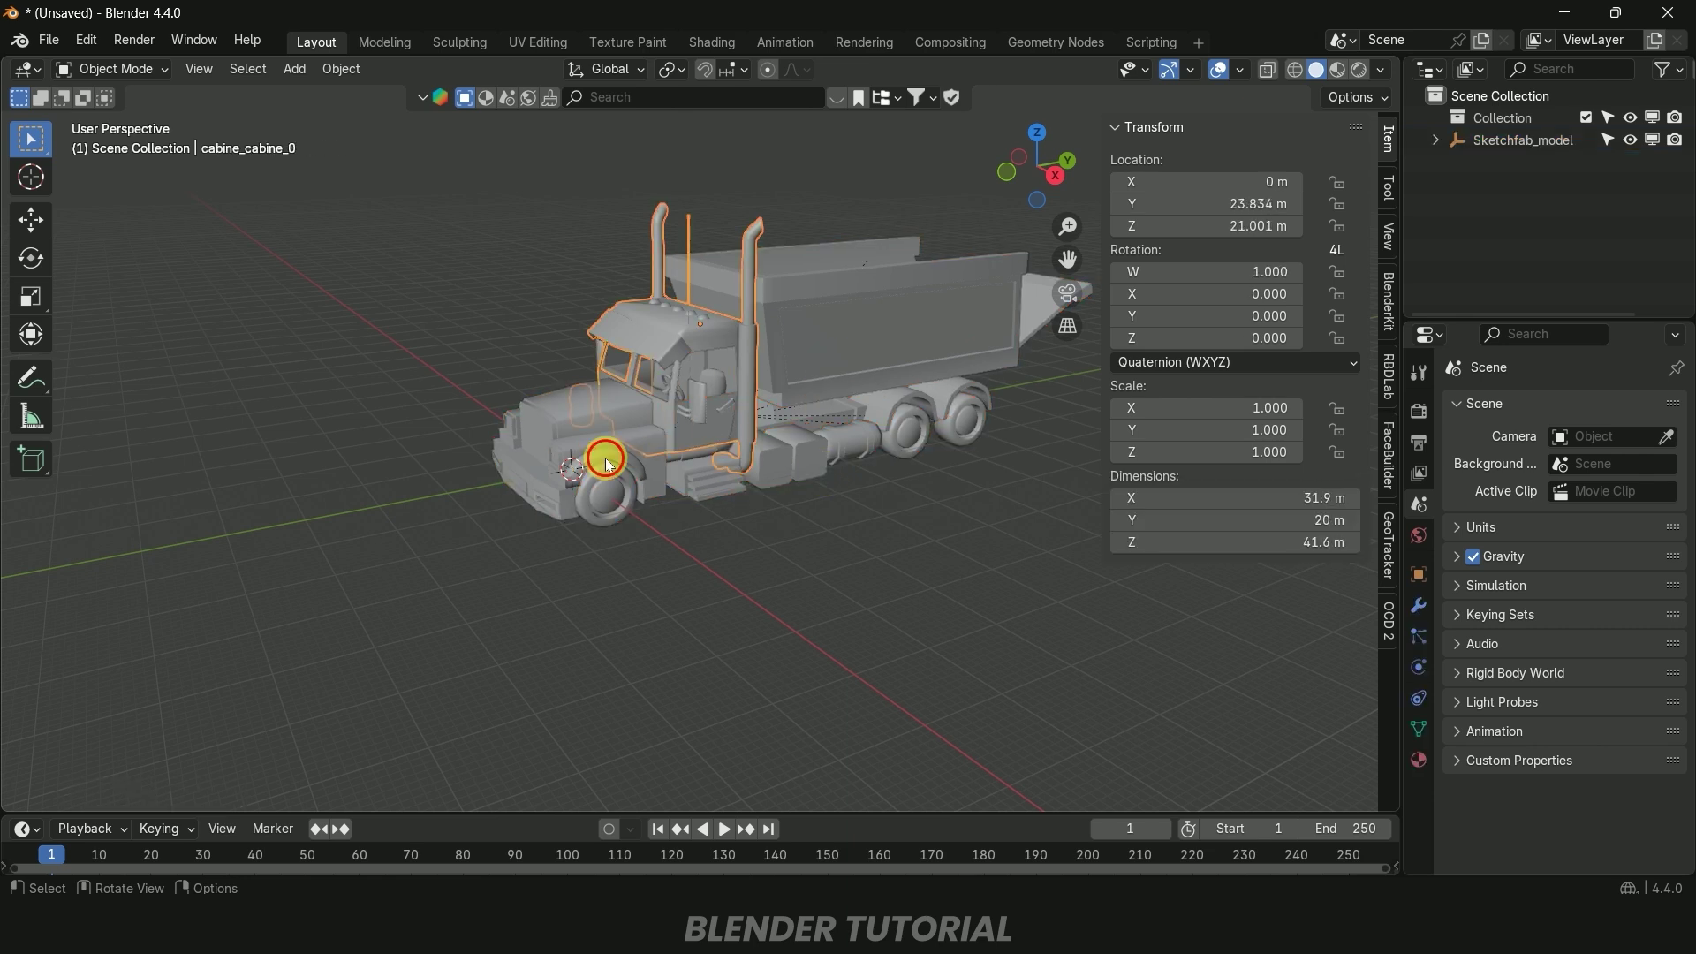
{"action": "left_click", "coordinate": [750, 368]}
{"action": "left_click", "coordinate": [757, 442]}
{"action": "left_click", "coordinate": [879, 432]}
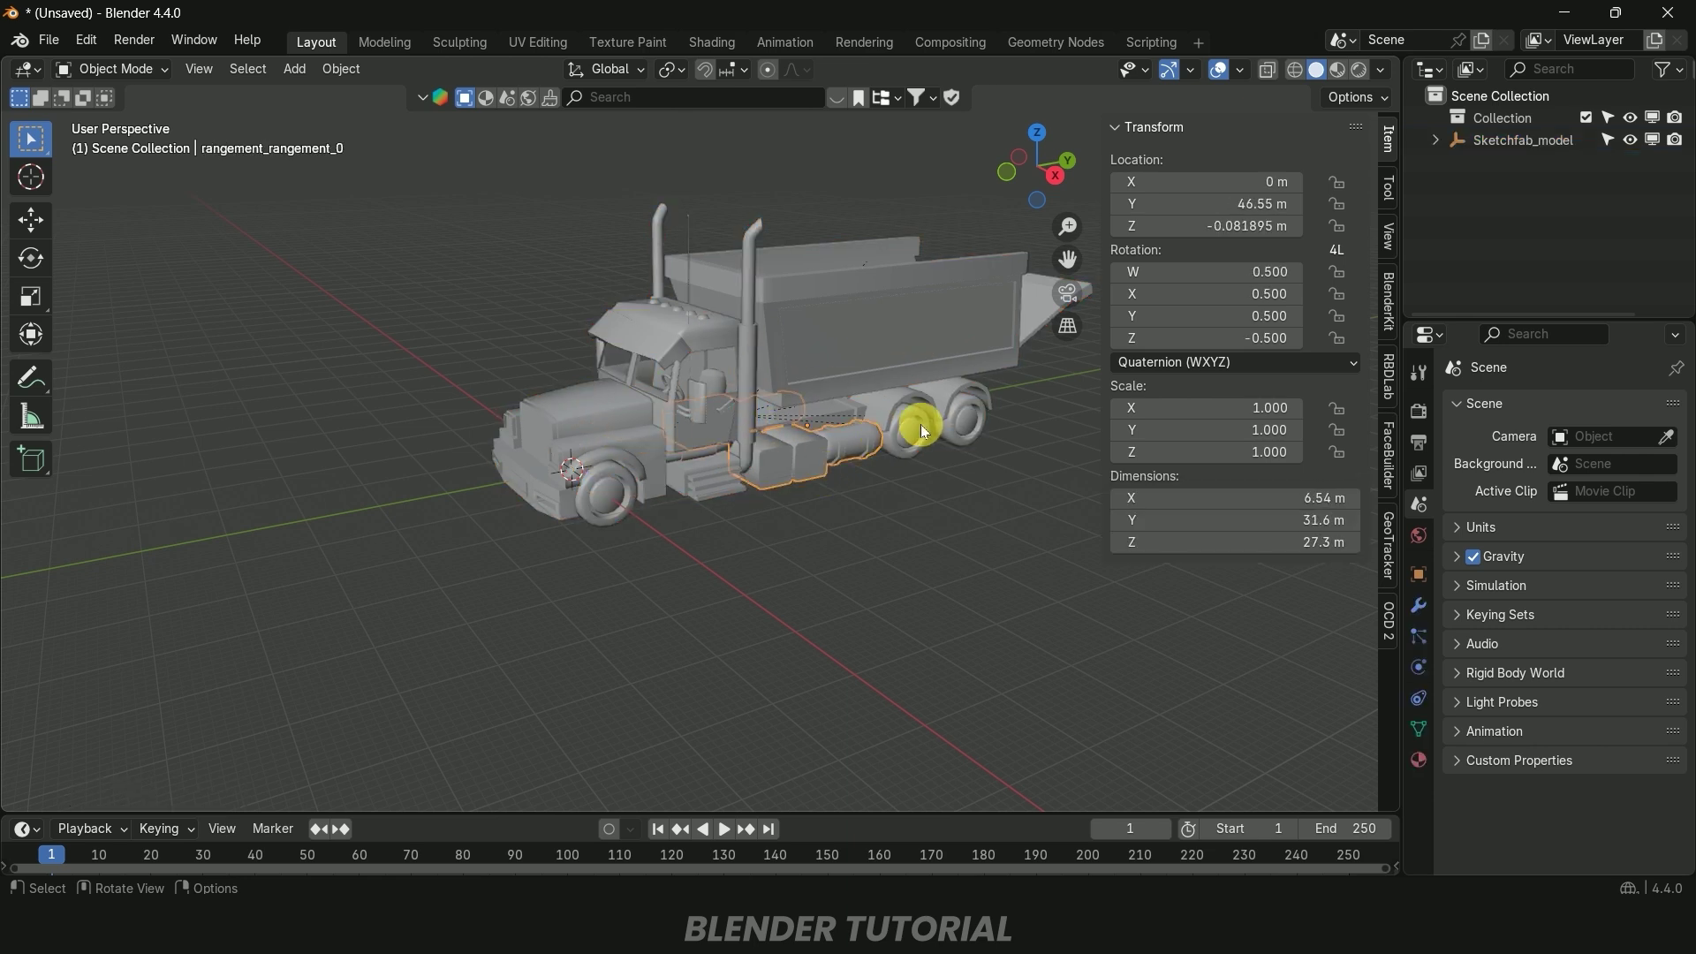
{"action": "left_click", "coordinate": [961, 420]}
{"action": "middle_click_drag", "start_coordinate": [931, 436], "coordinate": [752, 464], "text": "shift"}
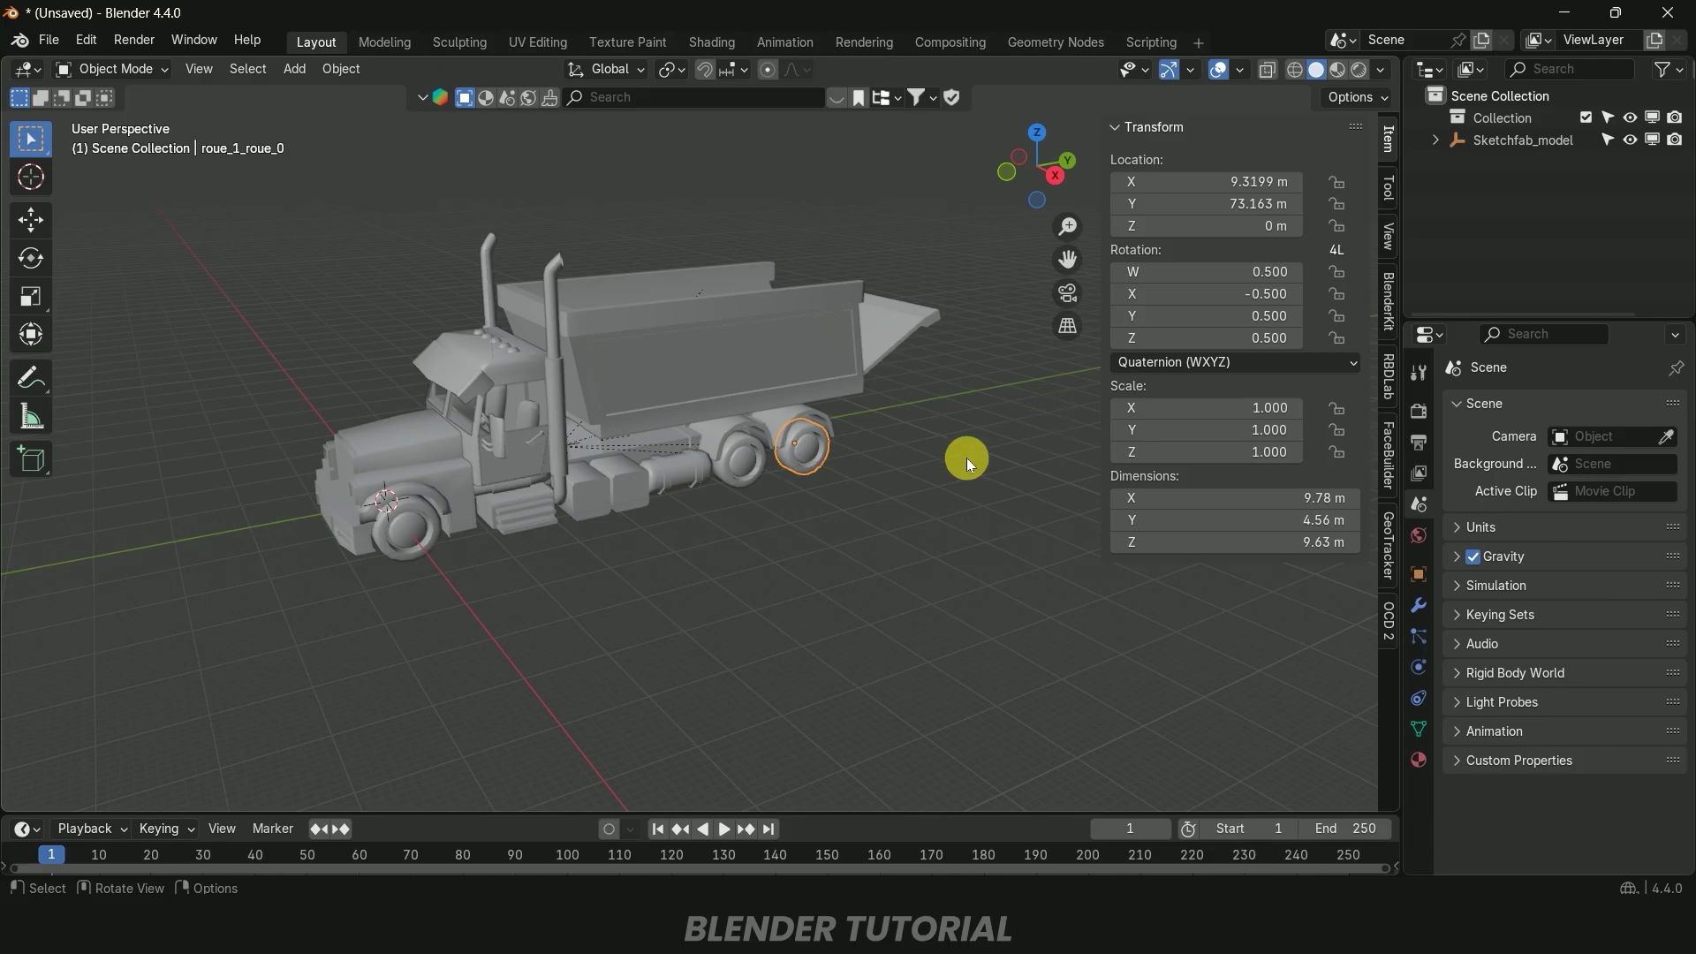
{"action": "key", "text": "n"}
Select the whole truck and move it upward along Z so its wheels rest on the grid floor
{"action": "middle_click_drag", "start_coordinate": [962, 461], "coordinate": [724, 544]}
{"action": "left_click_drag", "start_coordinate": [389, 351], "coordinate": [1129, 613]}
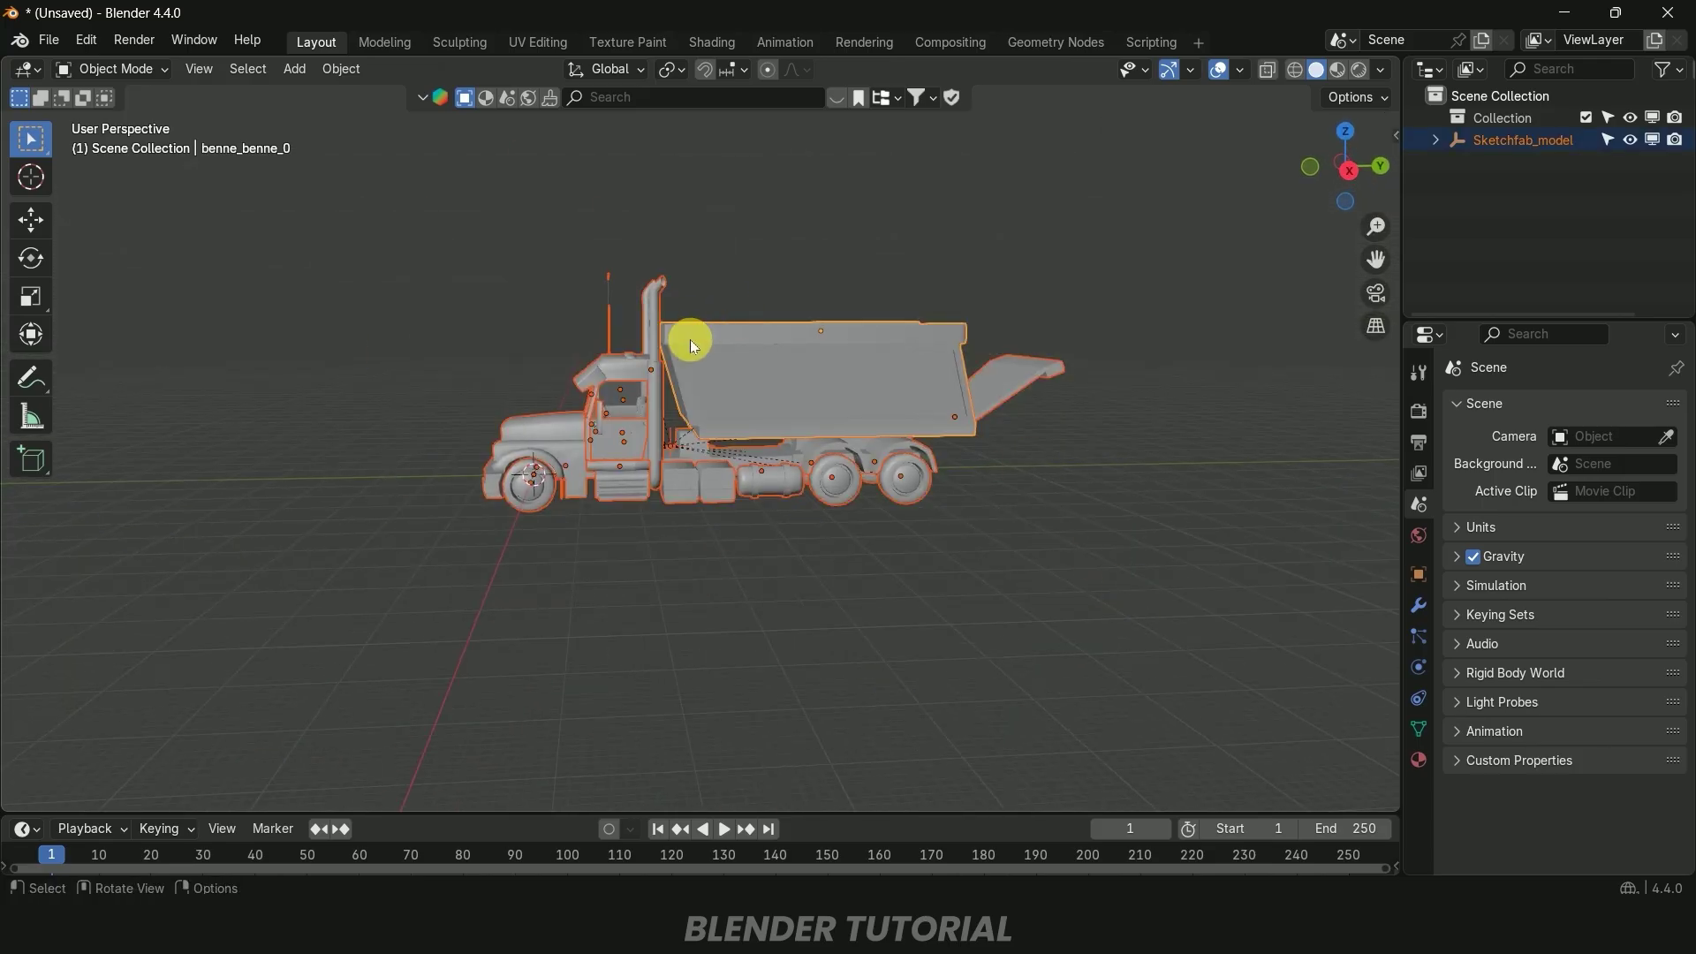
{"action": "left_click", "coordinate": [31, 219]}
{"action": "left_click_drag", "start_coordinate": [658, 385], "coordinate": [667, 322]}
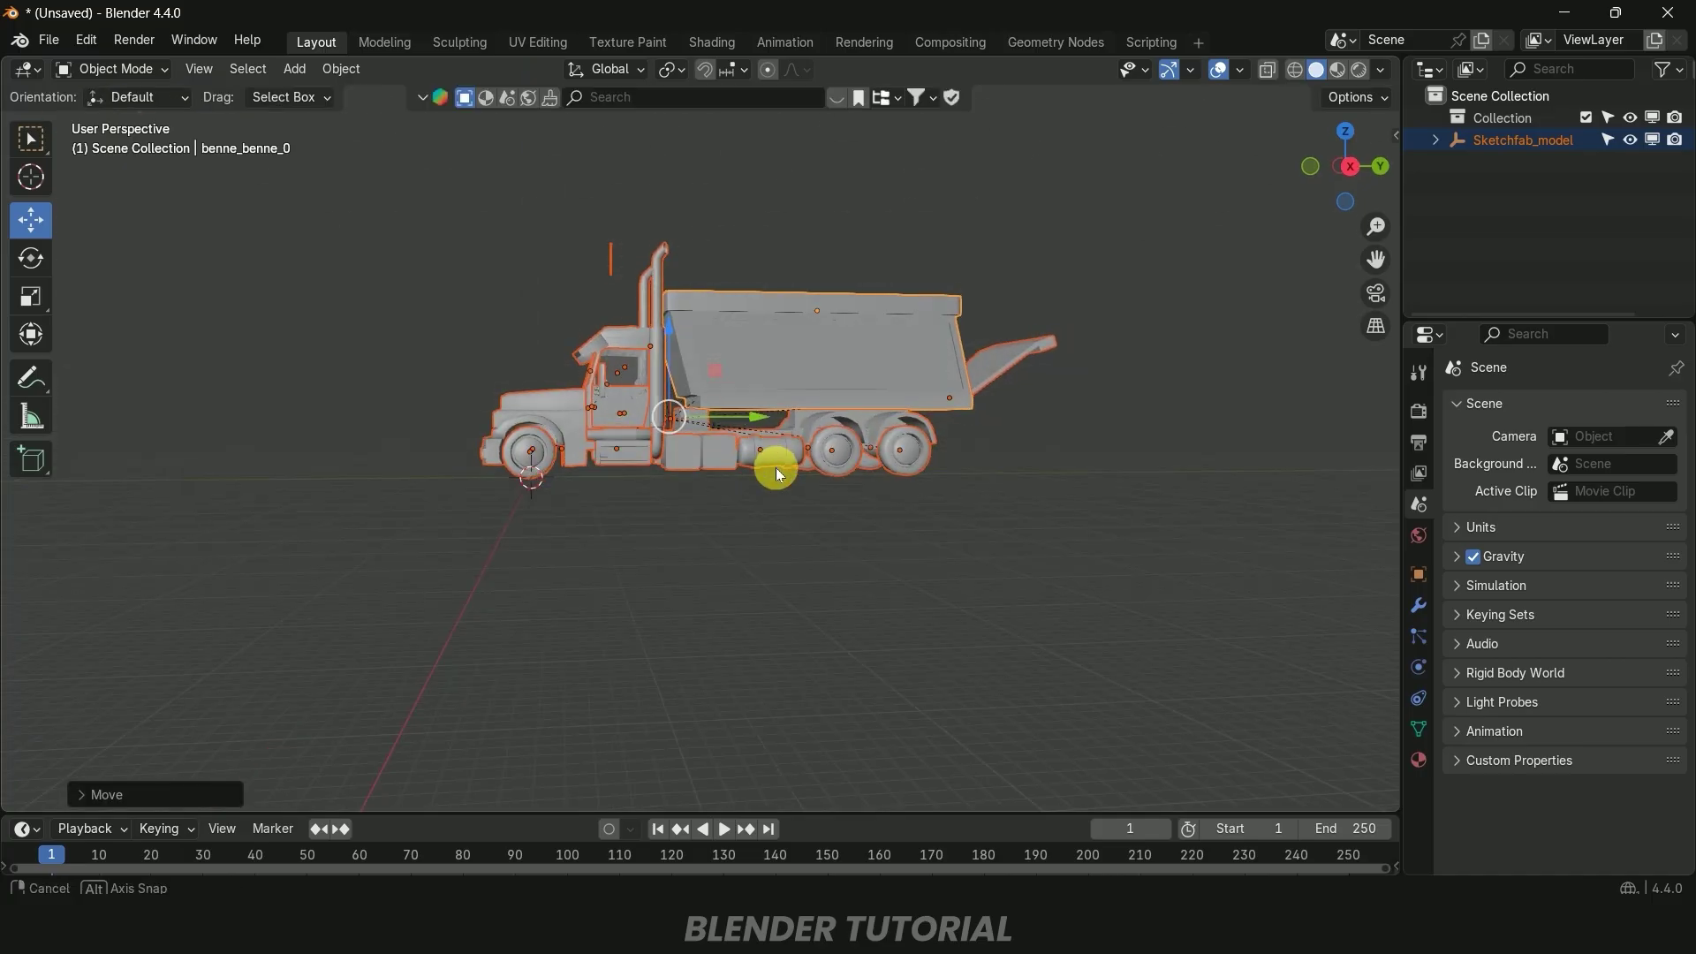
{"action": "middle_click_drag", "start_coordinate": [776, 469], "coordinate": [801, 380]}
Try moving the dump bed and the chassis individually, and leave nothing selected
{"action": "key", "text": "alt+a"}
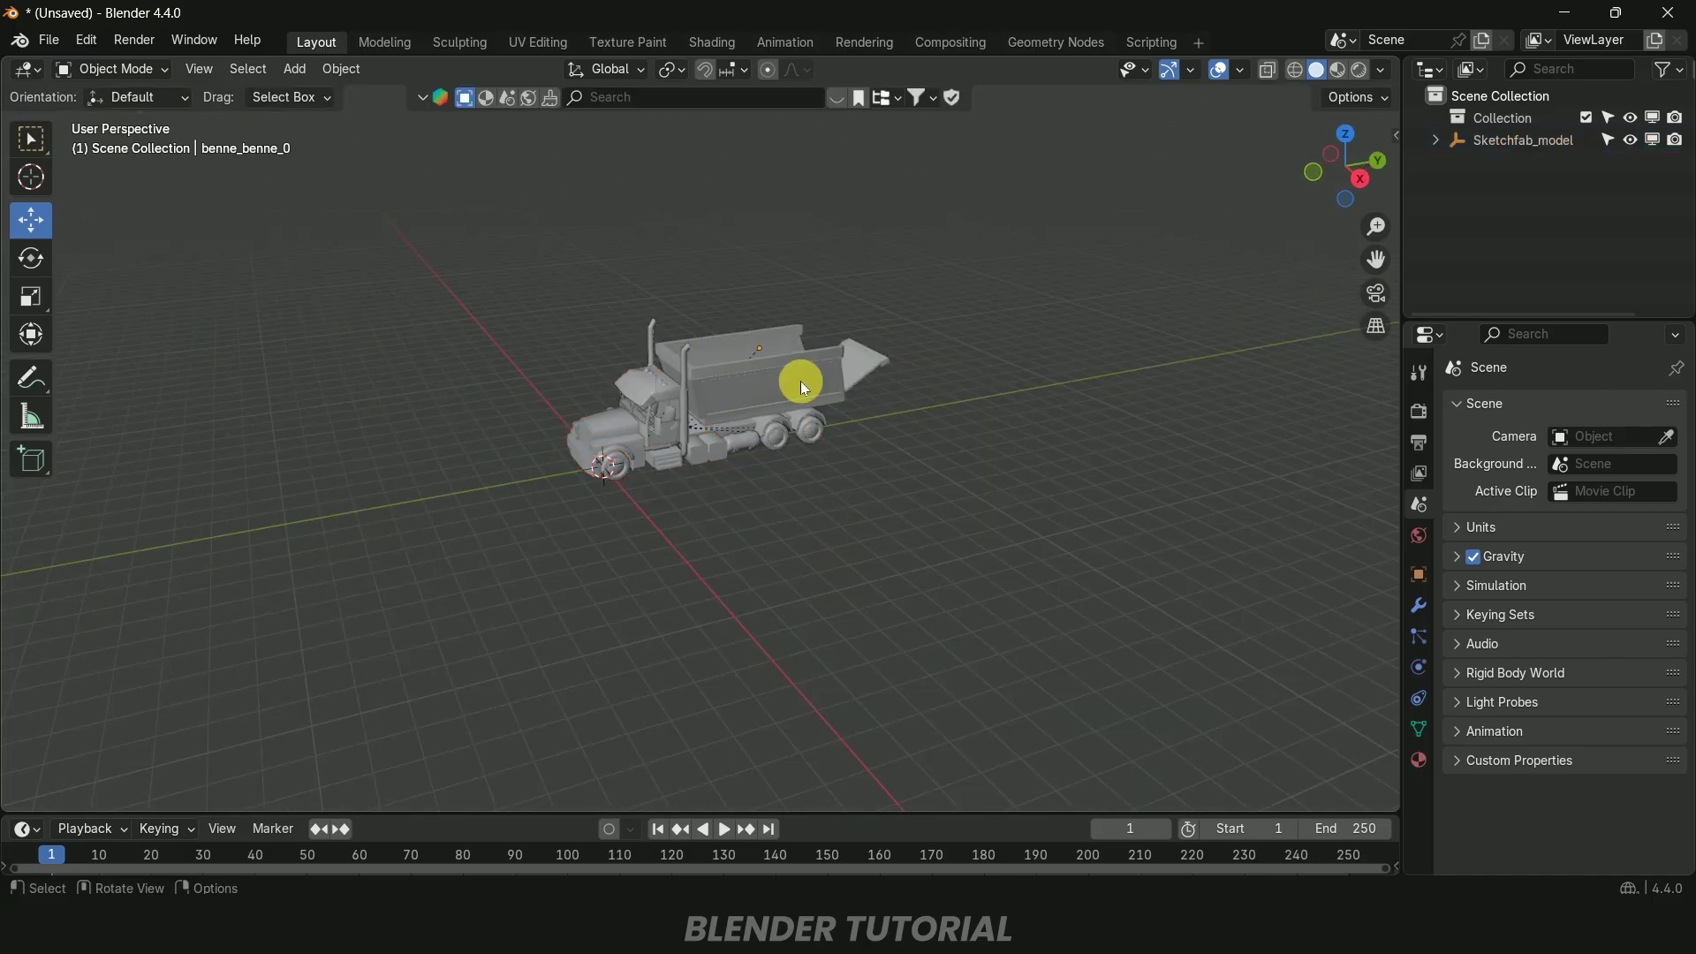
{"action": "left_click", "coordinate": [801, 380]}
{"action": "key", "text": "g"}
{"action": "key", "text": "Escape"}
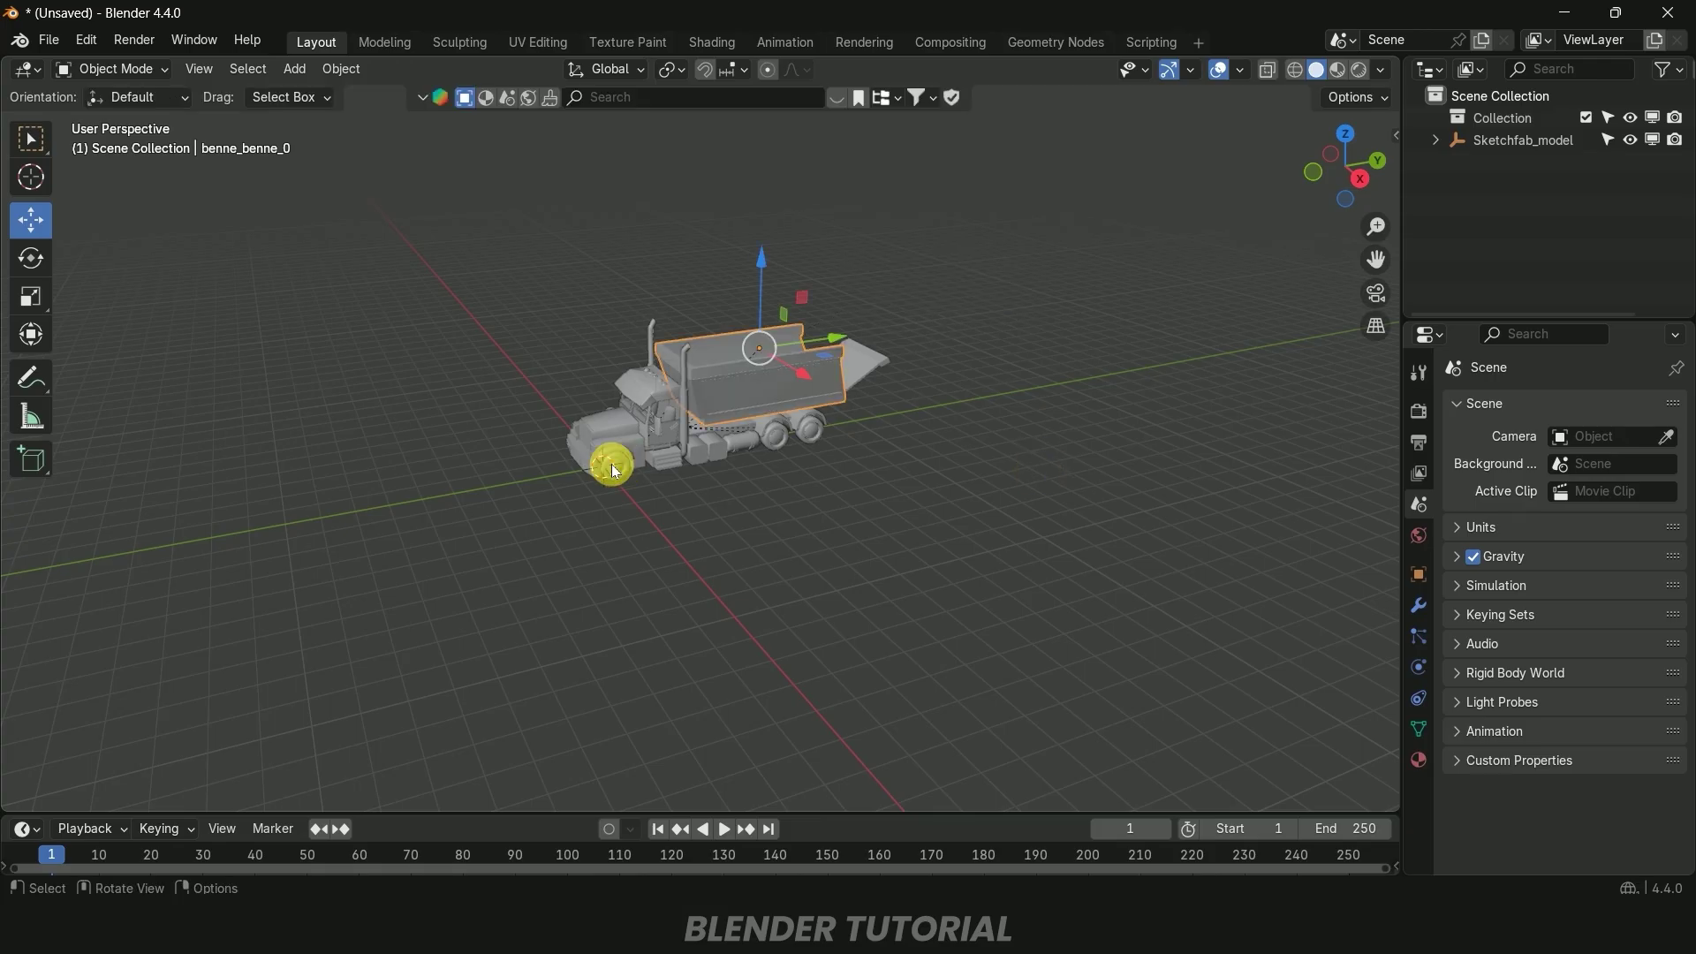
{"action": "left_click", "coordinate": [616, 472]}
{"action": "key", "text": "g"}
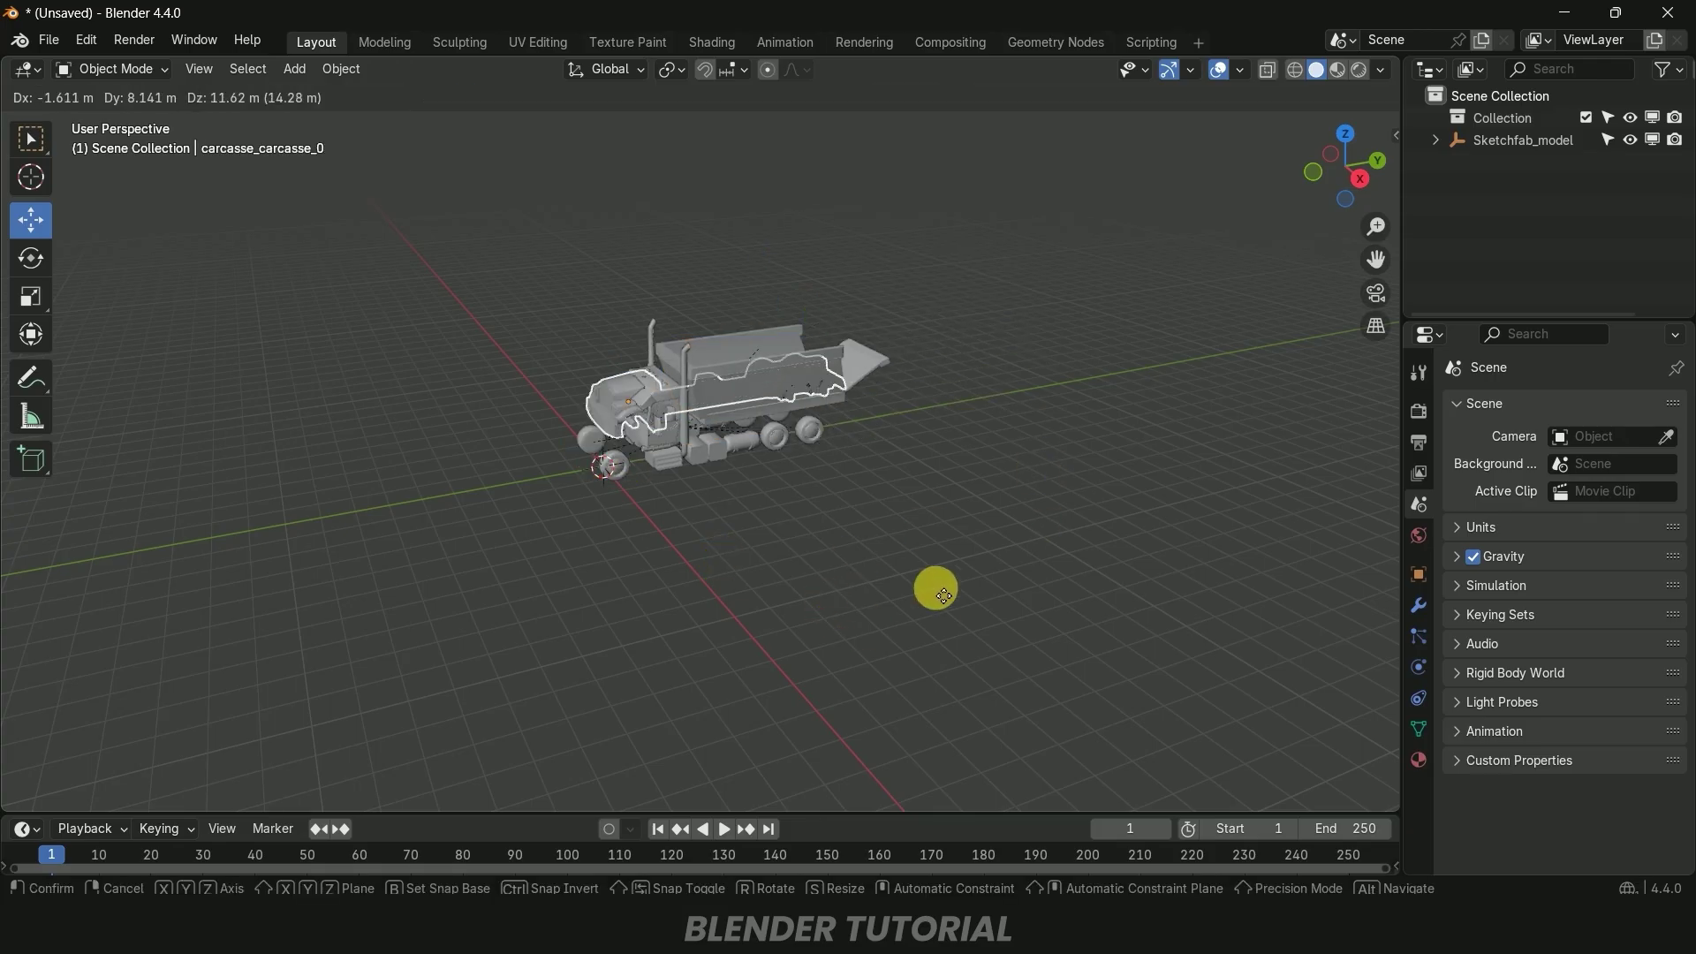
{"action": "key", "text": "Escape"}
{"action": "scroll", "coordinate": [958, 575], "scroll_direction": "up", "scroll_amount": 2}
{"action": "middle_click_drag", "start_coordinate": [951, 576], "coordinate": [771, 479], "text": "shift"}
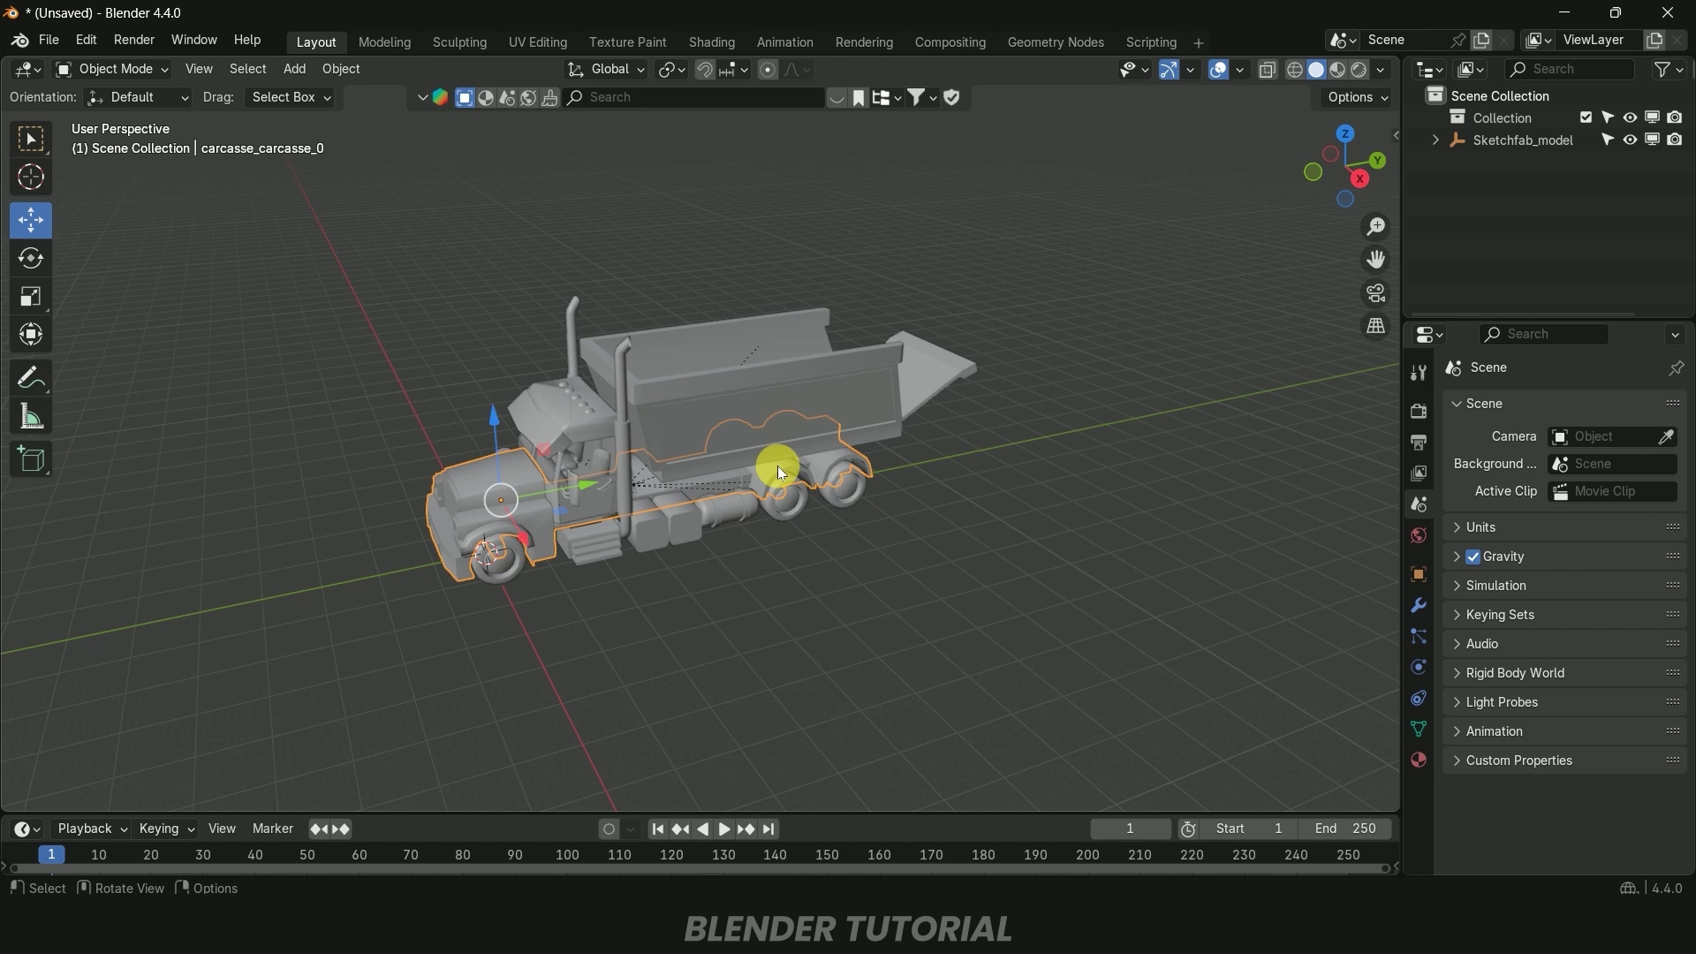
{"action": "left_click", "coordinate": [724, 589]}
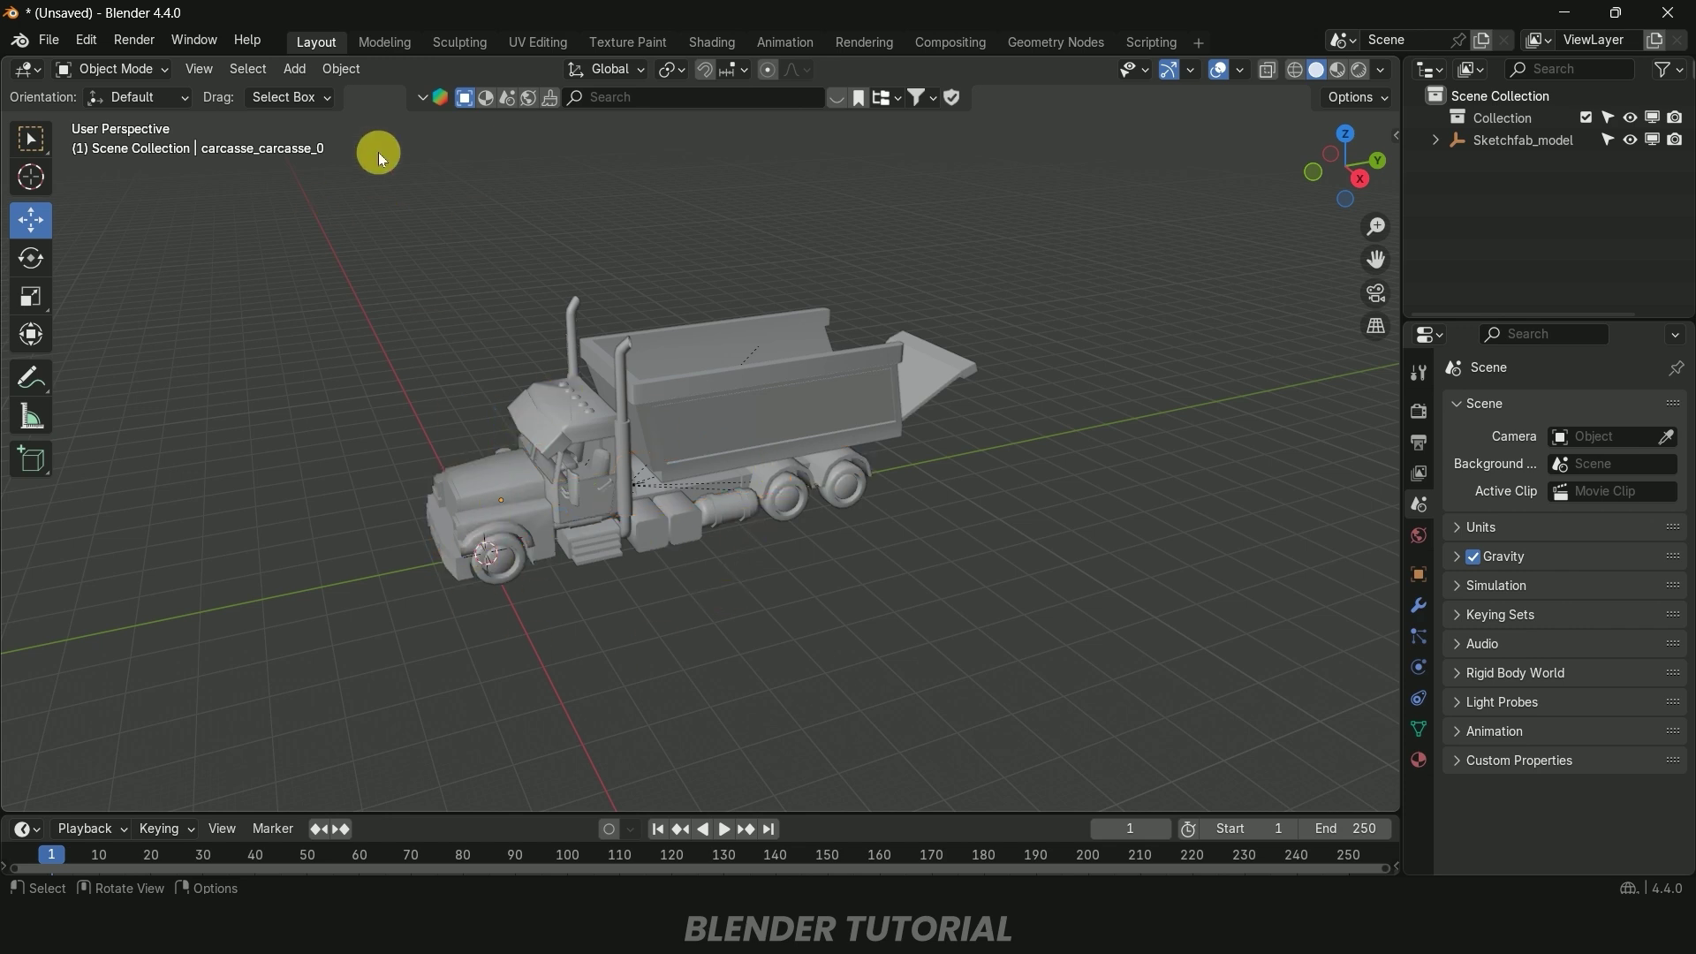
Add a cube-shaped empty at the world origin and scale it up uniformly around the truck's front
{"action": "left_click", "coordinate": [302, 69]}
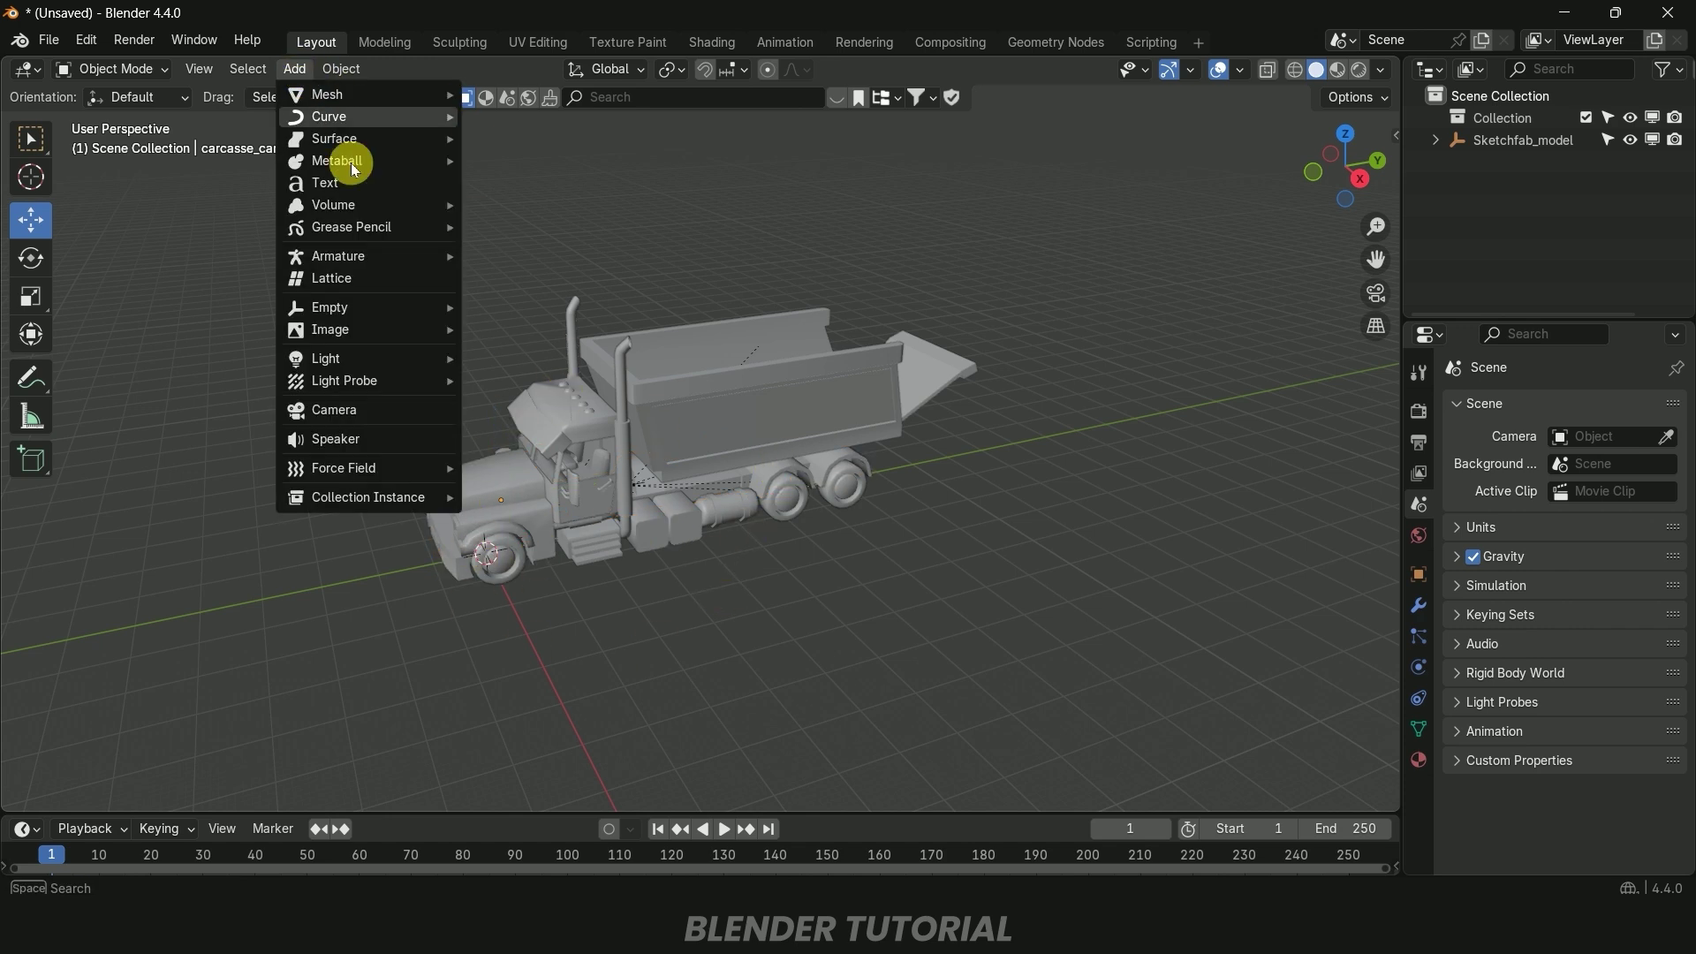
{"action": "mouse_move", "coordinate": [341, 306]}
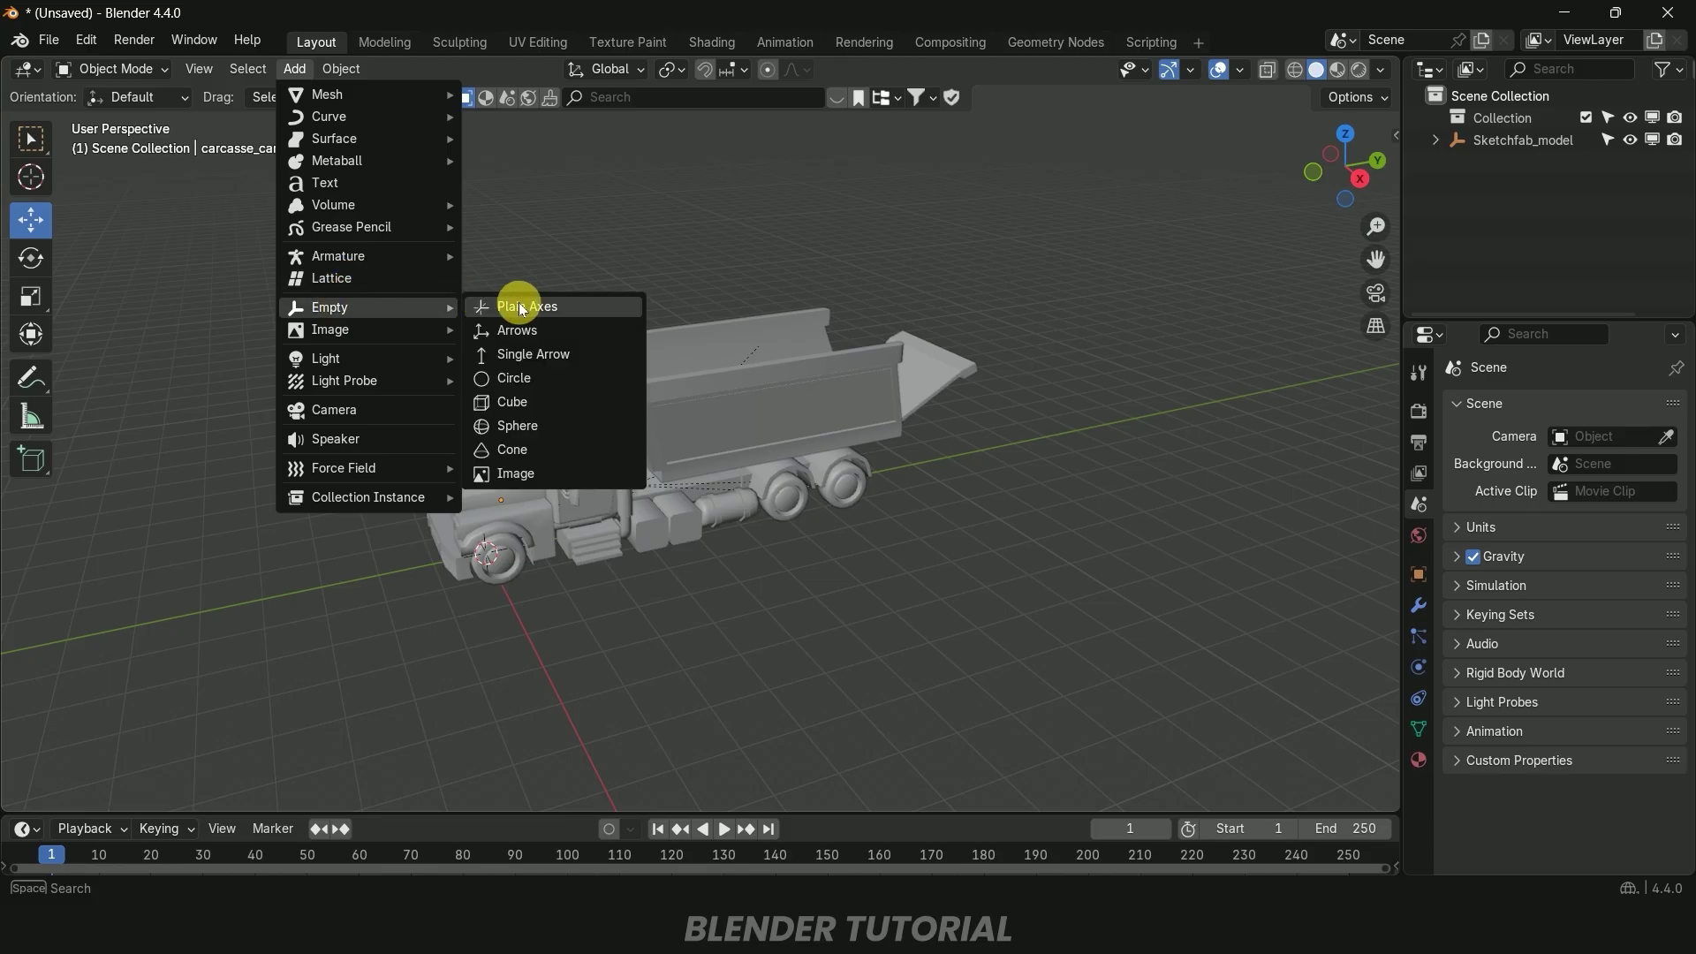
{"action": "left_click", "coordinate": [567, 443]}
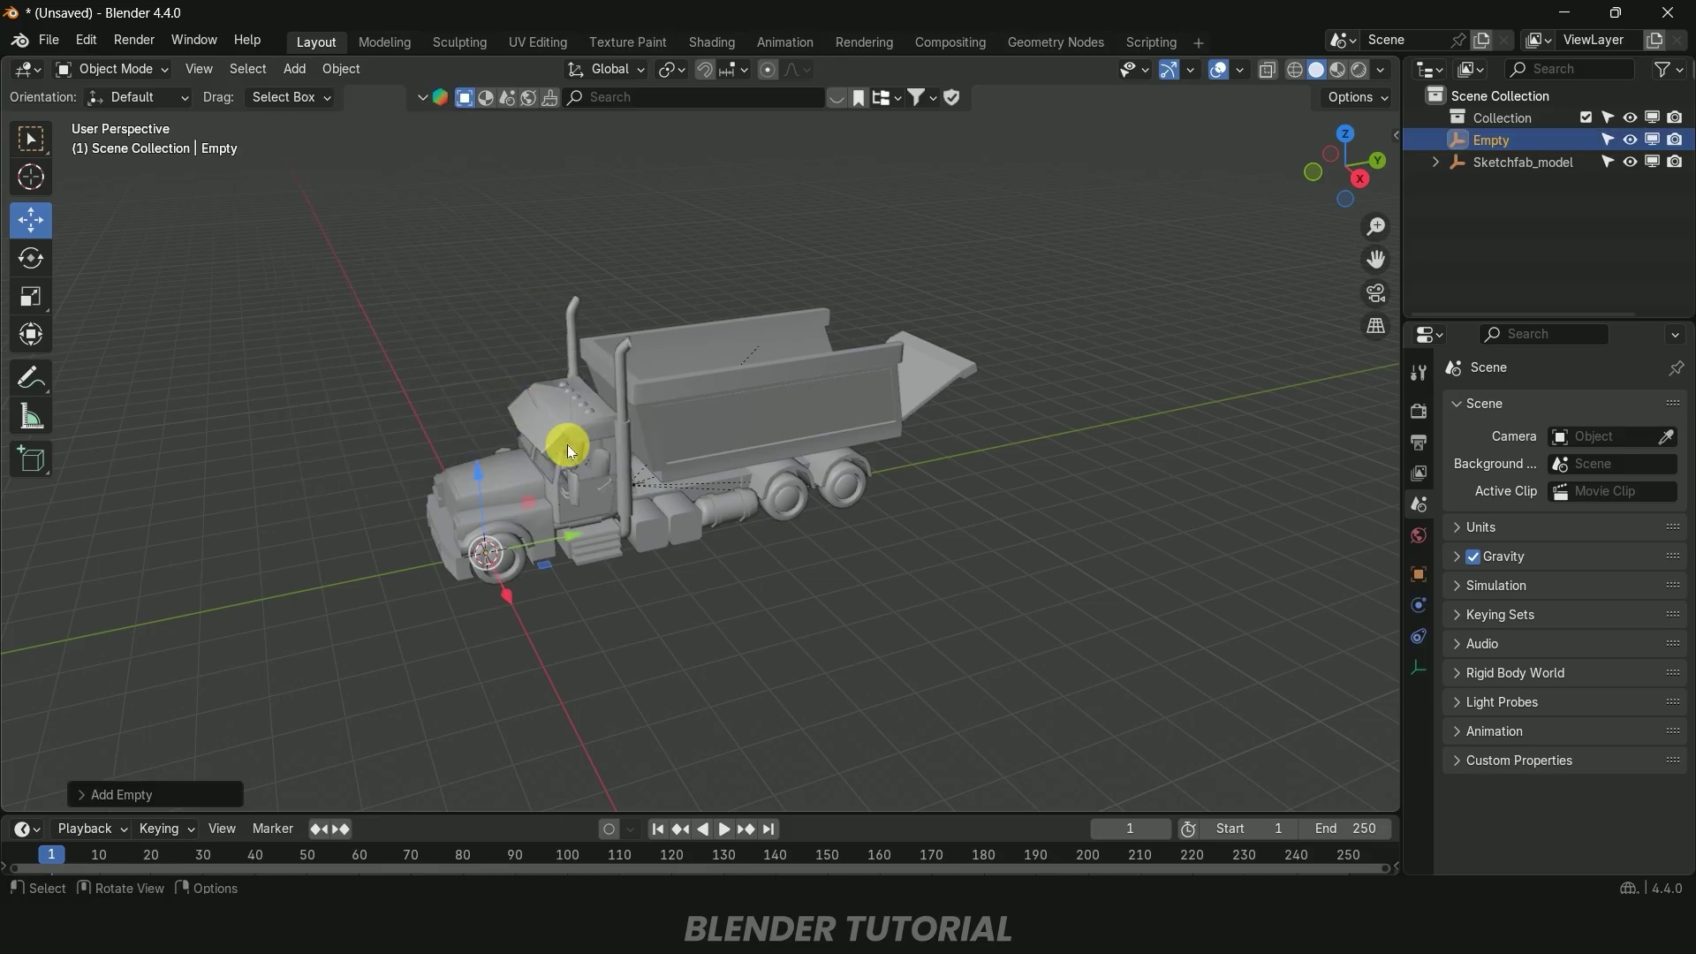
{"action": "middle_click_drag", "start_coordinate": [567, 443], "coordinate": [635, 549]}
{"action": "key", "text": "s"}
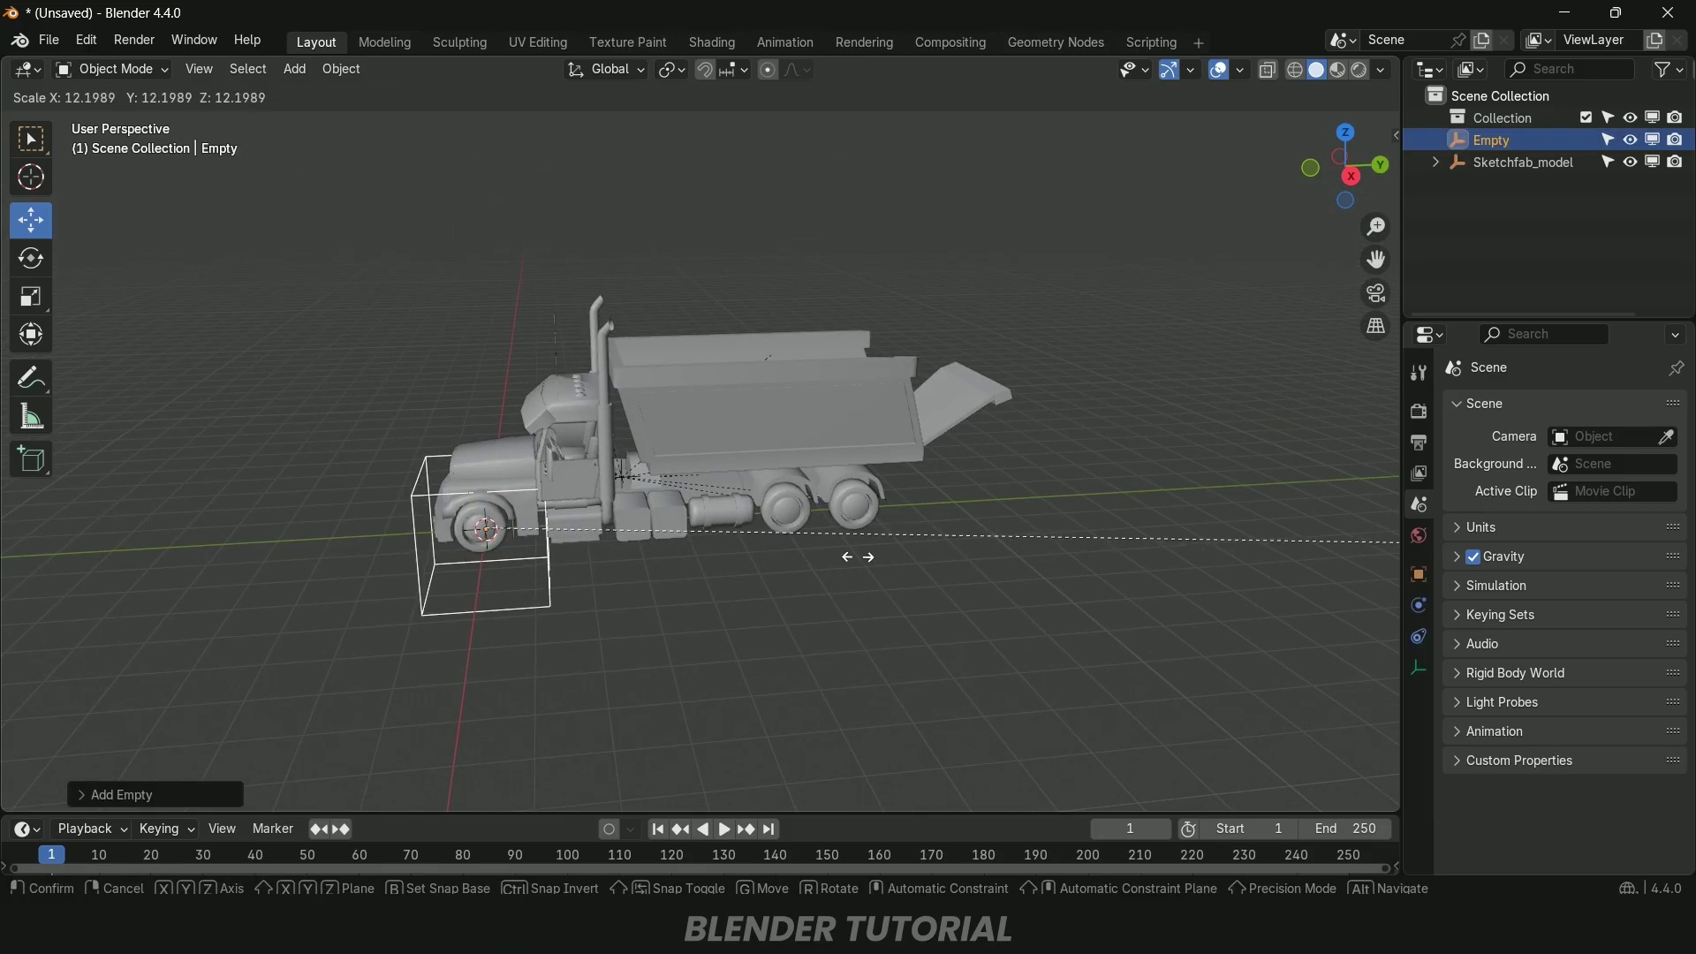
{"action": "left_click", "coordinate": [1016, 583]}
Scale the cube empty along Y and Z and move it so it encloses the whole truck
{"action": "key", "text": "s"}
{"action": "middle_click_drag", "start_coordinate": [878, 587], "coordinate": [999, 612]}
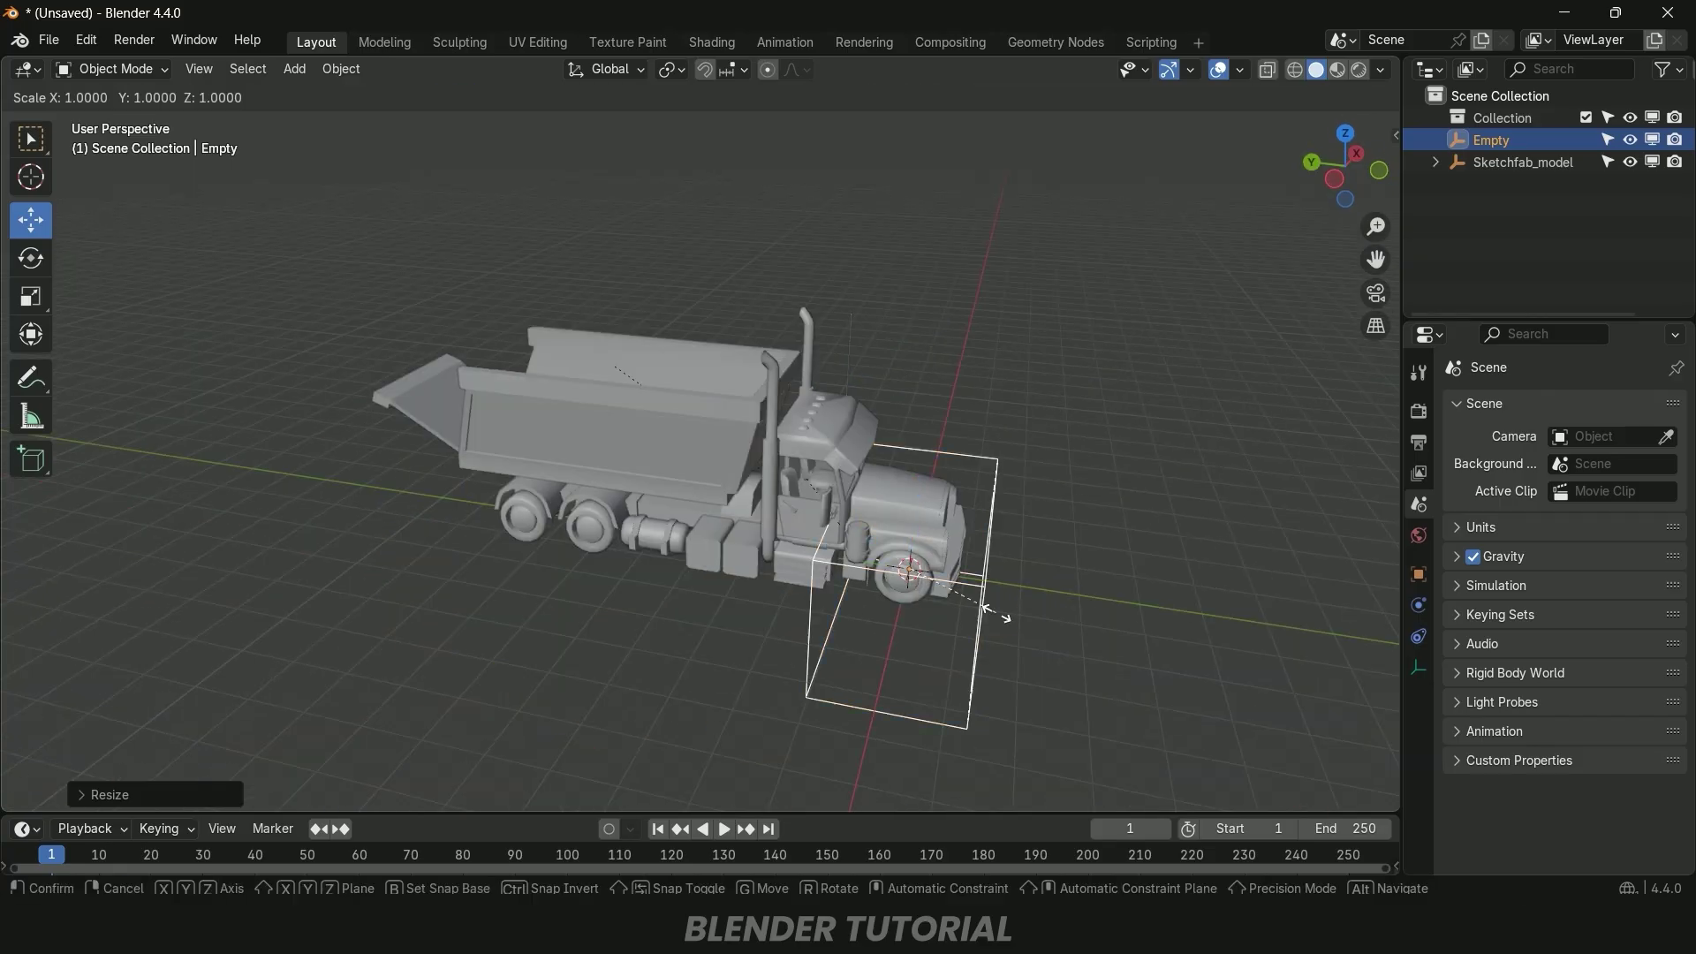
{"action": "key", "text": "y"}
{"action": "left_click", "coordinate": [840, 492]}
{"action": "key", "text": "s"}
{"action": "key", "text": "z"}
{"action": "left_click", "coordinate": [795, 495]}
{"action": "middle_click_drag", "start_coordinate": [795, 495], "coordinate": [574, 424]}
{"action": "left_click_drag", "start_coordinate": [707, 351], "coordinate": [726, 355]}
{"action": "left_click_drag", "start_coordinate": [800, 426], "coordinate": [817, 429]}
Parent all the truck parts to the enclosing cube empty using Object (Keep Transform), and leave nothing selected
{"action": "key", "text": "a"}
{"action": "middle_click_drag", "start_coordinate": [817, 429], "coordinate": [216, 204]}
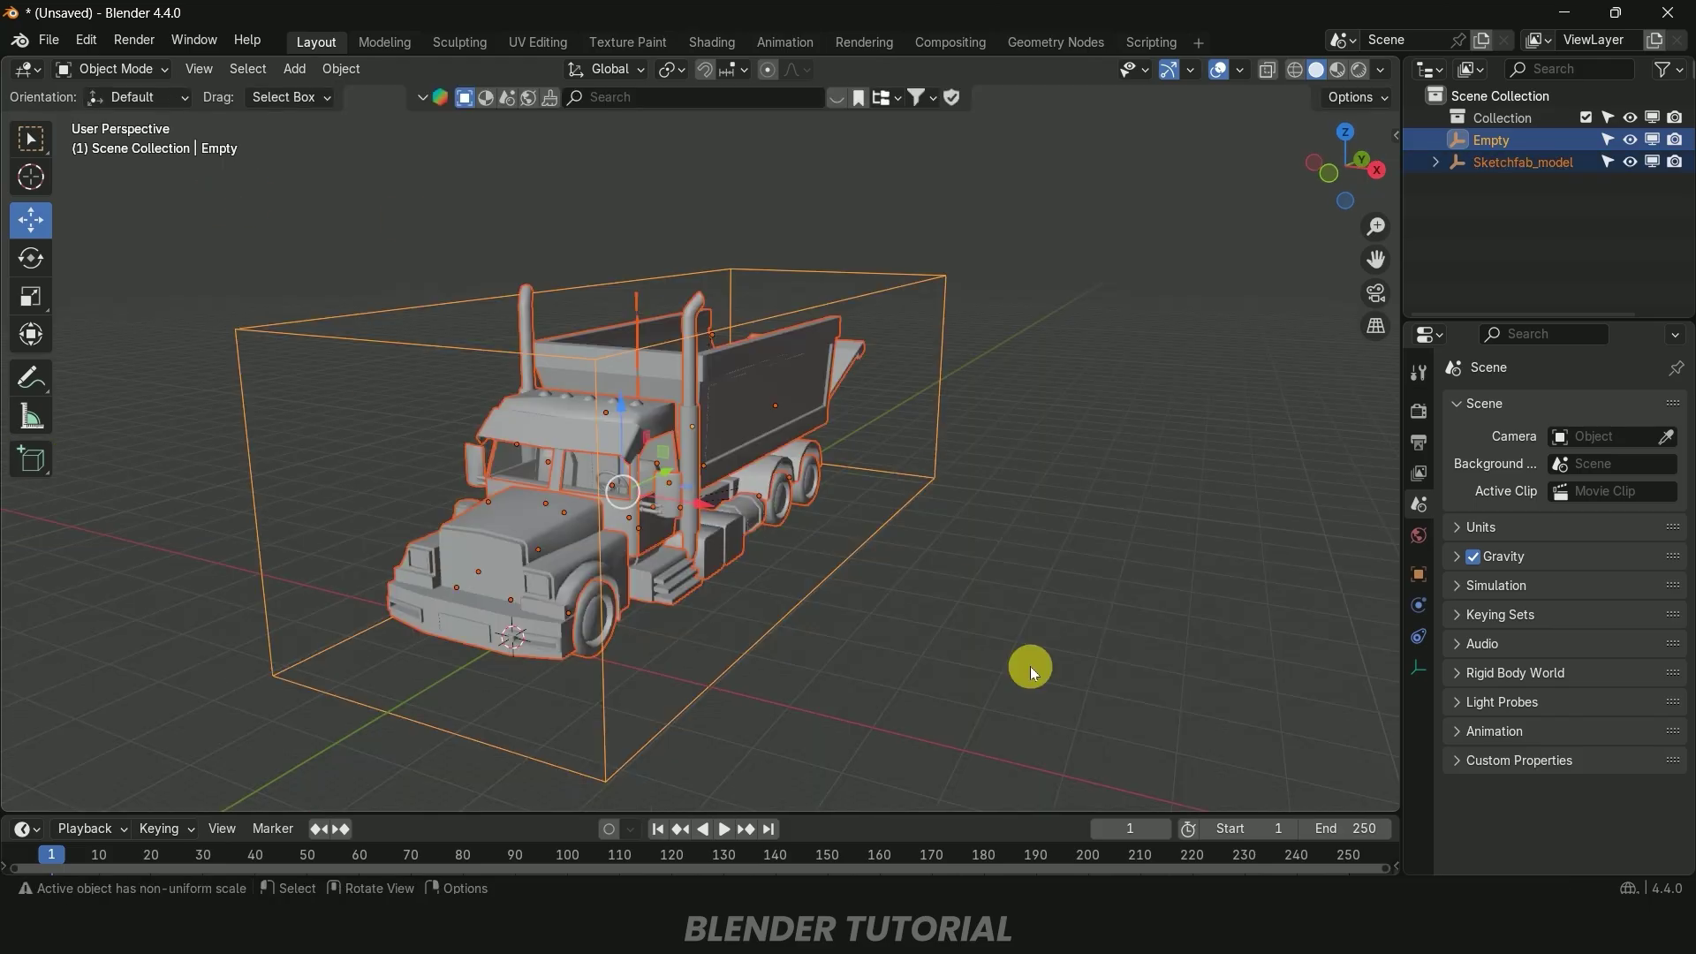
{"action": "left_click", "coordinate": [341, 341]}
{"action": "left_click", "coordinate": [318, 339], "text": "shift"}
{"action": "key", "text": "ctrl+p"}
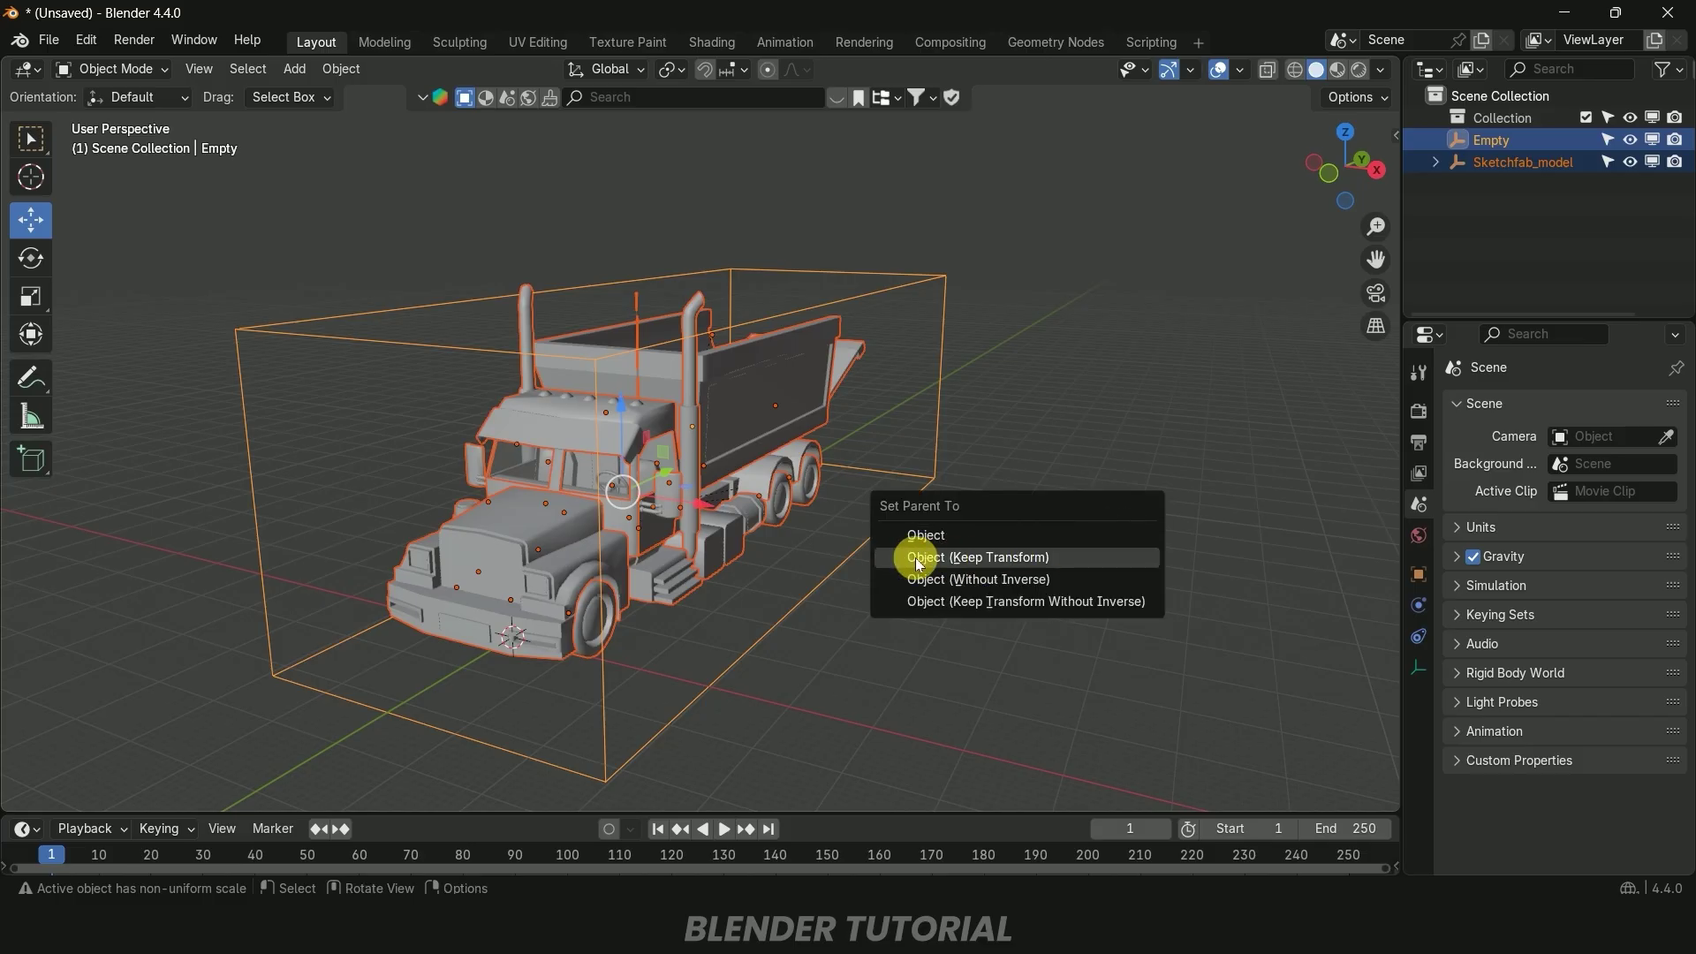
{"action": "left_click", "coordinate": [960, 558]}
{"action": "left_click", "coordinate": [876, 539]}
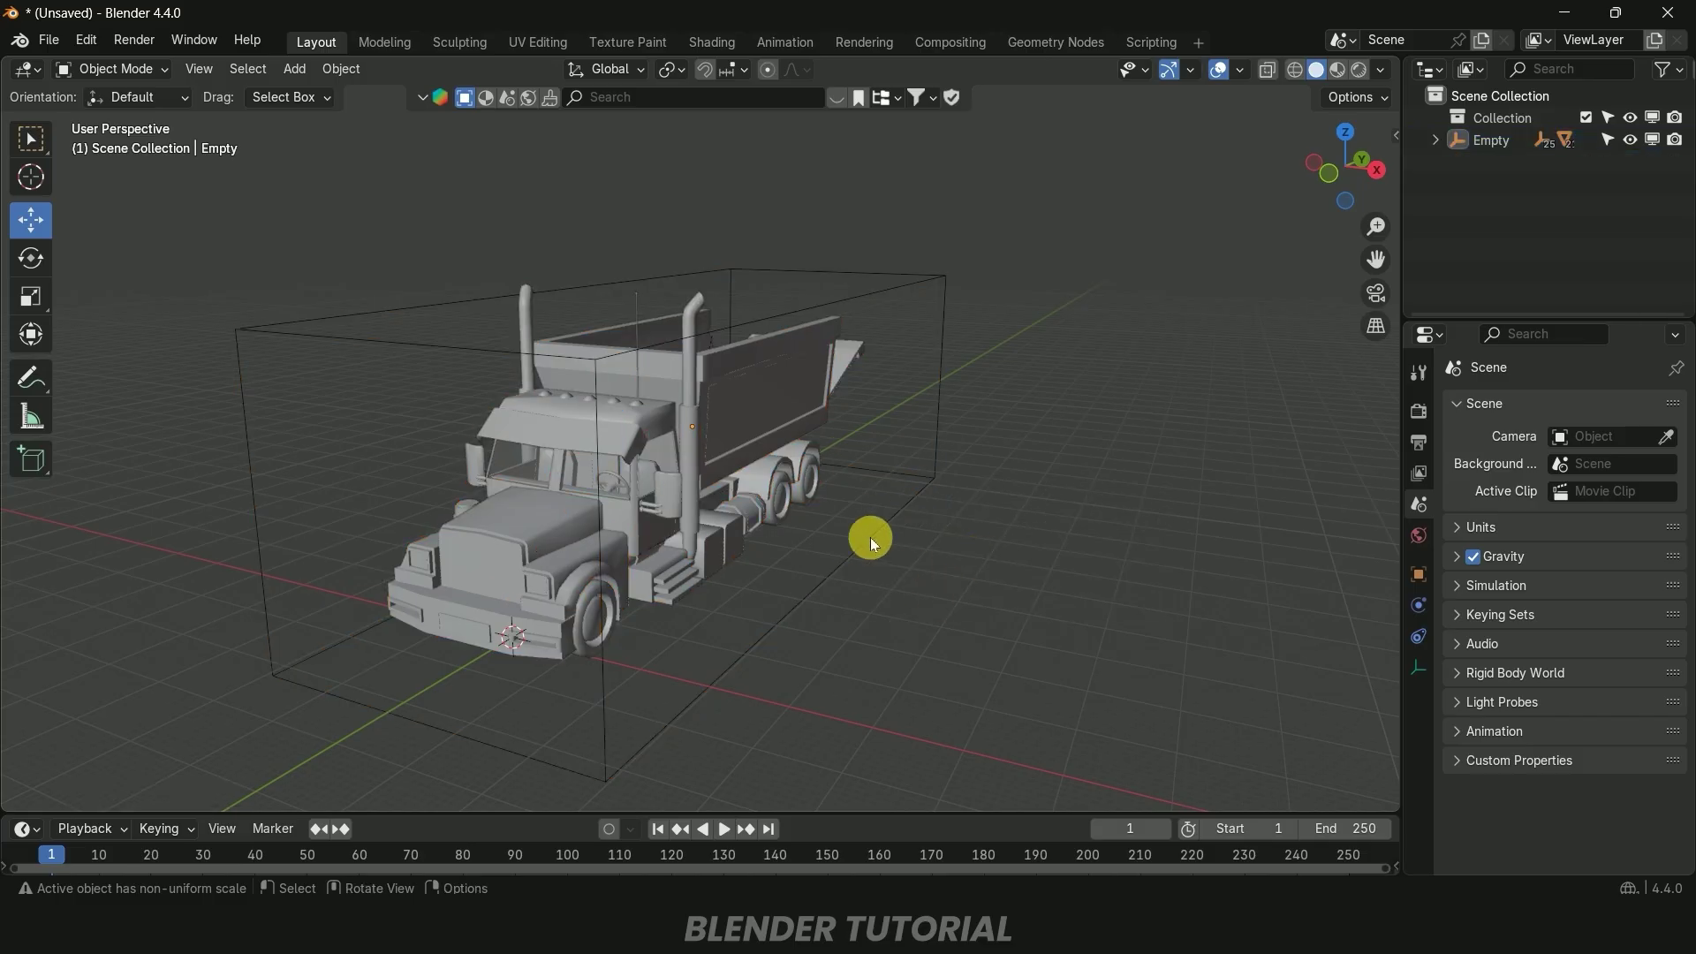
Try moving the cube empty to check that the whole truck follows it
{"action": "left_click", "coordinate": [909, 594]}
{"action": "key", "text": "g"}
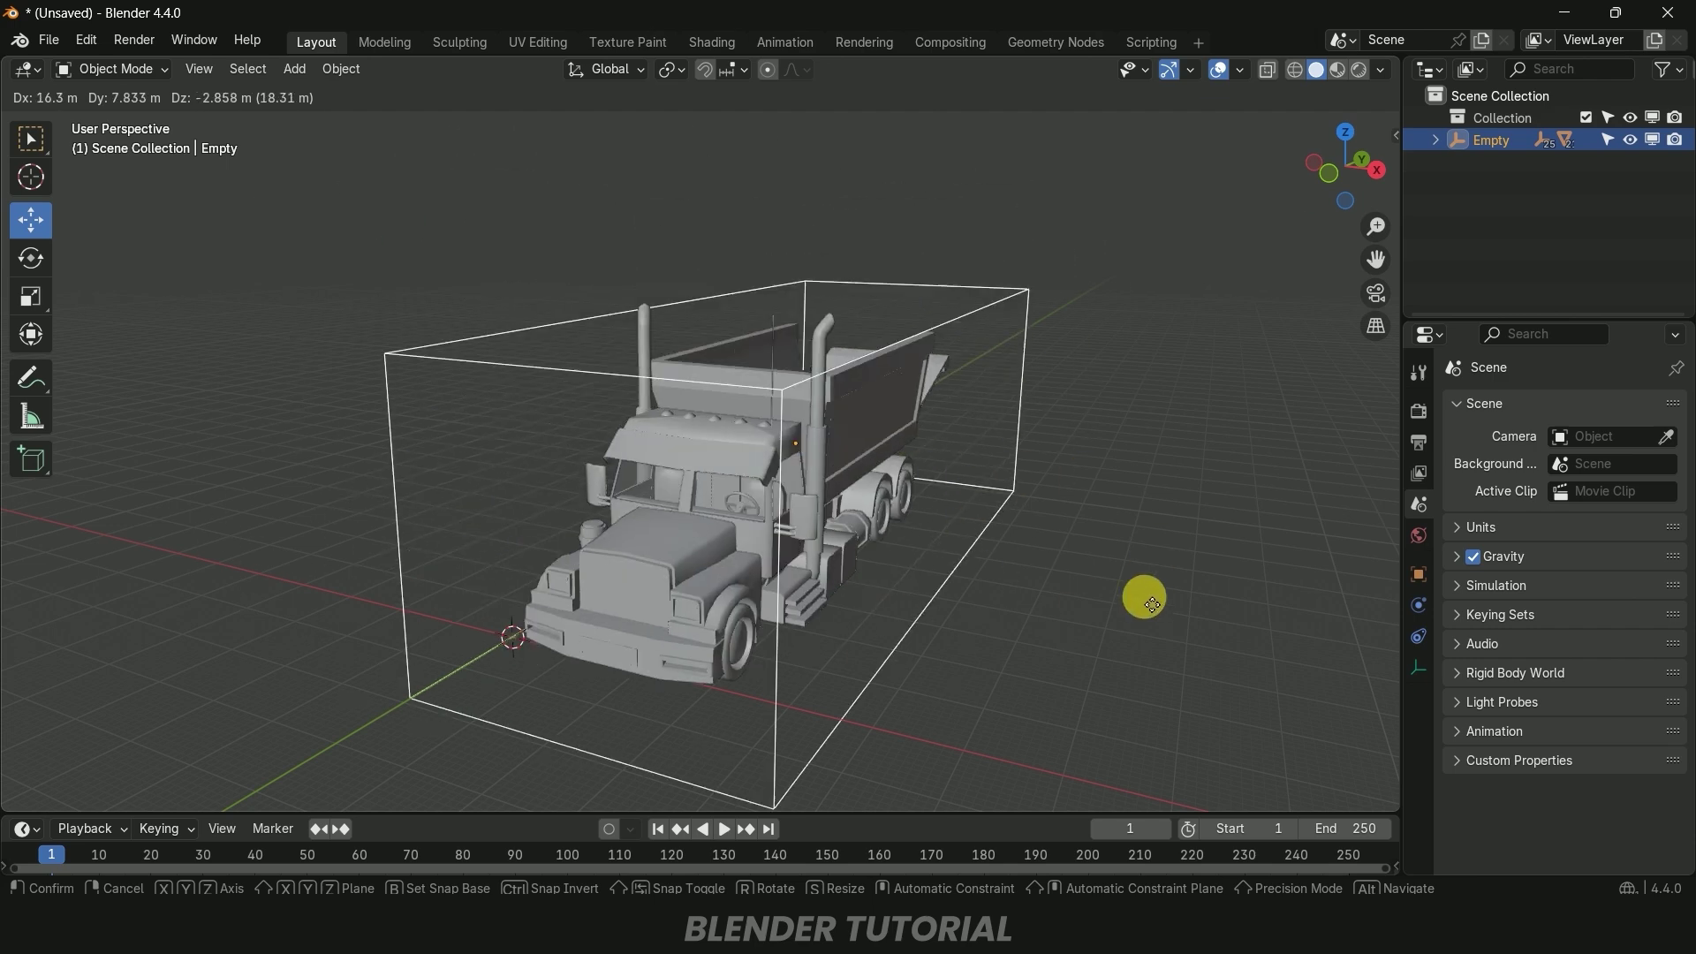
{"action": "left_click", "coordinate": [1015, 541]}
Check that the wheels, the dump bed and the tailgate are separate objects by selecting them
{"action": "scroll", "coordinate": [954, 580], "scroll_direction": "up", "scroll_amount": 5}
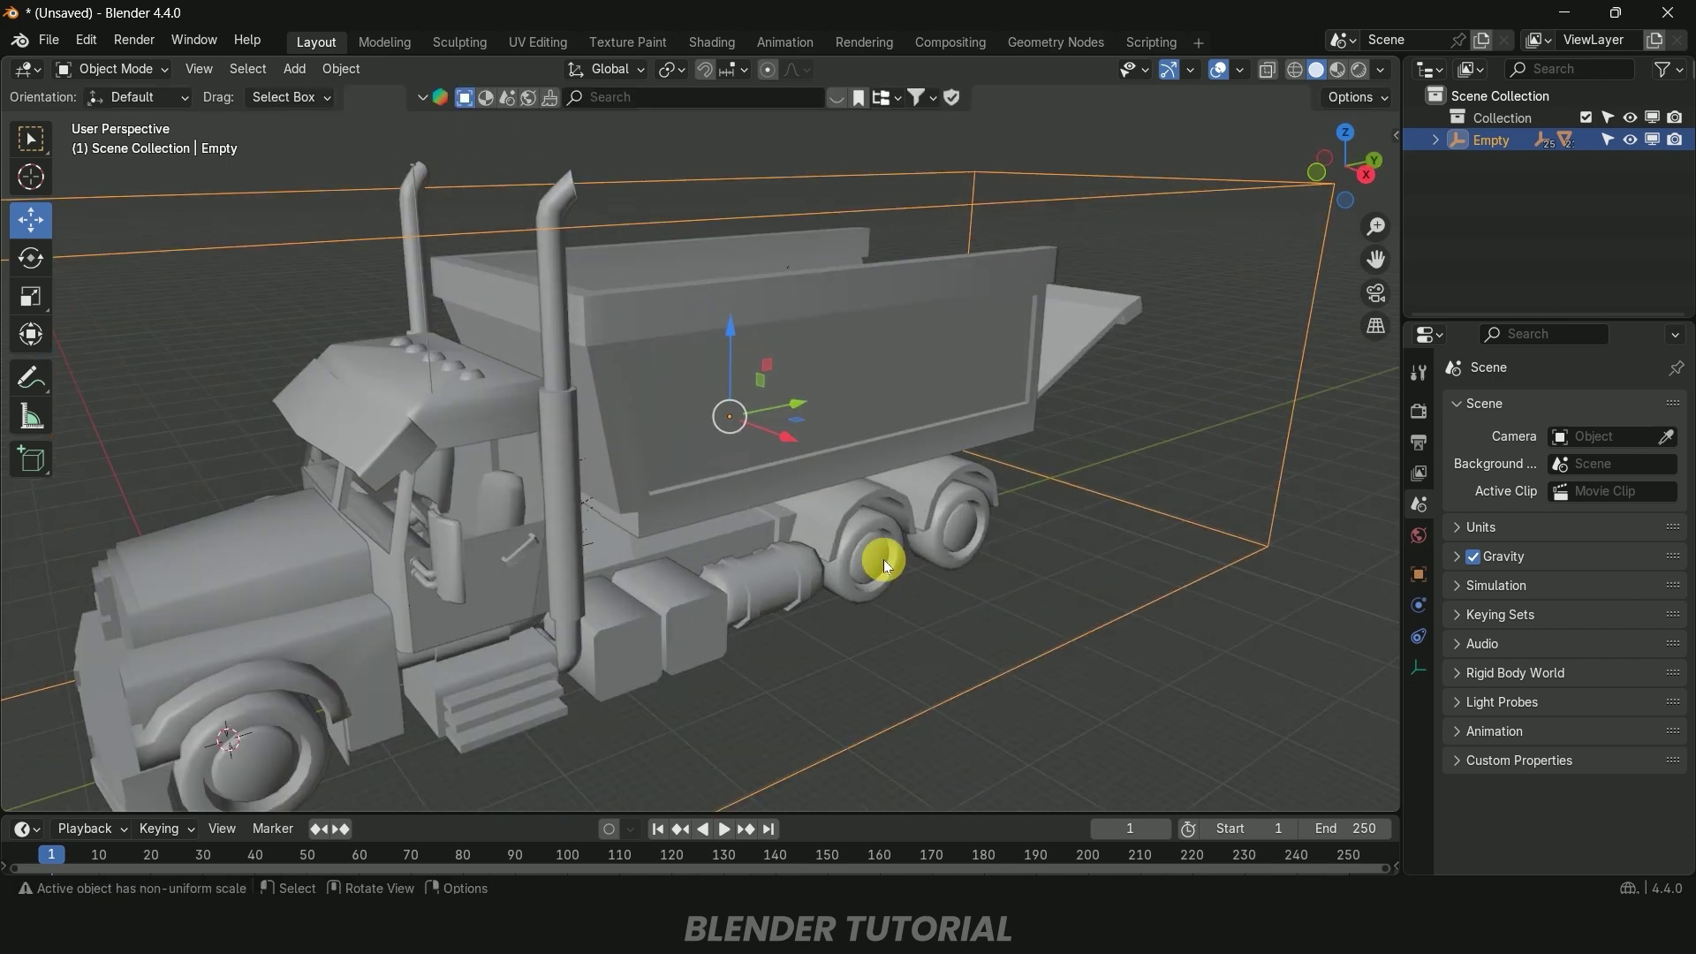
{"action": "left_click", "coordinate": [880, 557]}
{"action": "left_click", "coordinate": [963, 554]}
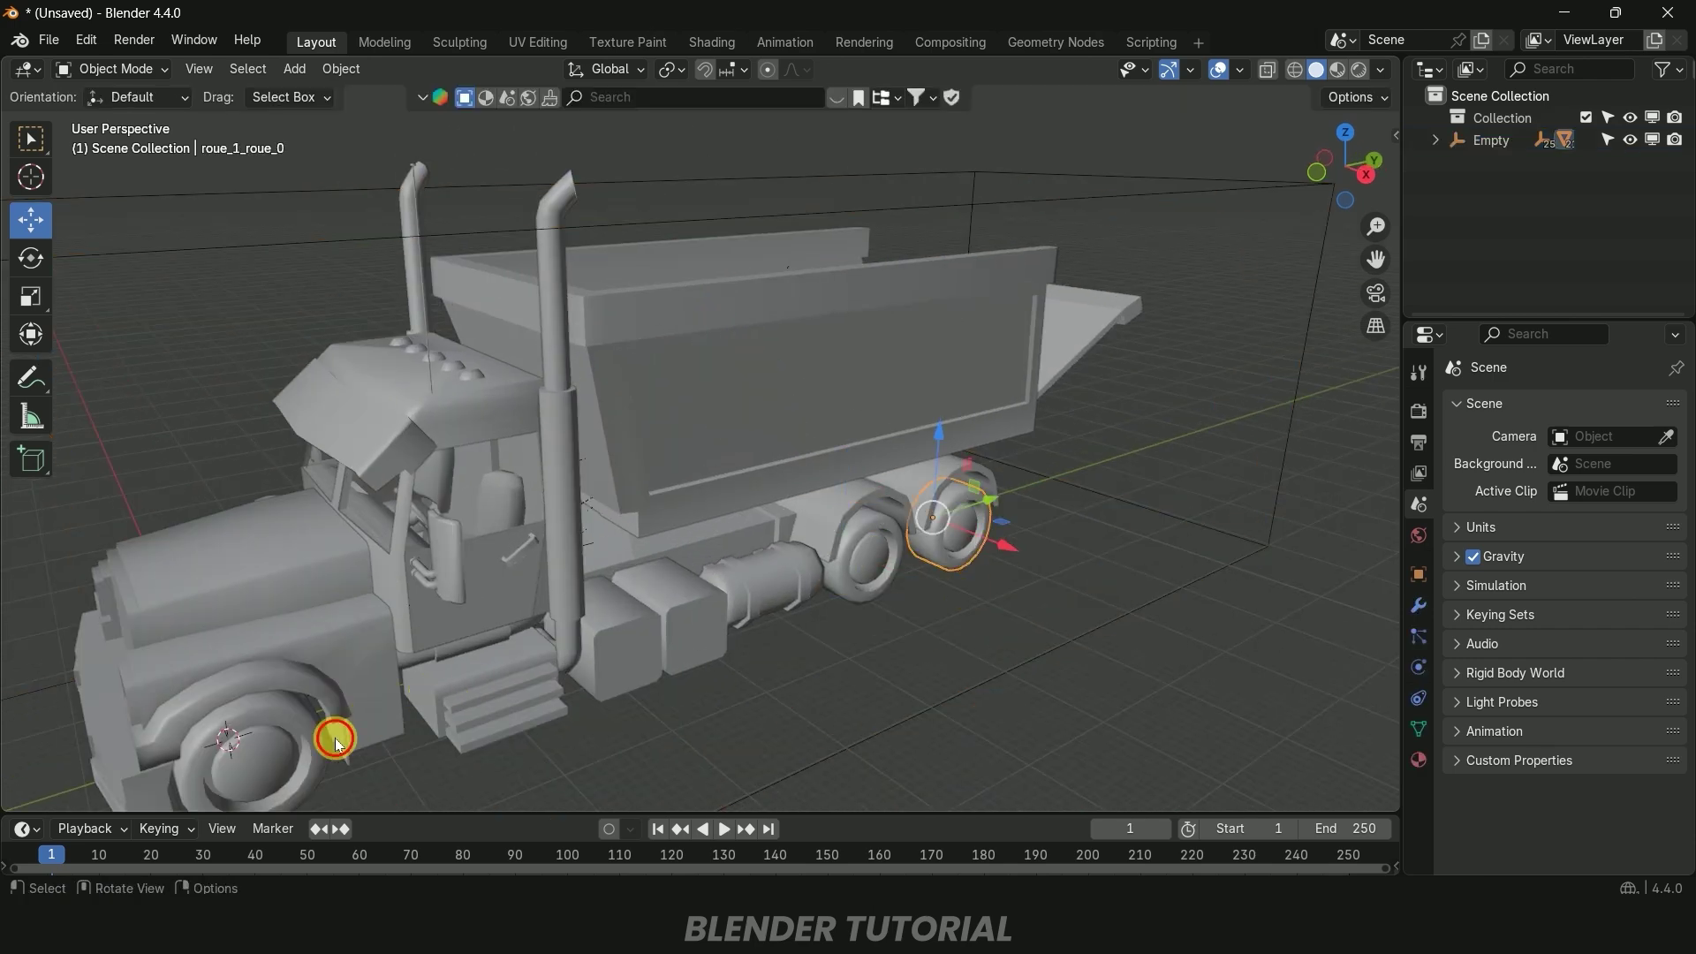
{"action": "left_click", "coordinate": [300, 750]}
{"action": "left_click", "coordinate": [300, 751]}
{"action": "middle_click_drag", "start_coordinate": [353, 703], "coordinate": [1042, 670]}
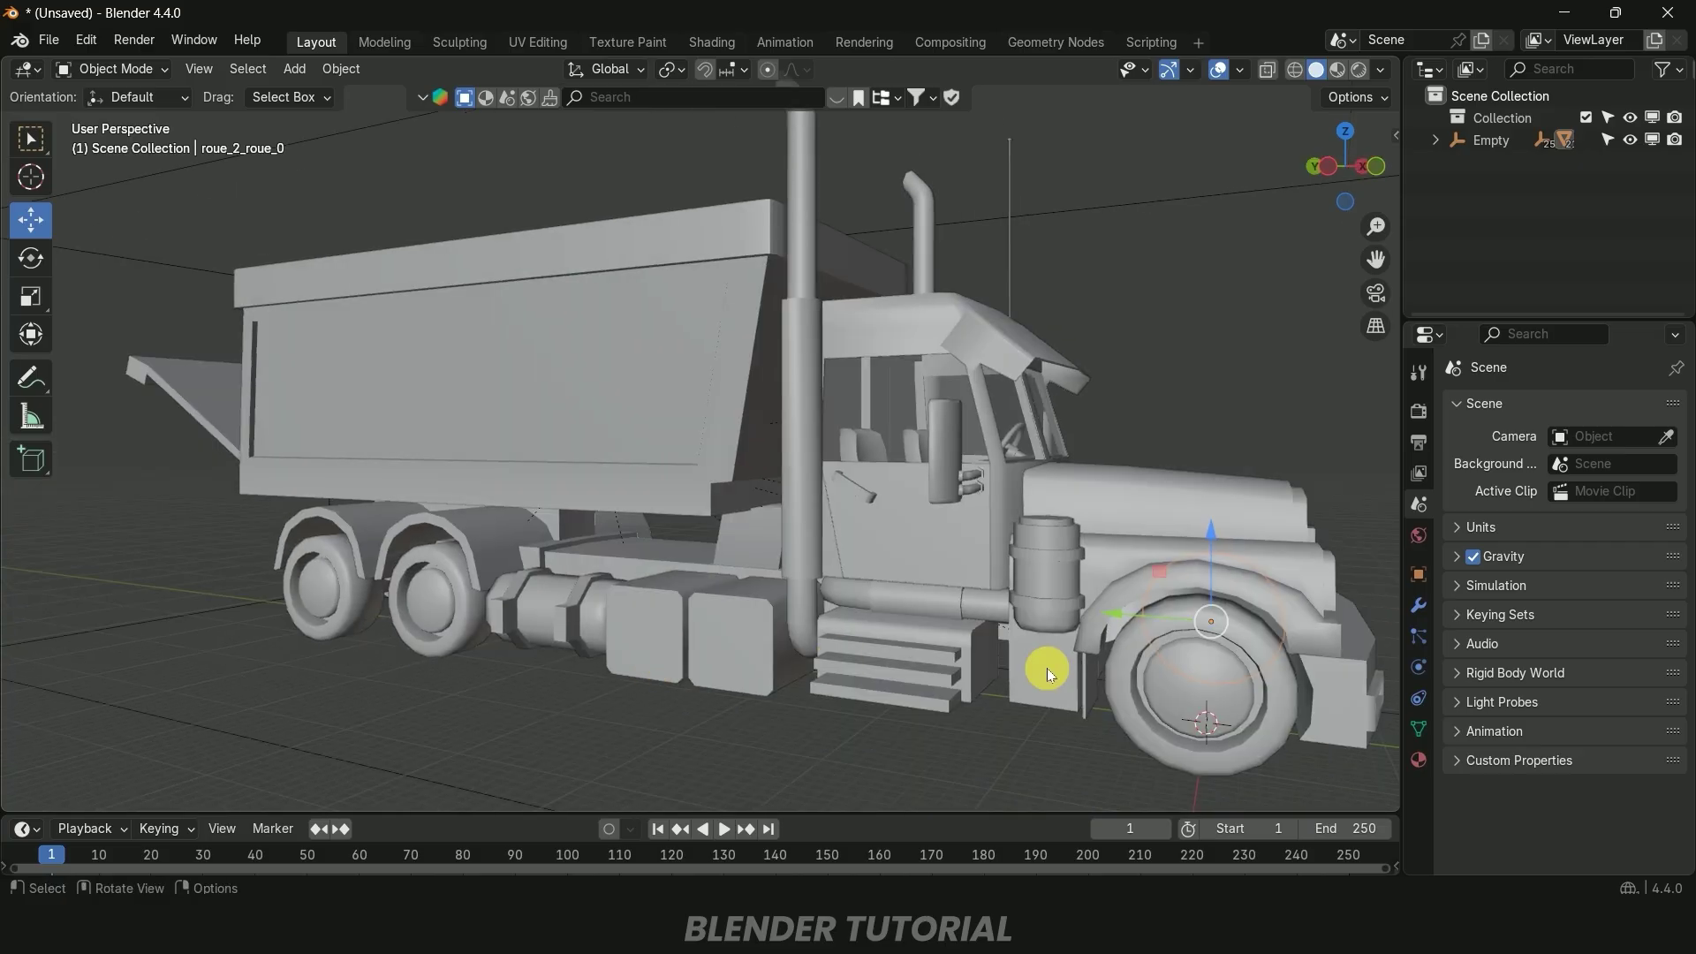
{"action": "left_click", "coordinate": [433, 629]}
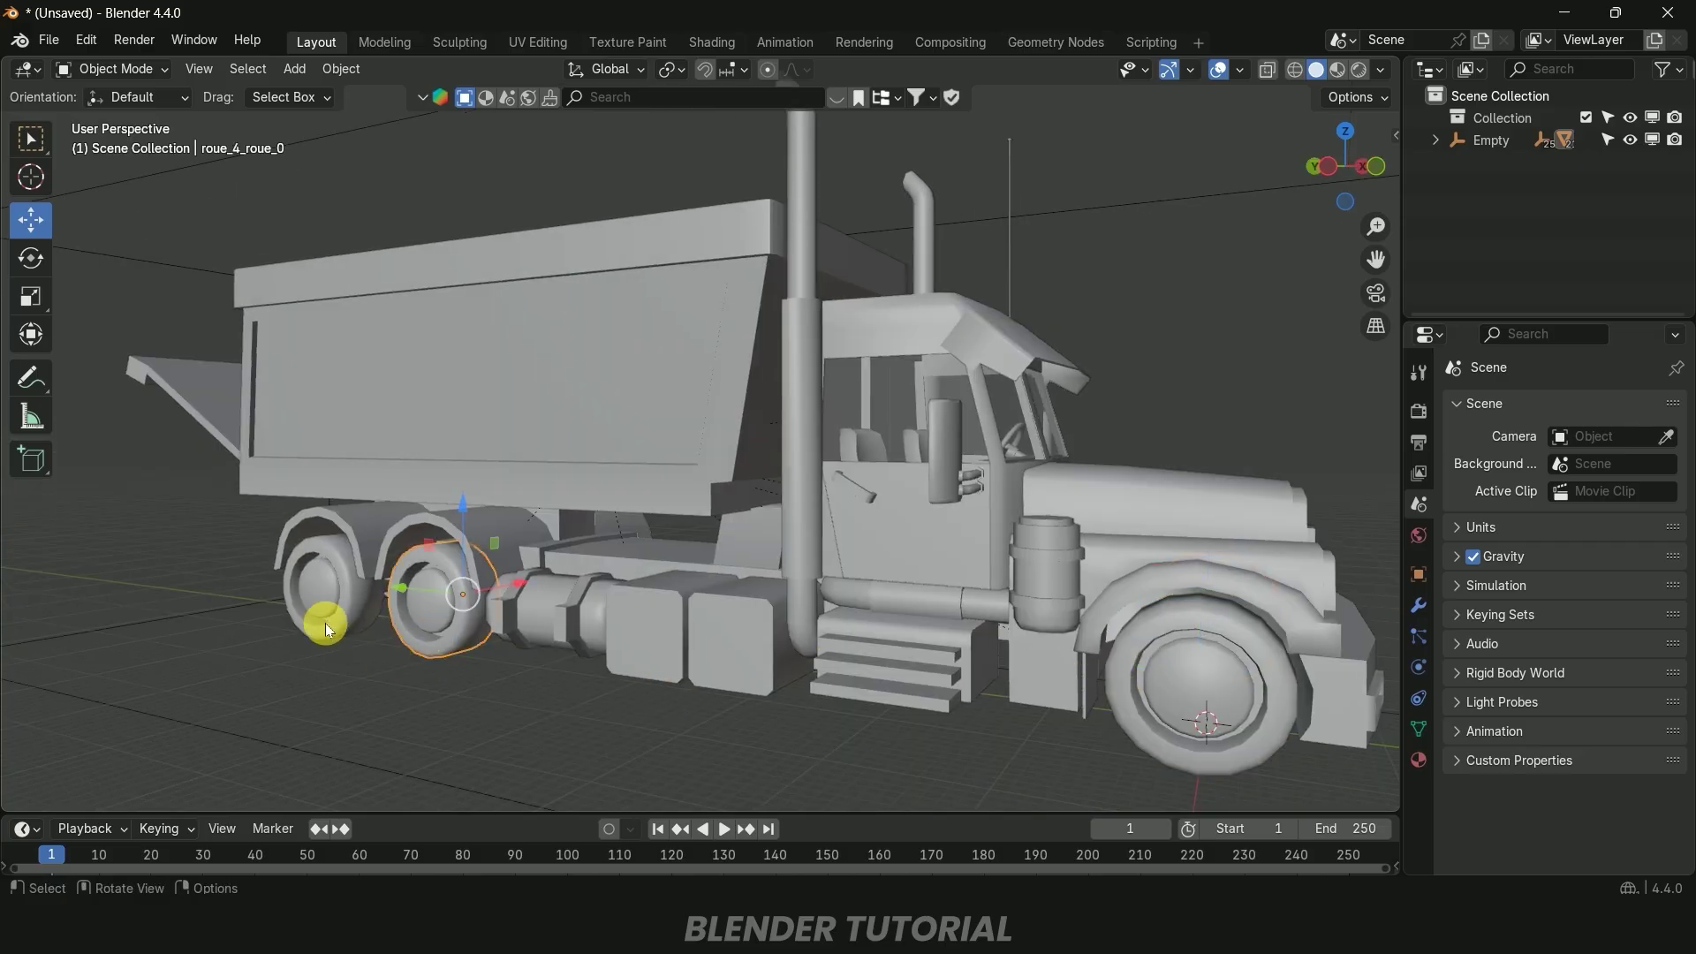
{"action": "left_click", "coordinate": [331, 616]}
{"action": "middle_click_drag", "start_coordinate": [521, 636], "coordinate": [601, 422]}
{"action": "left_click", "coordinate": [633, 433]}
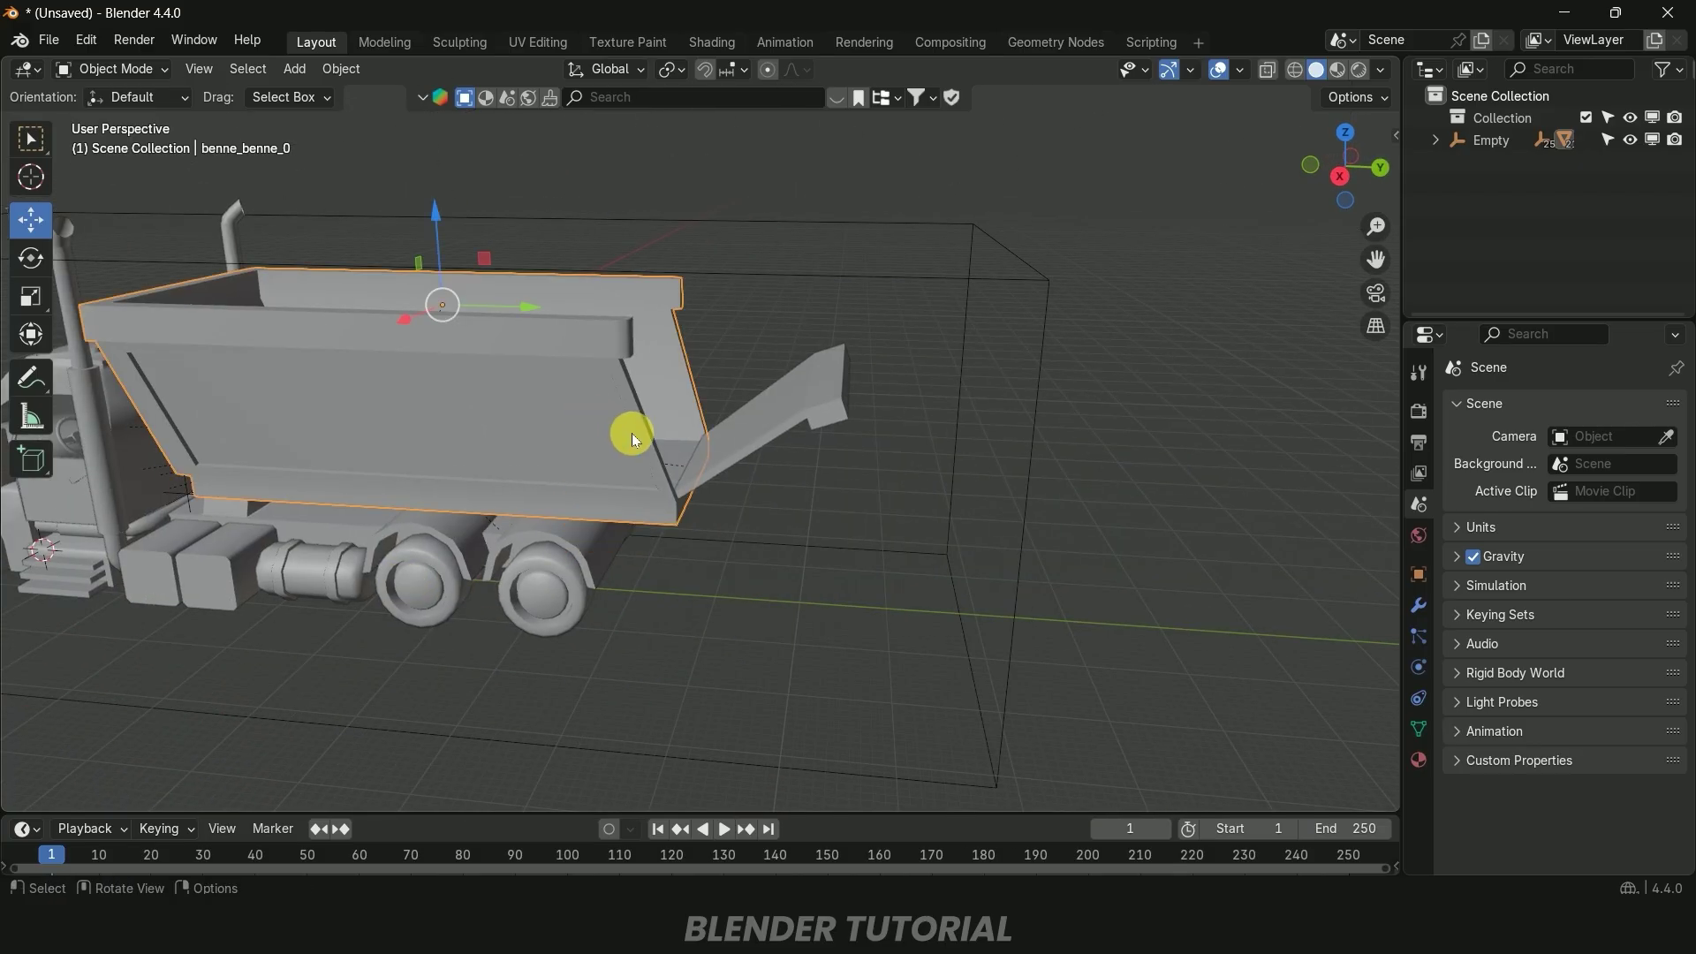
{"action": "left_click", "coordinate": [729, 445], "text": "shift"}
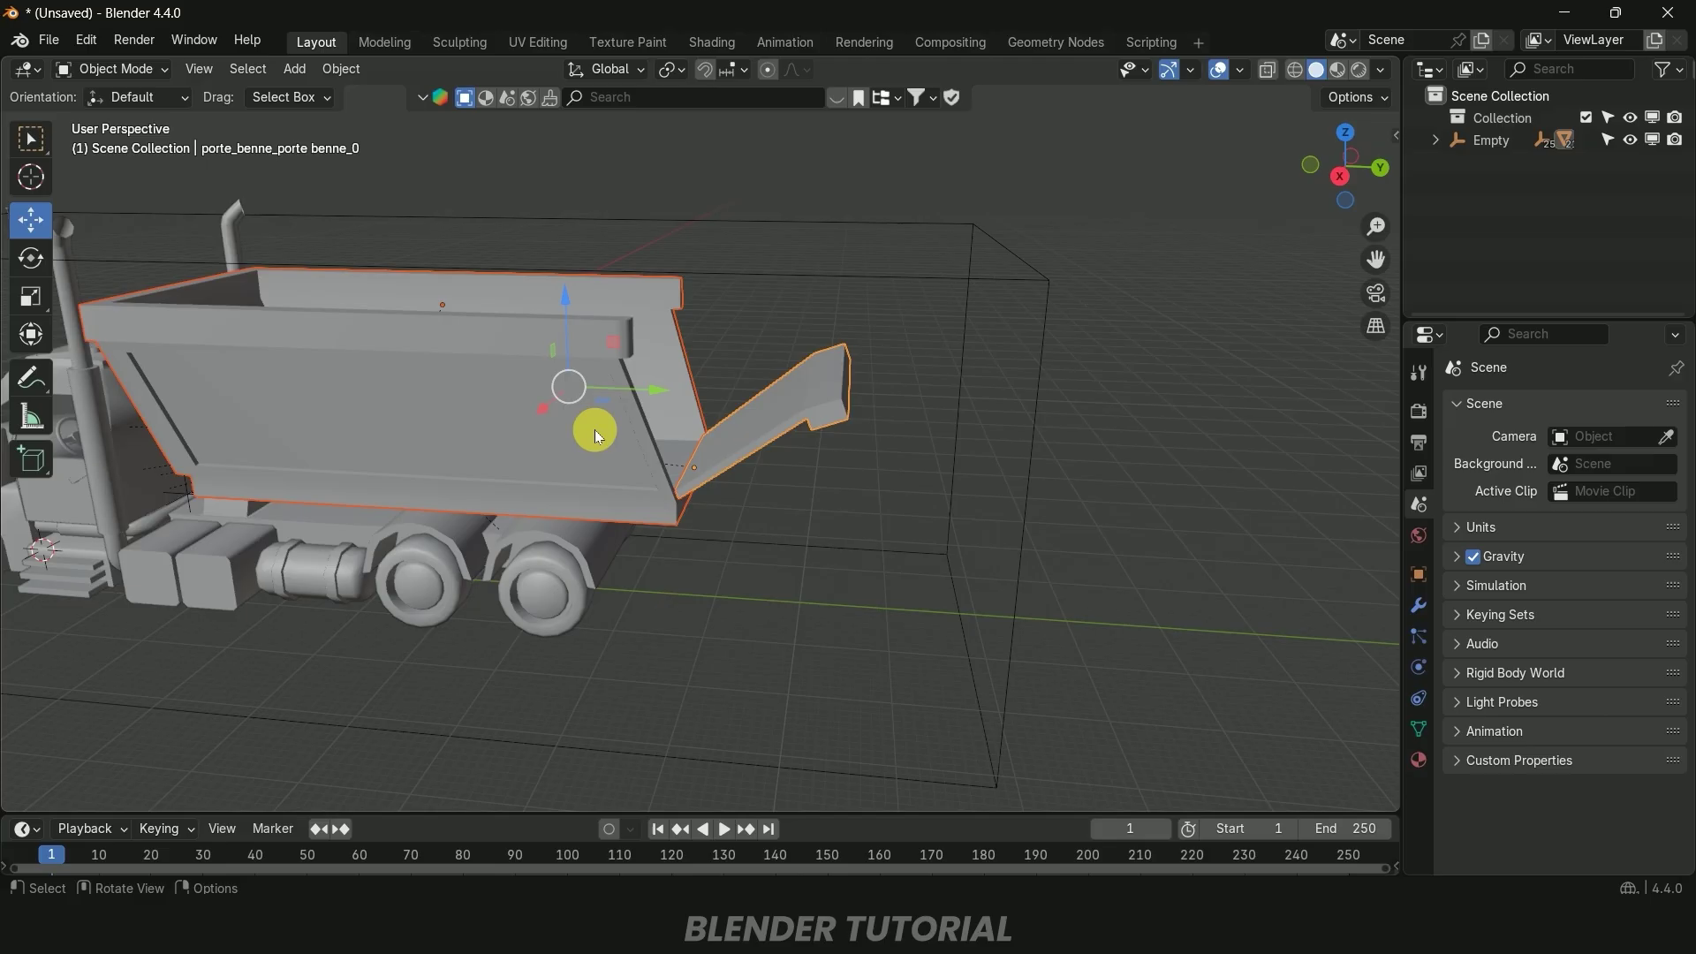
{"action": "scroll", "coordinate": [619, 508], "scroll_direction": "down", "scroll_amount": 4}
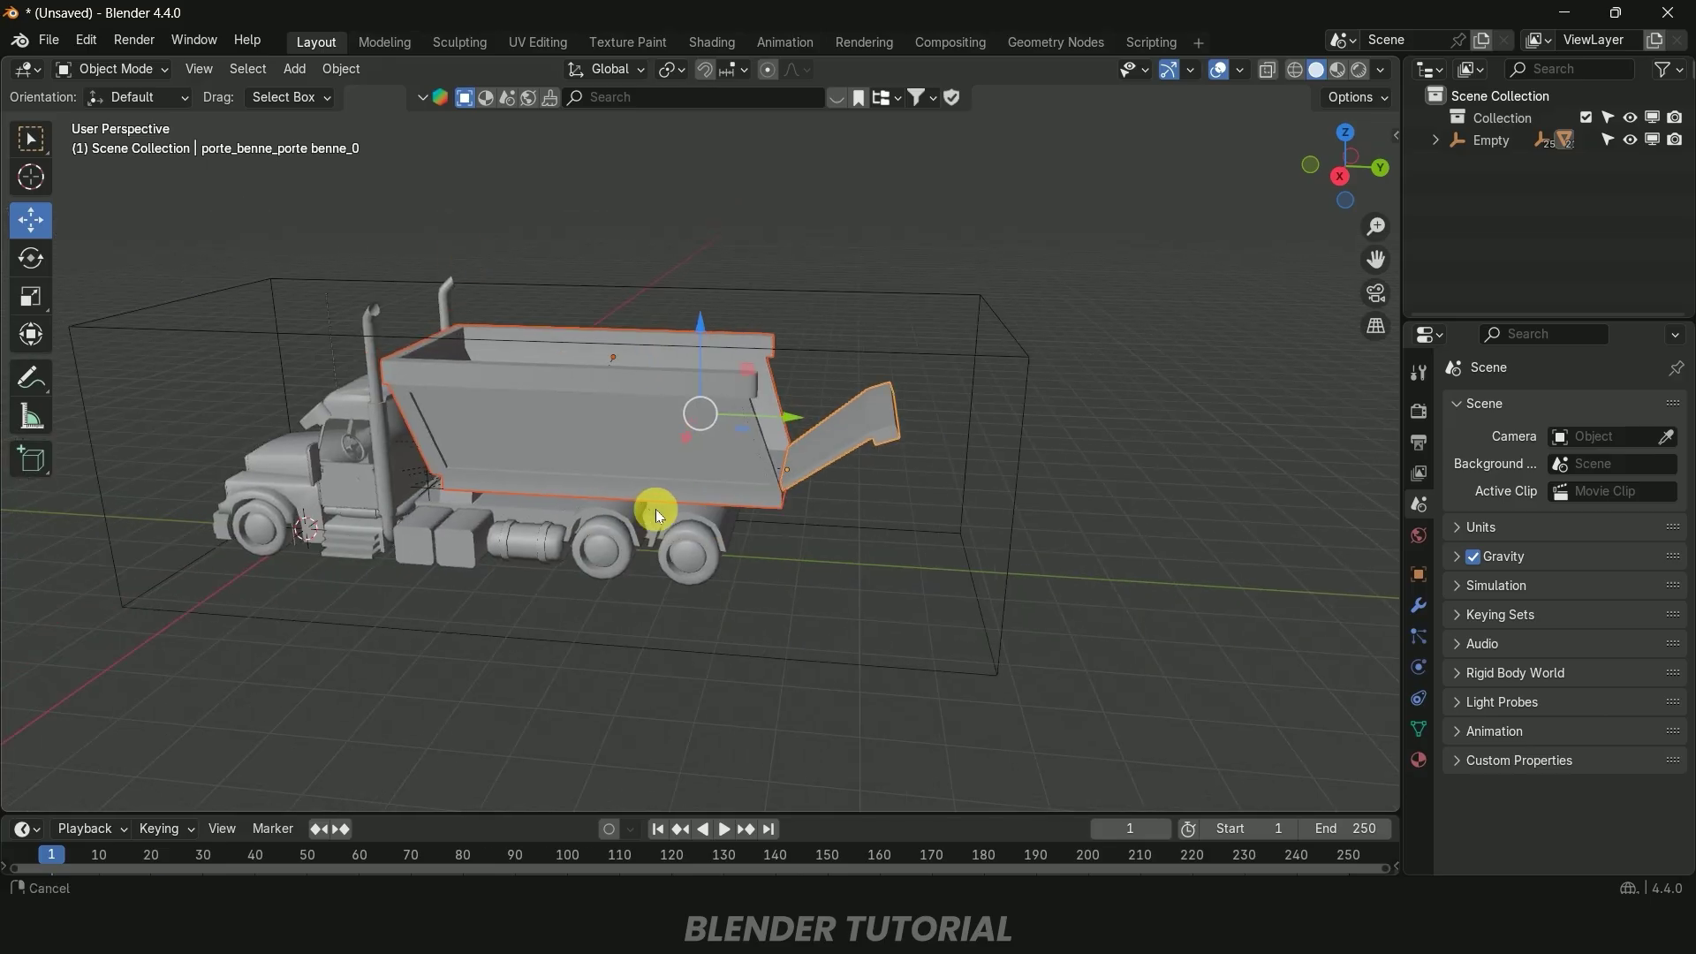
Add a sphere-shaped empty at the world origin and scale it up uniformly by about 21
{"action": "left_click", "coordinate": [292, 69]}
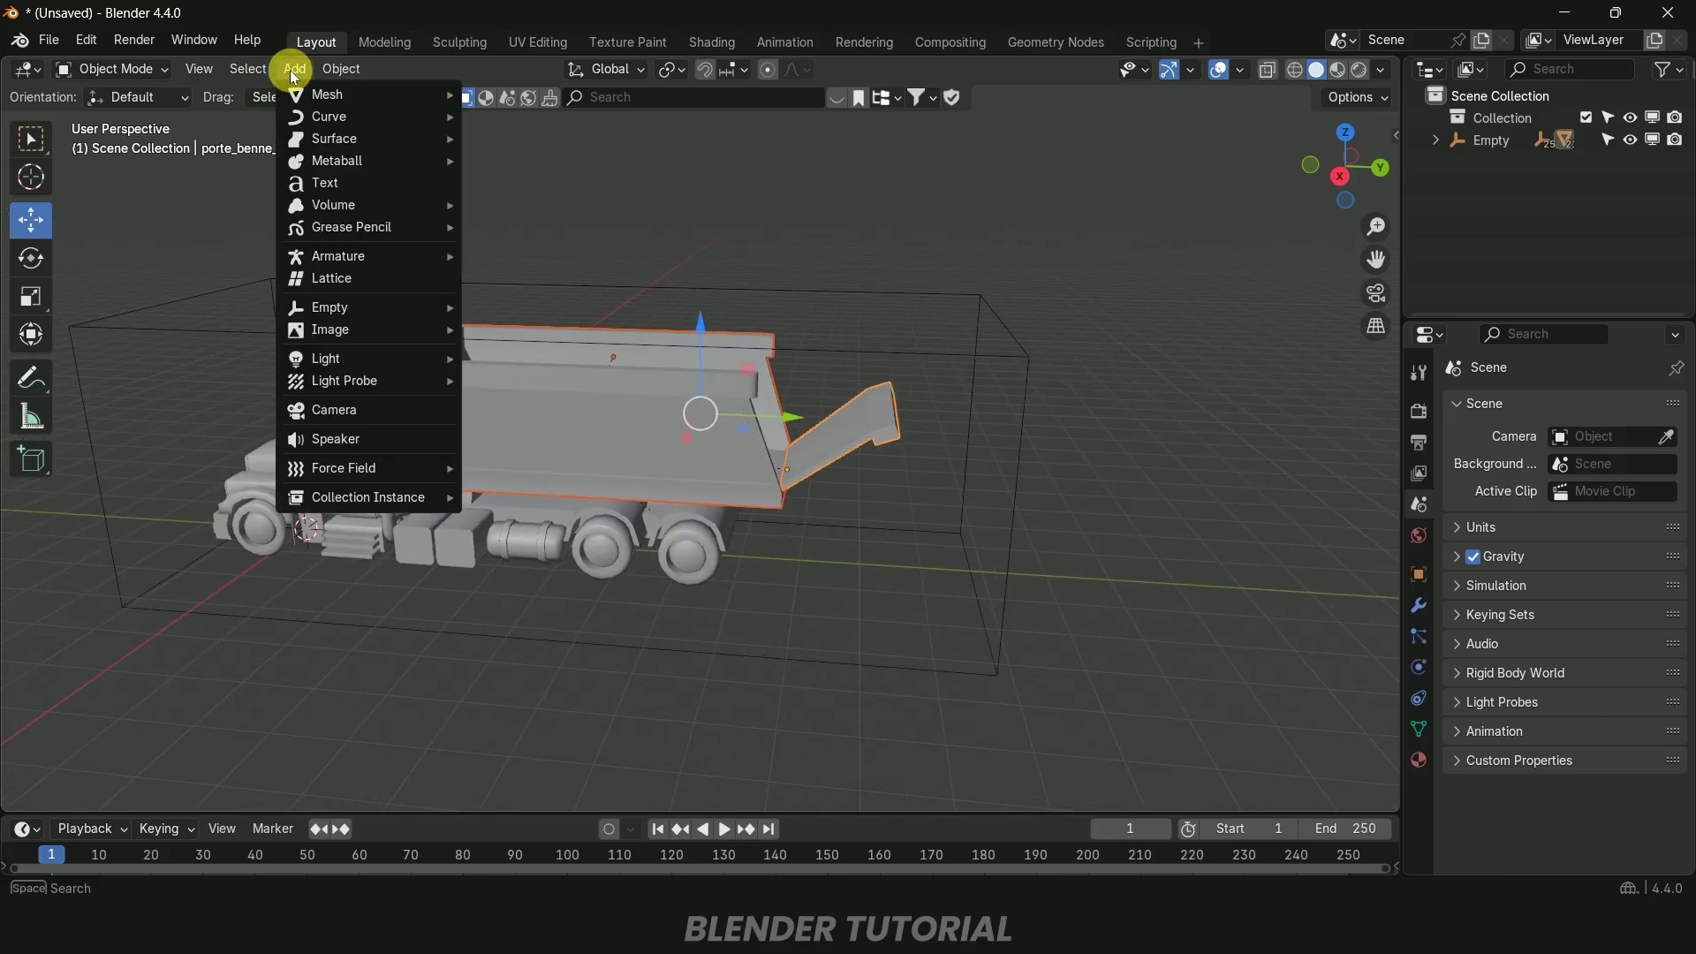
{"action": "mouse_move", "coordinate": [364, 309]}
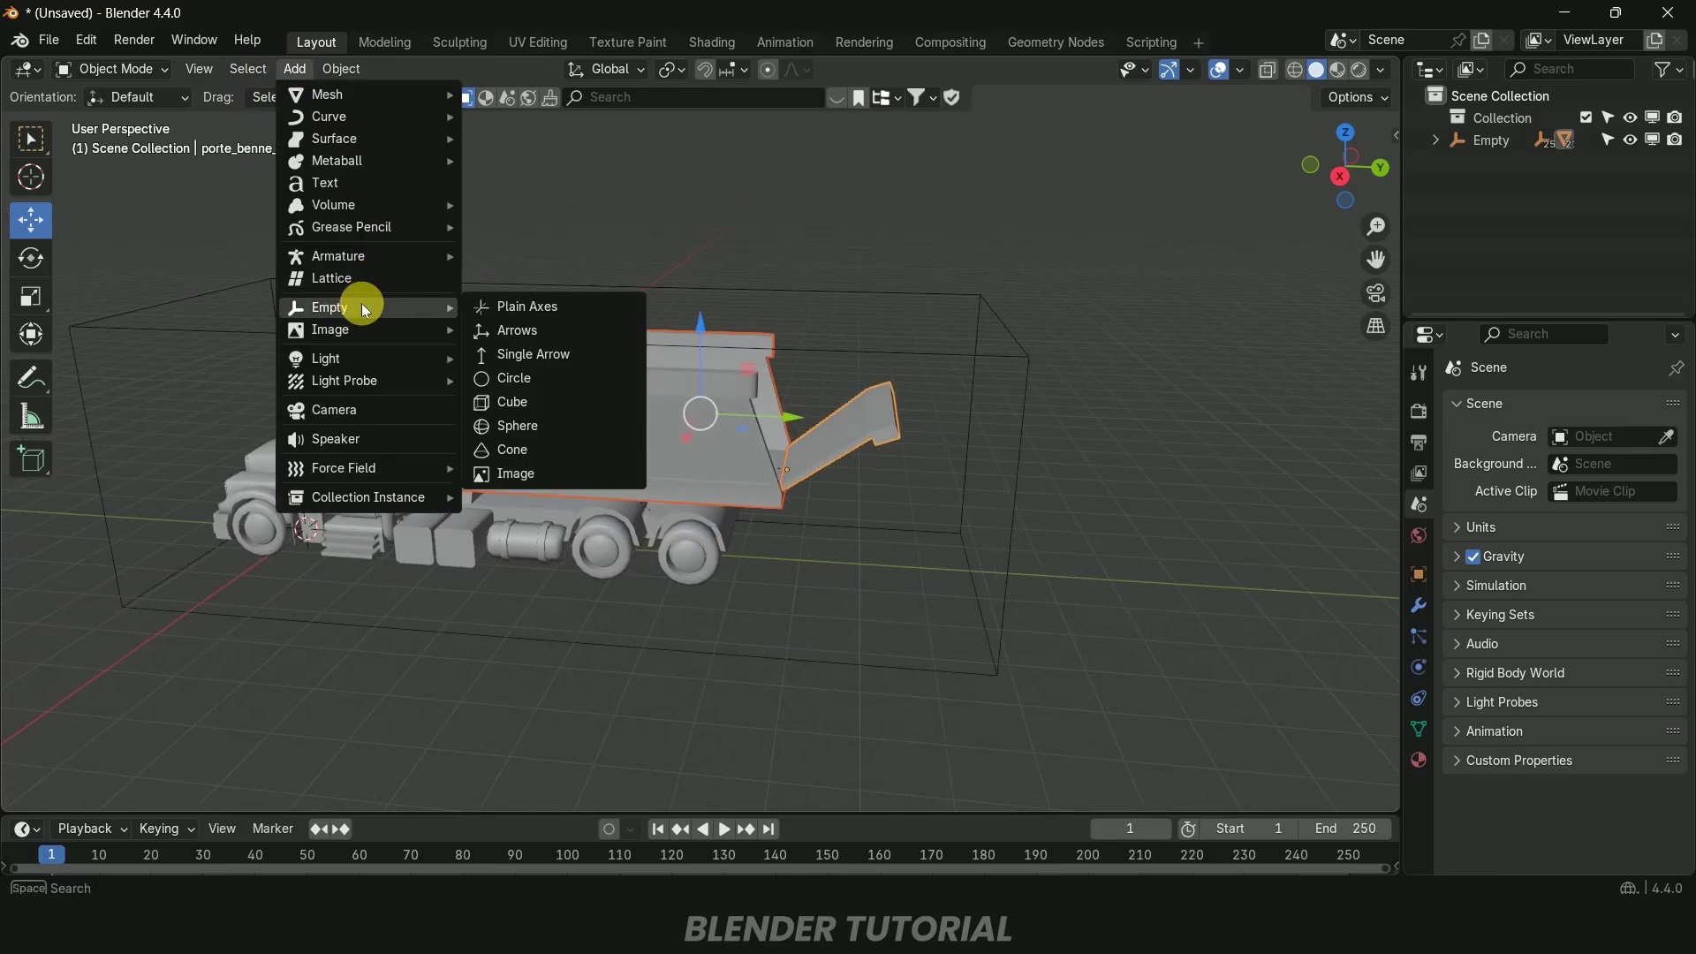
{"action": "left_click", "coordinate": [511, 406]}
{"action": "key", "text": "s"}
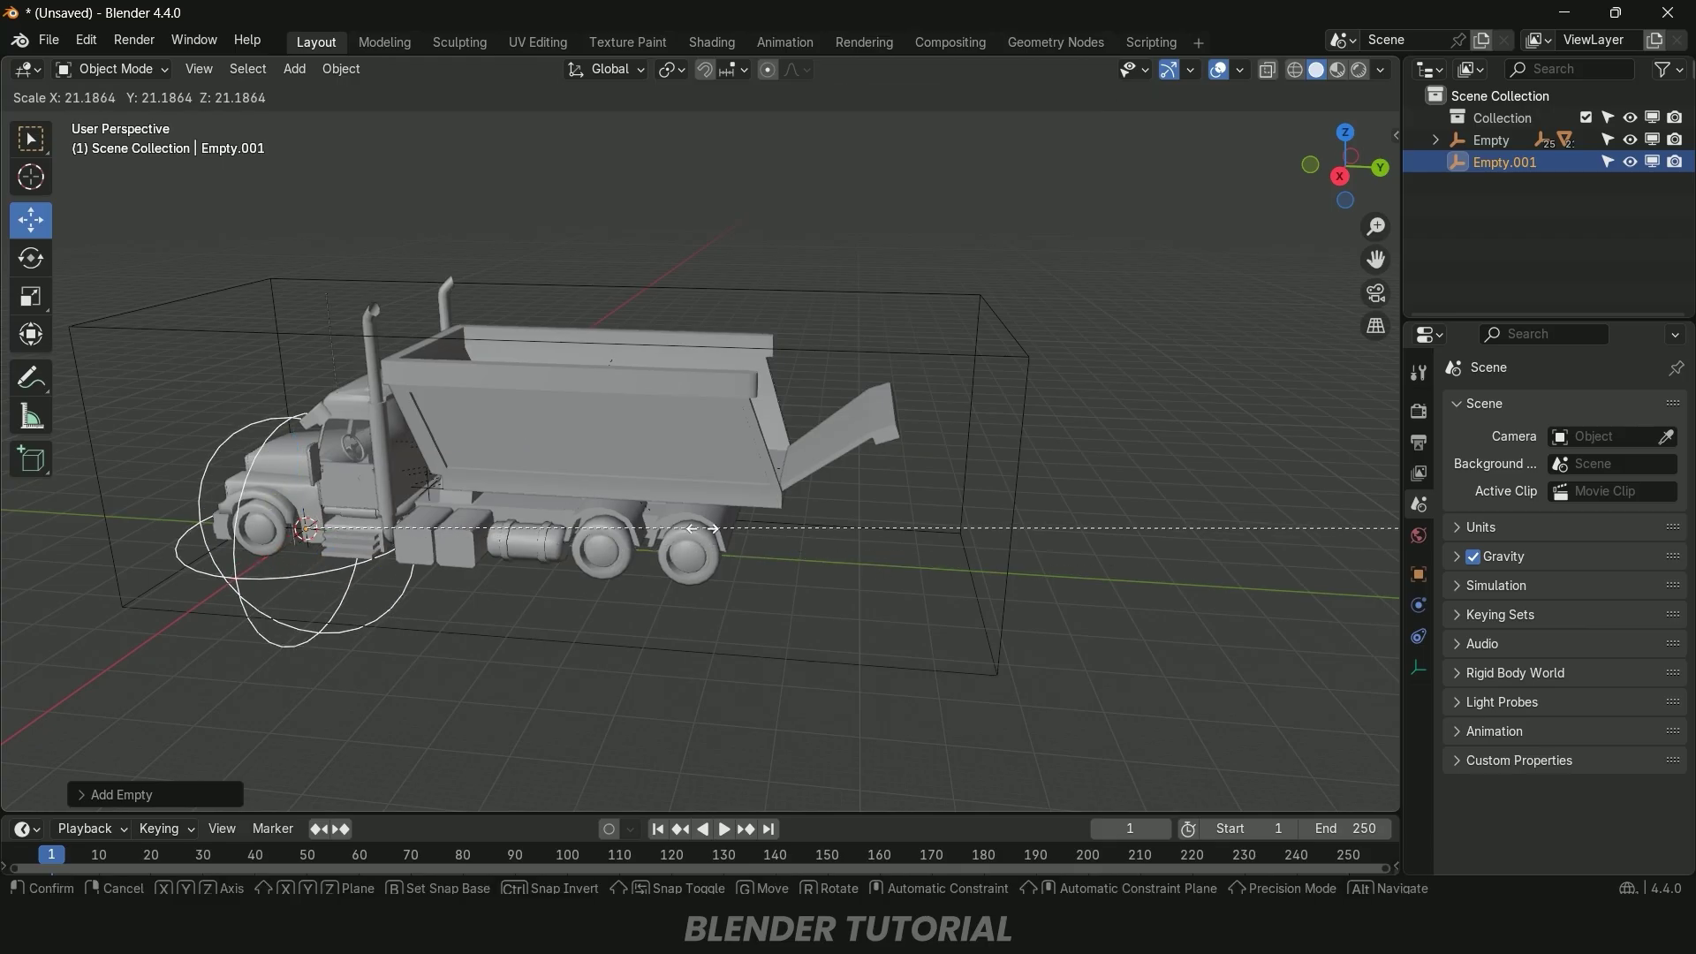
{"action": "left_click", "coordinate": [676, 560]}
Move the sphere empty along Y and Z so it is centred on the hinge at the dump bed's lower rear edge
{"action": "key", "text": "g"}
{"action": "key", "text": "y"}
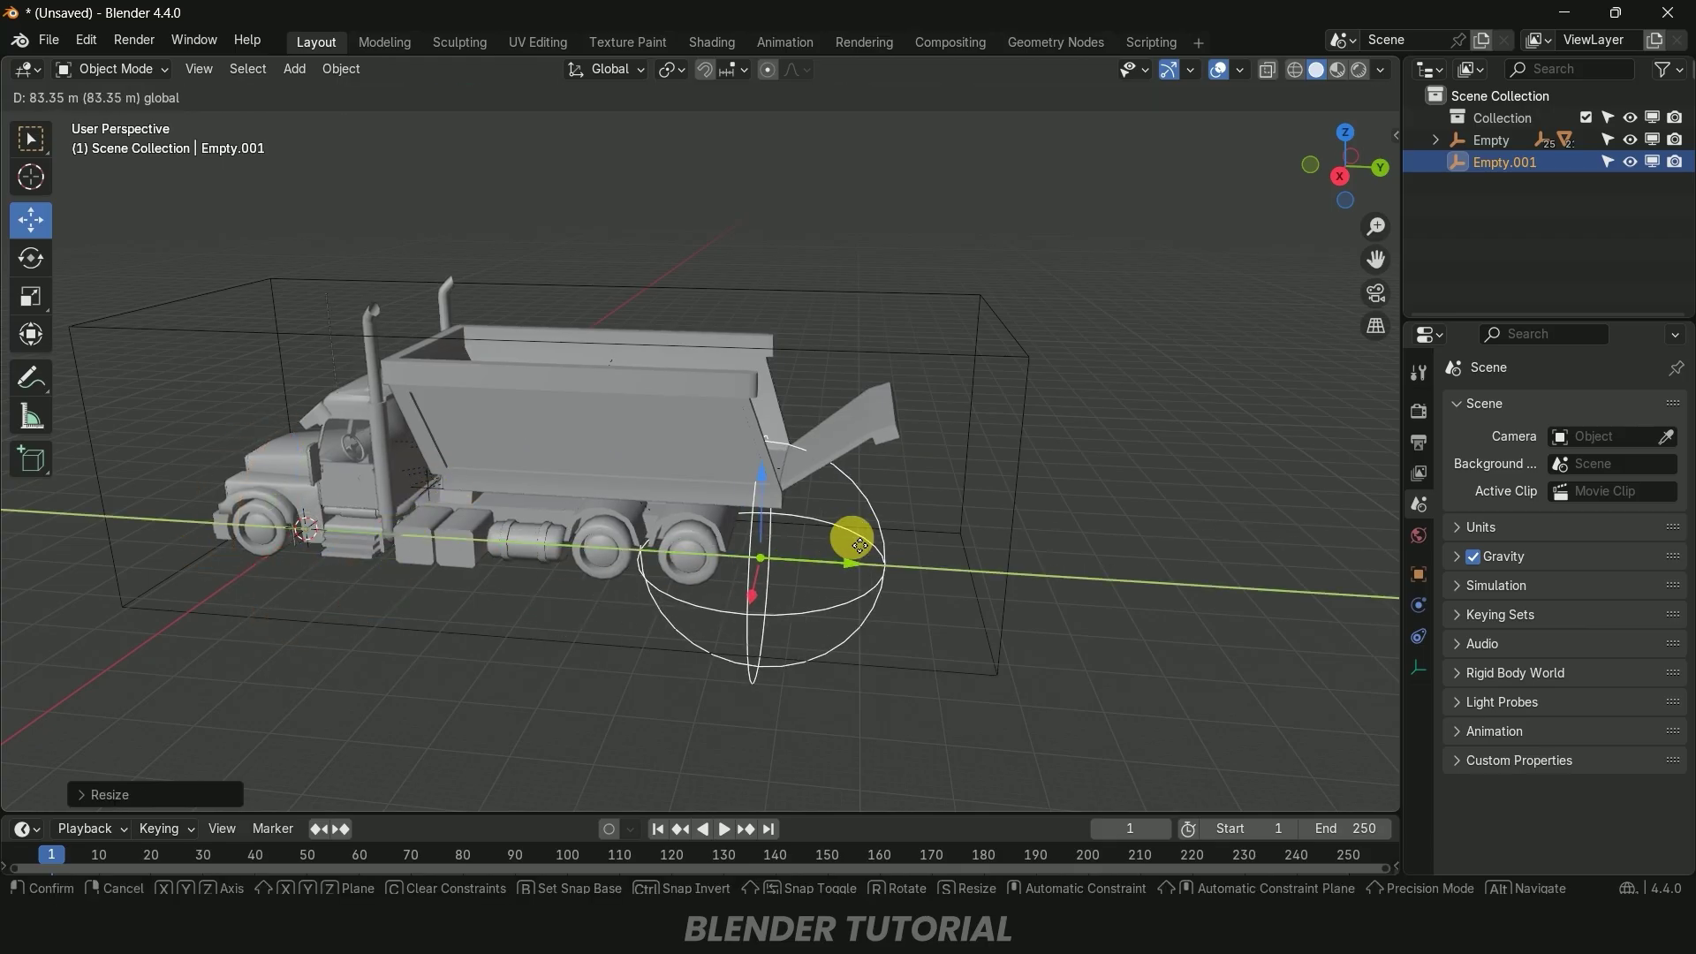
{"action": "left_click", "coordinate": [792, 491]}
{"action": "key", "text": "g"}
{"action": "key", "text": "z"}
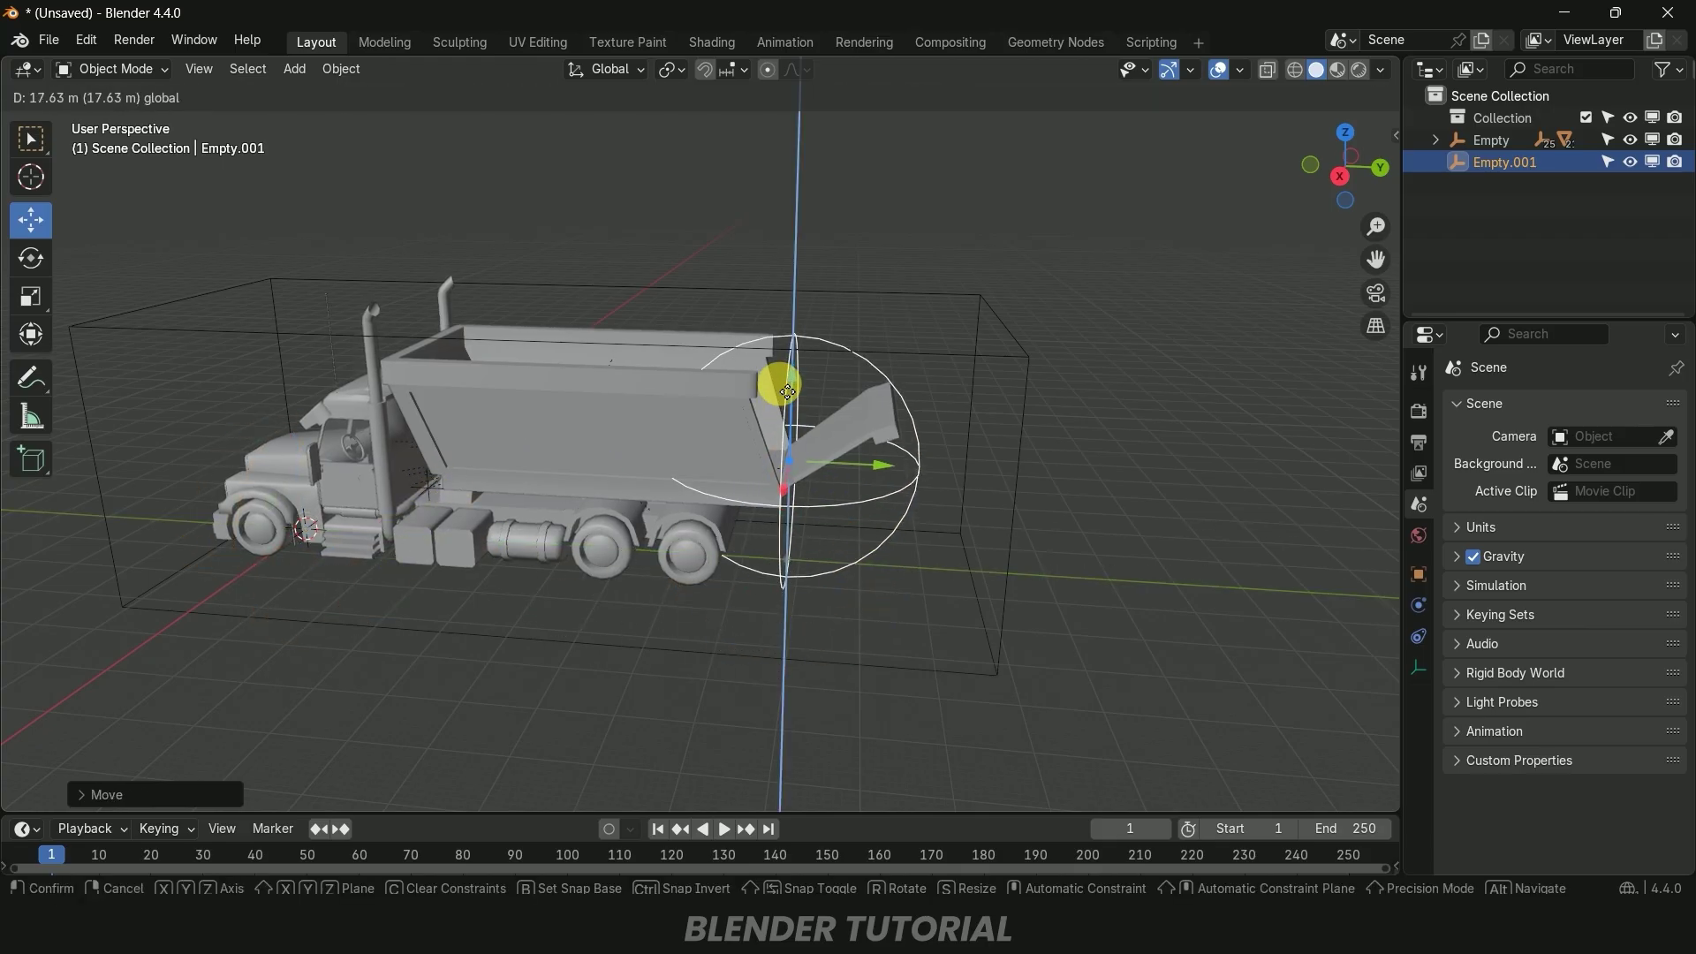
{"action": "left_click", "coordinate": [854, 448]}
{"action": "key", "text": "g"}
{"action": "key", "text": "y"}
{"action": "left_click", "coordinate": [781, 352]}
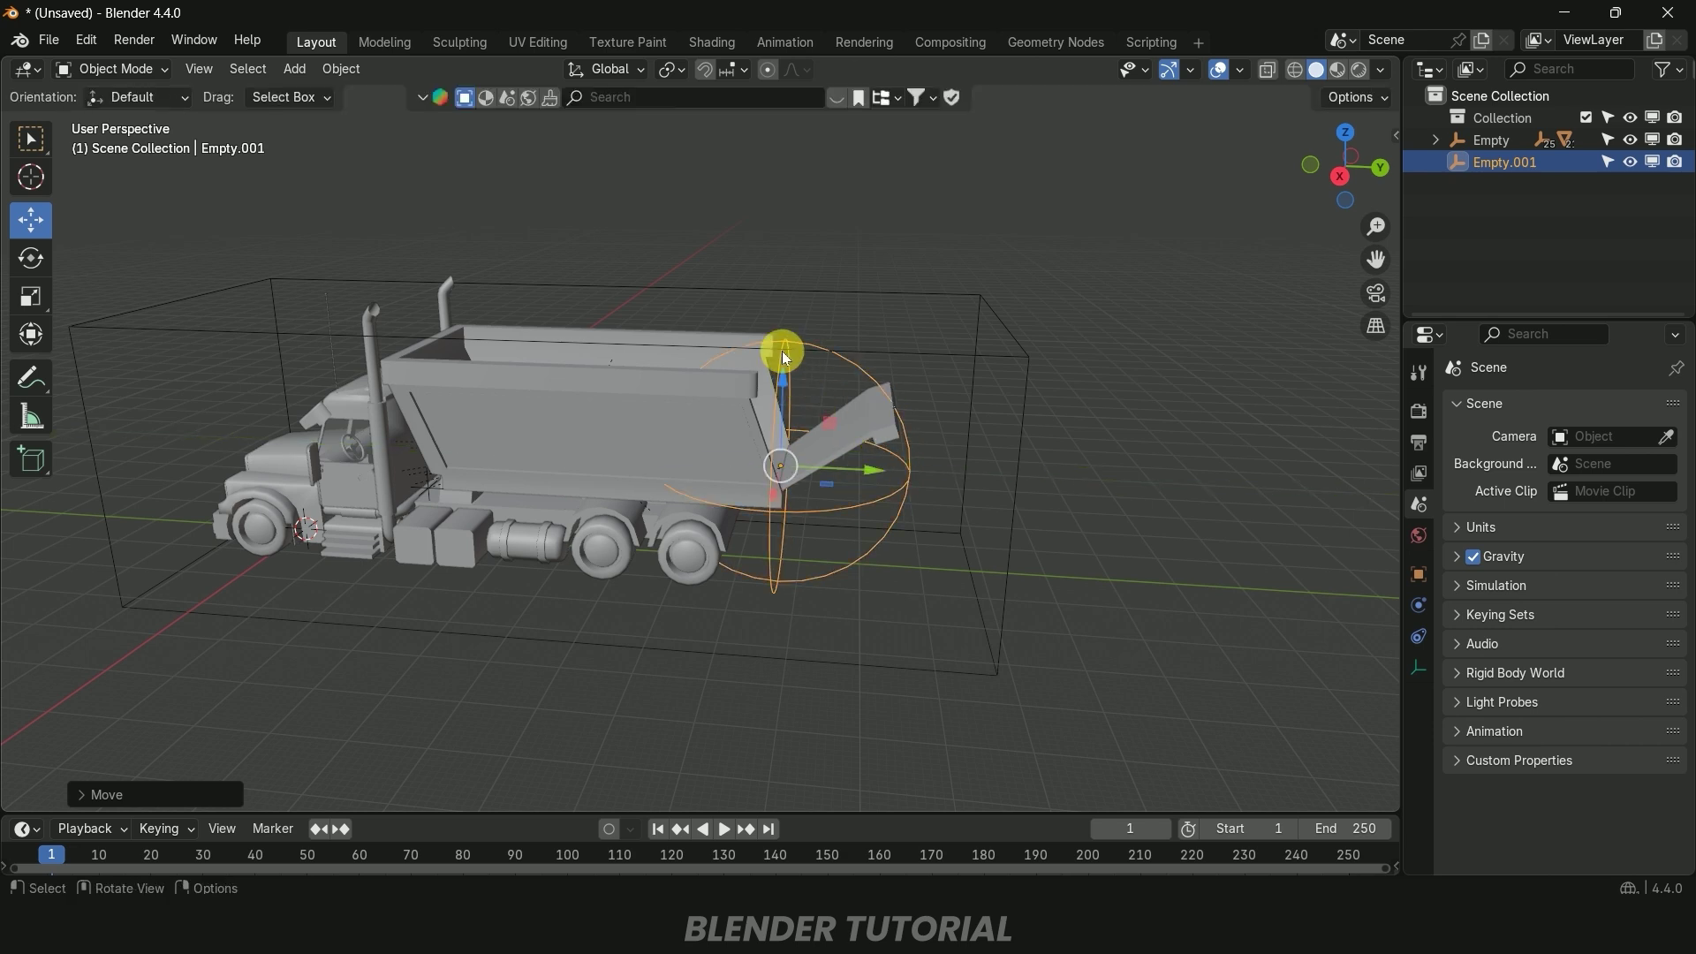
{"action": "mouse_move", "coordinate": [818, 452]}
{"action": "middle_mouse_down"}
{"action": "mouse_move", "coordinate": [803, 518]}
{"action": "mouse_move", "coordinate": [840, 527]}
{"action": "mouse_move", "coordinate": [793, 462]}
{"action": "middle_mouse_up"}
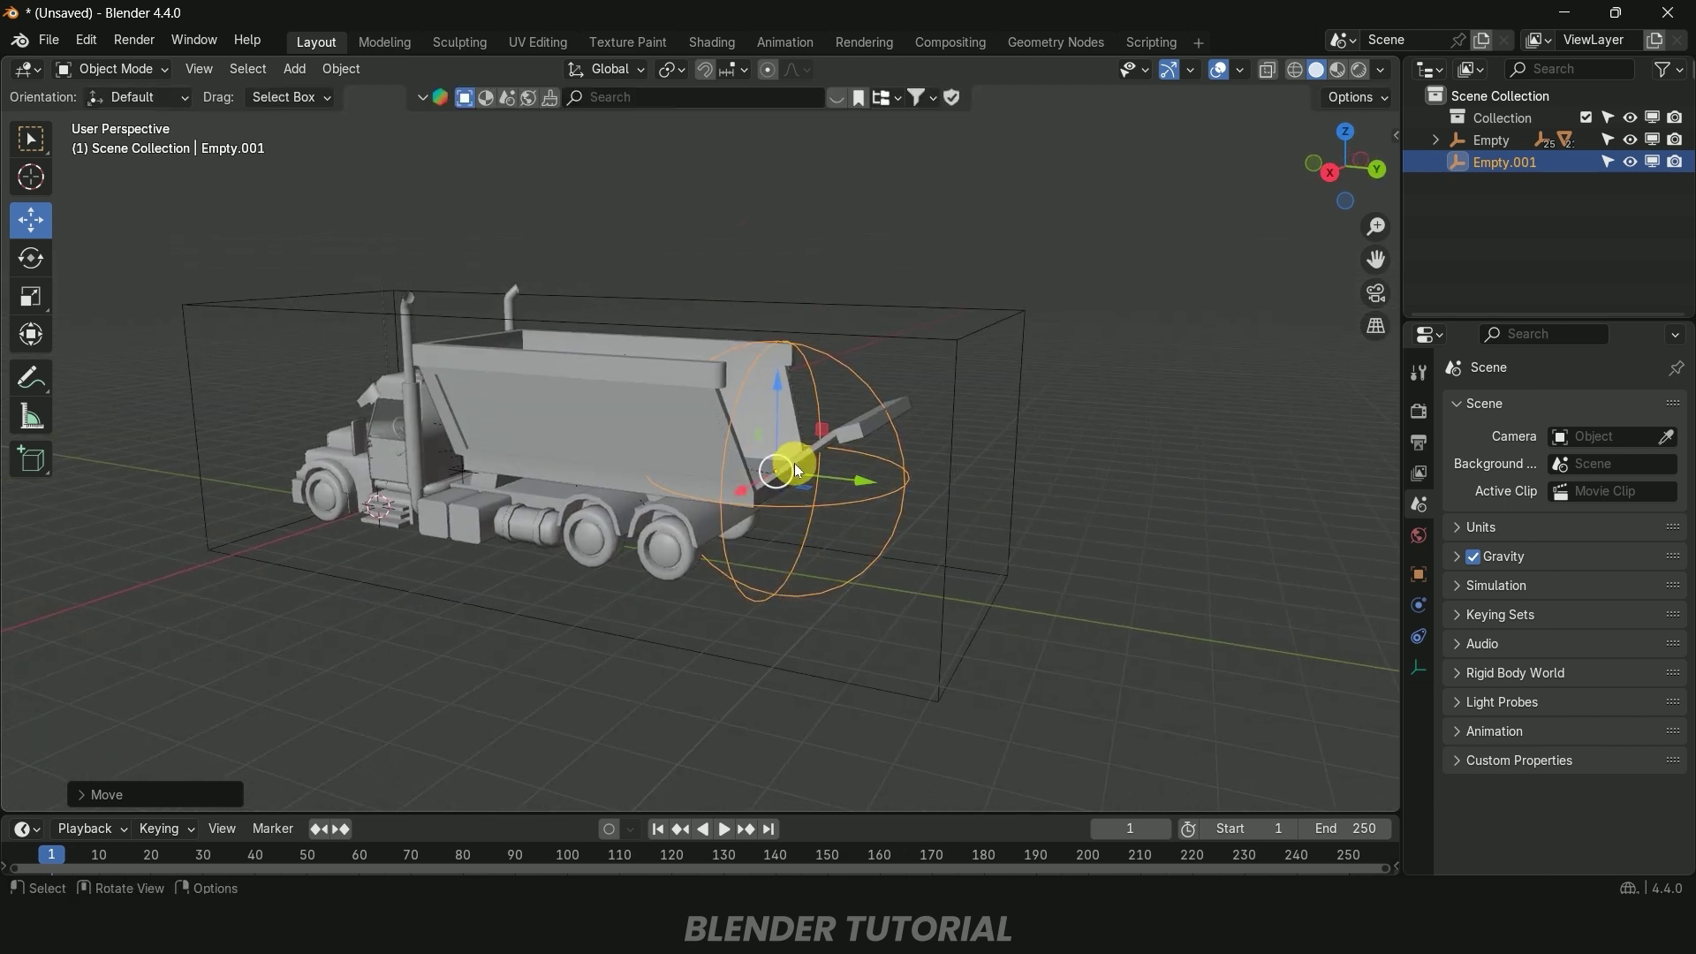
Parent the dump bed and the tailgate to the sphere empty using Object (Keep Transform)
{"action": "left_click", "coordinate": [643, 410]}
{"action": "left_click", "coordinate": [844, 434], "text": "shift"}
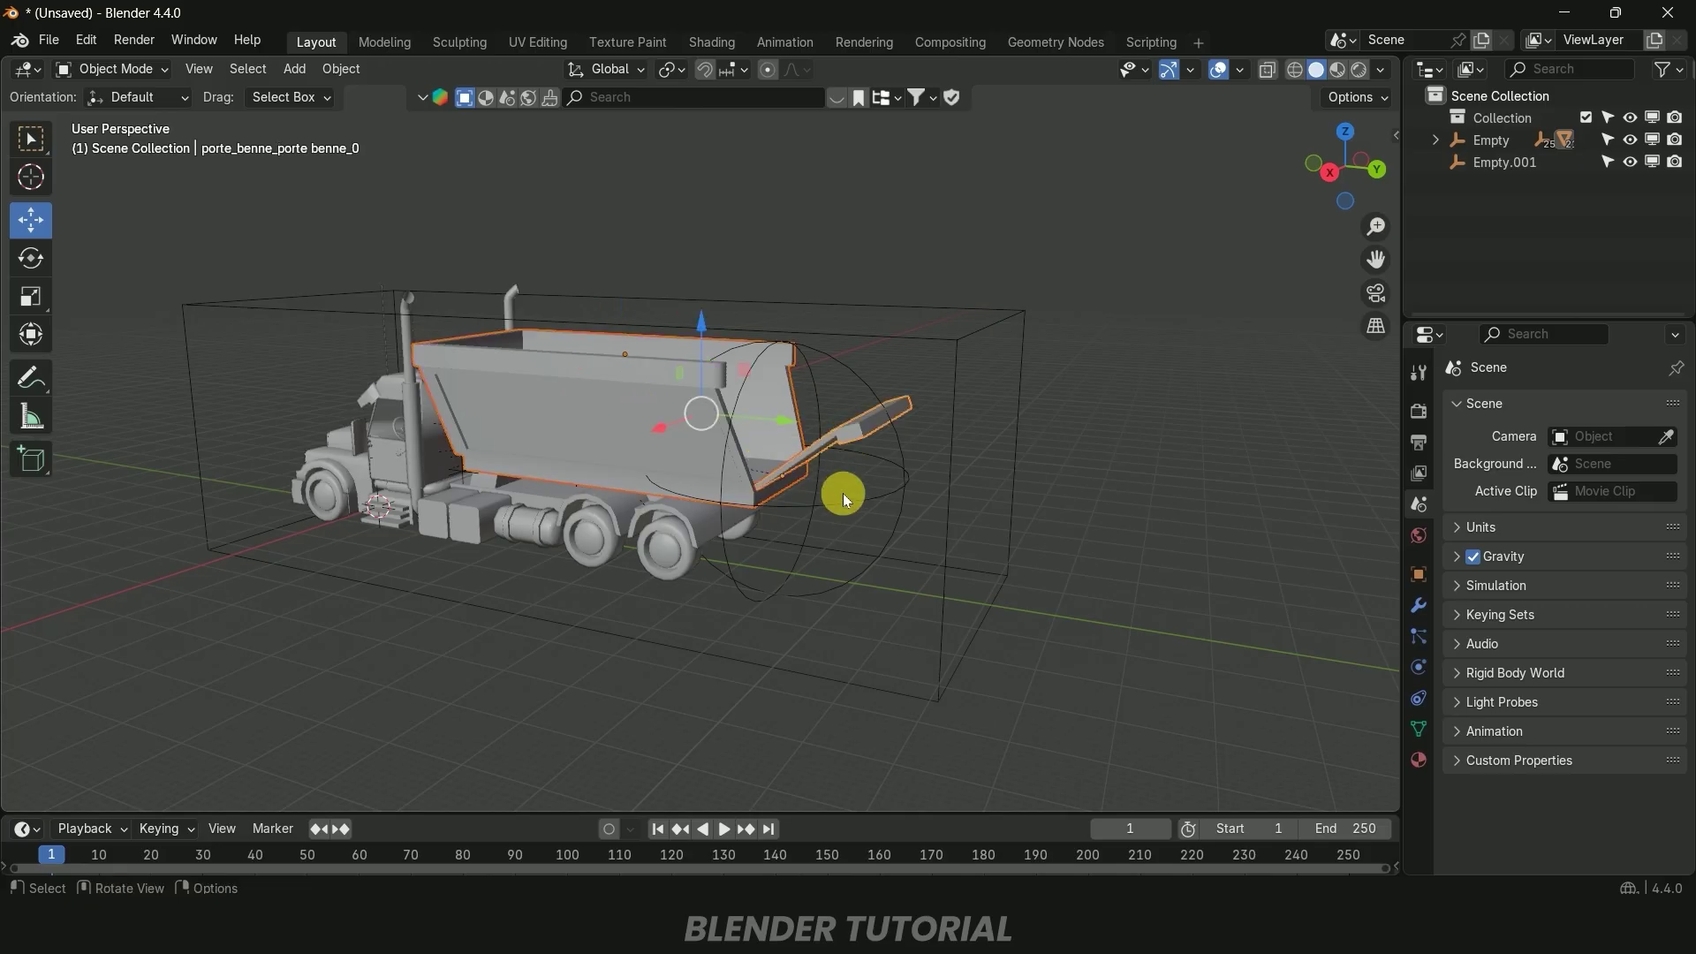
{"action": "middle_click_drag", "start_coordinate": [842, 492], "coordinate": [883, 512]}
{"action": "left_click", "coordinate": [863, 382], "text": "shift"}
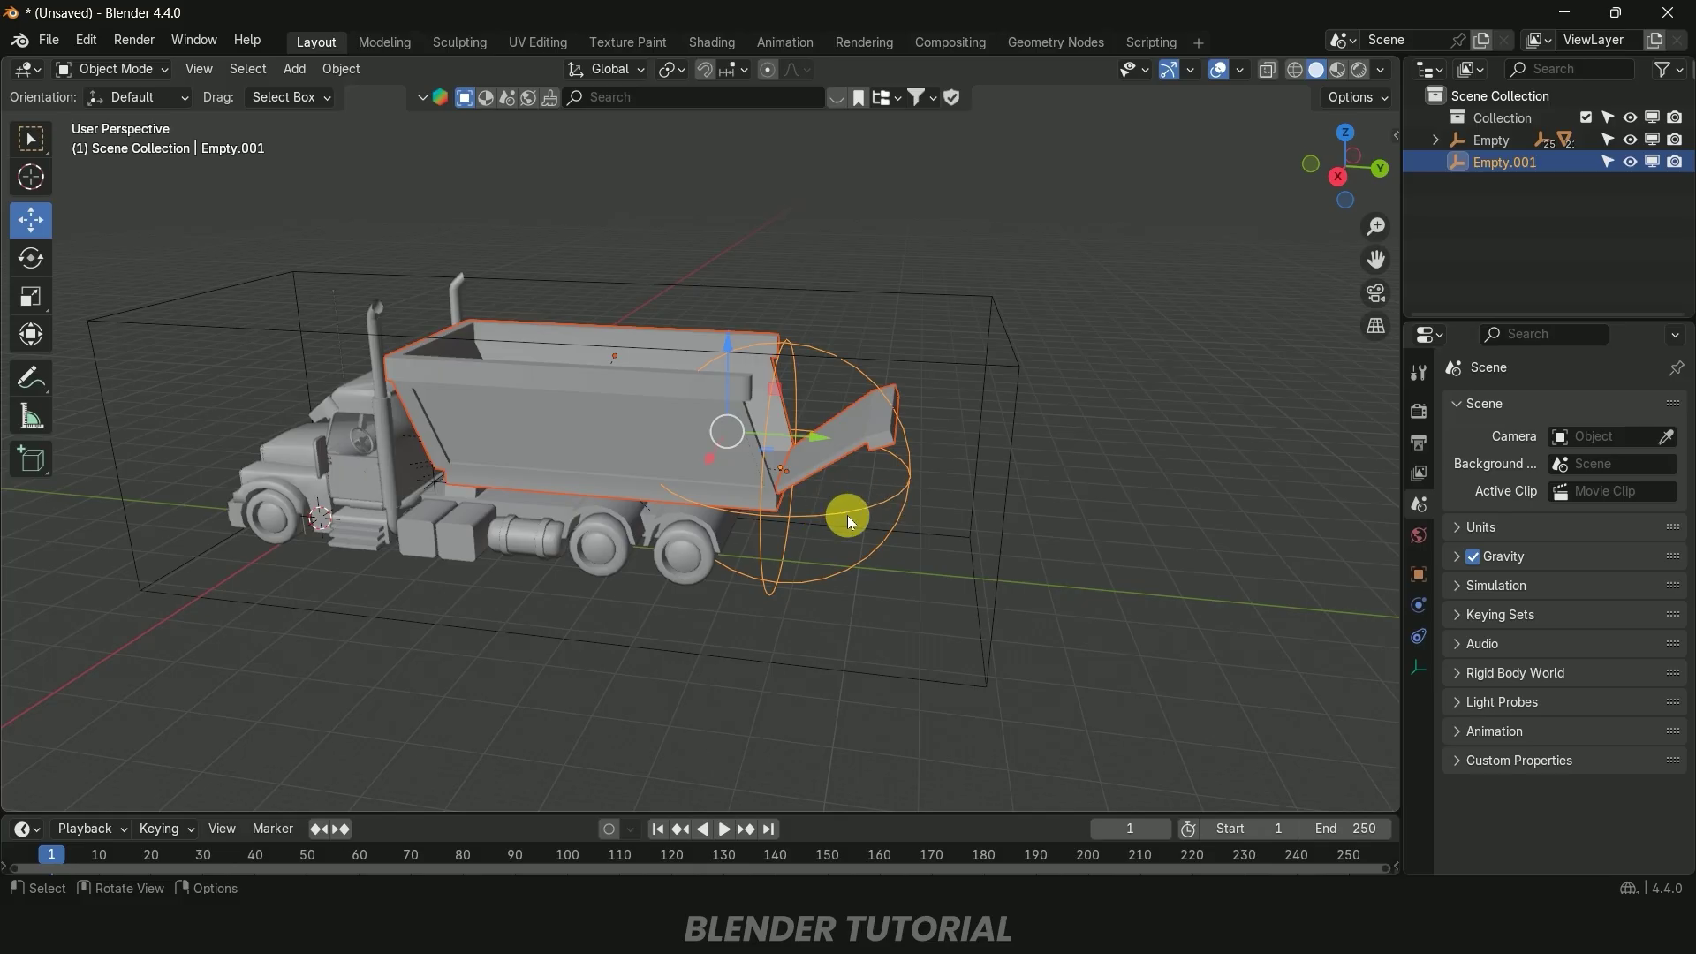
{"action": "key", "text": "ctrl+p"}
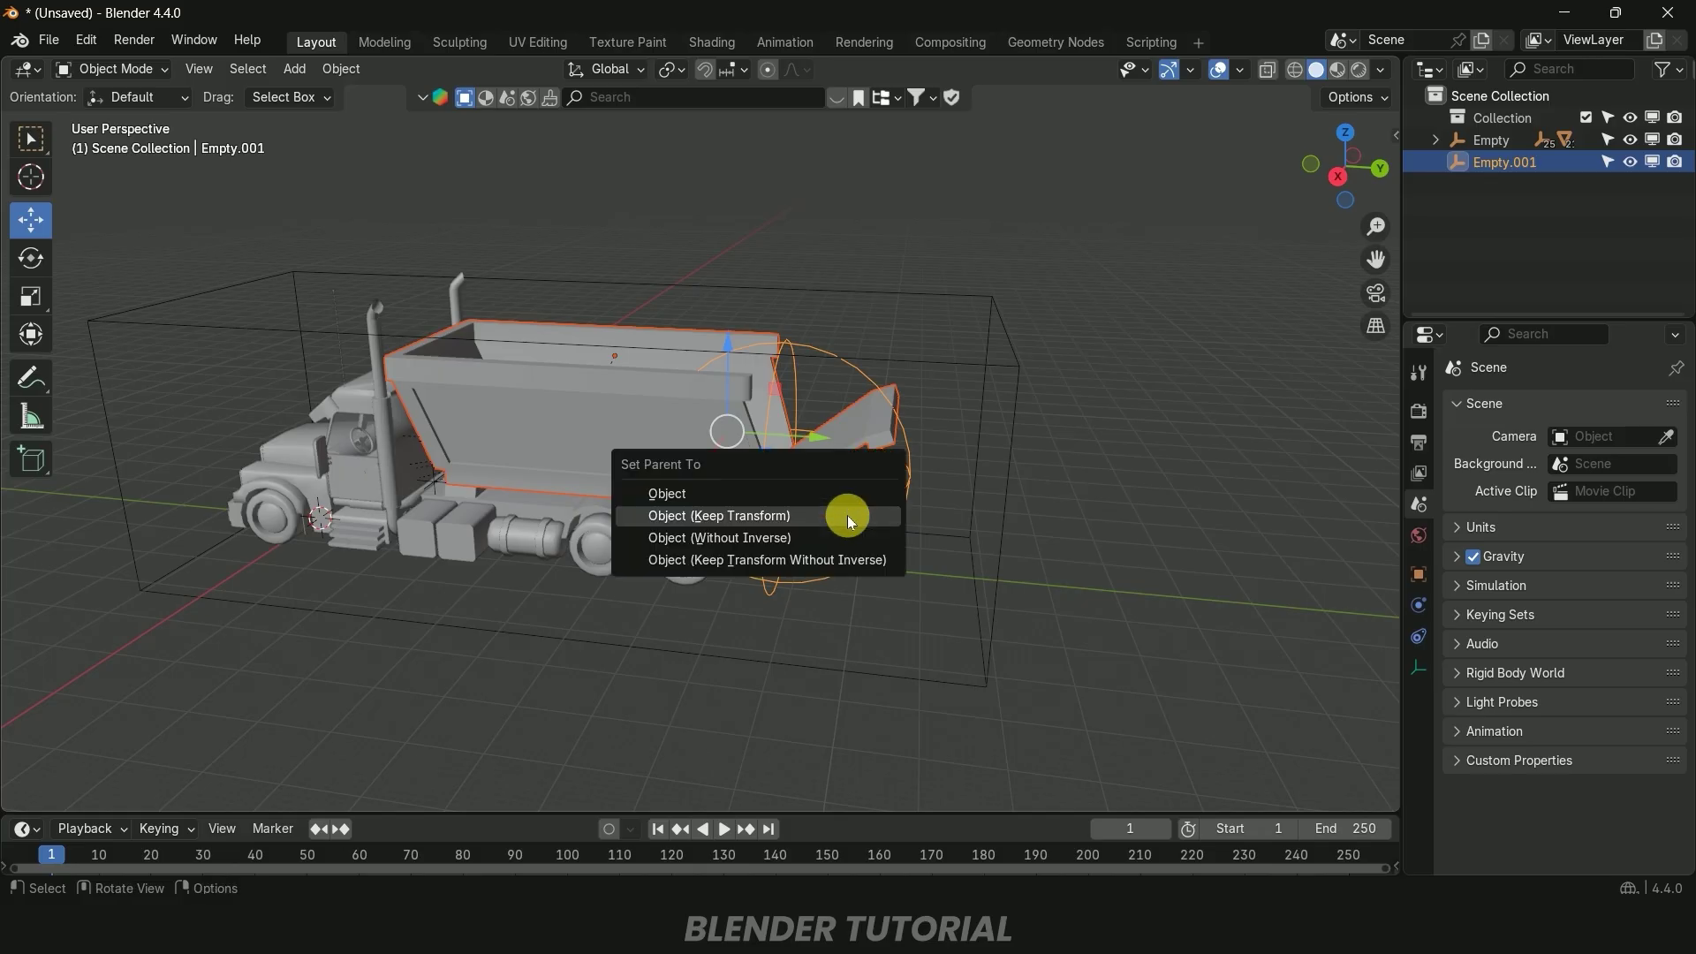
{"action": "left_click", "coordinate": [850, 517]}
Try moving the sphere empty and rotating it about X to tip the dump bed, then undo the rotations
{"action": "key", "text": "g"}
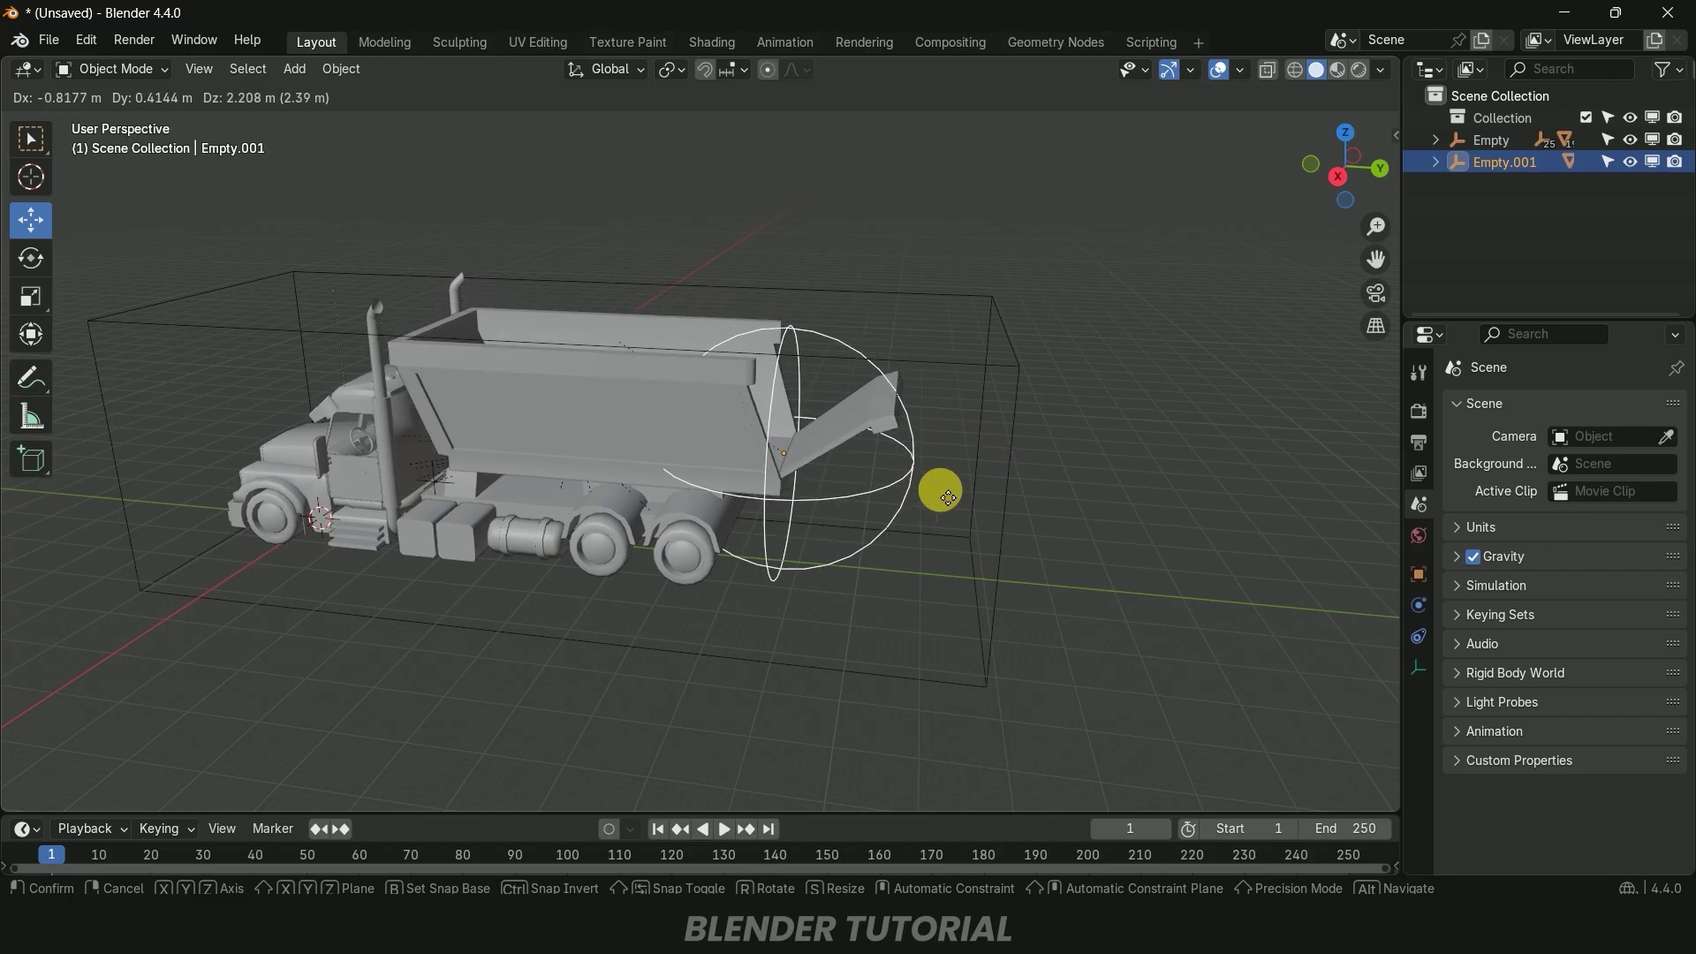
{"action": "right_click", "coordinate": [936, 484]}
{"action": "left_click", "coordinate": [34, 259]}
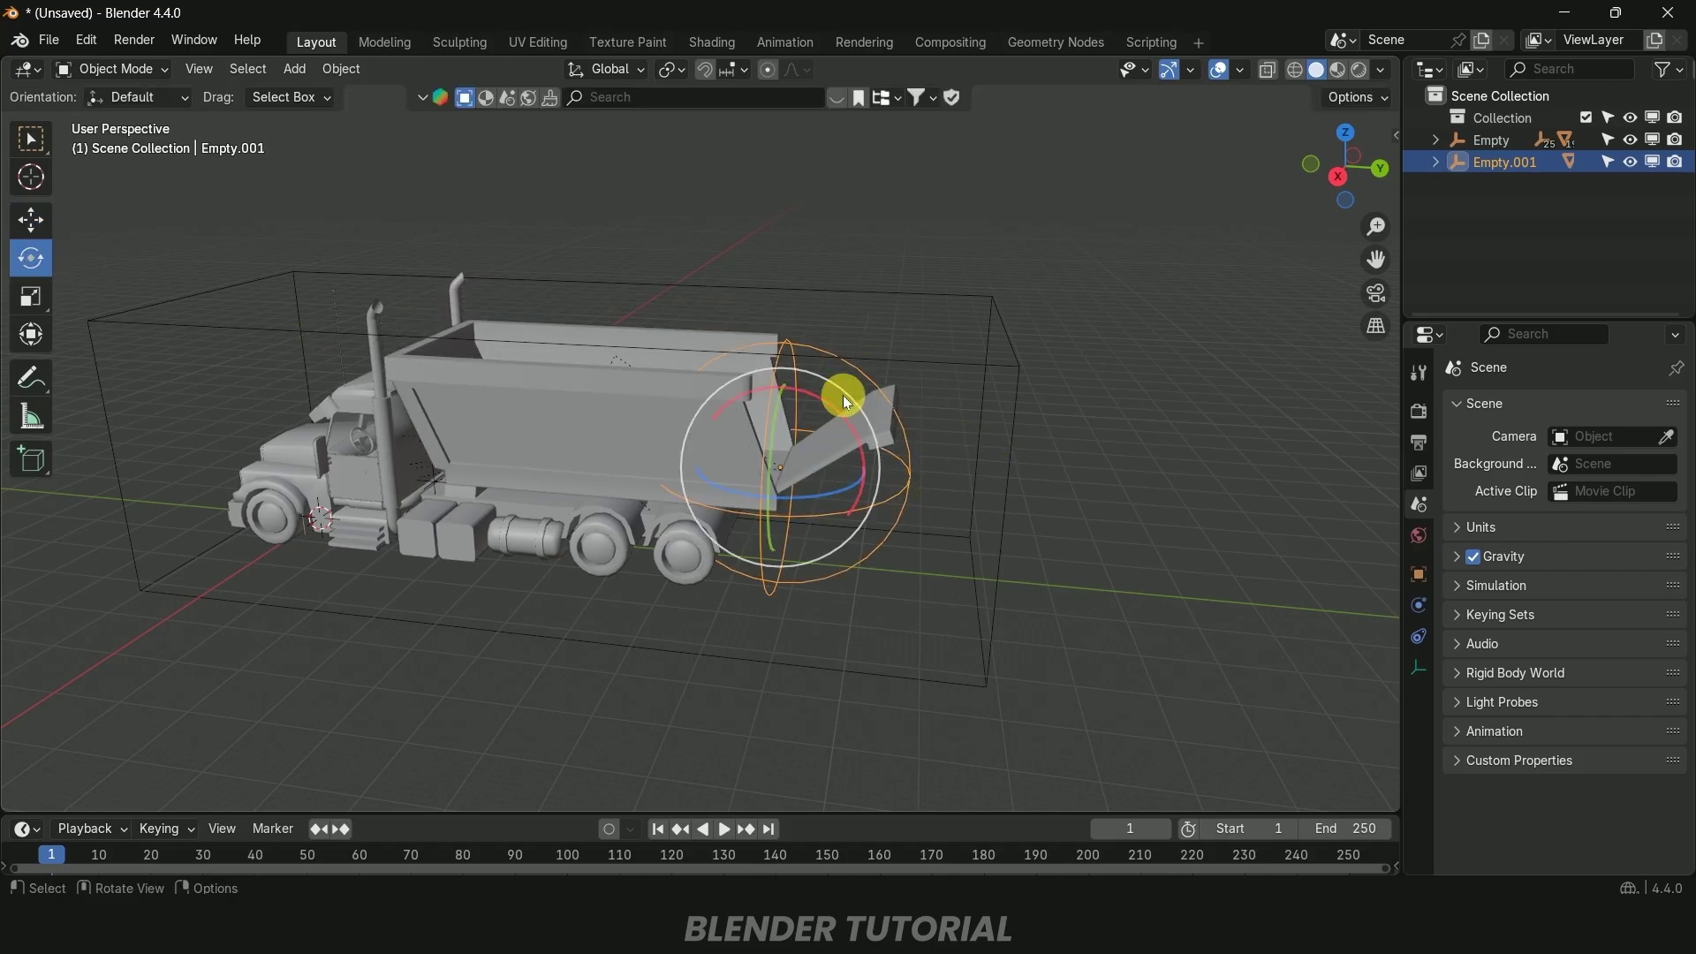
{"action": "left_click_drag", "start_coordinate": [820, 406], "coordinate": [842, 412]}
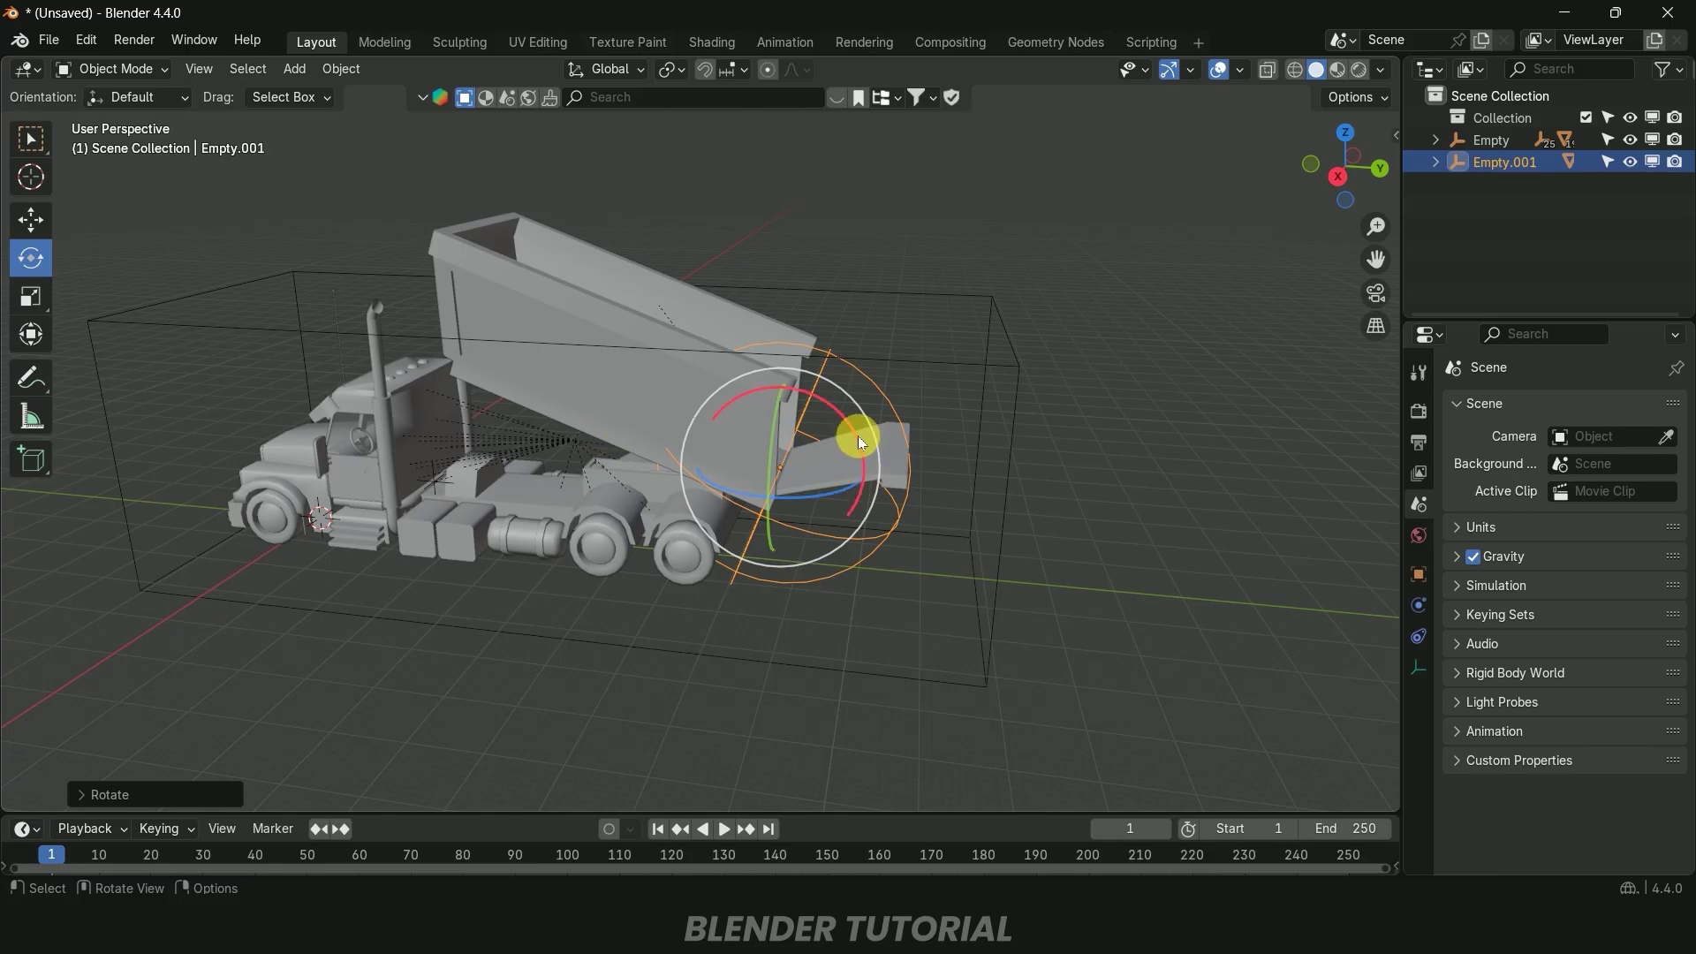
{"action": "left_click_drag", "start_coordinate": [864, 436], "coordinate": [831, 417]}
{"action": "key", "text": "ctrl+z"}
{"action": "key", "text": "ctrl+z"}
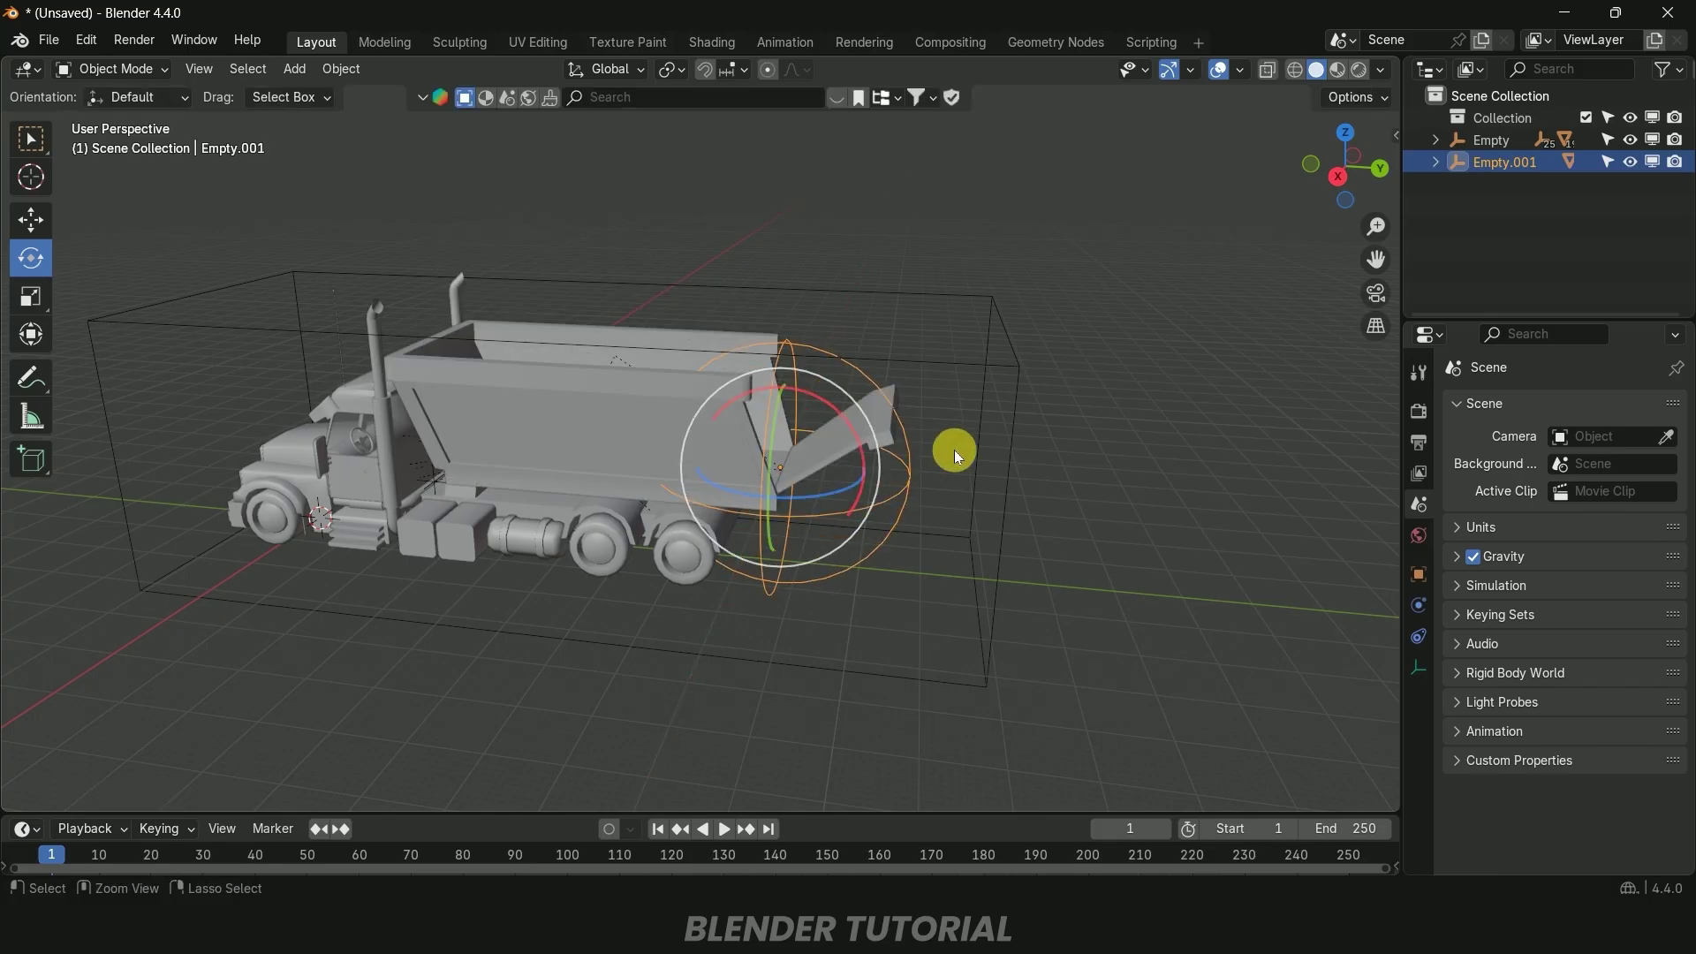
Rotate the tailgate about the X axis until it closes against the rear of the dump bed
{"action": "middle_click_drag", "start_coordinate": [857, 518], "coordinate": [325, 257]}
{"action": "left_click", "coordinate": [828, 464]}
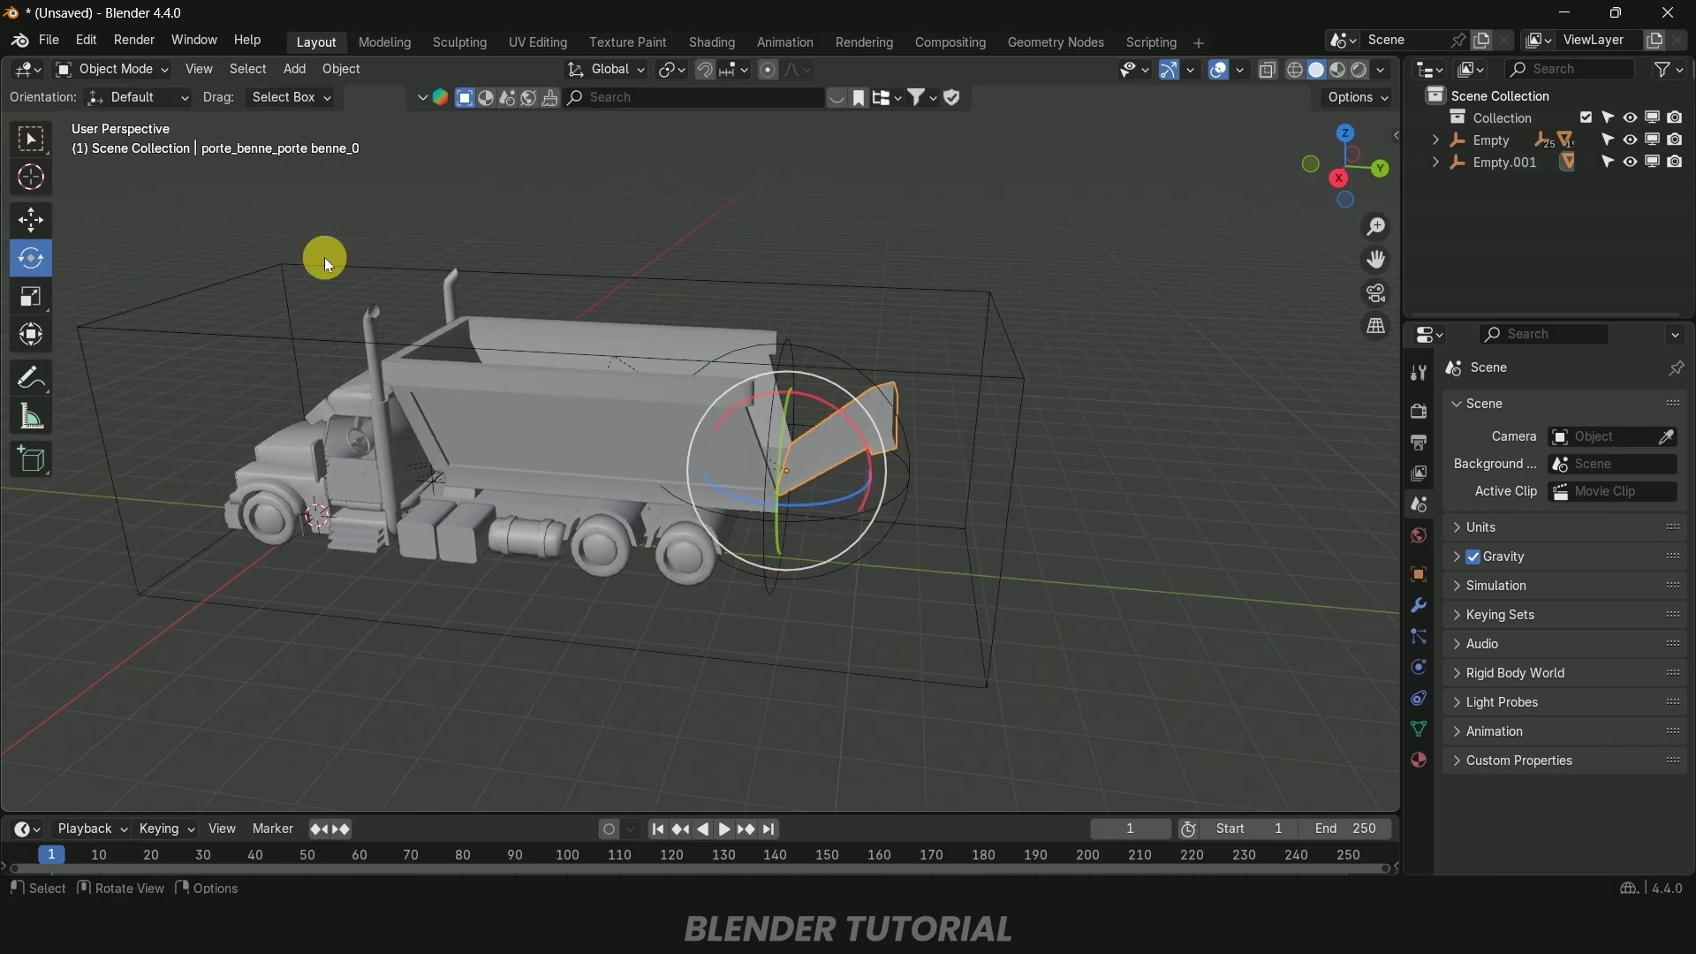
{"action": "left_click", "coordinate": [30, 257]}
{"action": "left_click_drag", "start_coordinate": [863, 454], "coordinate": [770, 408]}
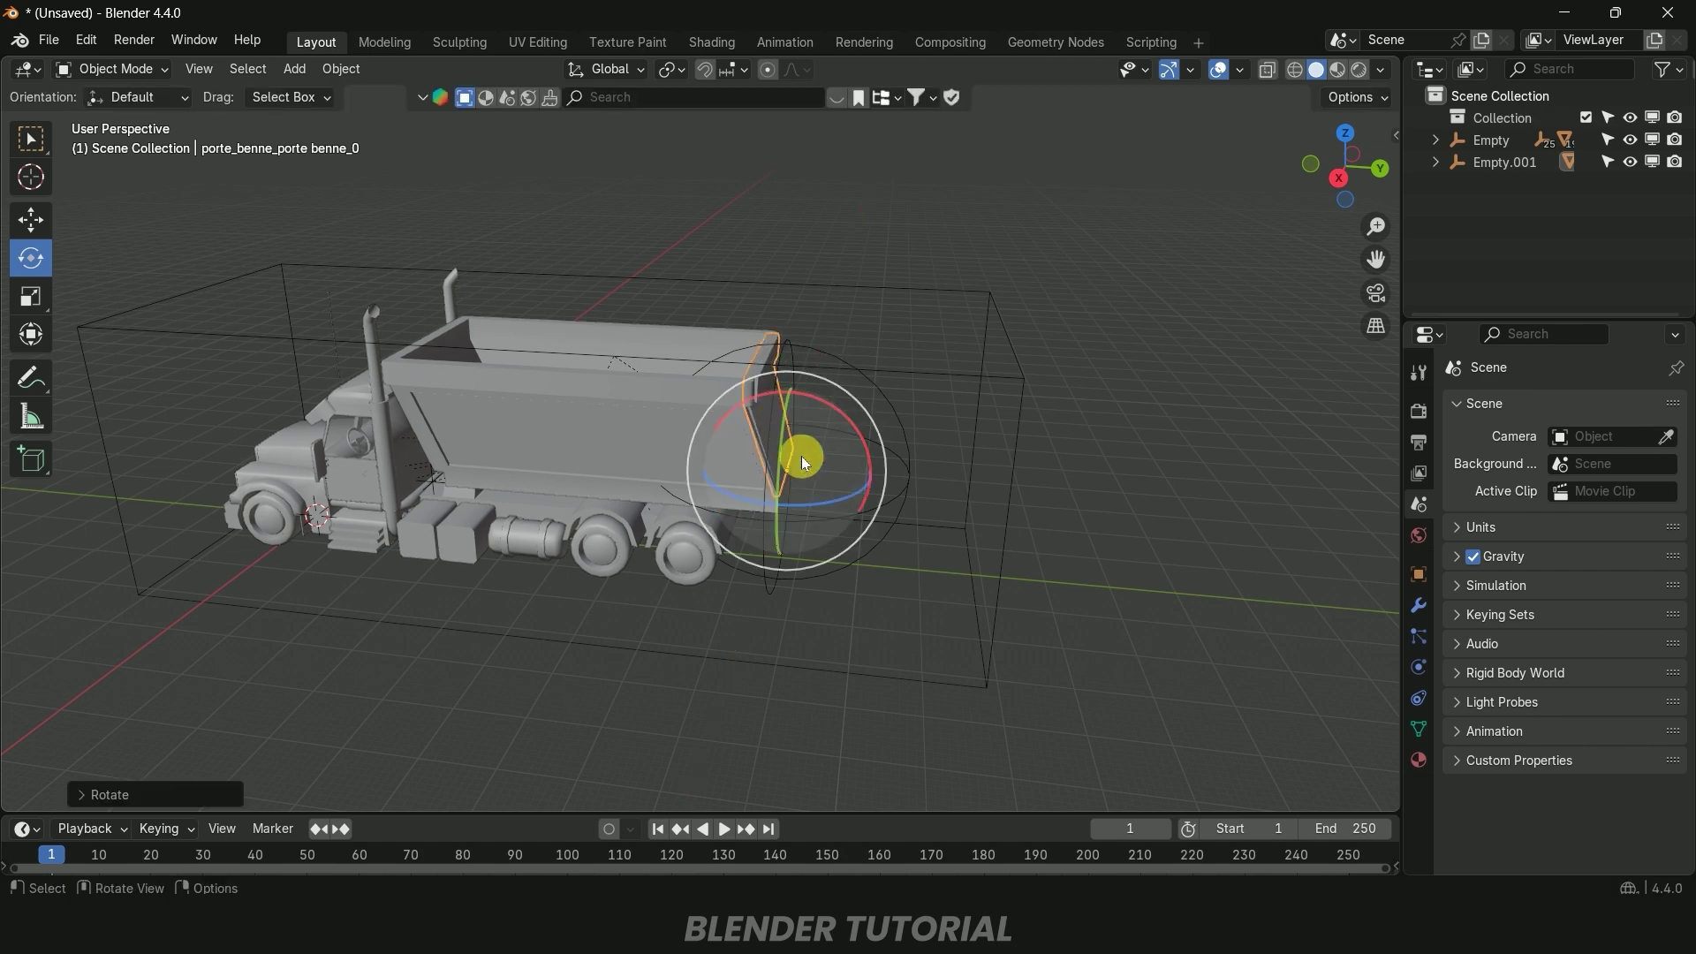
Try moving the cube empty along Y to test whether the dump bed follows, then undo the move
{"action": "middle_click_drag", "start_coordinate": [802, 456], "coordinate": [900, 523]}
{"action": "left_click", "coordinate": [976, 520]}
{"action": "key", "text": "shift+space"}
{"action": "key", "text": "g"}
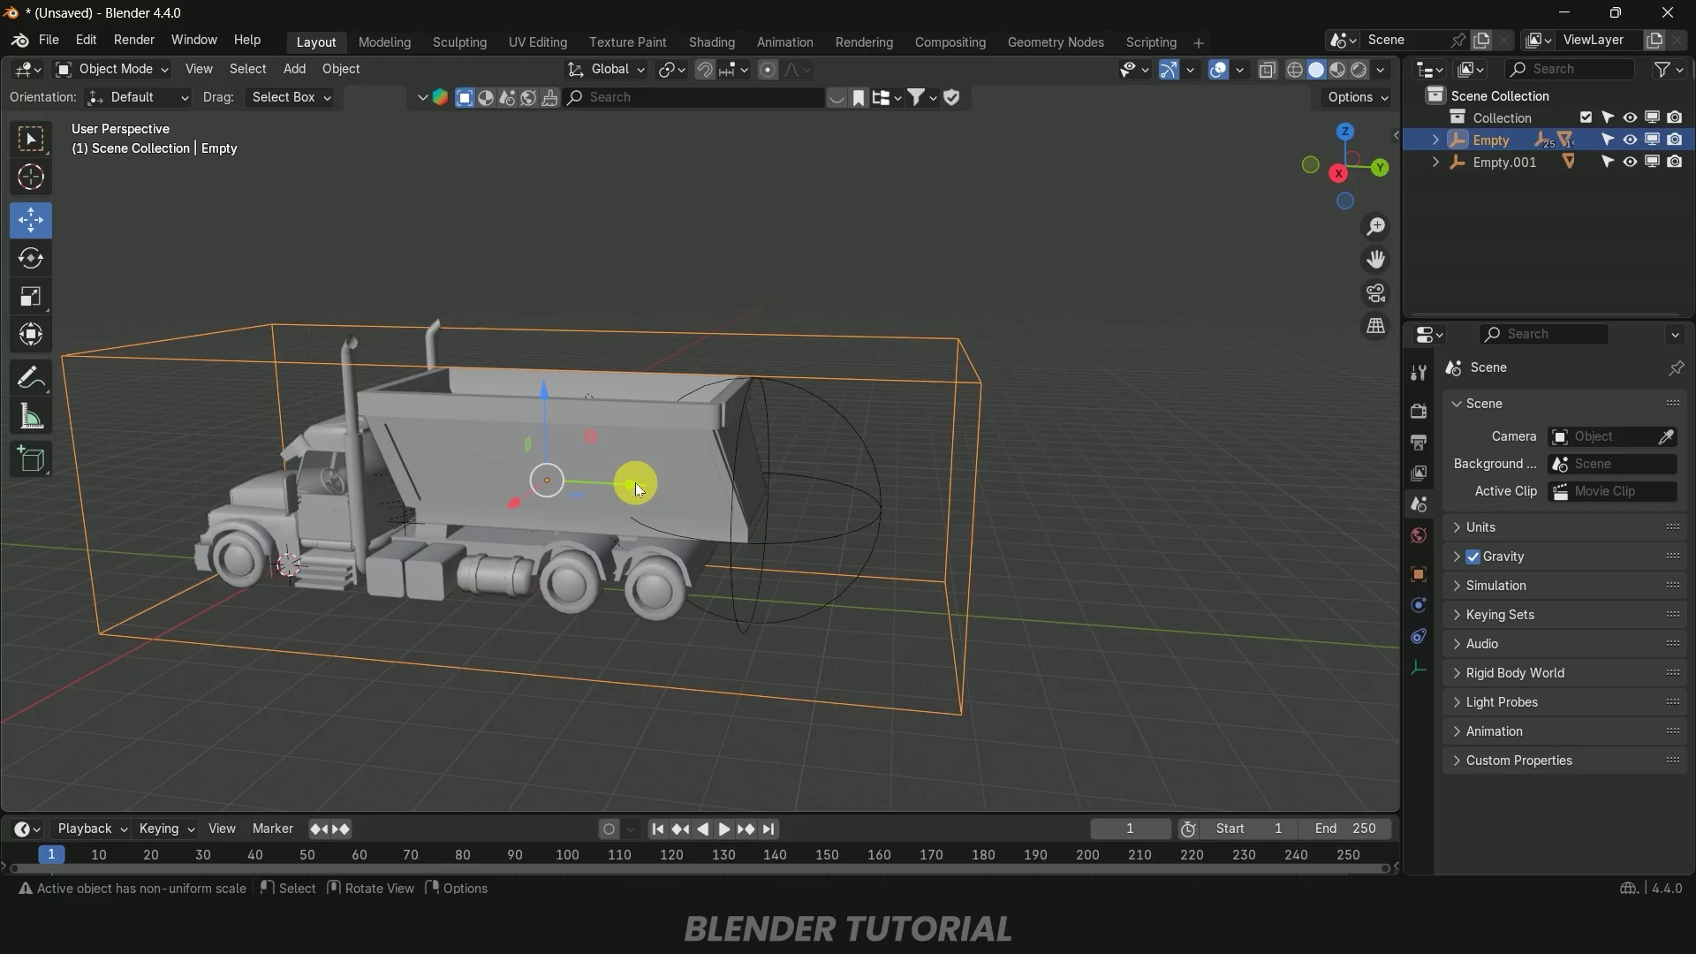
{"action": "left_click_drag", "start_coordinate": [632, 485], "coordinate": [508, 473]}
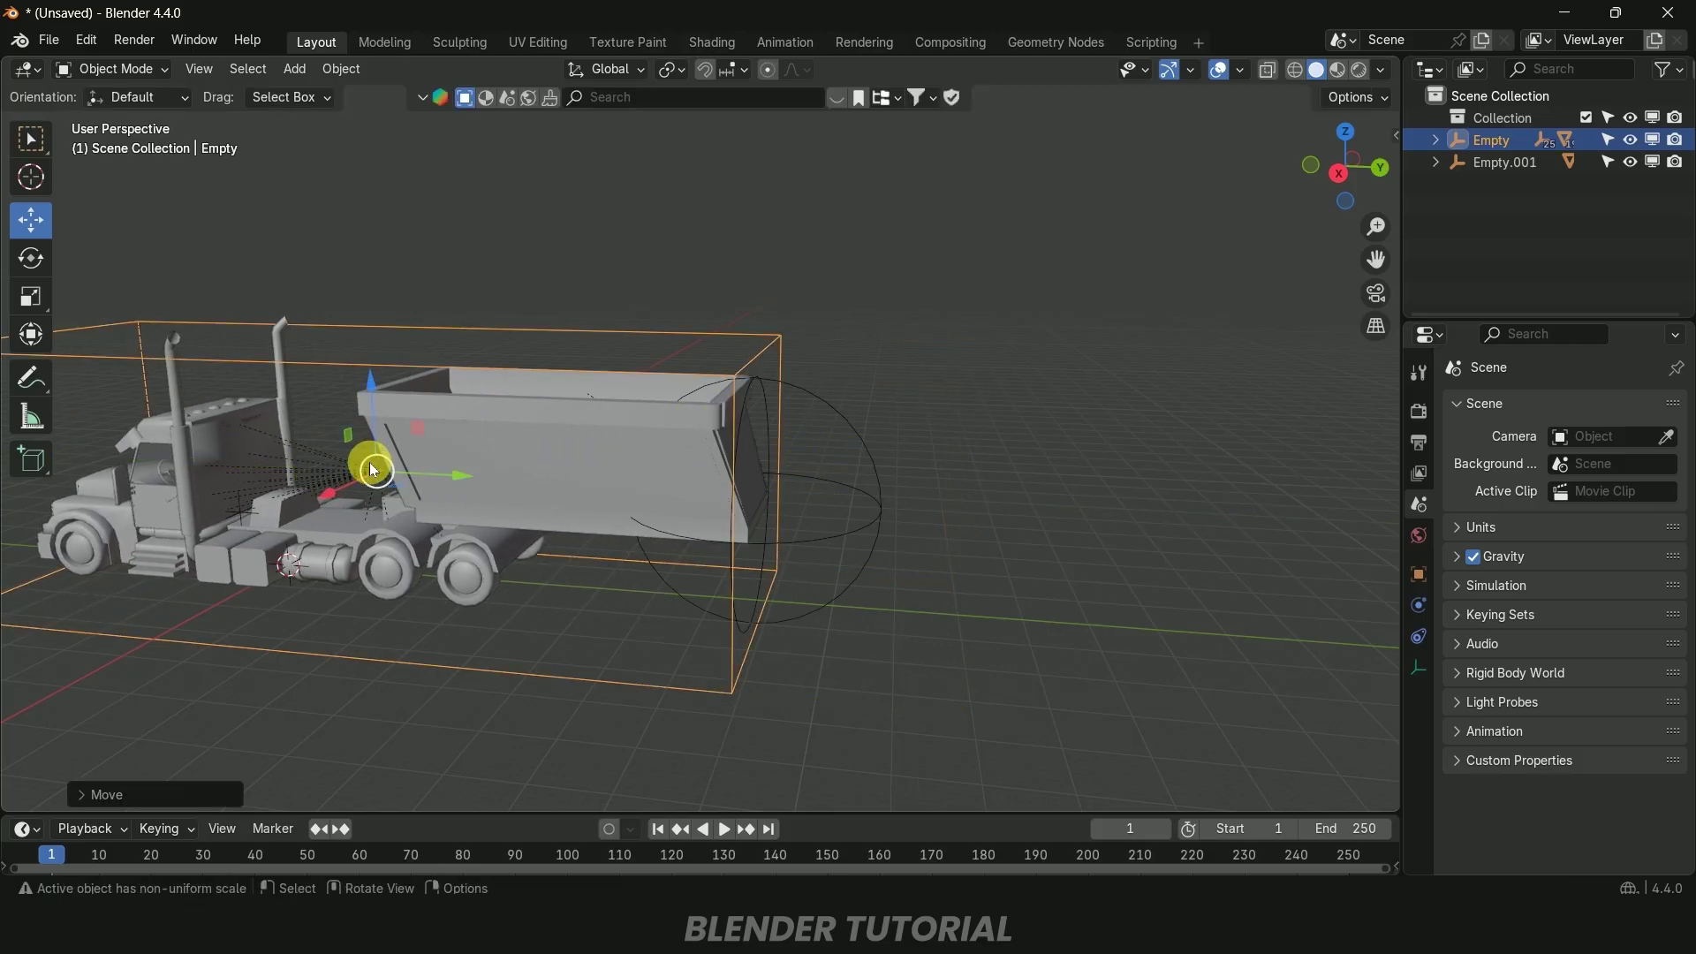
{"action": "key", "text": "ctrl+z"}
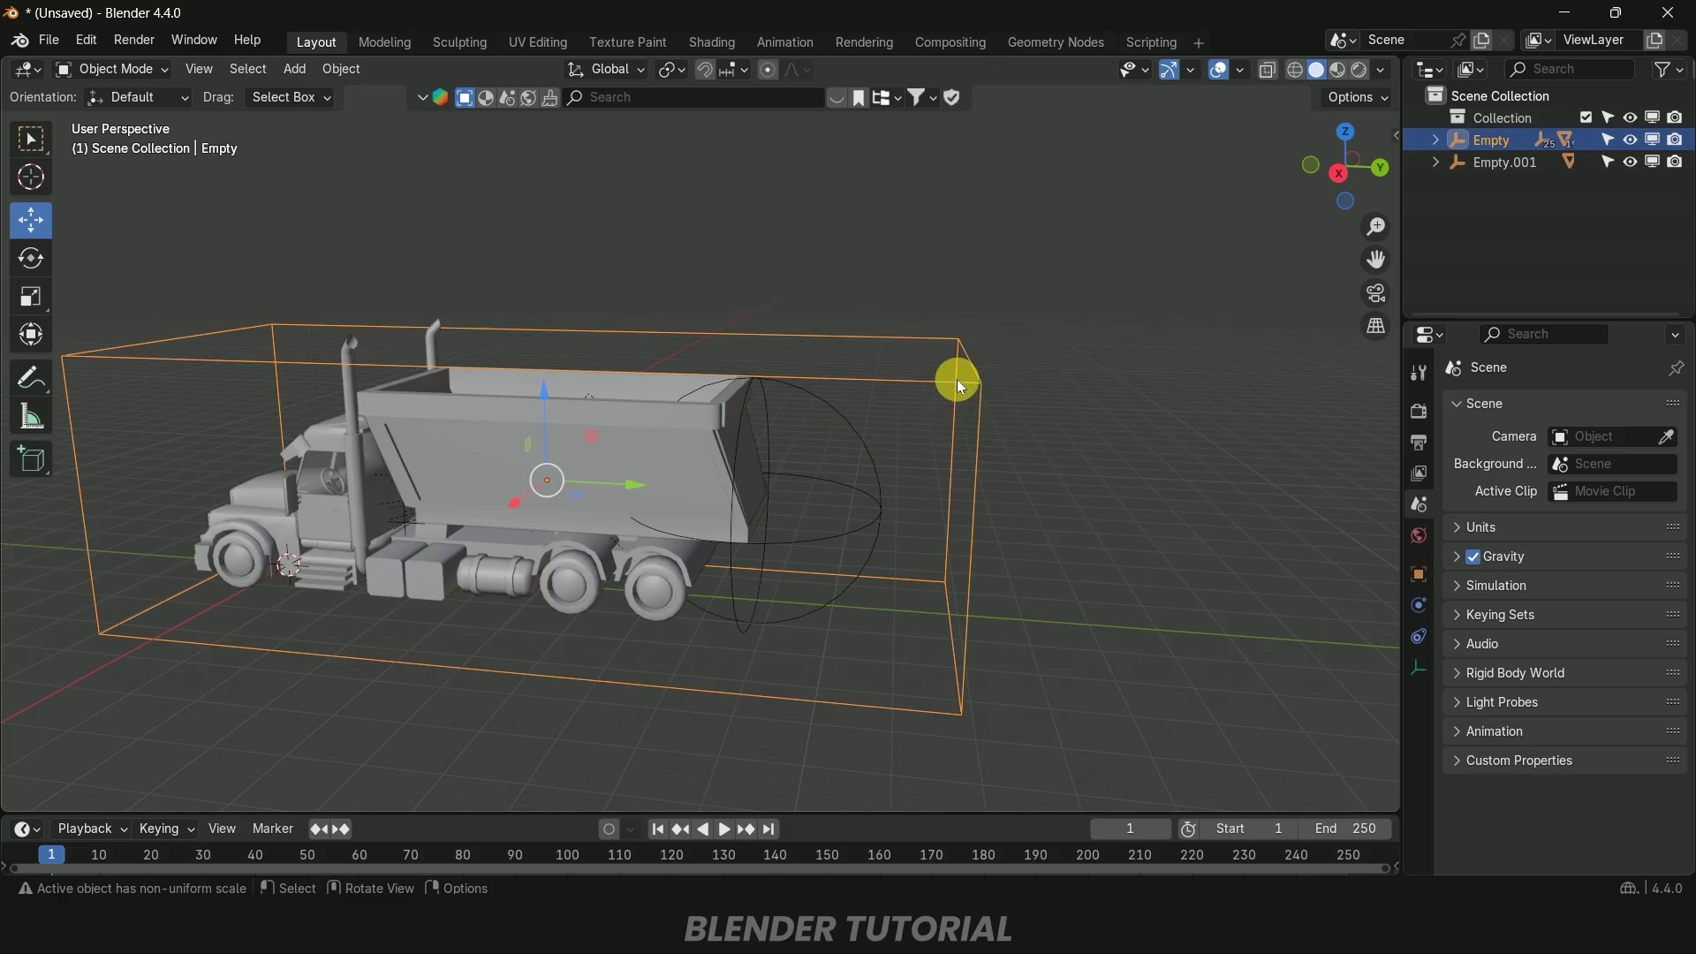
Parent the sphere empty to the cube empty enclosing the truck, and keep the cube empty selected
{"action": "left_click", "coordinate": [1071, 460]}
{"action": "left_click", "coordinate": [869, 449]}
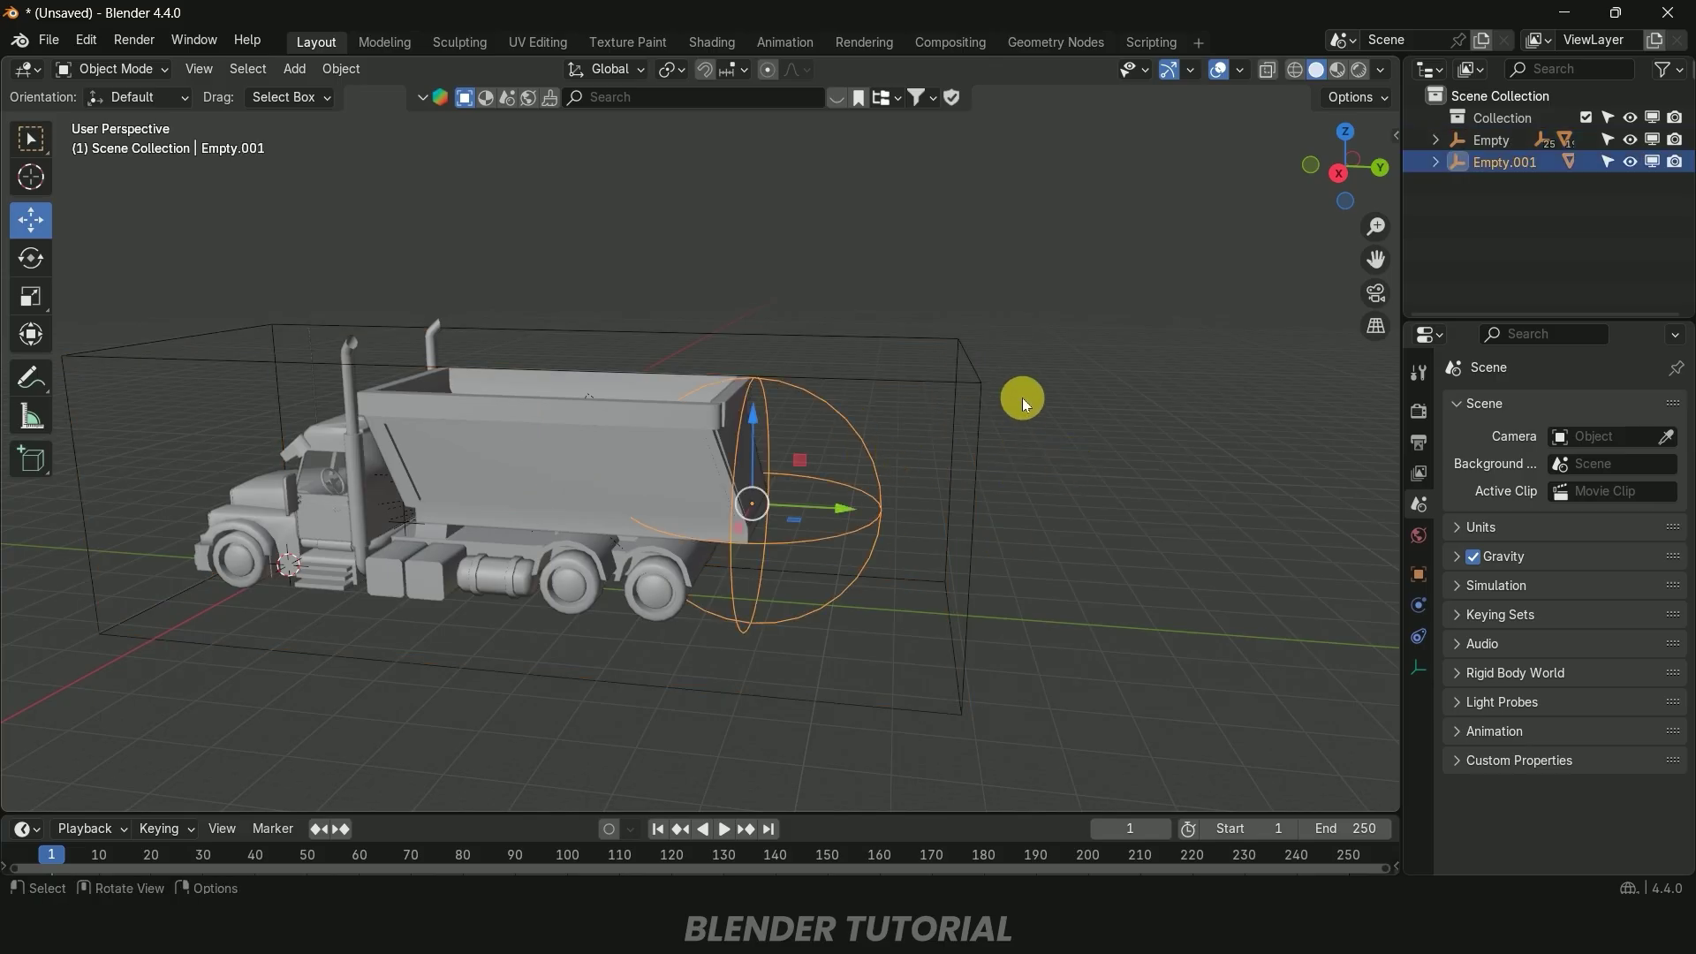
{"action": "left_click", "coordinate": [970, 383], "text": "shift"}
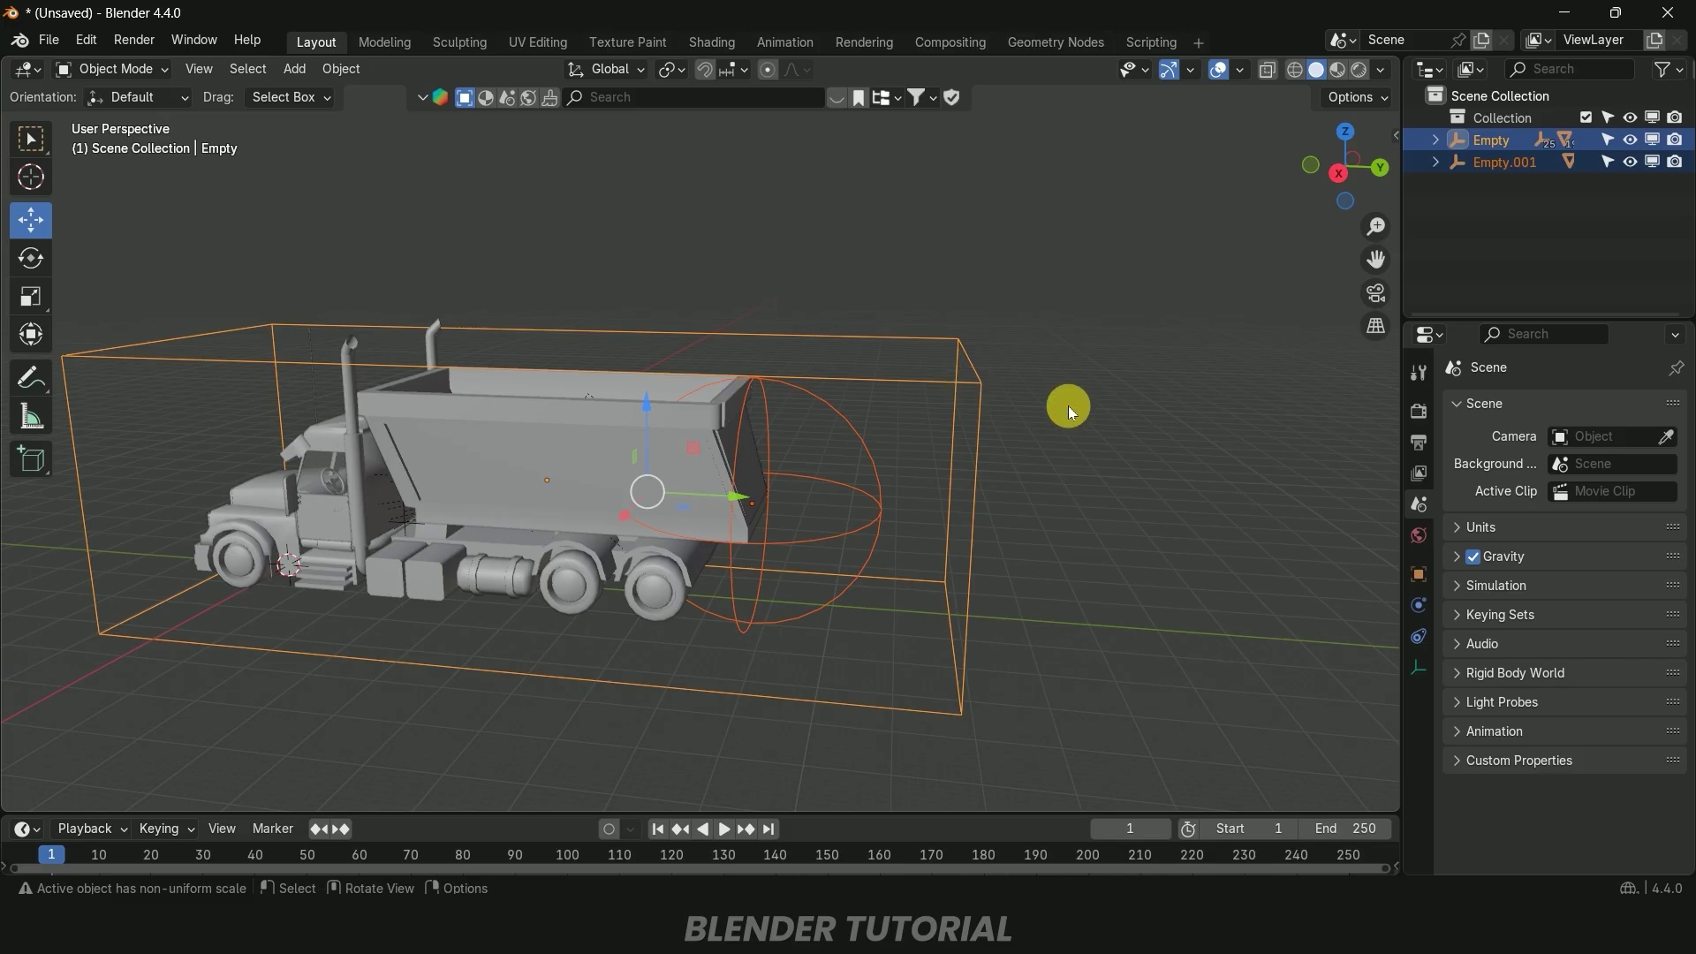
{"action": "key", "text": "ctrl+p"}
{"action": "left_click", "coordinate": [1030, 449]}
{"action": "left_click", "coordinate": [978, 482]}
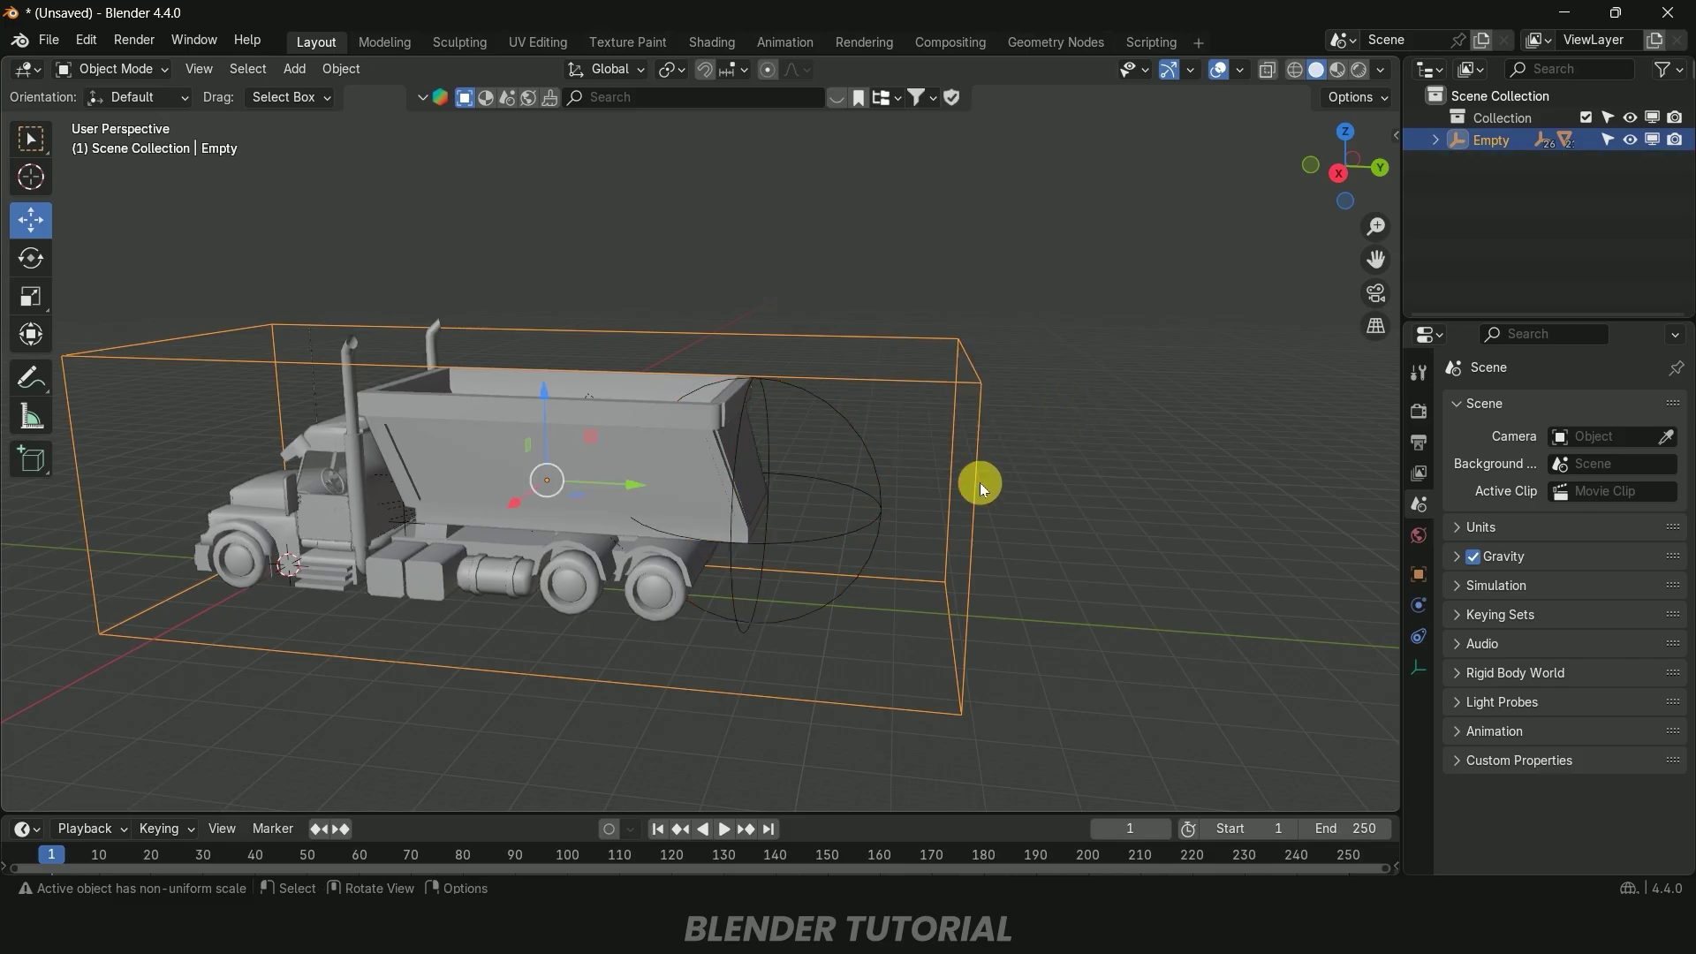
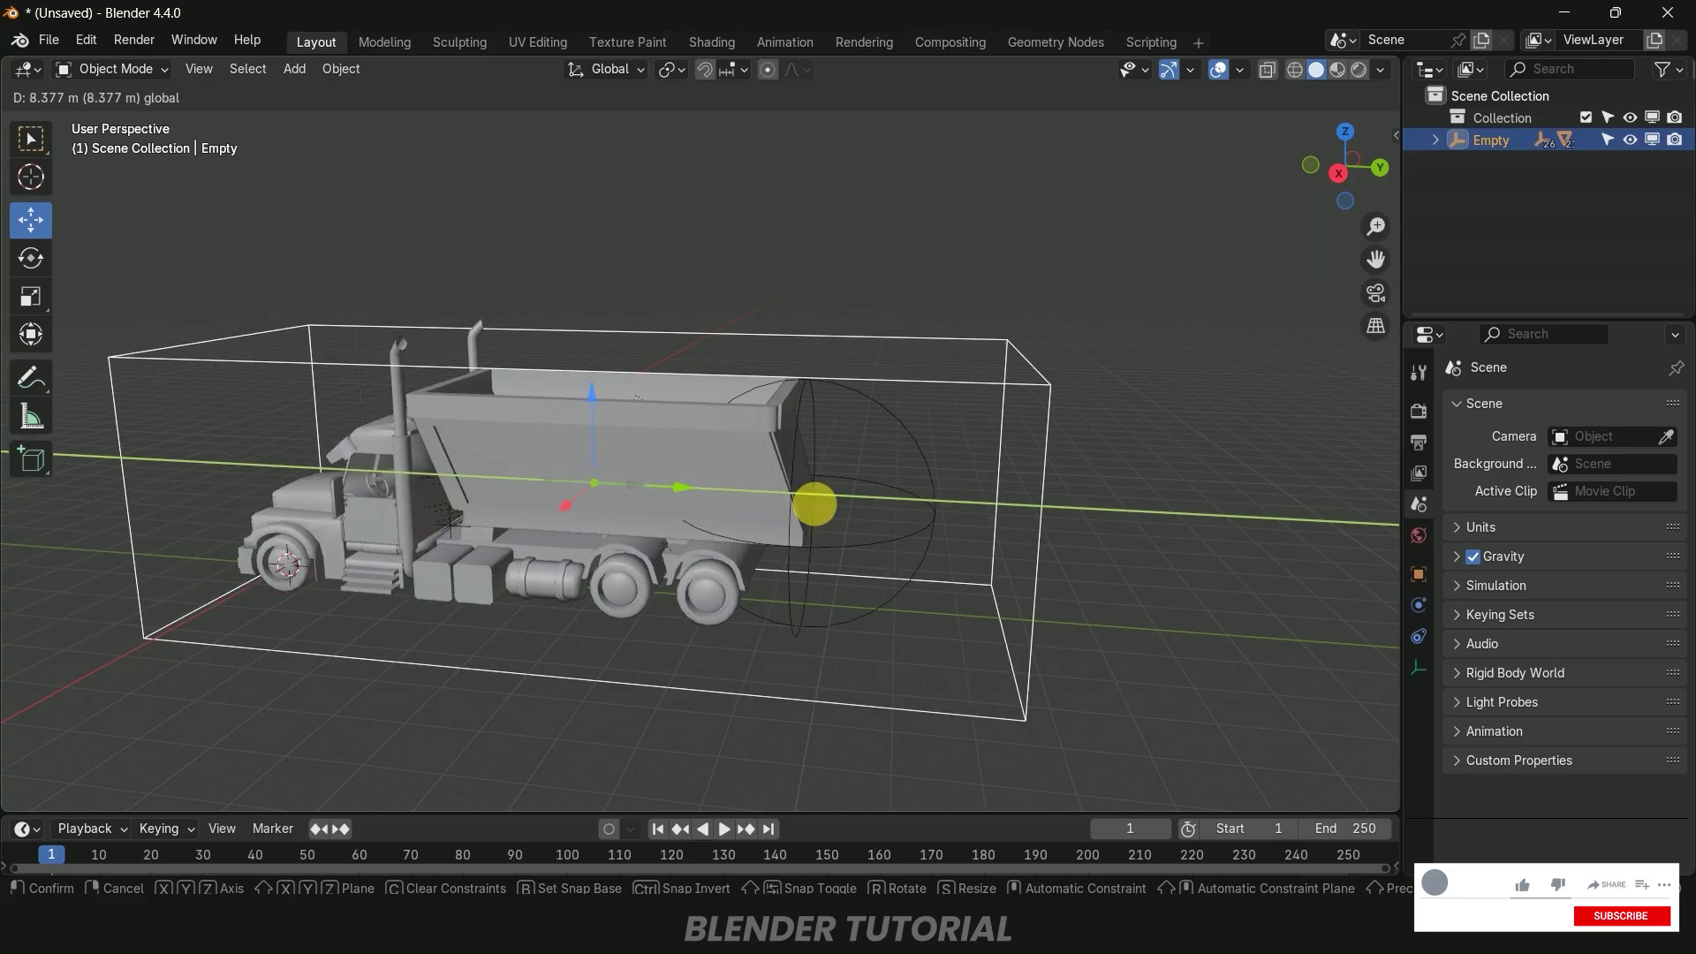
{"action": "scroll", "coordinate": [952, 519], "scroll_direction": "down", "scroll_amount": 3}
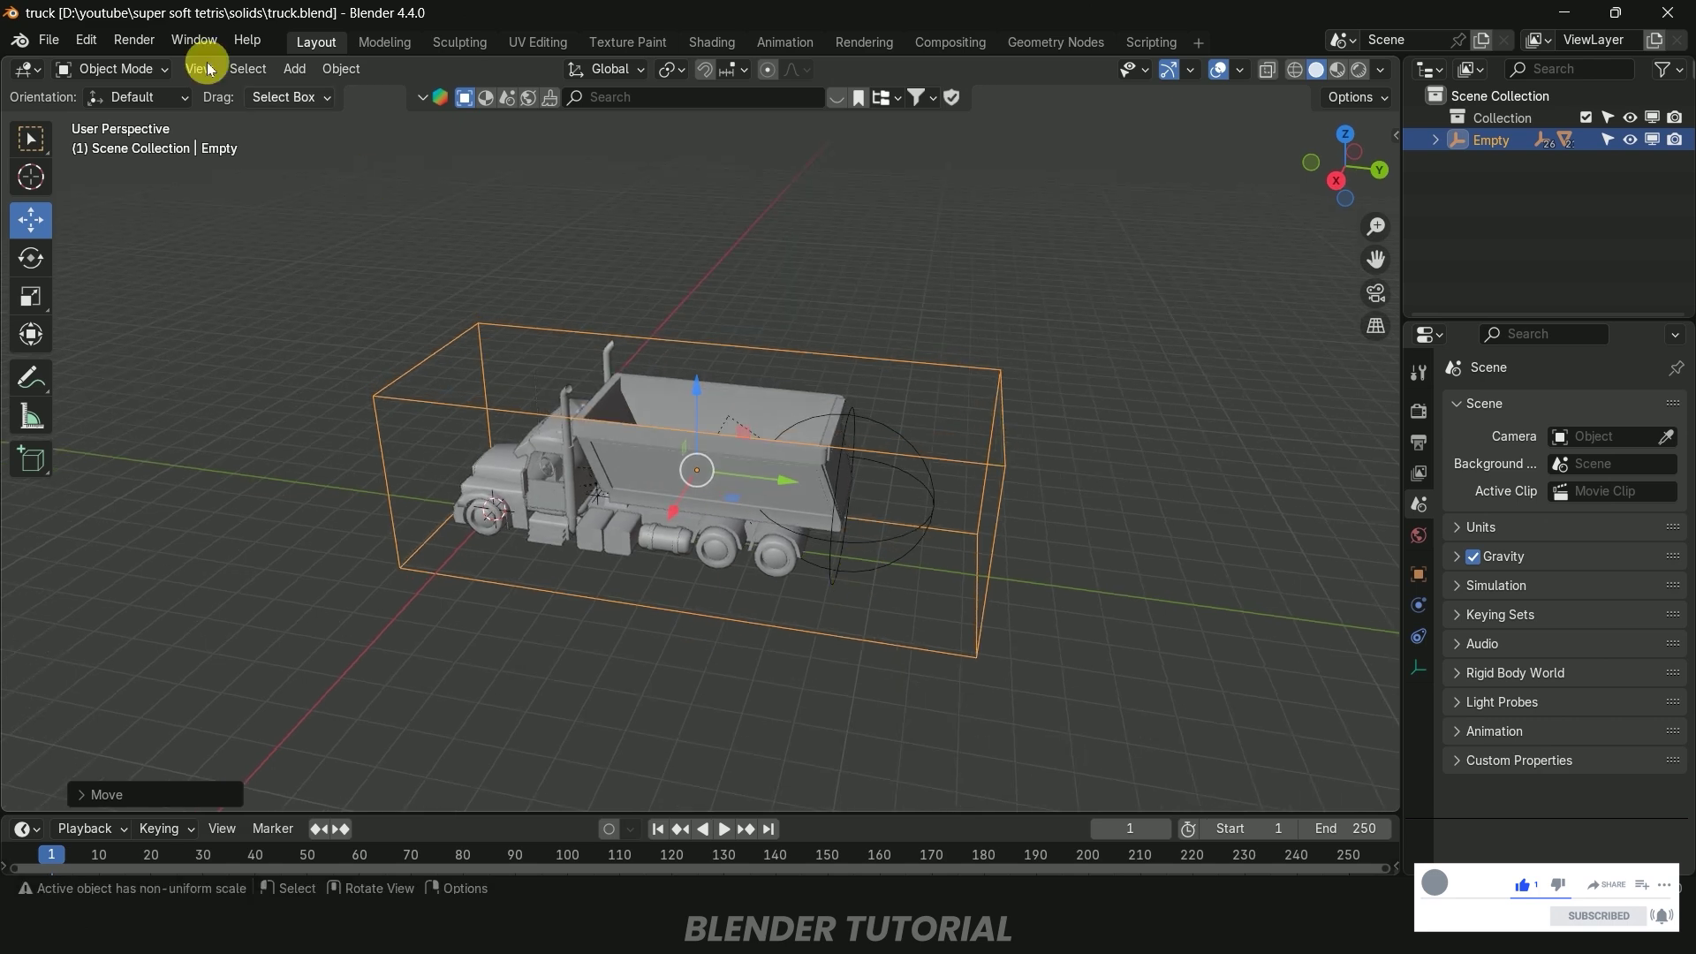
Import the soccer ball's glTF model from its own folder alongside the bin_truck folder
{"action": "left_click", "coordinate": [50, 40]}
{"action": "mouse_move", "coordinate": [80, 351]}
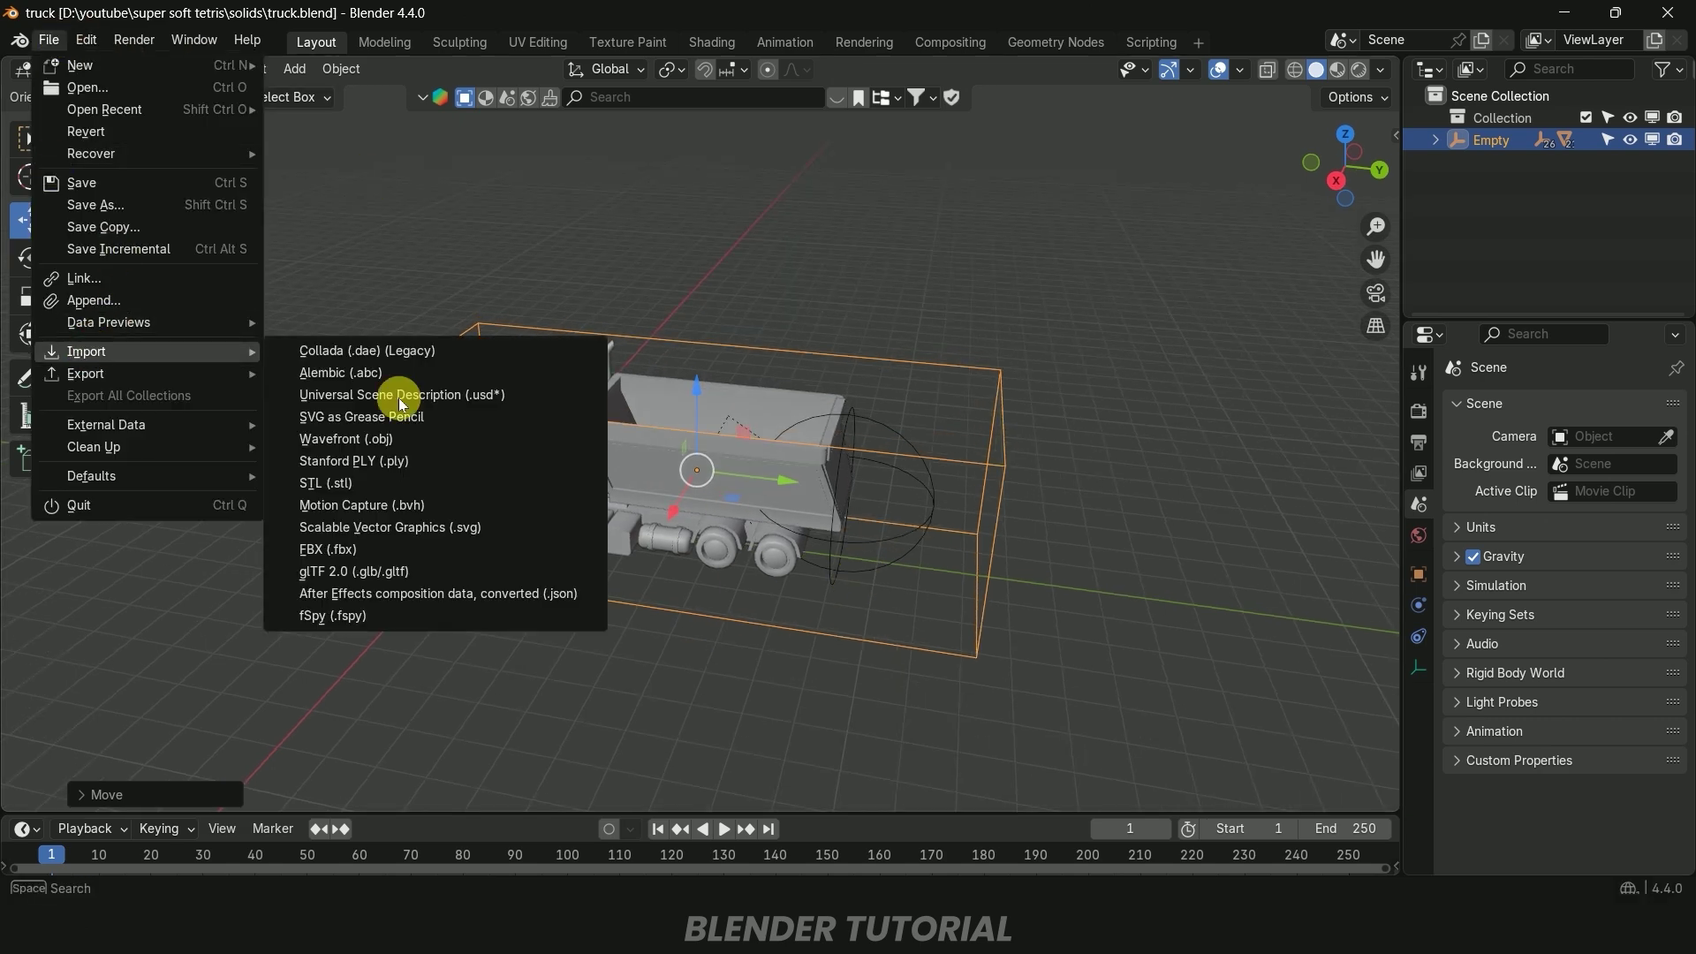
{"action": "left_click", "coordinate": [354, 571]}
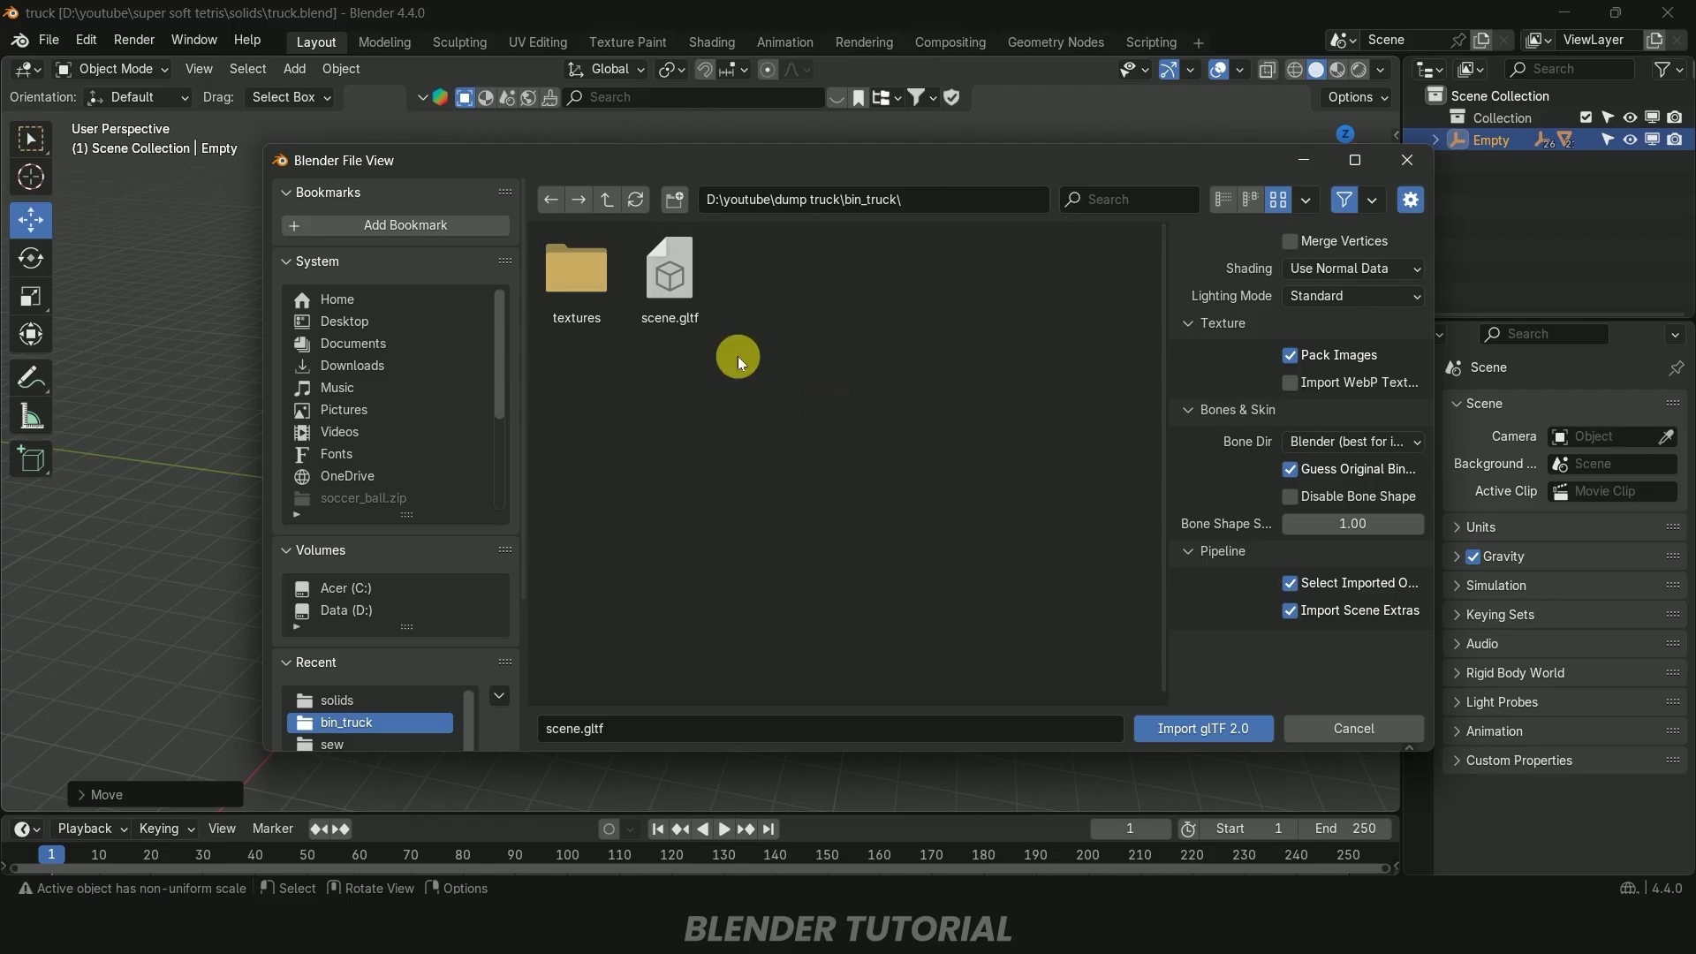
{"action": "left_click", "coordinate": [606, 200]}
{"action": "double_click", "coordinate": [670, 274]}
{"action": "left_click", "coordinate": [685, 291]}
{"action": "left_click", "coordinate": [1196, 727]}
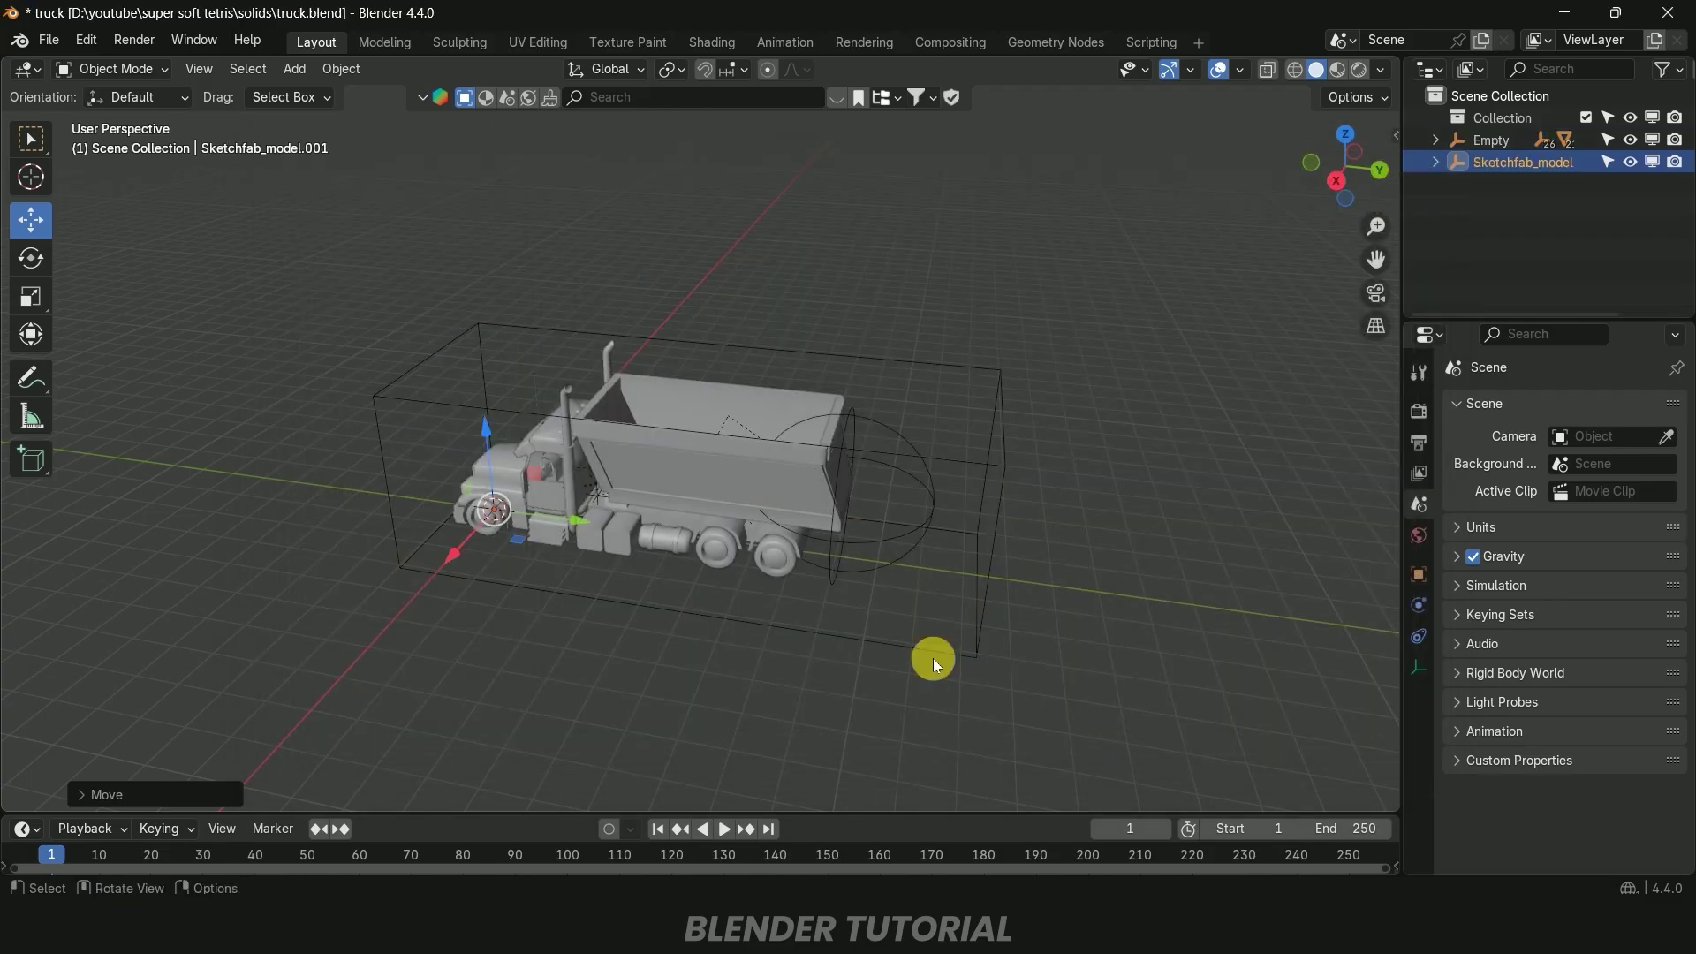
Scale up the imported soccer ball model and move it clear of the truck, behind and above the dump bed
{"action": "key", "text": "s"}
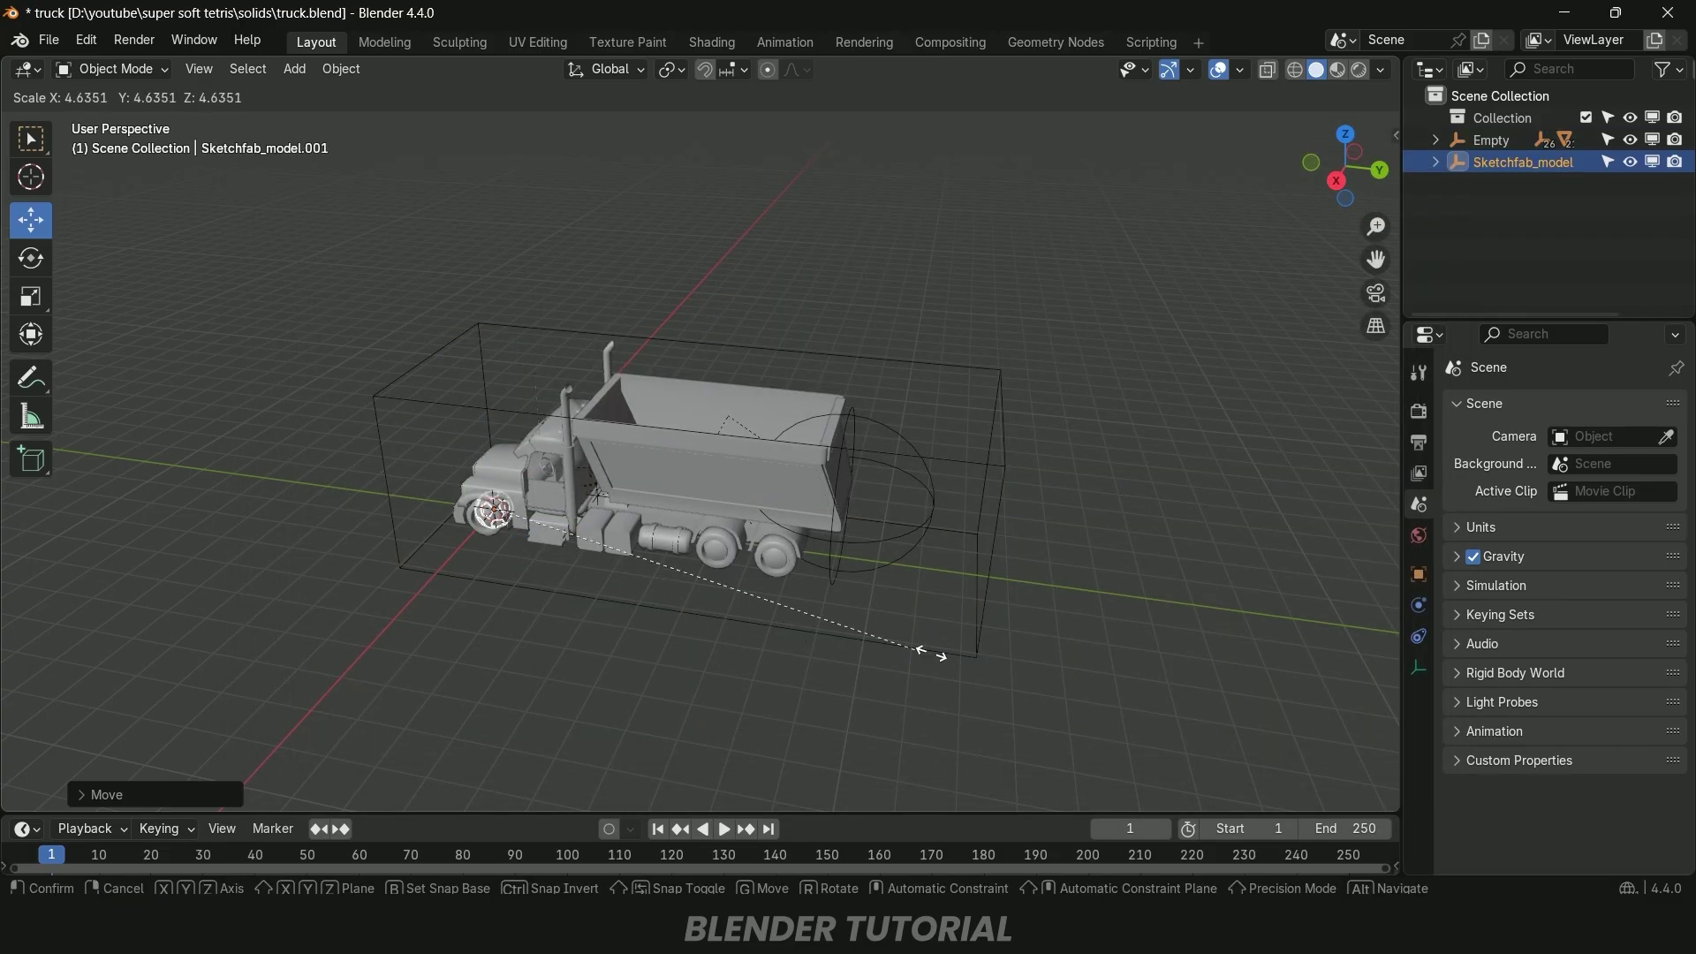
{"action": "left_click", "coordinate": [869, 613]}
{"action": "left_click_drag", "start_coordinate": [487, 429], "coordinate": [1124, 435]}
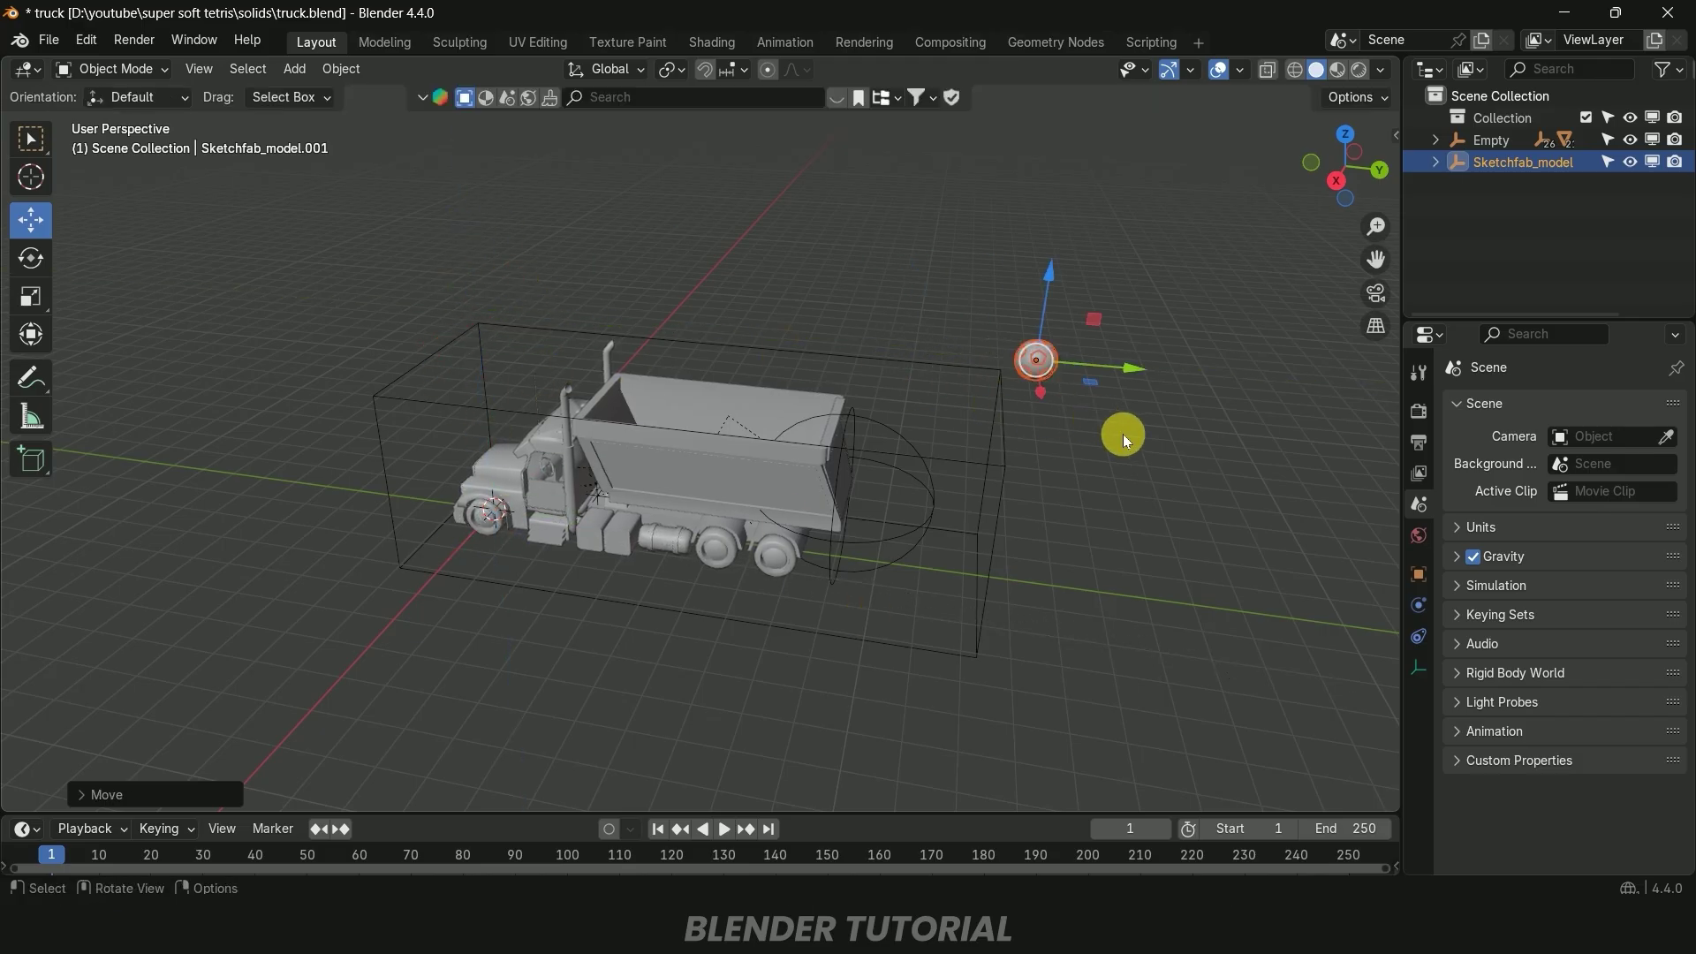
{"action": "key", "text": "KP_Decimal"}
Select all mesh pieces of the soccer ball, join them into a single object and reposition it
{"action": "left_click", "coordinate": [610, 436]}
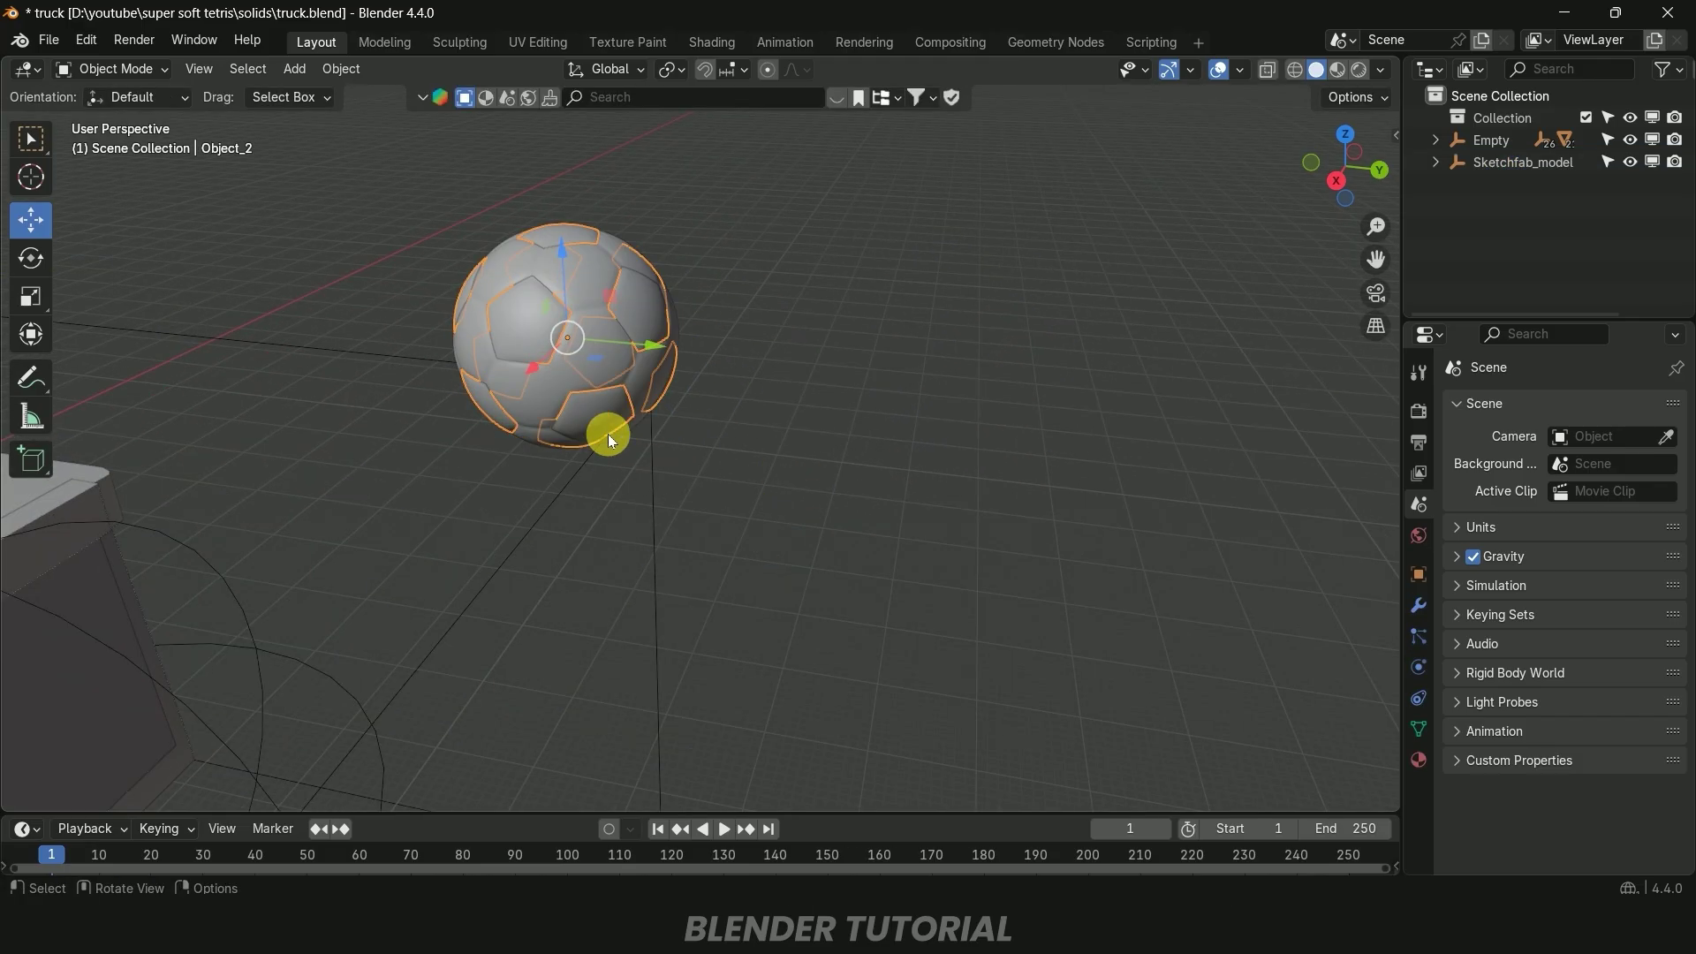
{"action": "left_click", "coordinate": [595, 284]}
{"action": "middle_click_drag", "start_coordinate": [644, 359], "coordinate": [886, 466]}
{"action": "mouse_move", "coordinate": [886, 353]}
{"action": "left_mouse_down"}
{"action": "mouse_move", "coordinate": [970, 417]}
{"action": "mouse_move", "coordinate": [864, 309]}
{"action": "left_mouse_up"}
{"action": "left_click_drag", "start_coordinate": [728, 214], "coordinate": [1084, 517]}
{"action": "key", "text": "ctrl+j"}
{"action": "key", "text": "g"}
{"action": "left_click", "coordinate": [994, 526]}
{"action": "middle_click_drag", "start_coordinate": [994, 526], "coordinate": [941, 445]}
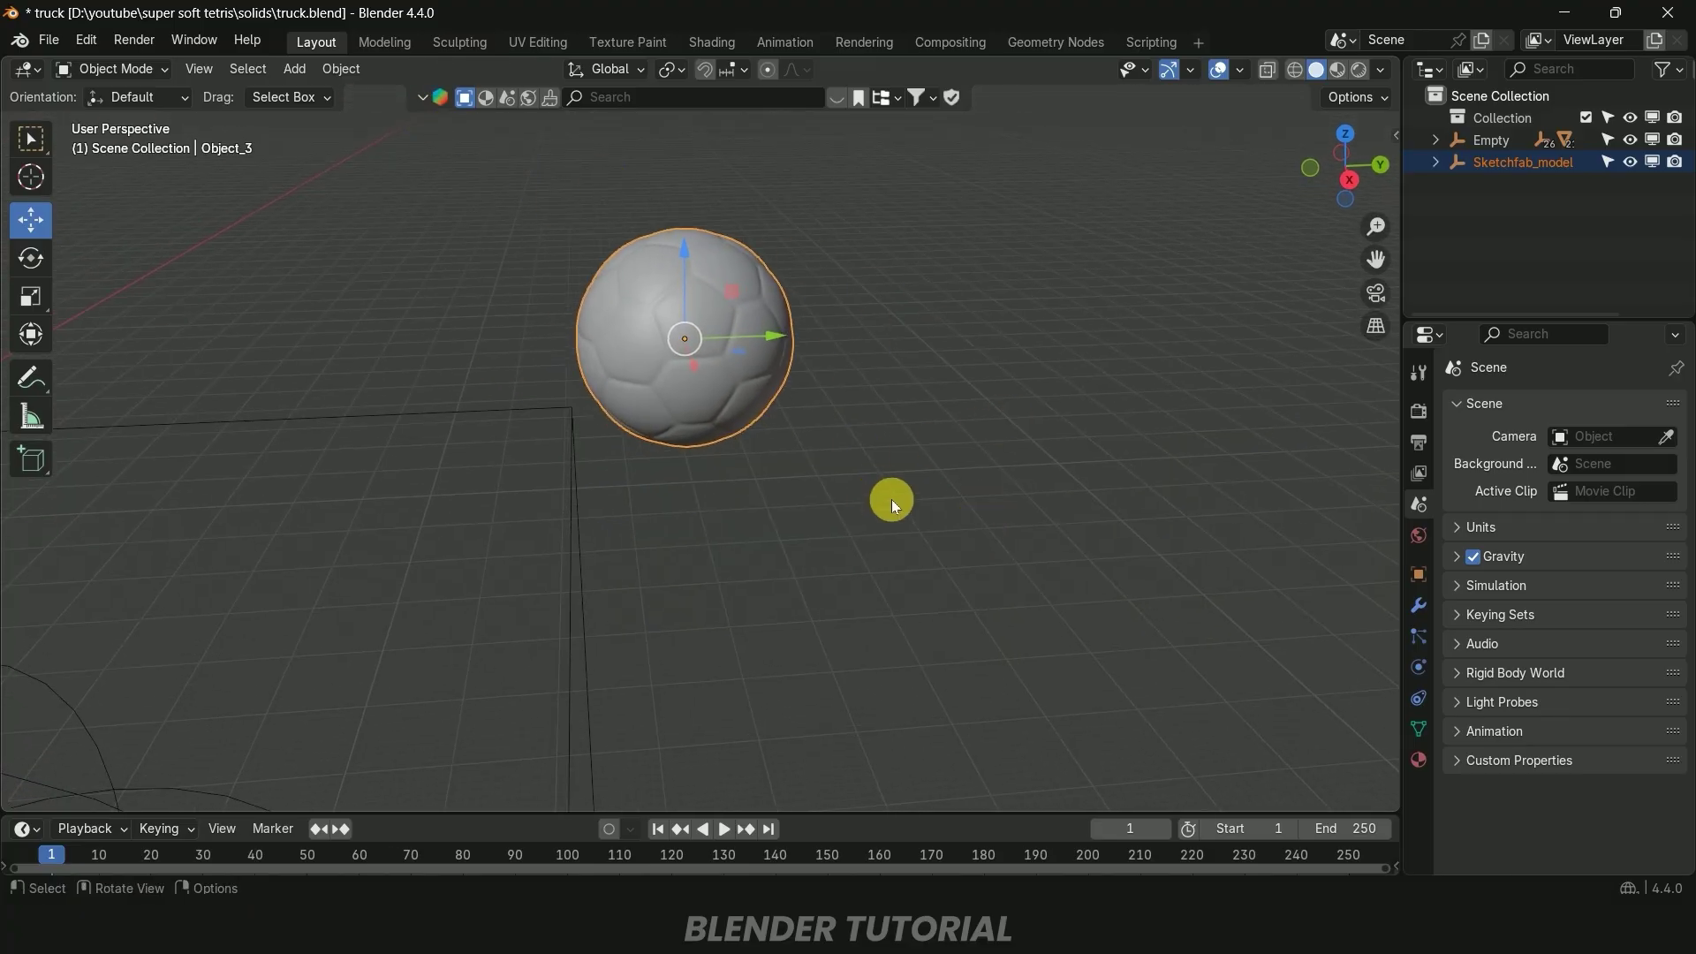
Move the joined soccer ball along the Y axis until it hovers above the rear of the dump bed
{"action": "scroll", "coordinate": [903, 514], "scroll_direction": "down", "scroll_amount": 5}
{"action": "scroll", "coordinate": [906, 504], "scroll_direction": "up", "scroll_amount": 2}
{"action": "scroll", "coordinate": [920, 468], "scroll_direction": "down", "scroll_amount": 2}
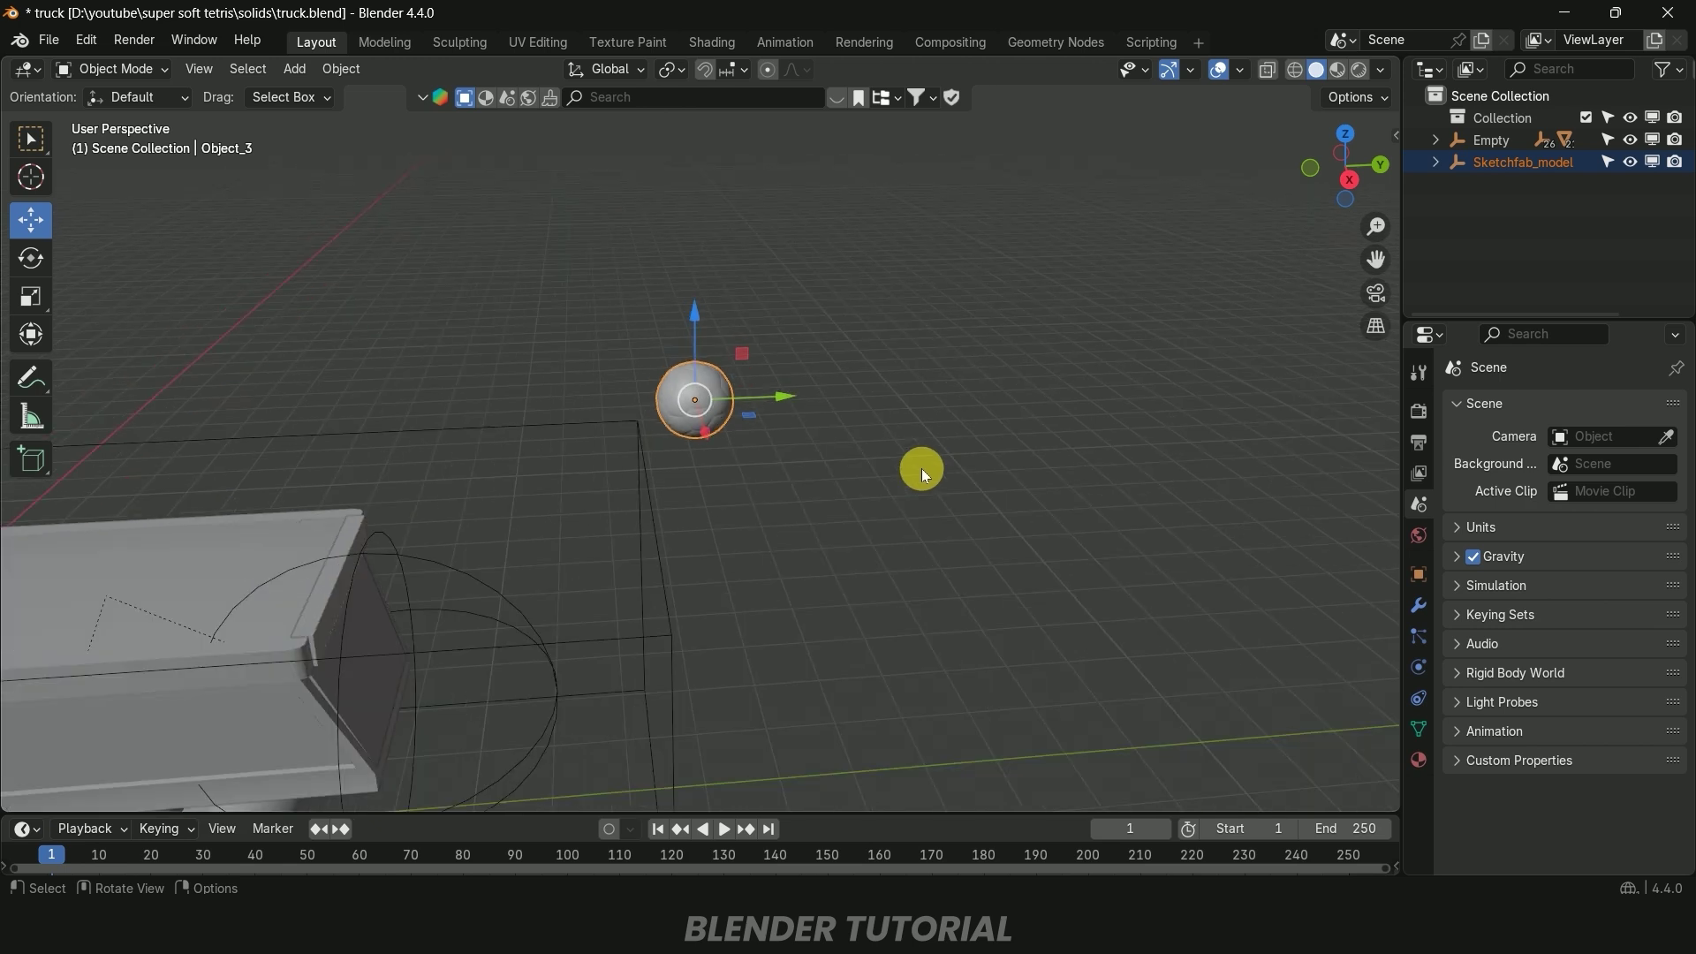
{"action": "scroll", "coordinate": [921, 468], "scroll_direction": "up", "scroll_amount": 3}
{"action": "key", "text": "g"}
{"action": "key", "text": "y"}
{"action": "scroll", "coordinate": [265, 460], "scroll_direction": "down", "scroll_amount": 3}
{"action": "left_click", "coordinate": [283, 469]}
{"action": "middle_click_drag", "start_coordinate": [284, 469], "coordinate": [719, 333]}
{"action": "scroll", "coordinate": [719, 333], "scroll_direction": "up", "scroll_amount": 1}
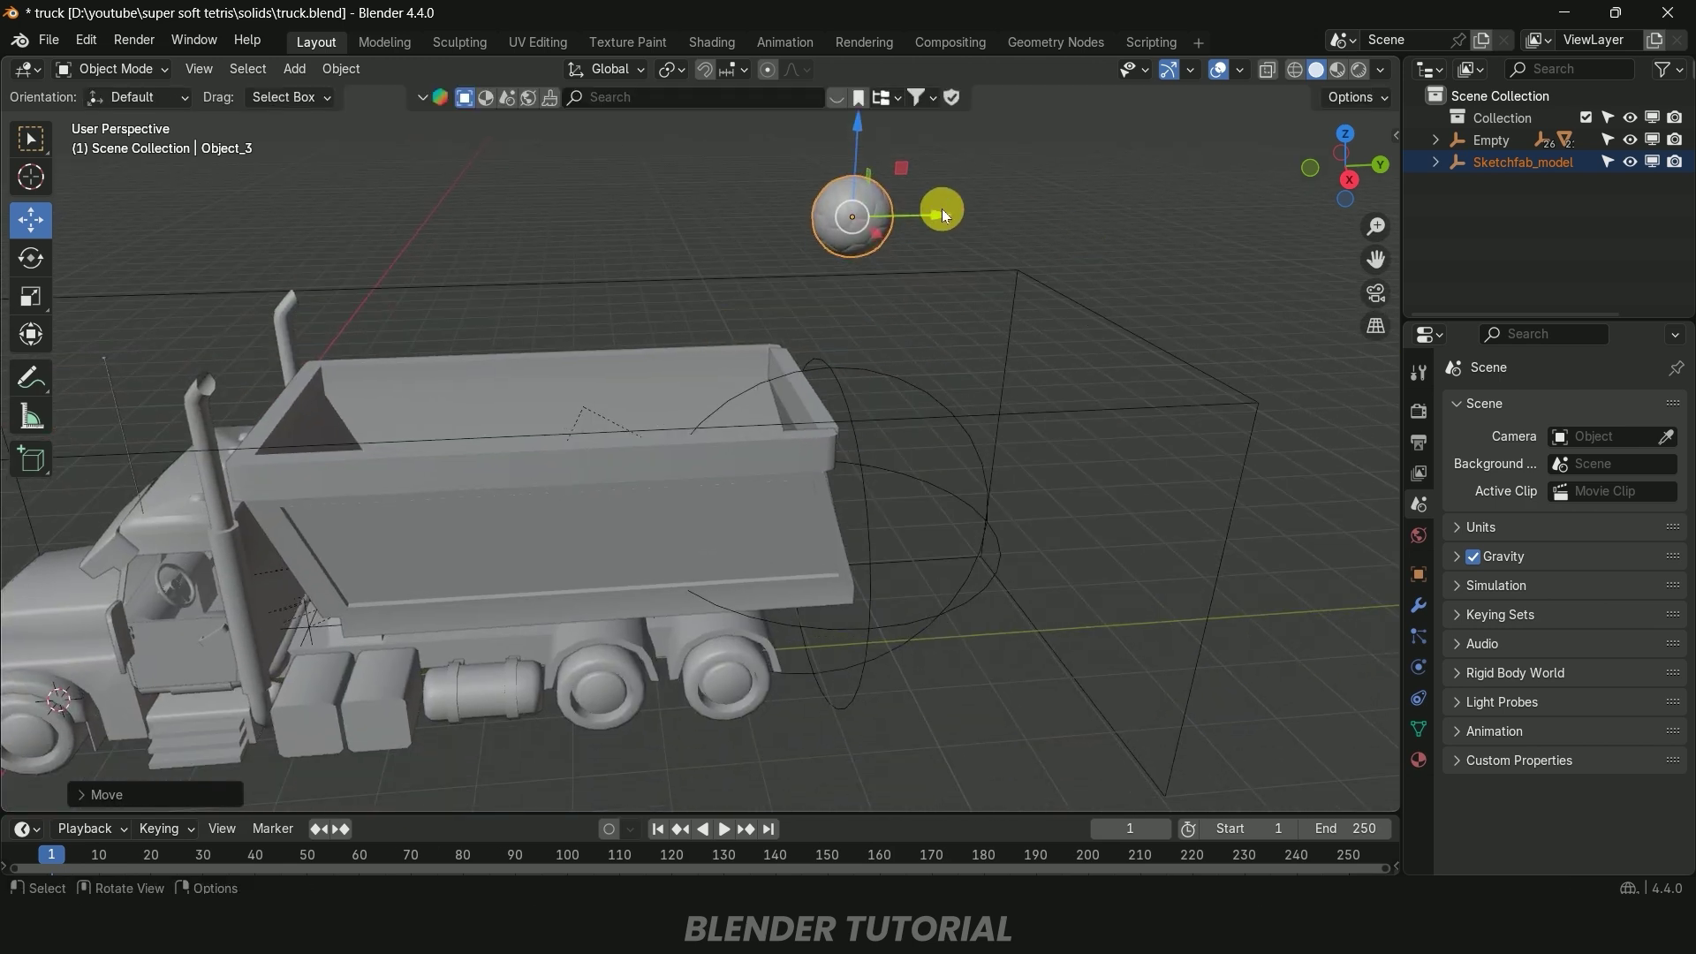
{"action": "left_click_drag", "start_coordinate": [945, 215], "coordinate": [962, 224]}
Shrink the soccer ball to better fit the dump bed and apply its scale
{"action": "key", "text": "s"}
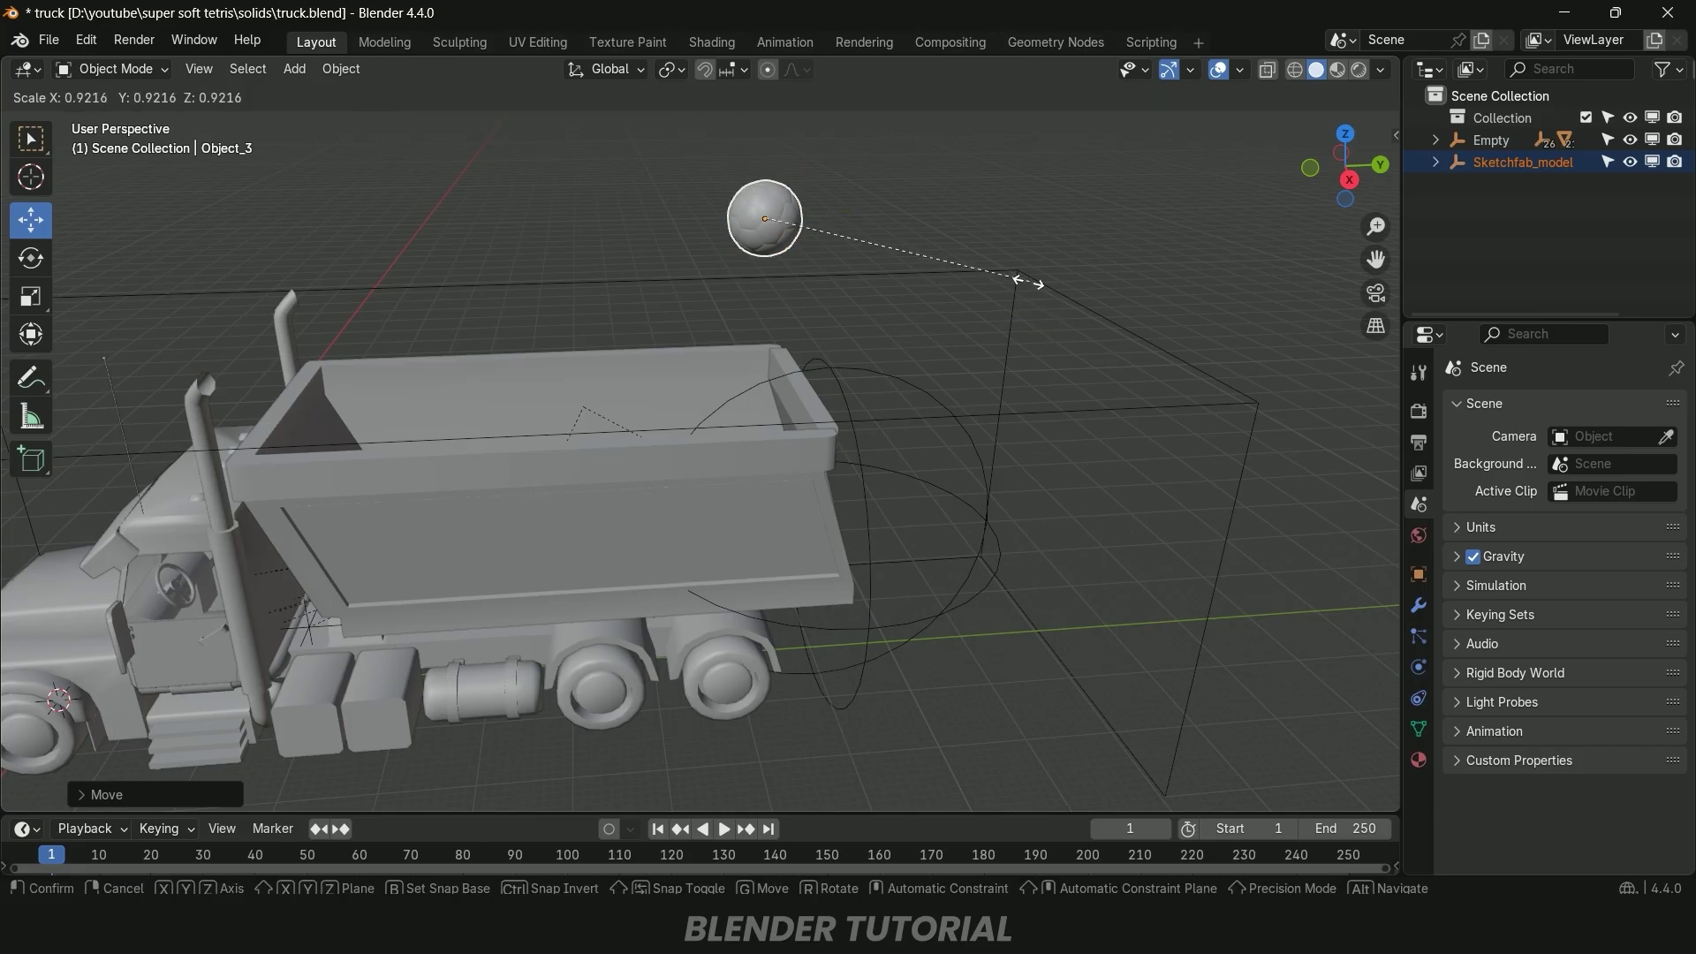
{"action": "left_click", "coordinate": [975, 308]}
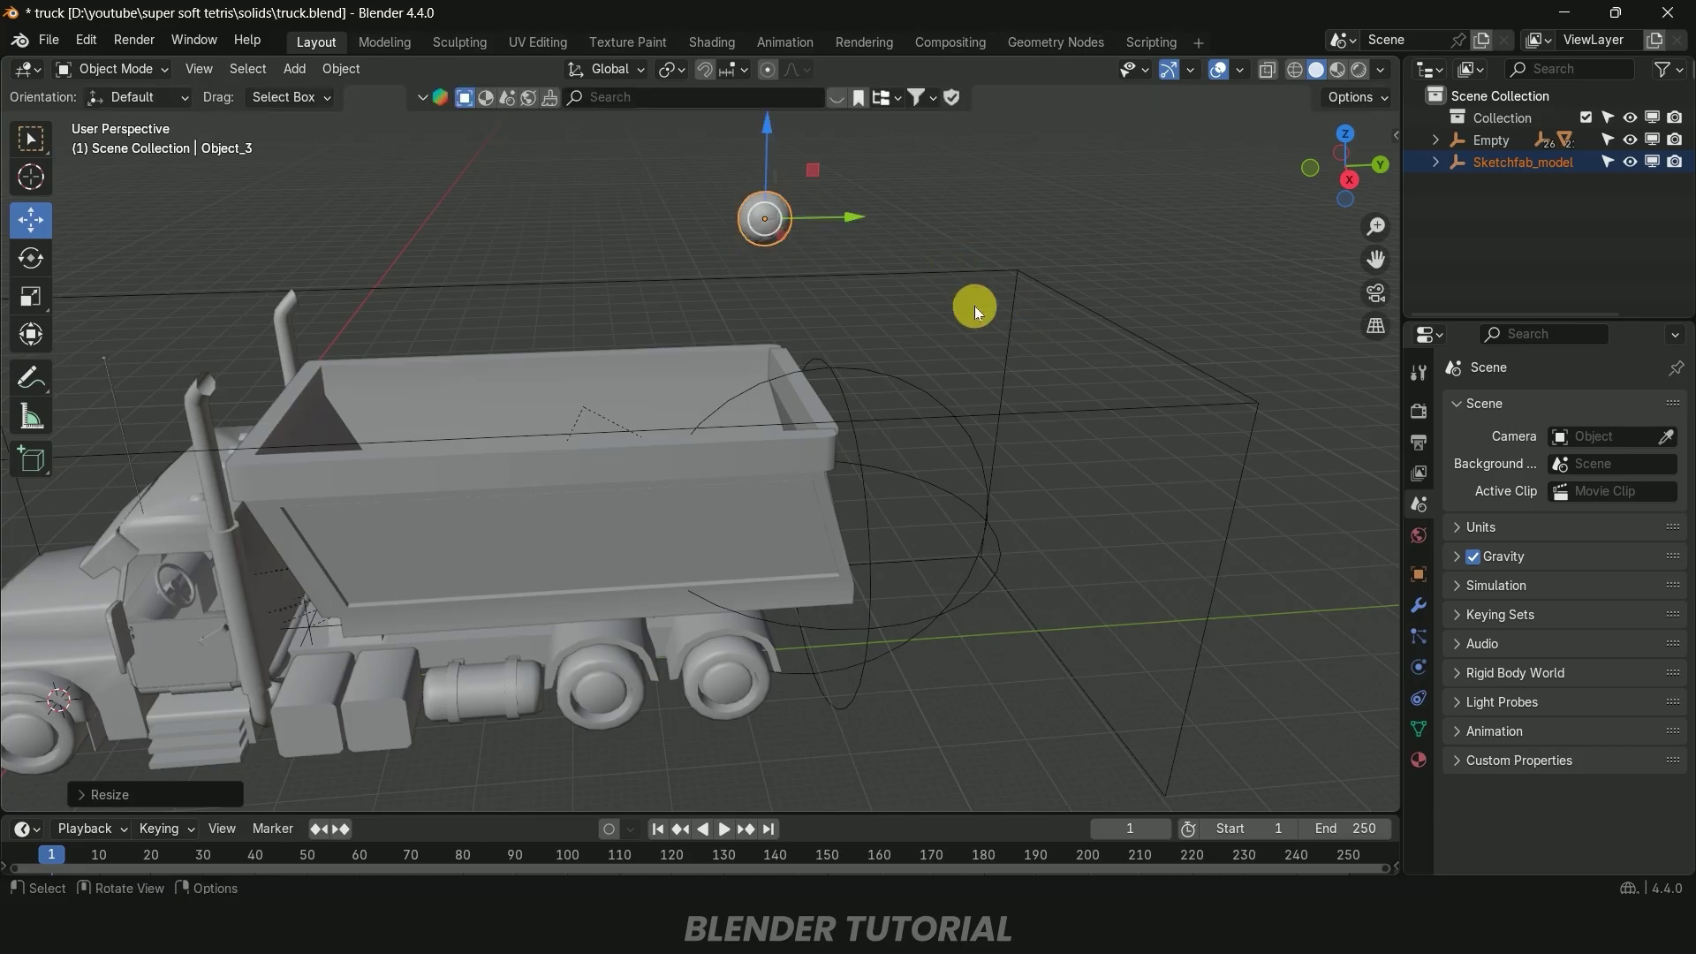
{"action": "middle_click_drag", "start_coordinate": [979, 342], "coordinate": [390, 112]}
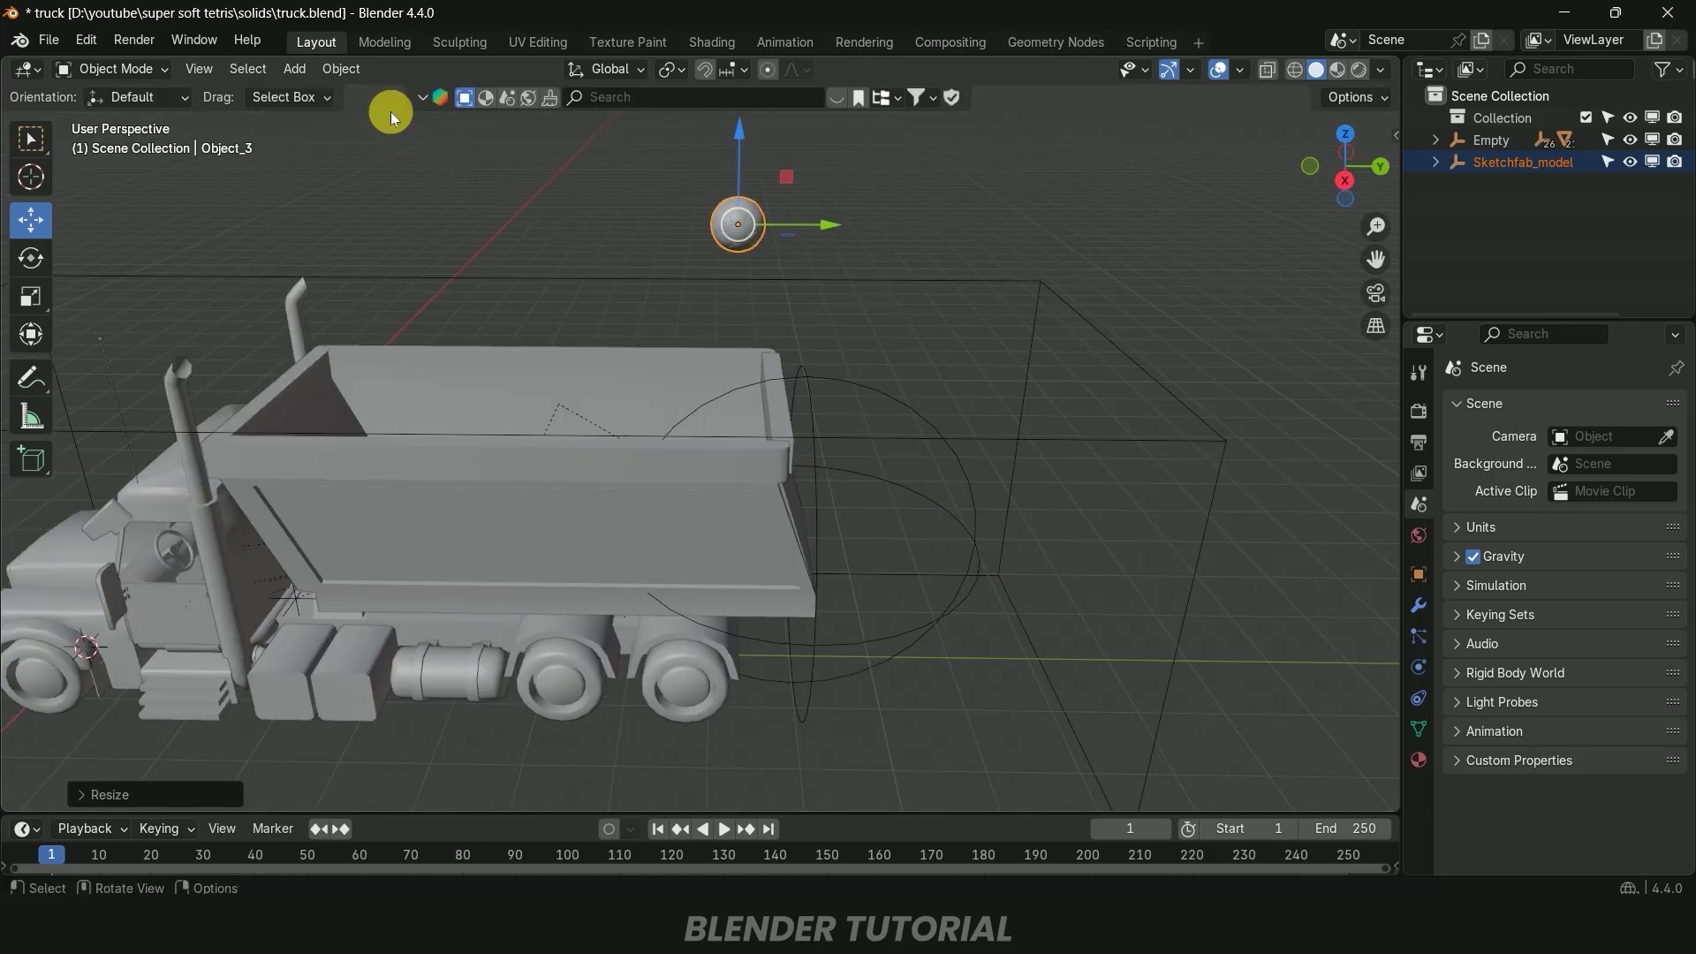
{"action": "left_click", "coordinate": [342, 70]}
{"action": "mouse_move", "coordinate": [412, 181]}
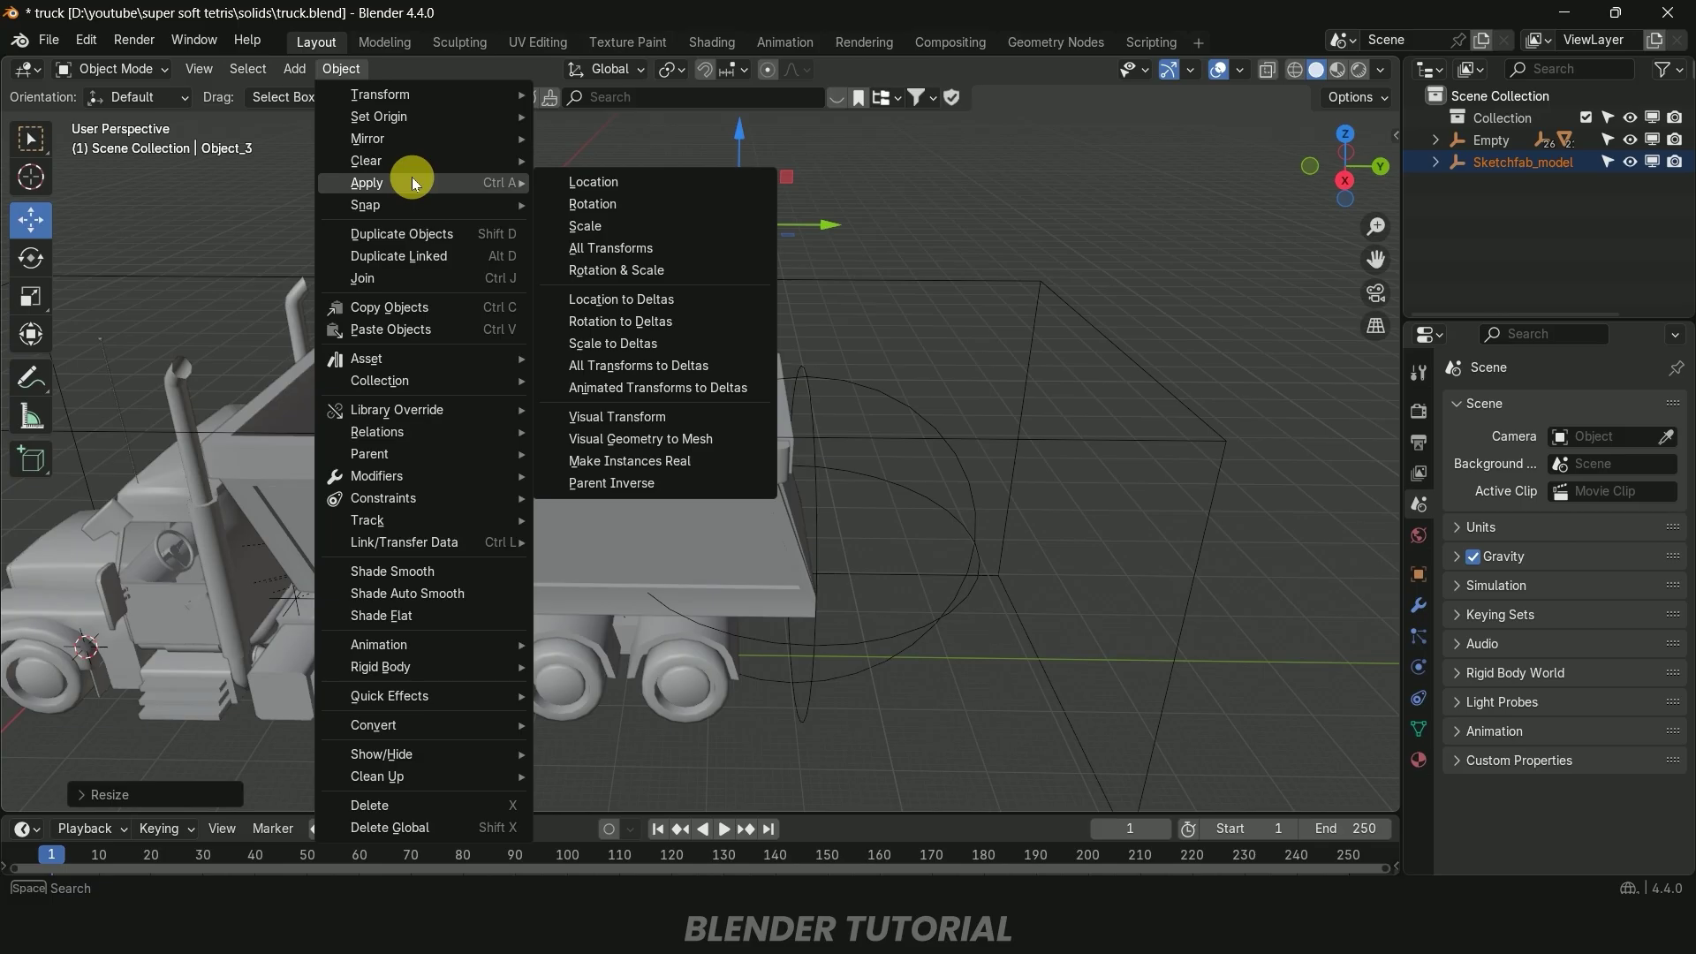
{"action": "left_click", "coordinate": [568, 219]}
Move the soccer ball along Y above the front half of the dump bed and set its origin to geometry
{"action": "left_click_drag", "start_coordinate": [811, 218], "coordinate": [548, 215]}
{"action": "middle_click_drag", "start_coordinate": [672, 287], "coordinate": [433, 227]}
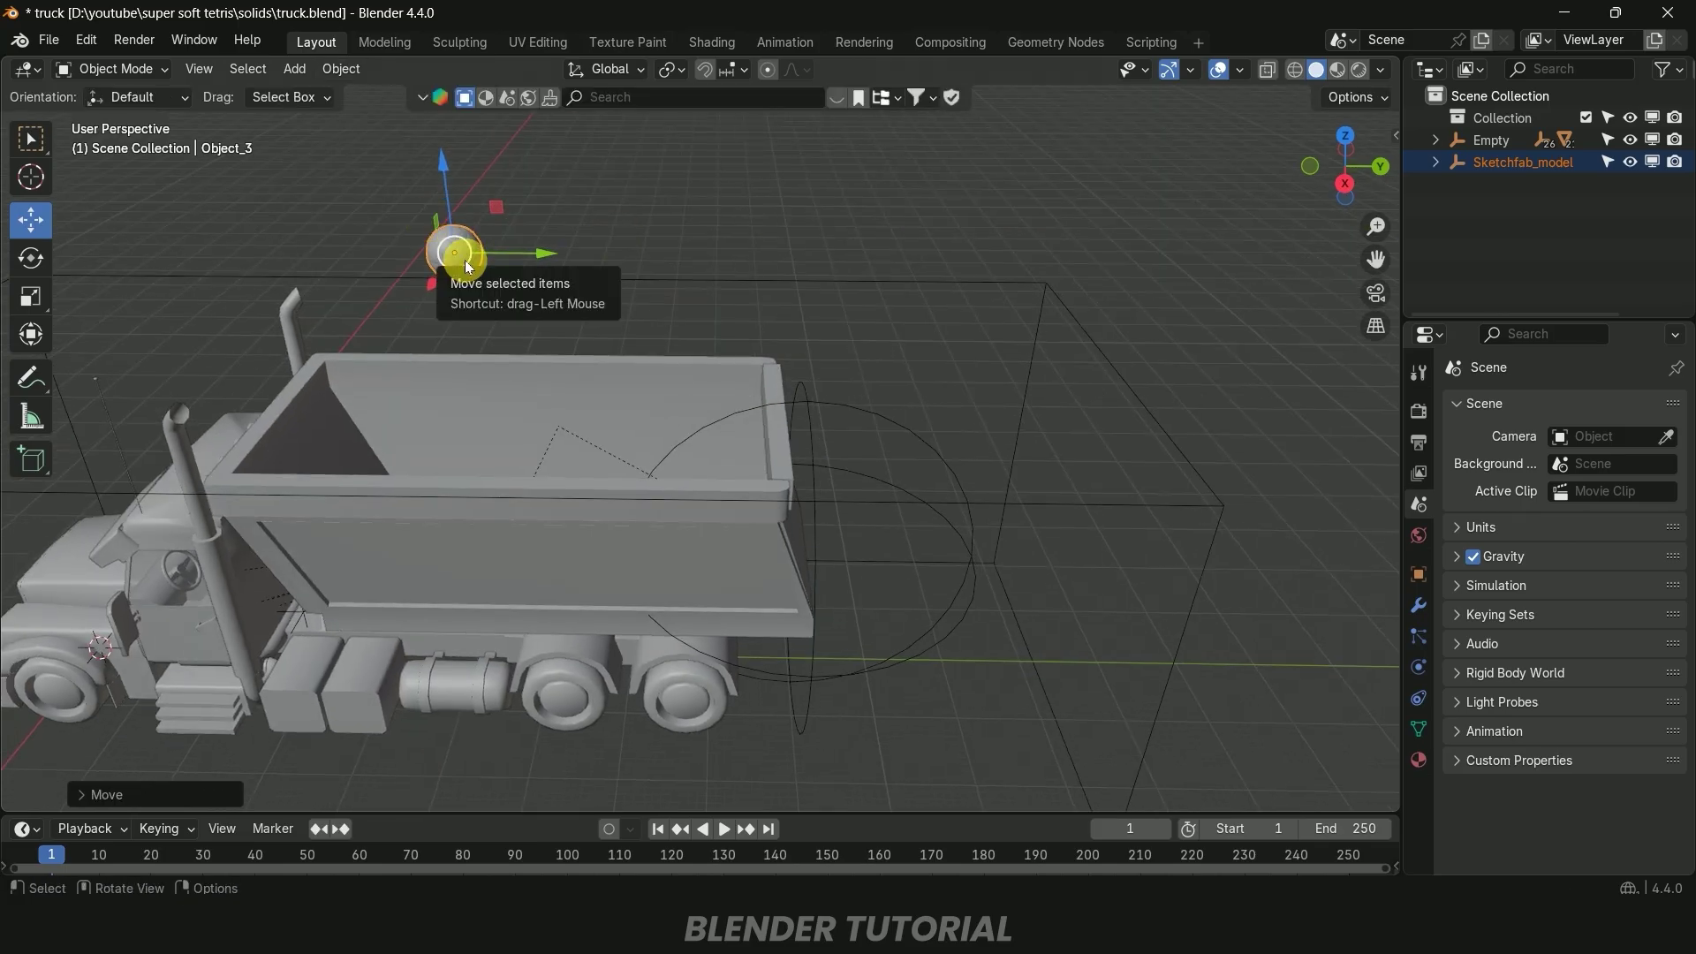
{"action": "left_click", "coordinate": [342, 69]}
{"action": "mouse_move", "coordinate": [396, 119]}
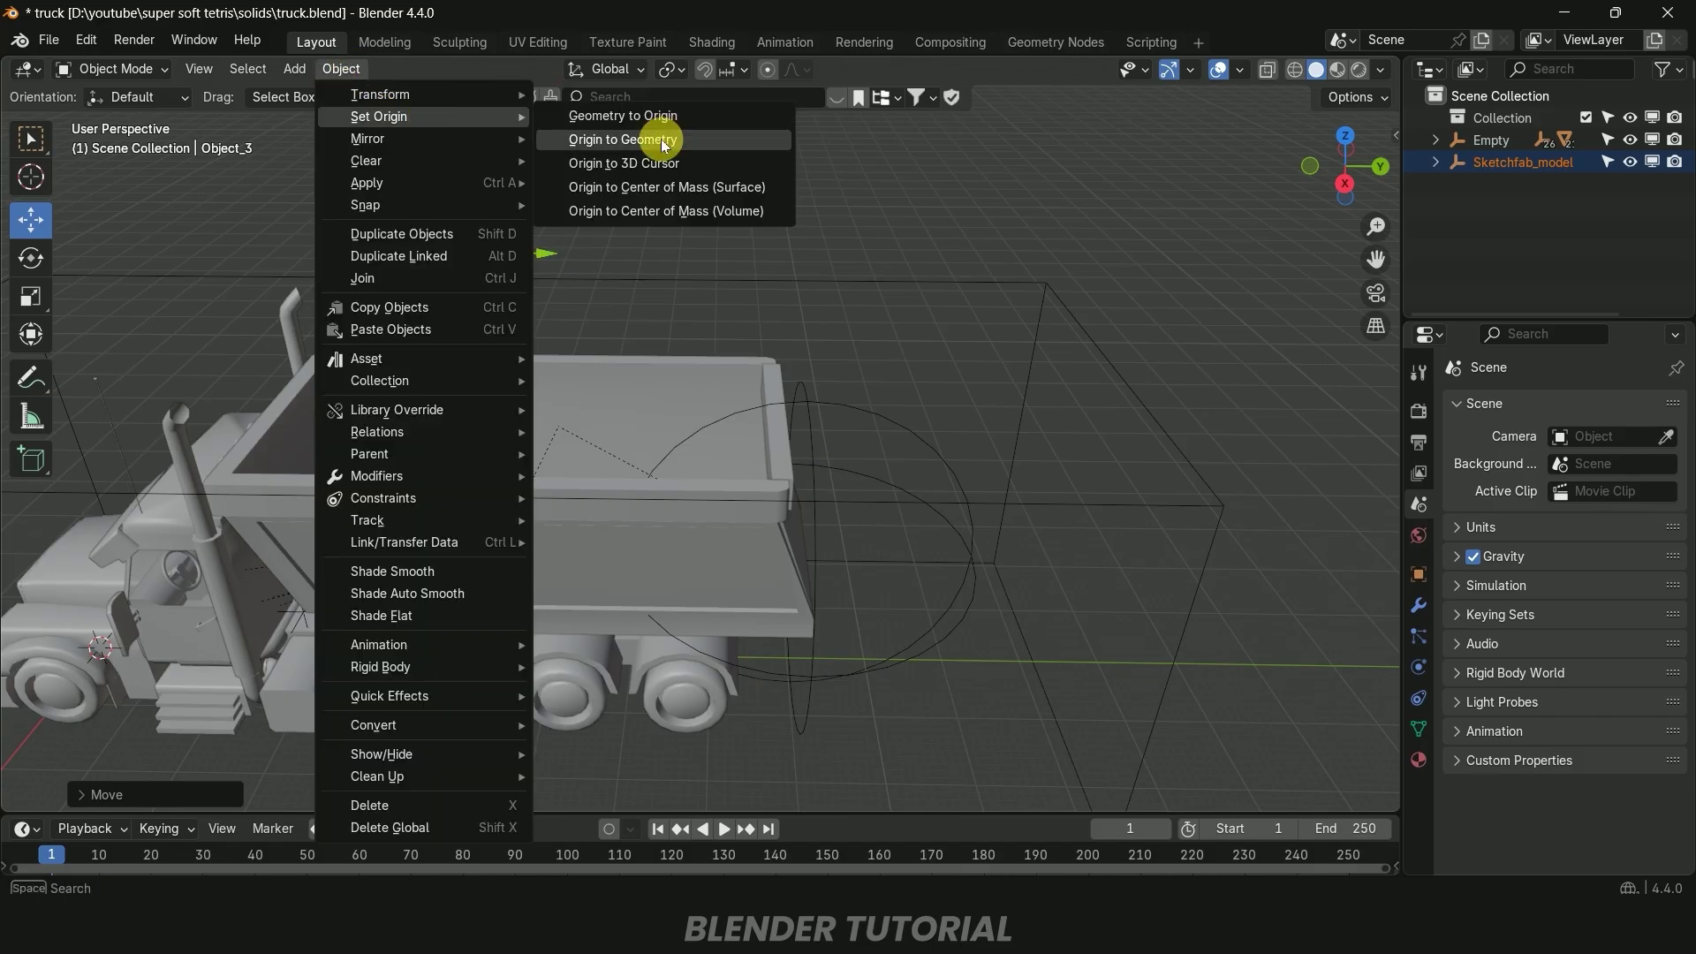
{"action": "left_click", "coordinate": [644, 140]}
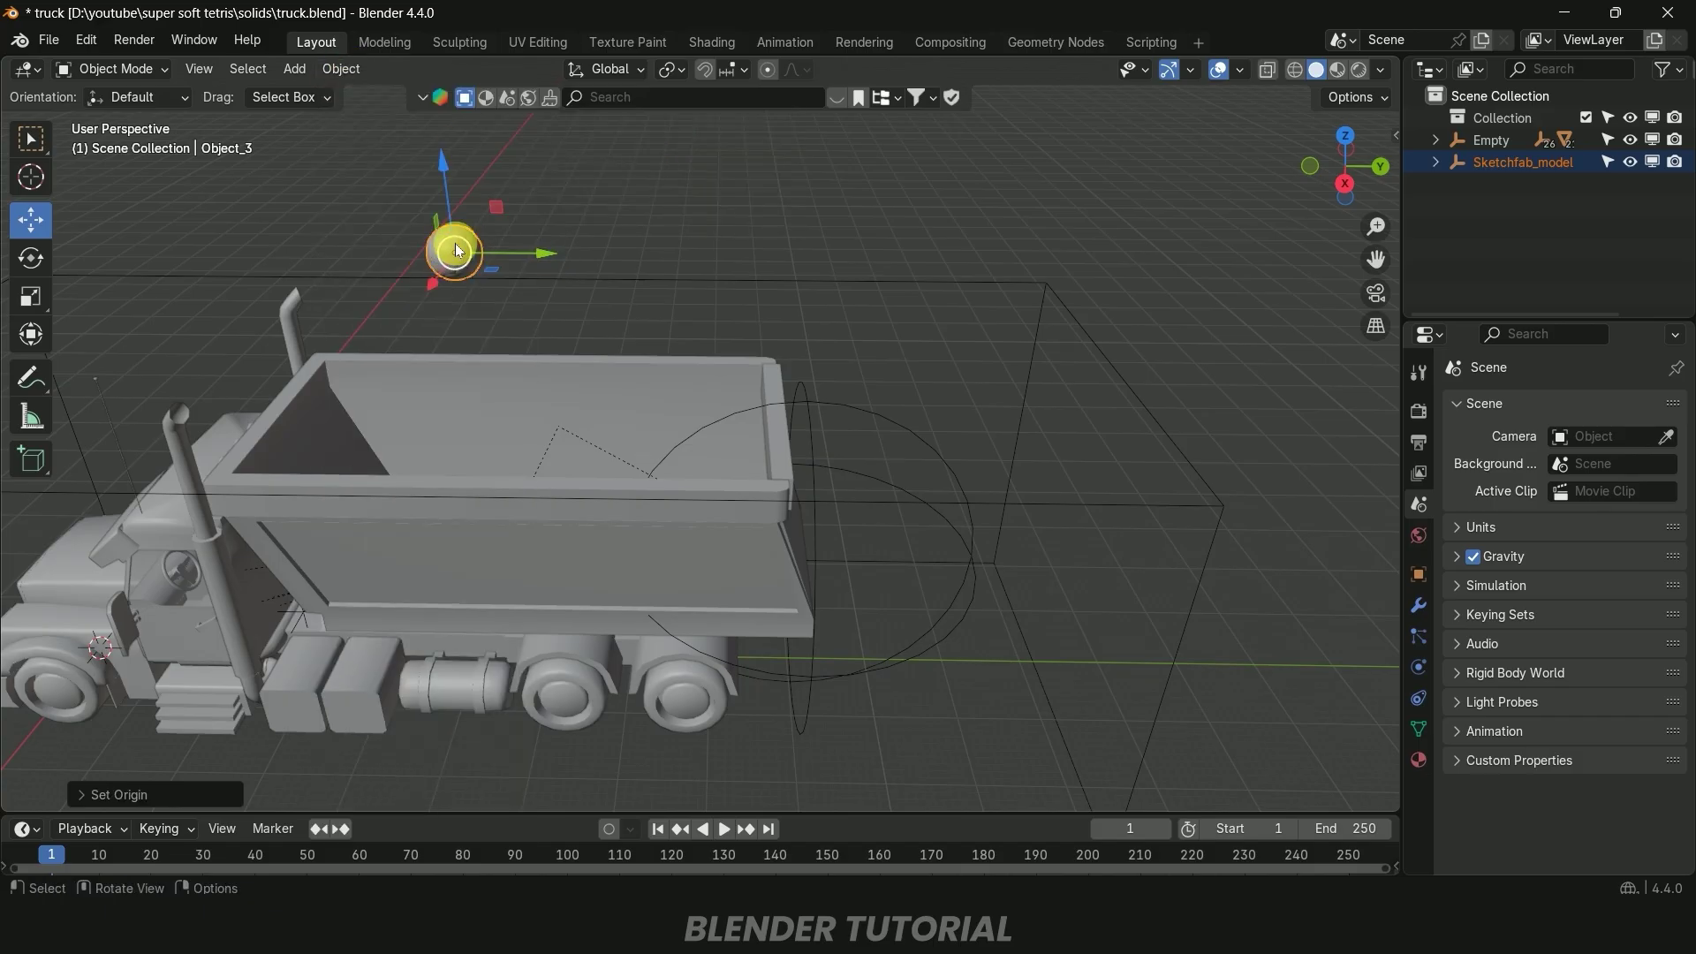
Give the soccer ball an active rigid body with a Sphere collision shape
{"action": "left_click", "coordinate": [556, 358]}
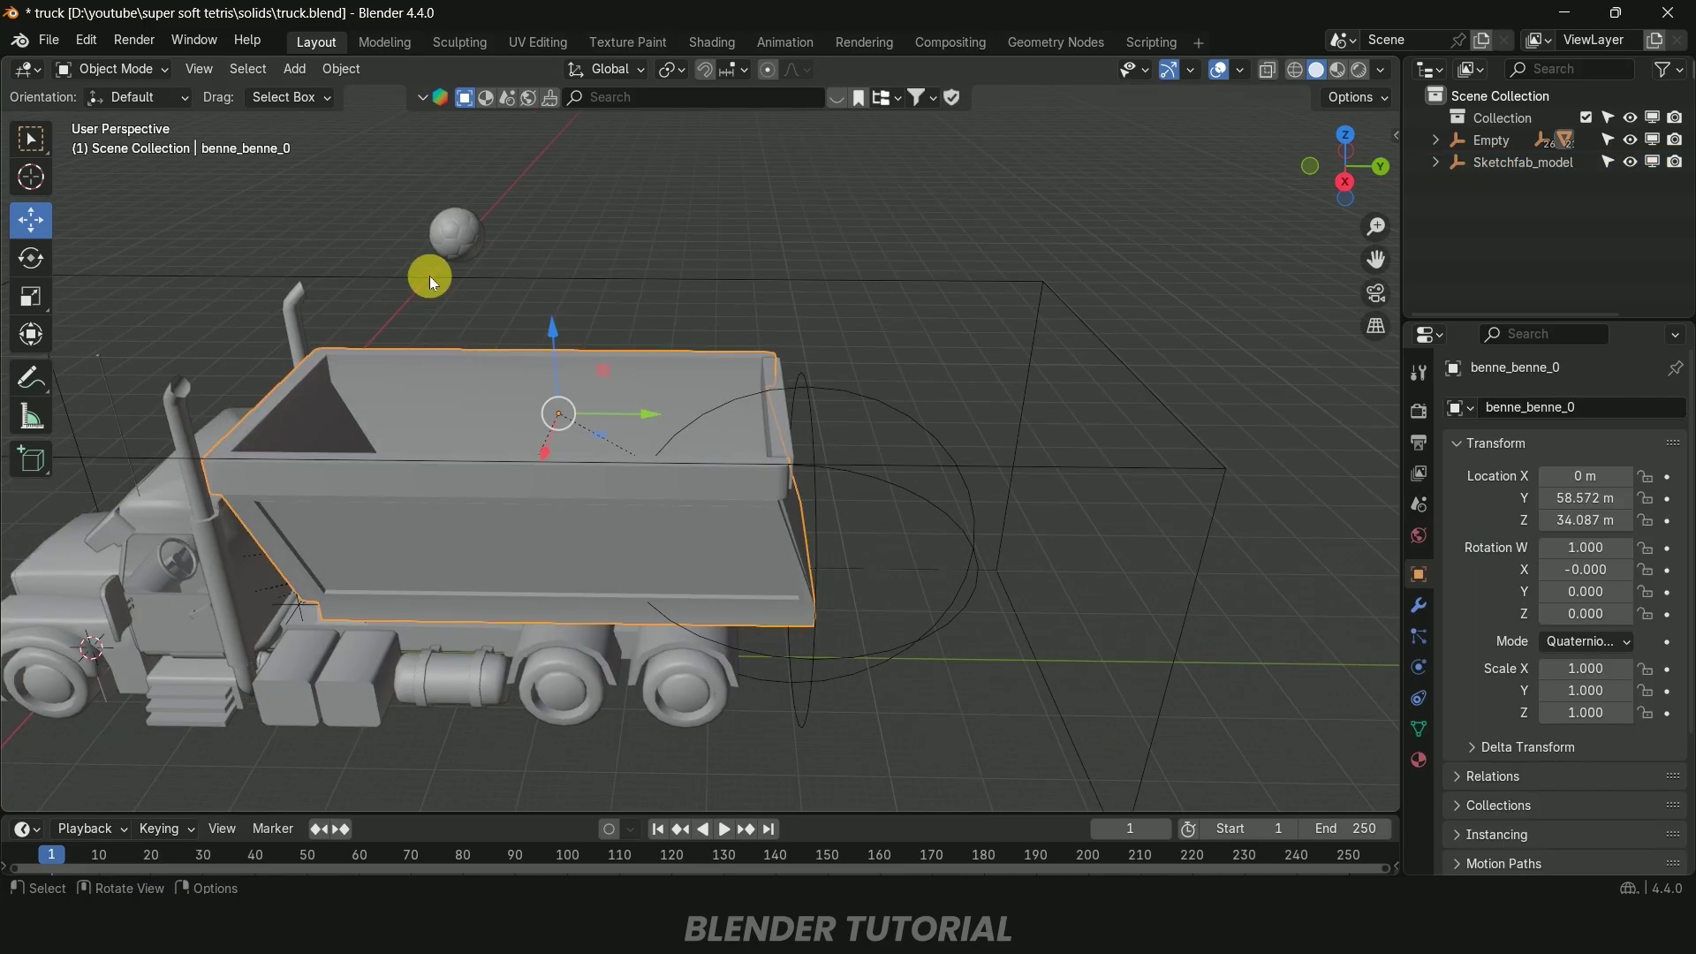
{"action": "left_click", "coordinate": [461, 228]}
{"action": "left_click", "coordinate": [1420, 667]}
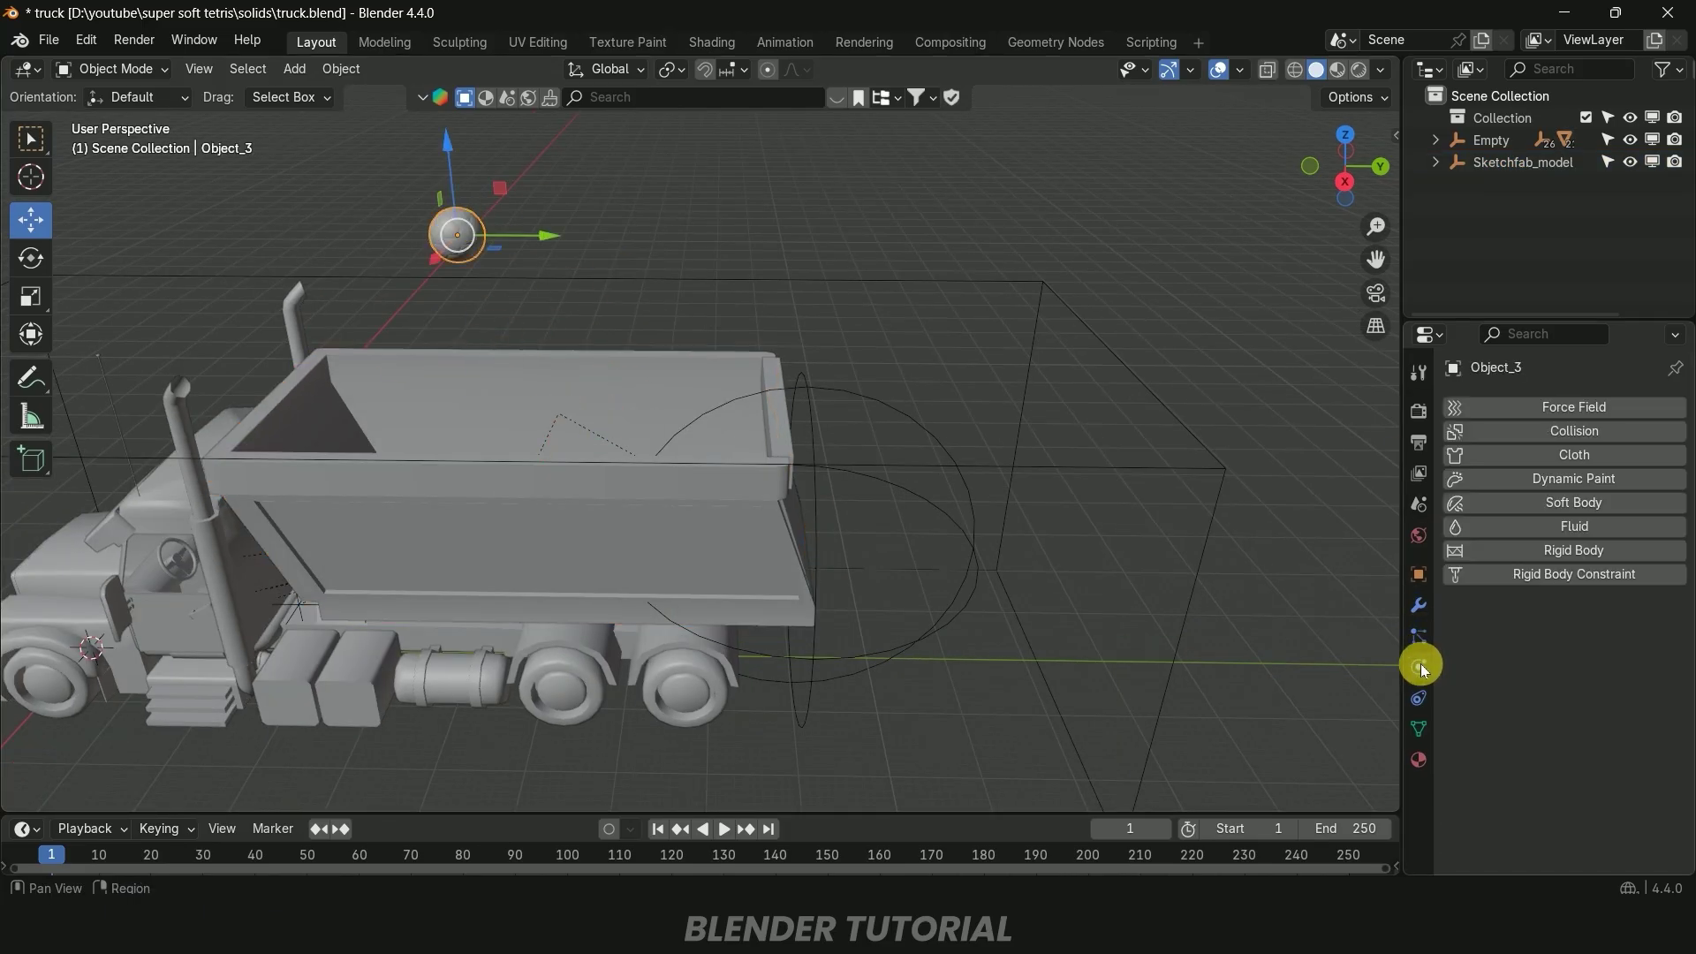
{"action": "left_click", "coordinate": [1566, 551]}
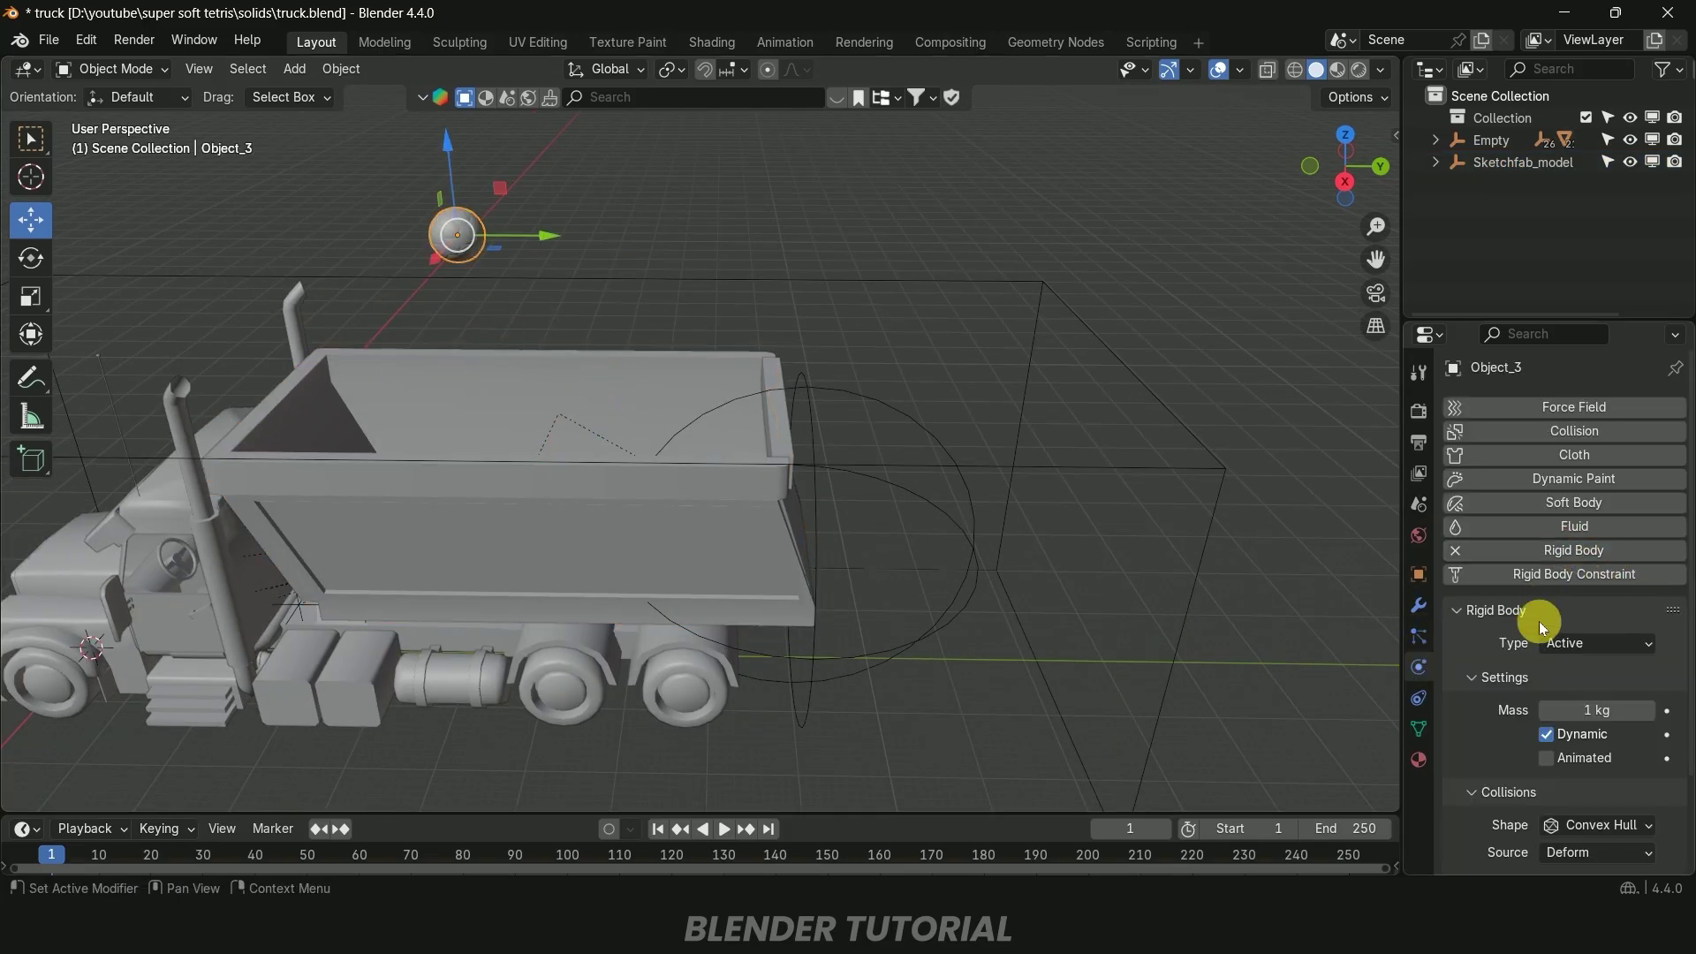
{"action": "scroll", "coordinate": [1544, 550], "scroll_direction": "down", "scroll_amount": 3}
{"action": "scroll", "coordinate": [1495, 616], "scroll_direction": "down", "scroll_amount": 1}
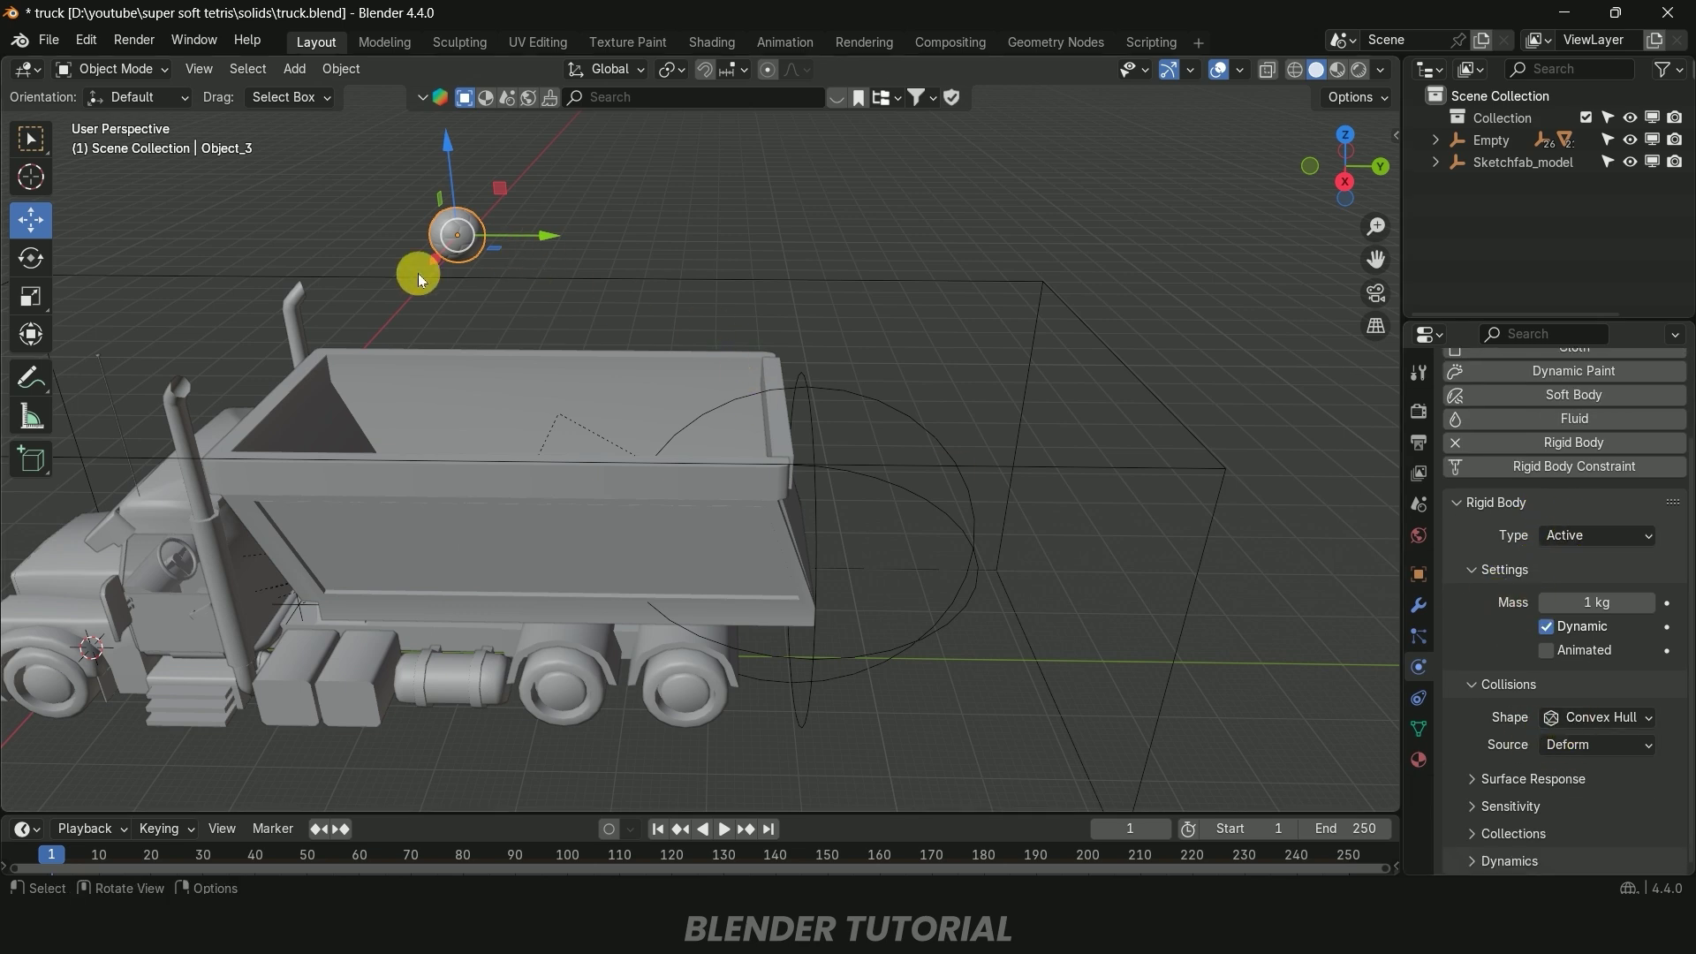
{"action": "left_click", "coordinate": [1590, 717]}
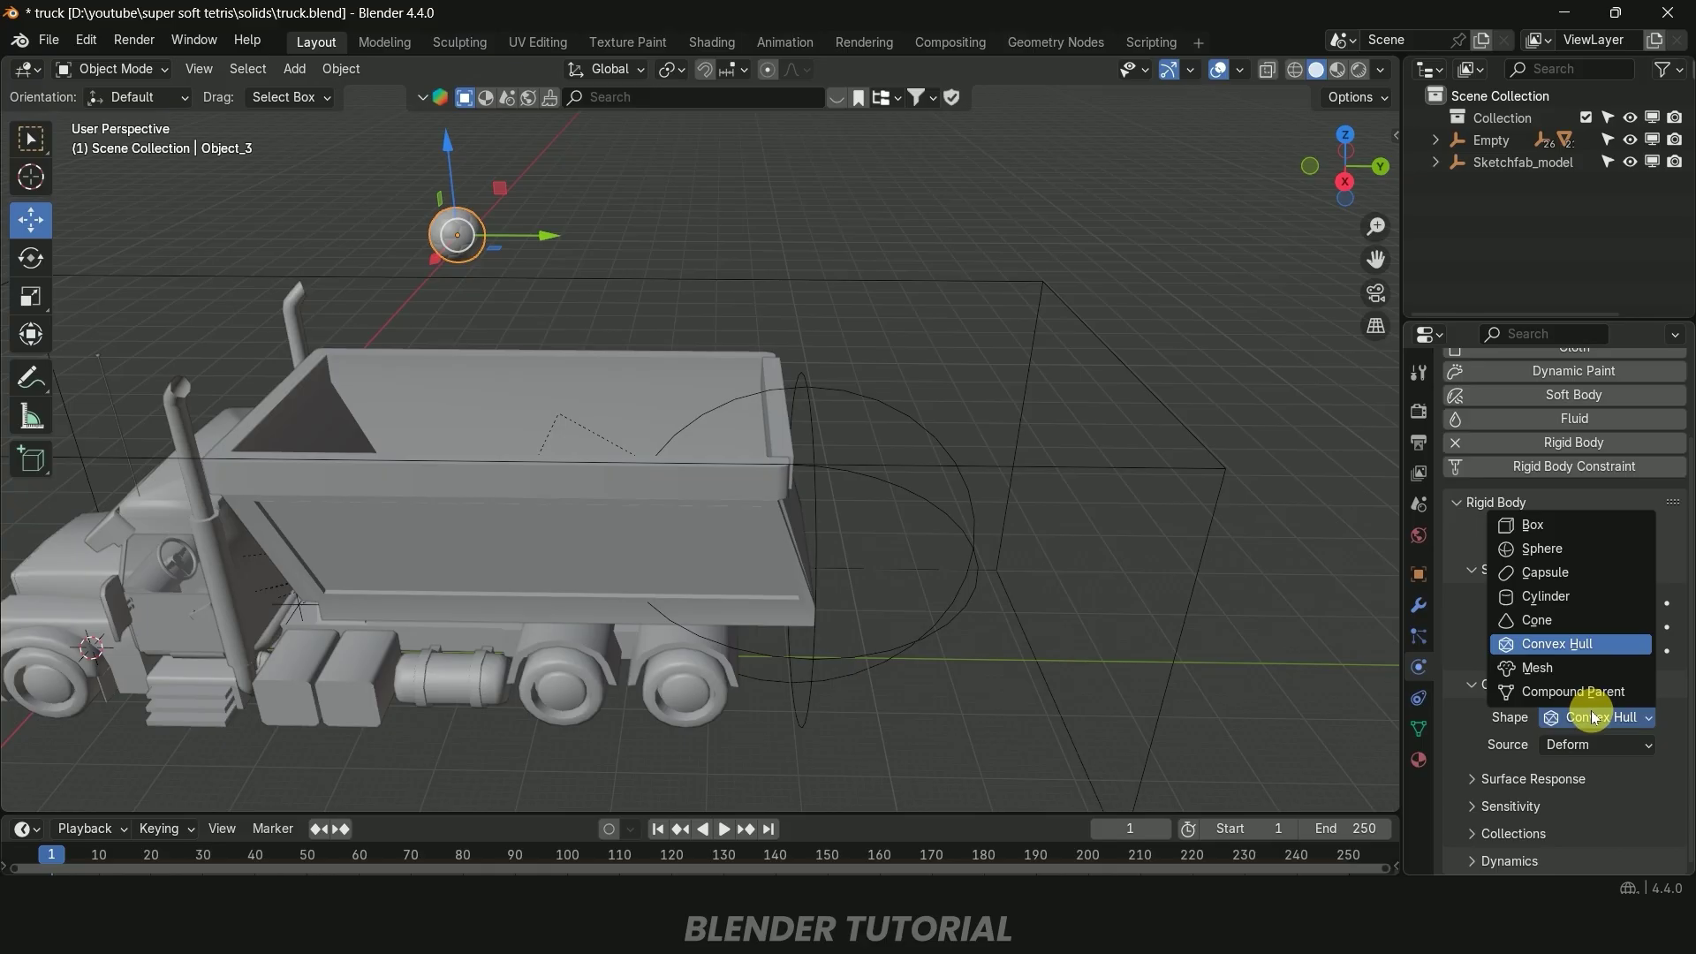
{"action": "left_click", "coordinate": [1541, 548]}
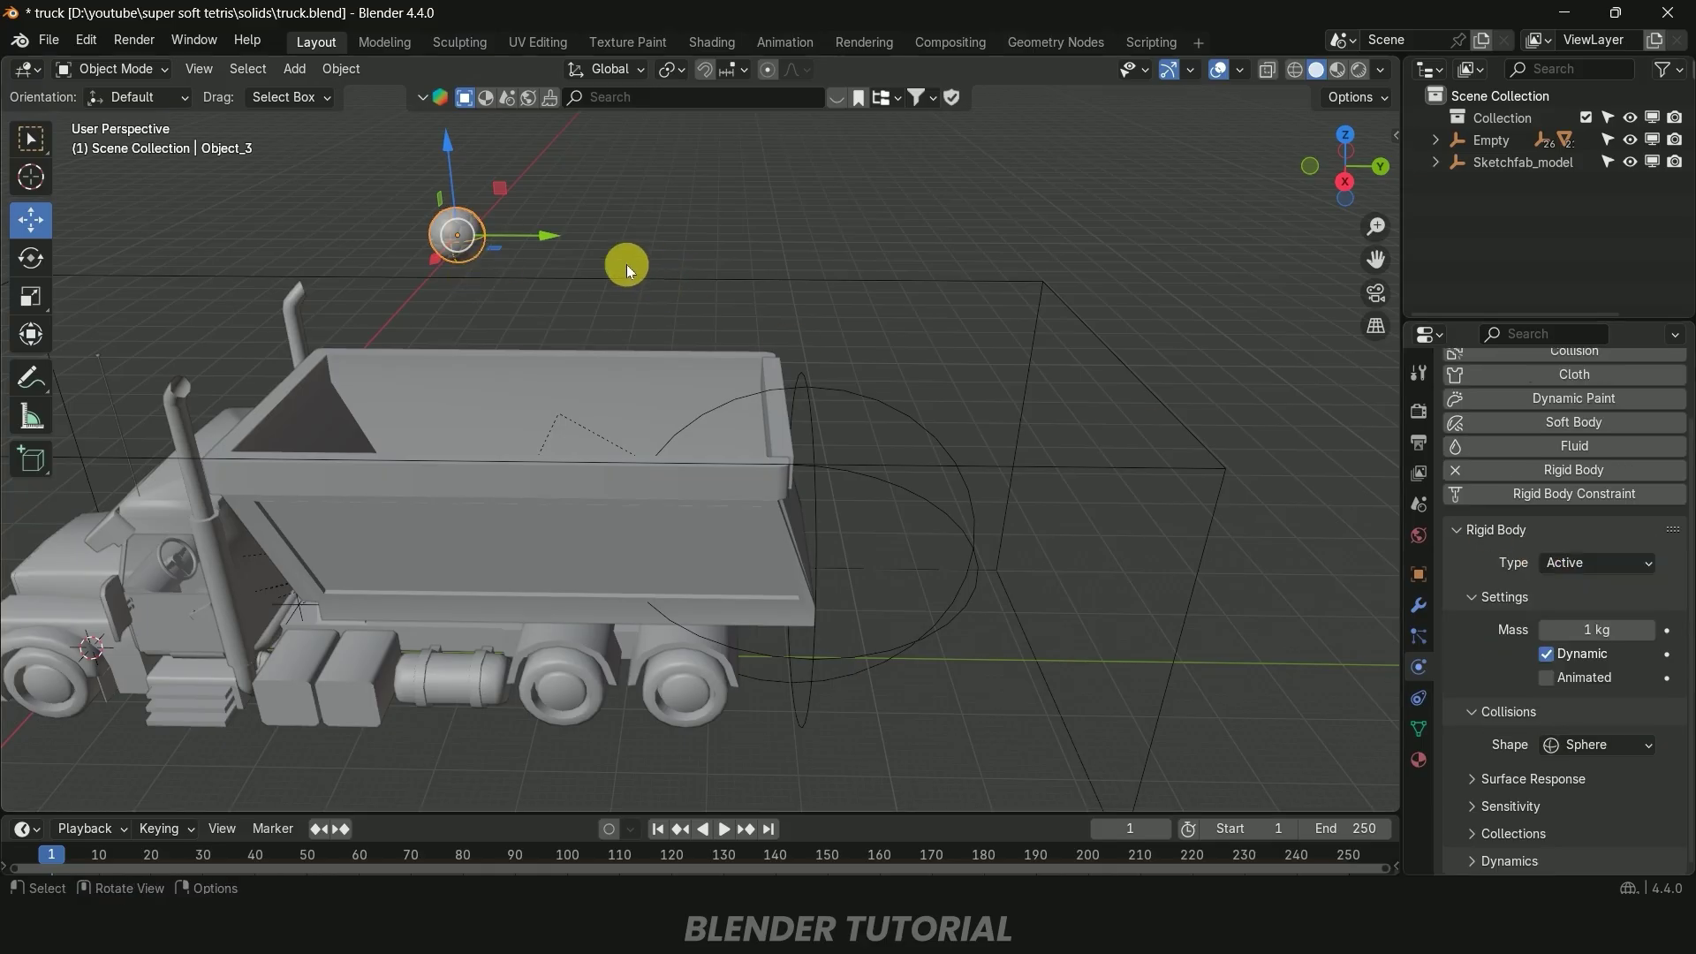
{"action": "left_click", "coordinate": [1609, 744]}
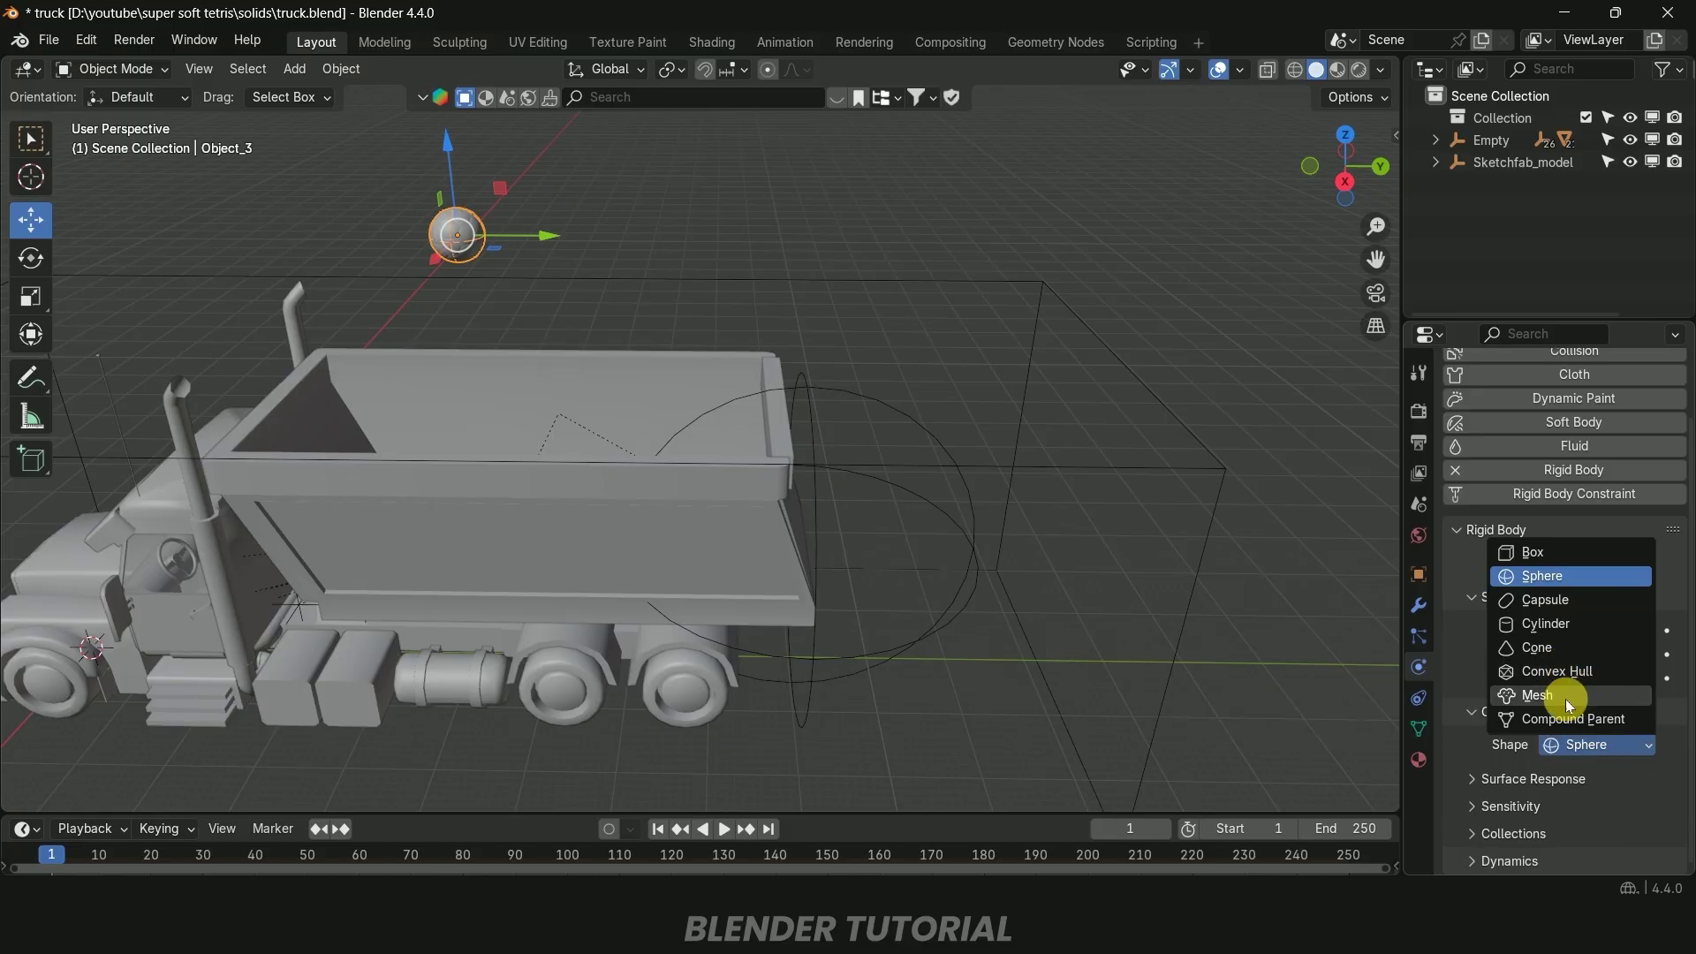
Play the simulation to check how the ball falls toward the dump bed, and return to the first frame
{"action": "key", "text": "space"}
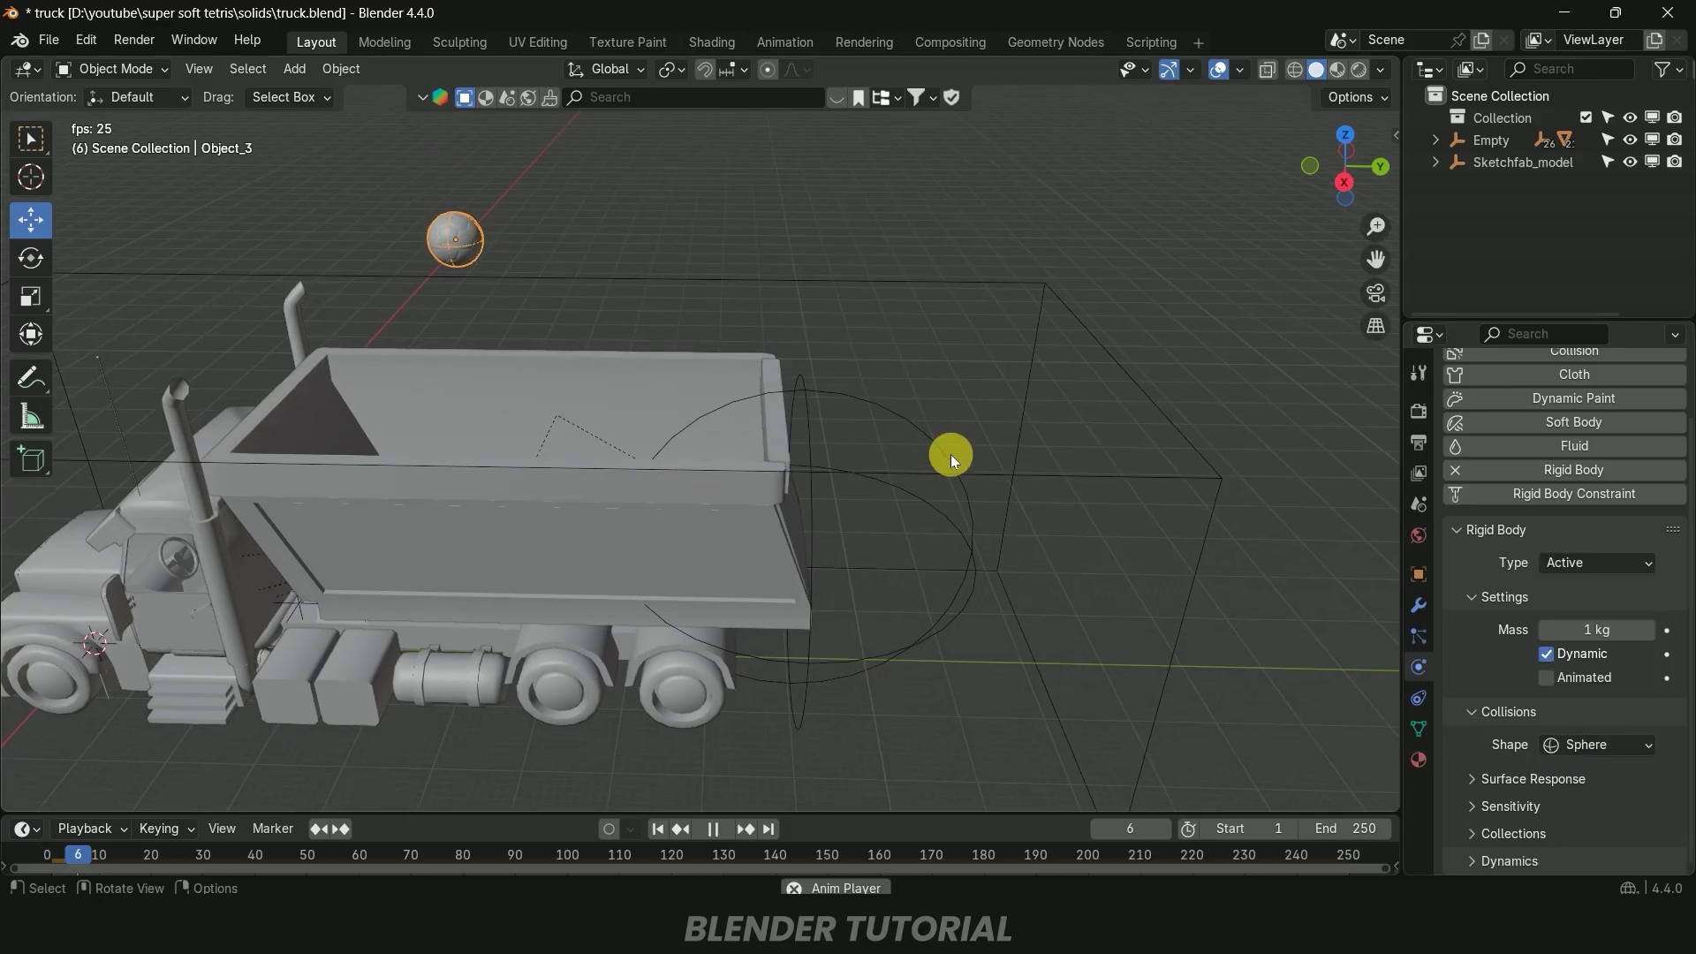
{"action": "middle_click_drag", "start_coordinate": [586, 512], "coordinate": [712, 592]}
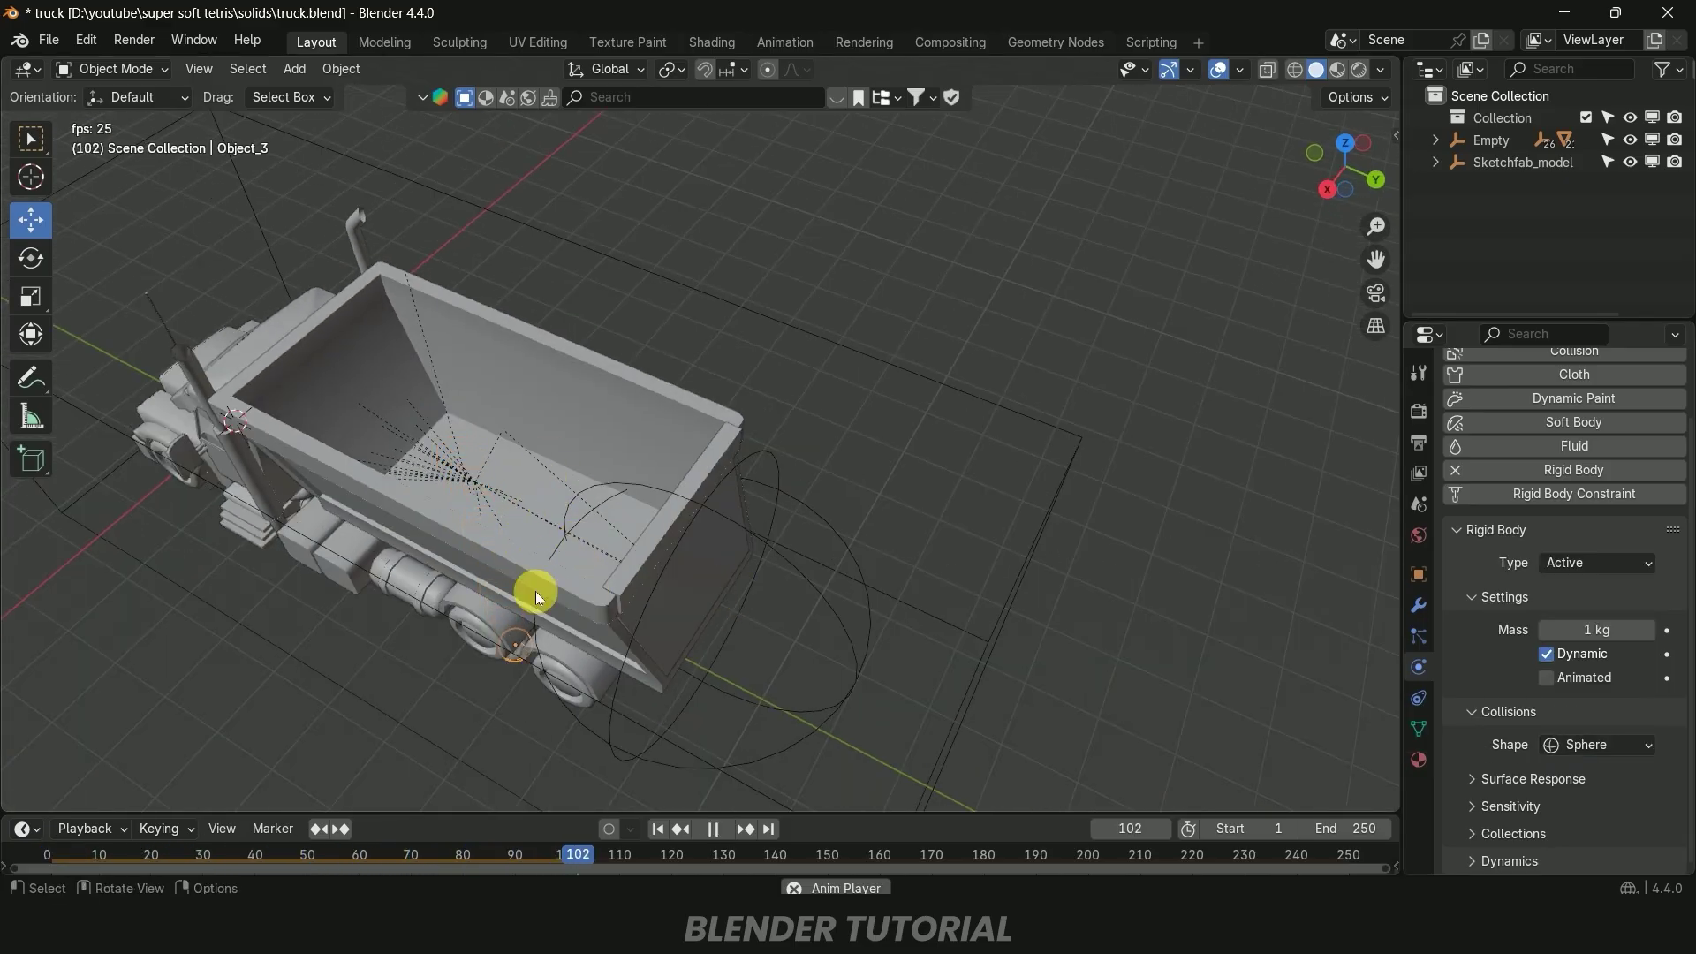
{"action": "key", "text": "space"}
{"action": "left_click", "coordinate": [657, 829]}
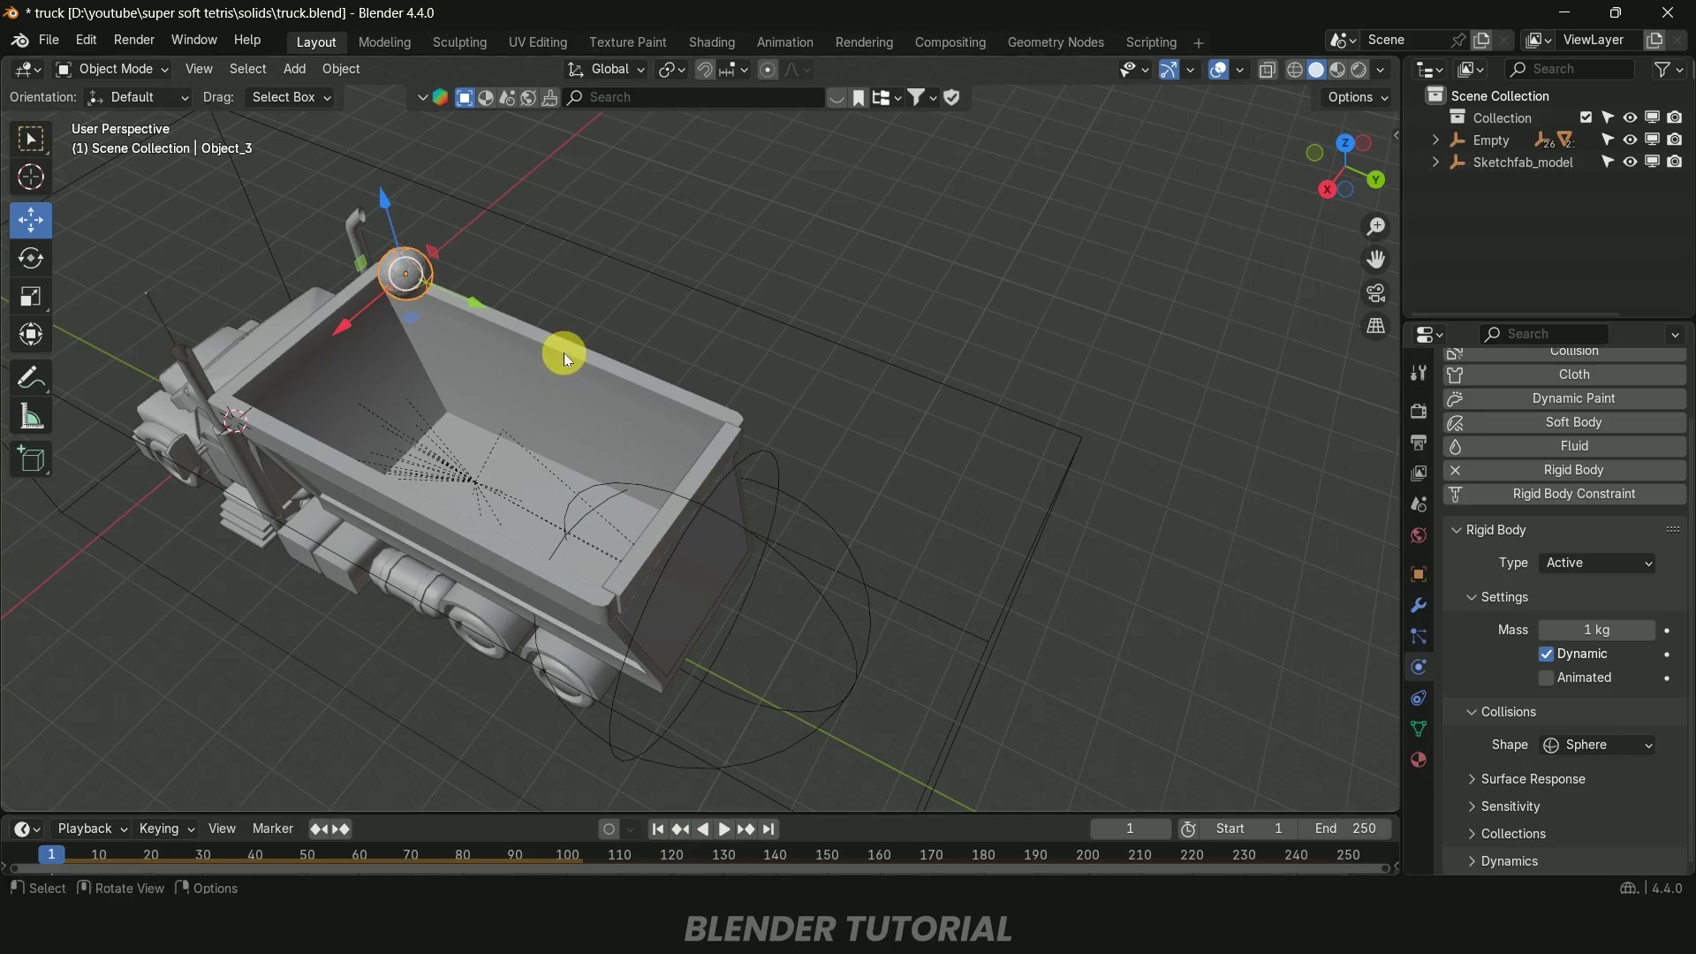
Add a rigid body to the dump bed and set its type to Passive
{"action": "middle_click_drag", "start_coordinate": [647, 482], "coordinate": [682, 433]}
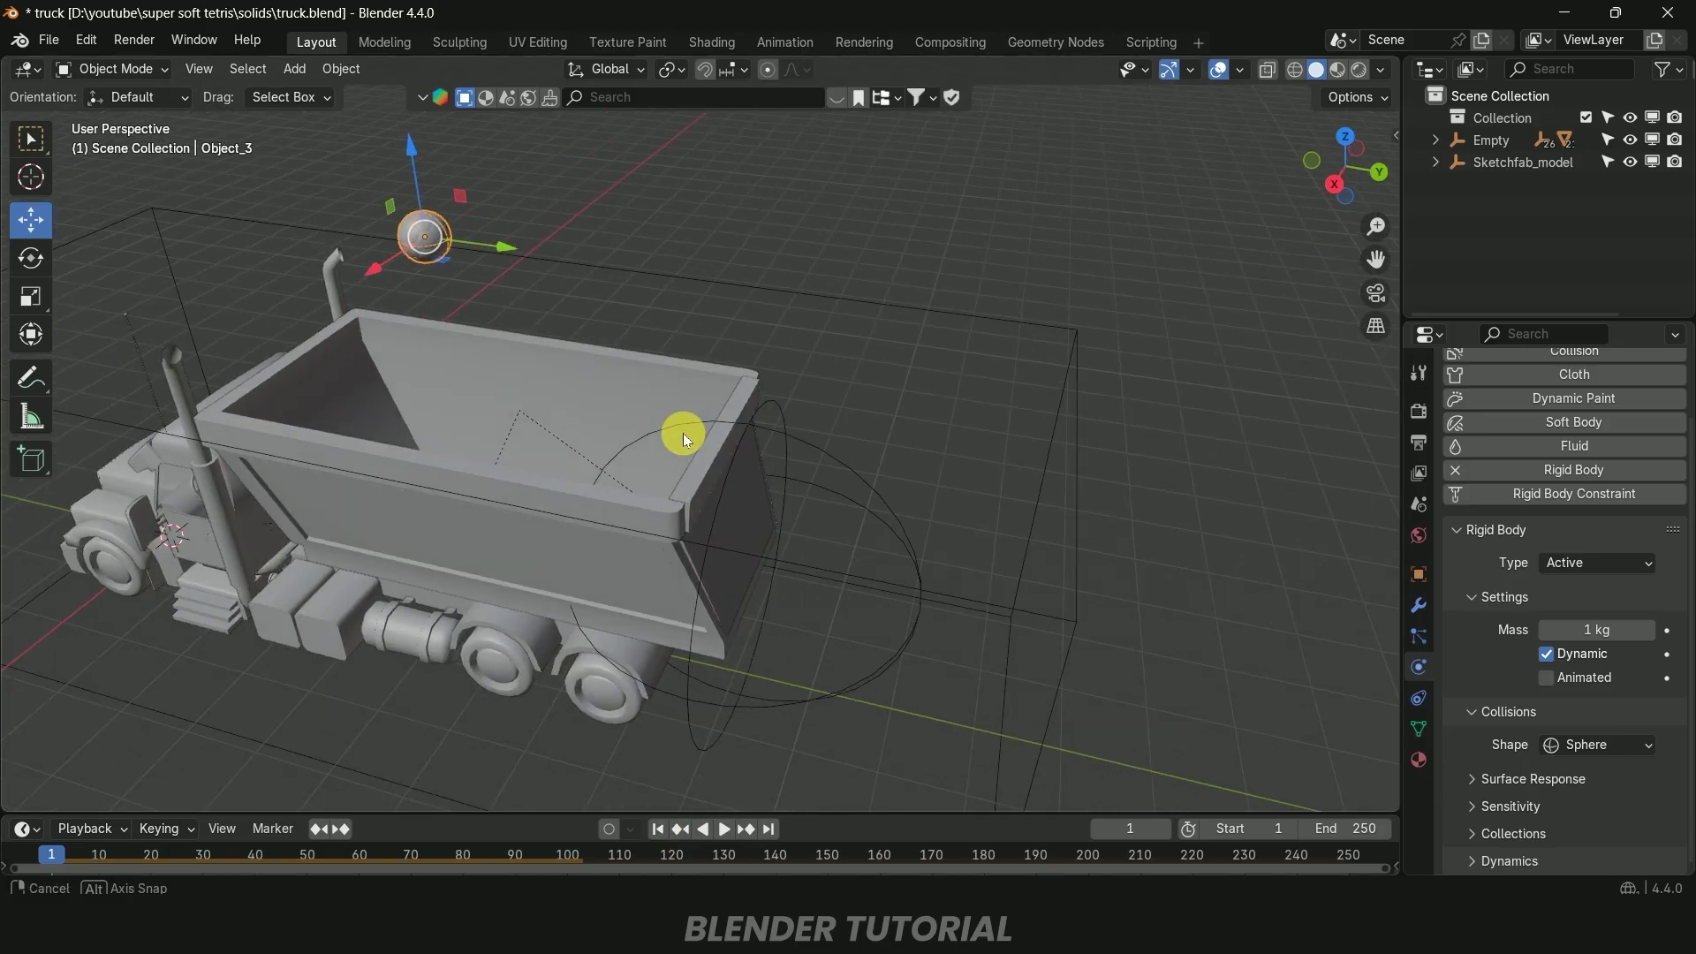
{"action": "left_click", "coordinate": [553, 367]}
{"action": "left_click", "coordinate": [1554, 550]}
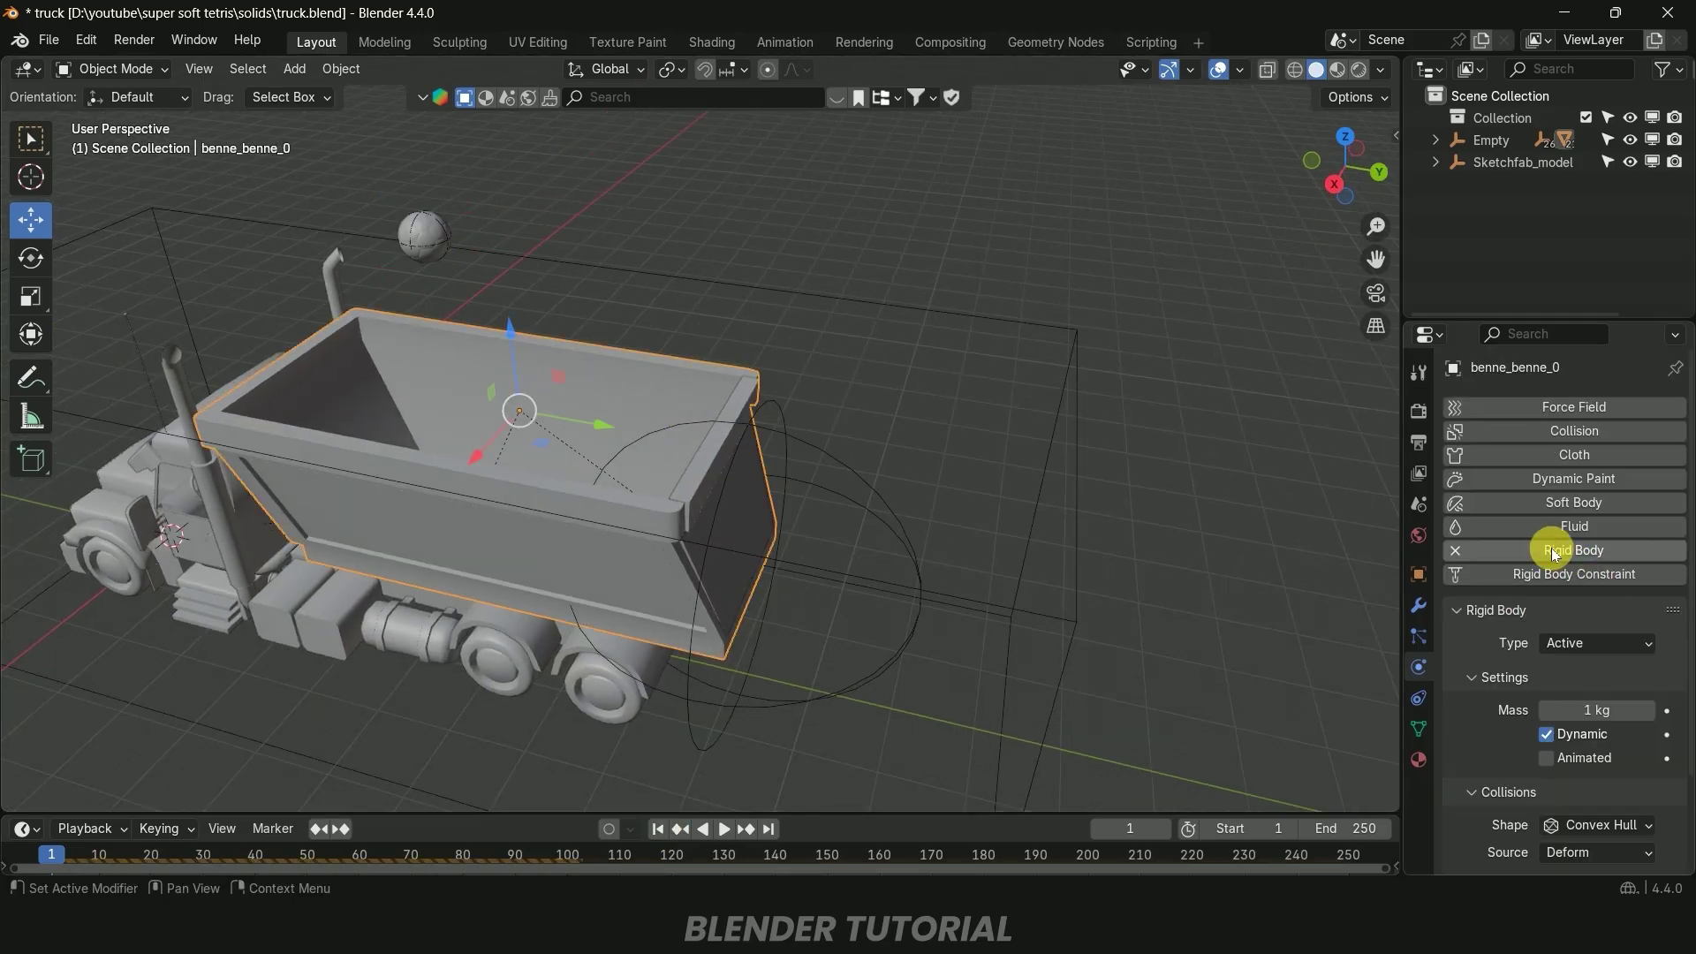
{"action": "left_click", "coordinate": [1575, 652]}
{"action": "left_click", "coordinate": [1590, 692]}
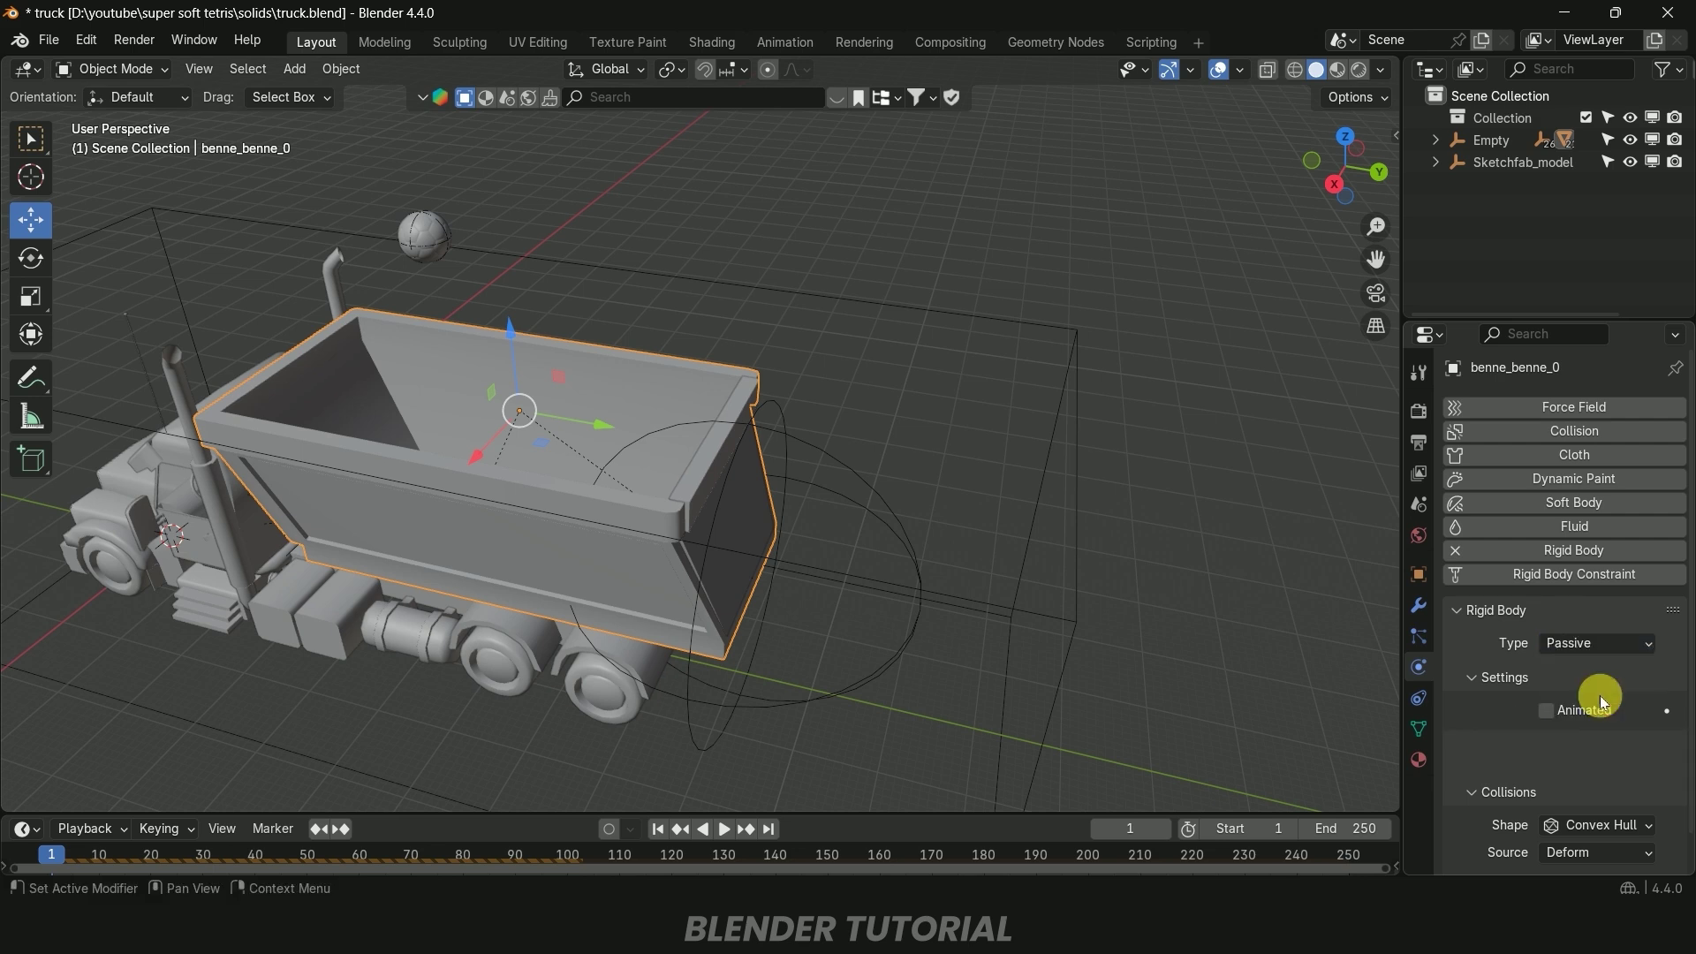
{"action": "scroll", "coordinate": [1499, 700], "scroll_direction": "down", "scroll_amount": 1}
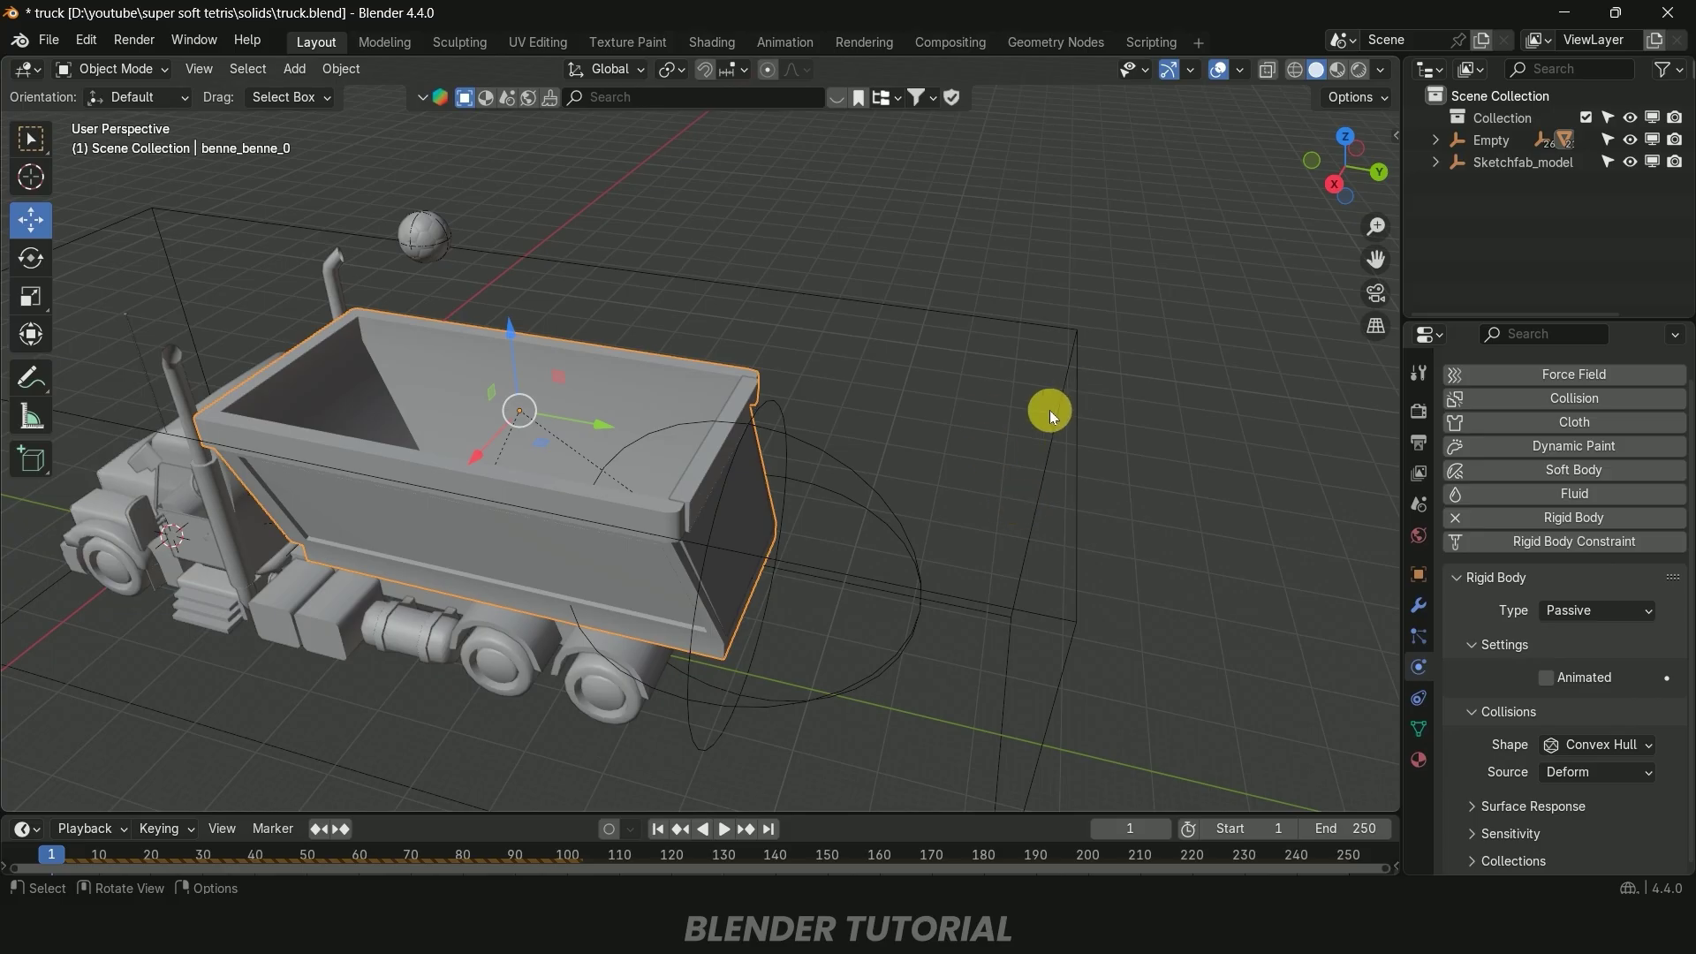
Play the simulation to examine how the ball collides with the passive dump bed, and return to frame 1
{"action": "middle_click_drag", "start_coordinate": [1049, 410], "coordinate": [1030, 422]}
{"action": "key", "text": "space"}
{"action": "middle_click_drag", "start_coordinate": [919, 443], "coordinate": [952, 425]}
{"action": "key", "text": "space"}
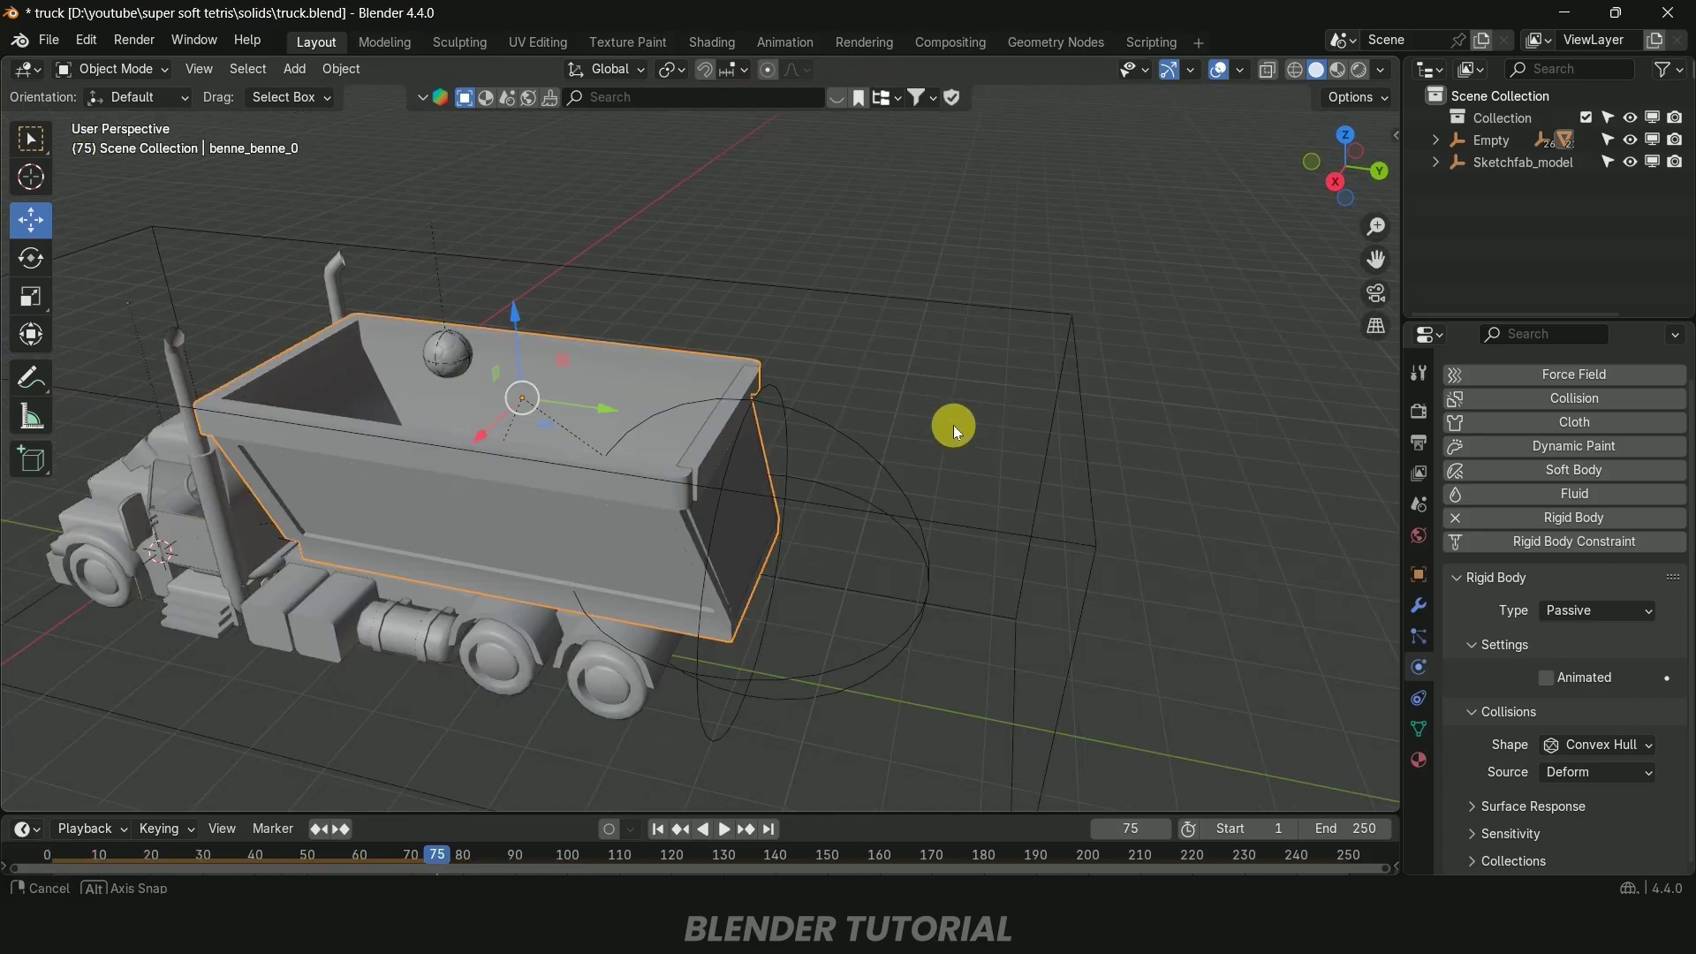
{"action": "scroll", "coordinate": [892, 475], "scroll_direction": "up", "scroll_amount": 2}
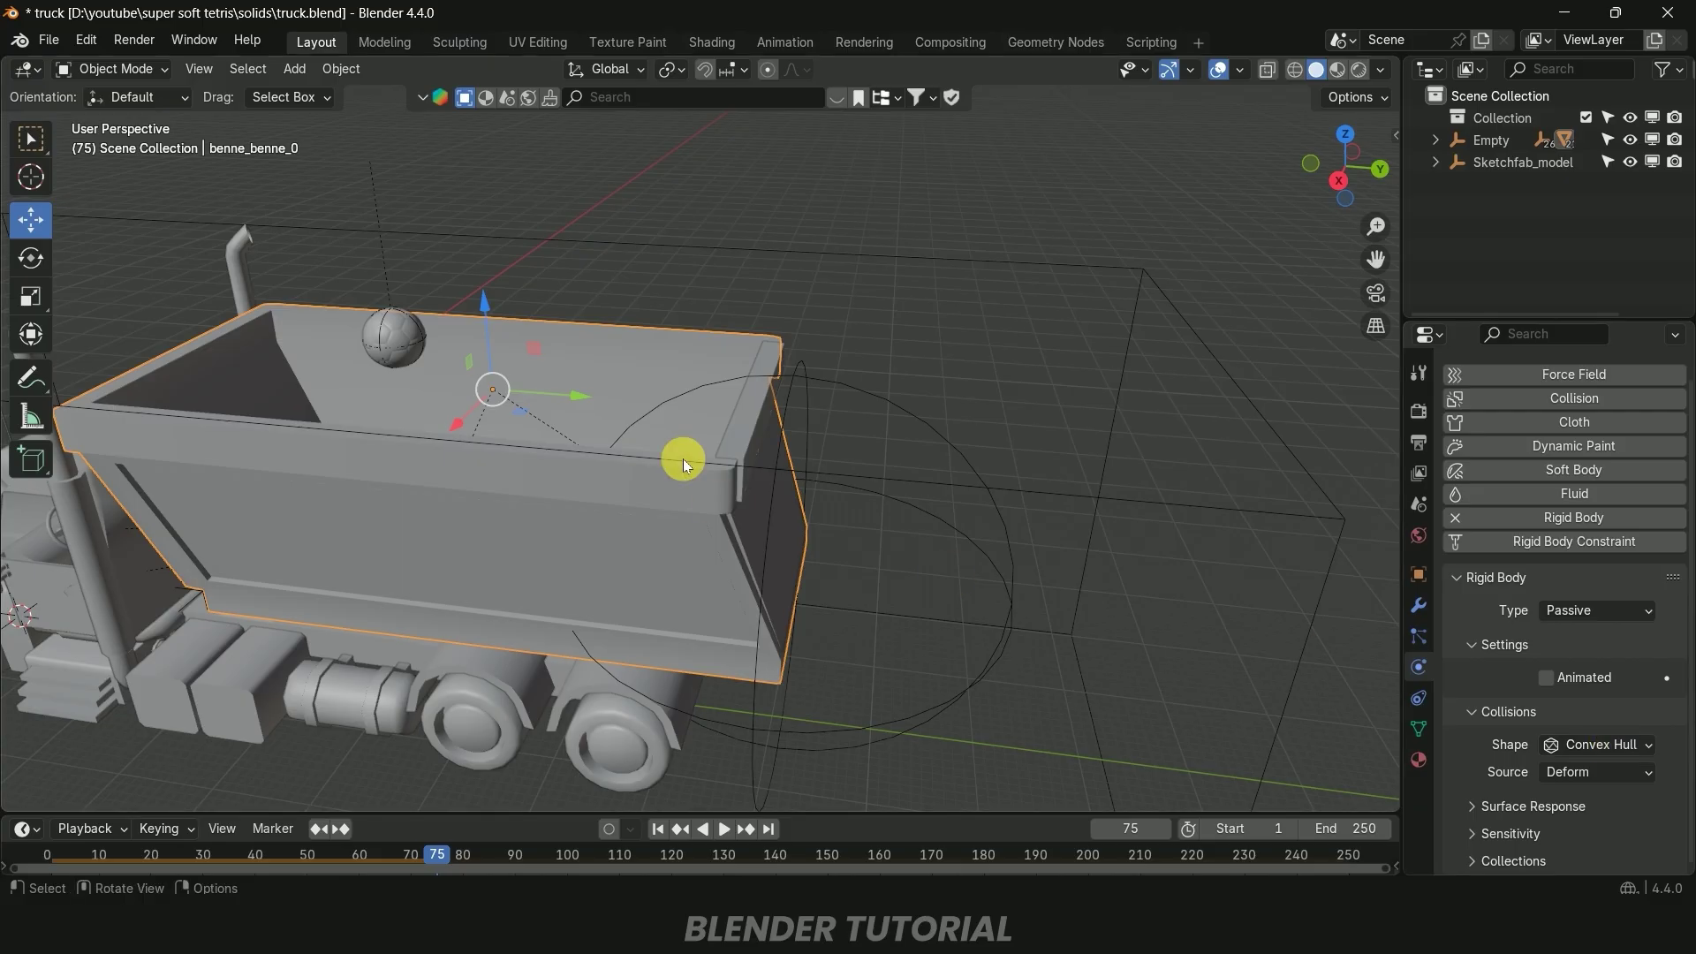
{"action": "key", "text": "space"}
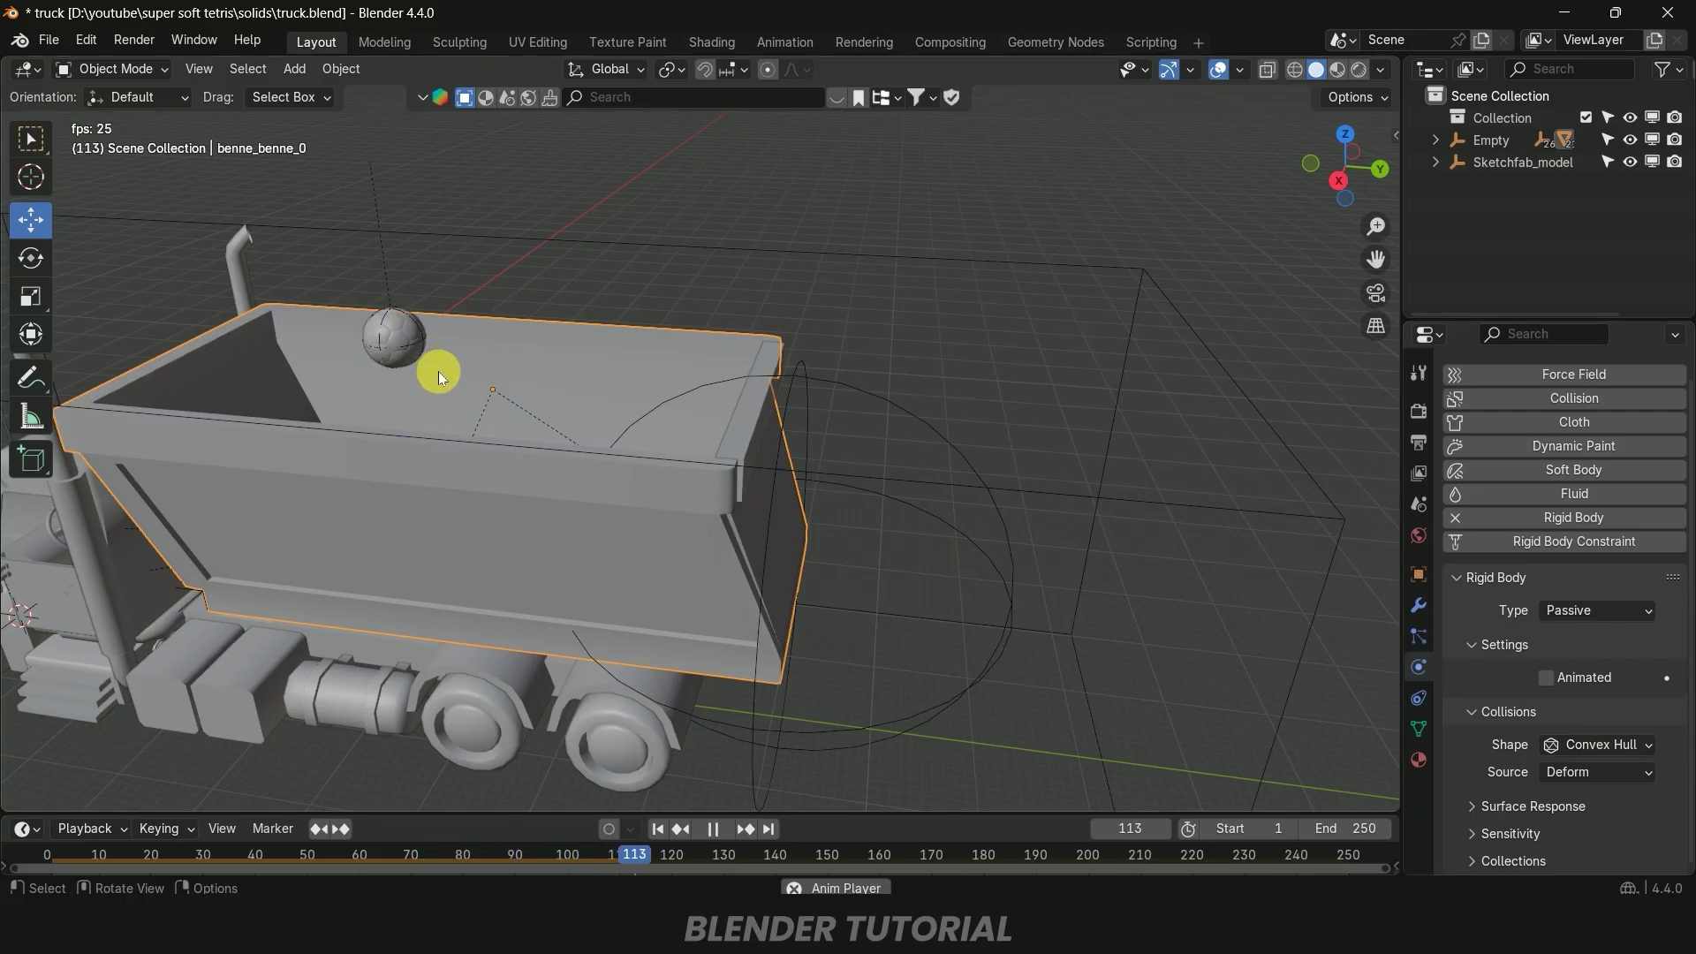
{"action": "key", "text": "space"}
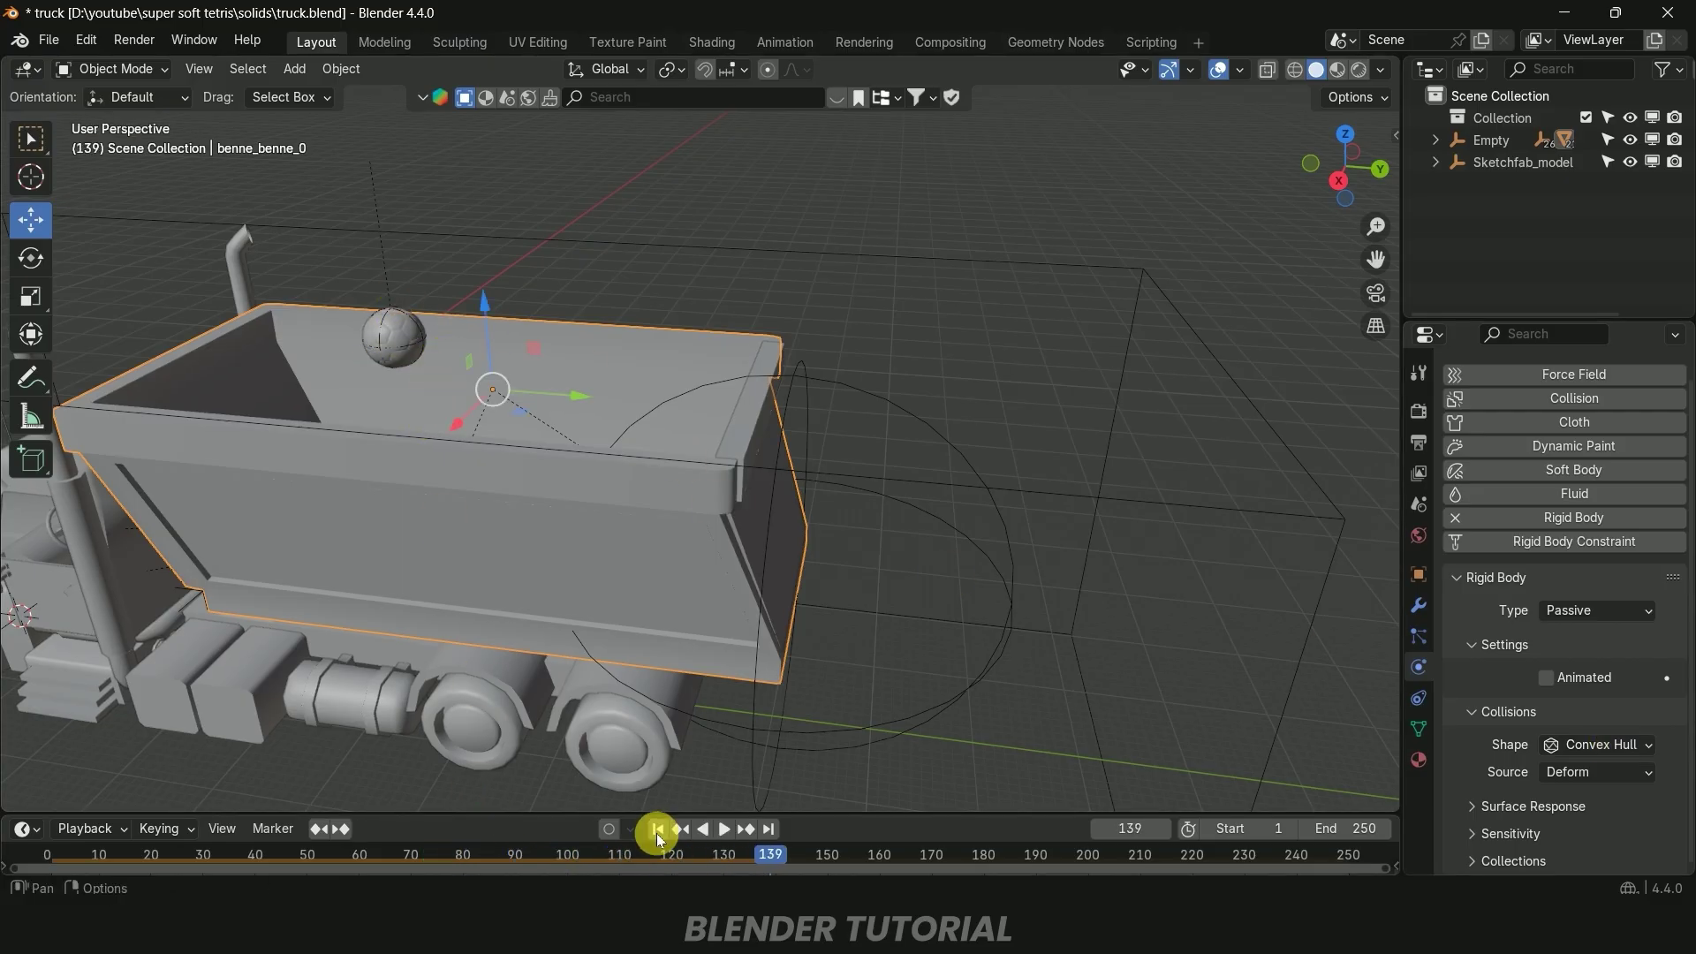
{"action": "left_click", "coordinate": [657, 829]}
Set the dump bed's rigid body collision shape to Mesh
{"action": "left_click", "coordinate": [1589, 746]}
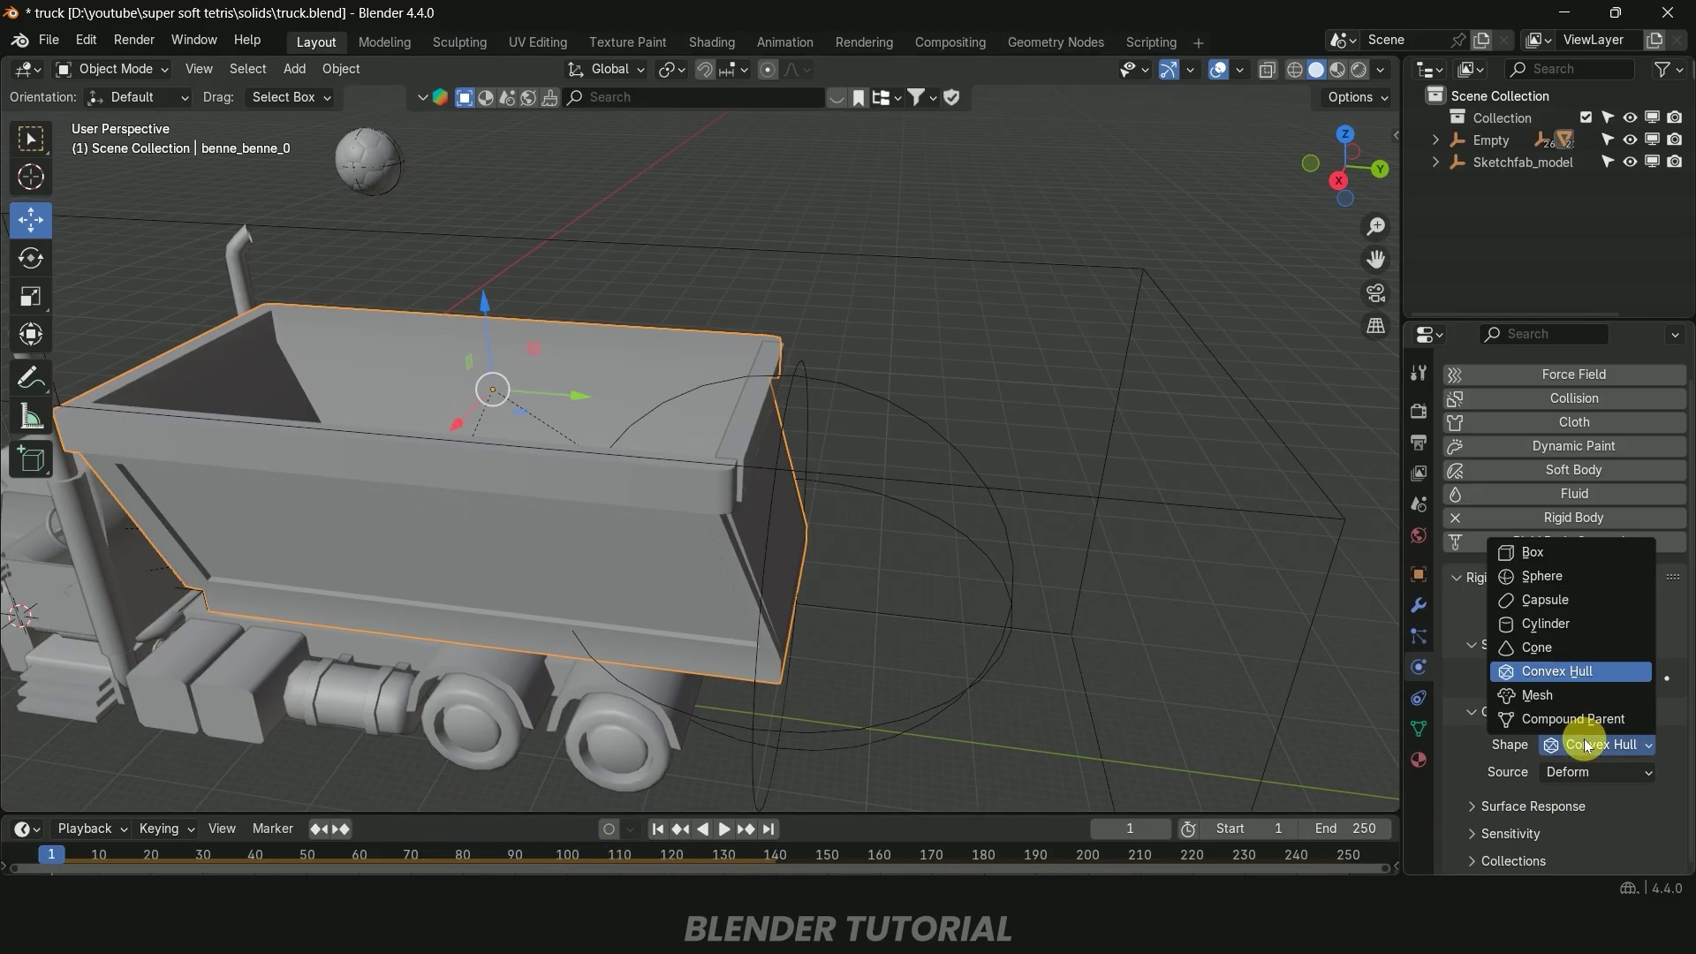
{"action": "left_click", "coordinate": [1542, 694]}
Play the simulation to examine how the ball lands in the dump bed with its mesh collision shape, and return to frame 1
{"action": "middle_click_drag", "start_coordinate": [946, 497], "coordinate": [955, 440]}
{"action": "key", "text": "space"}
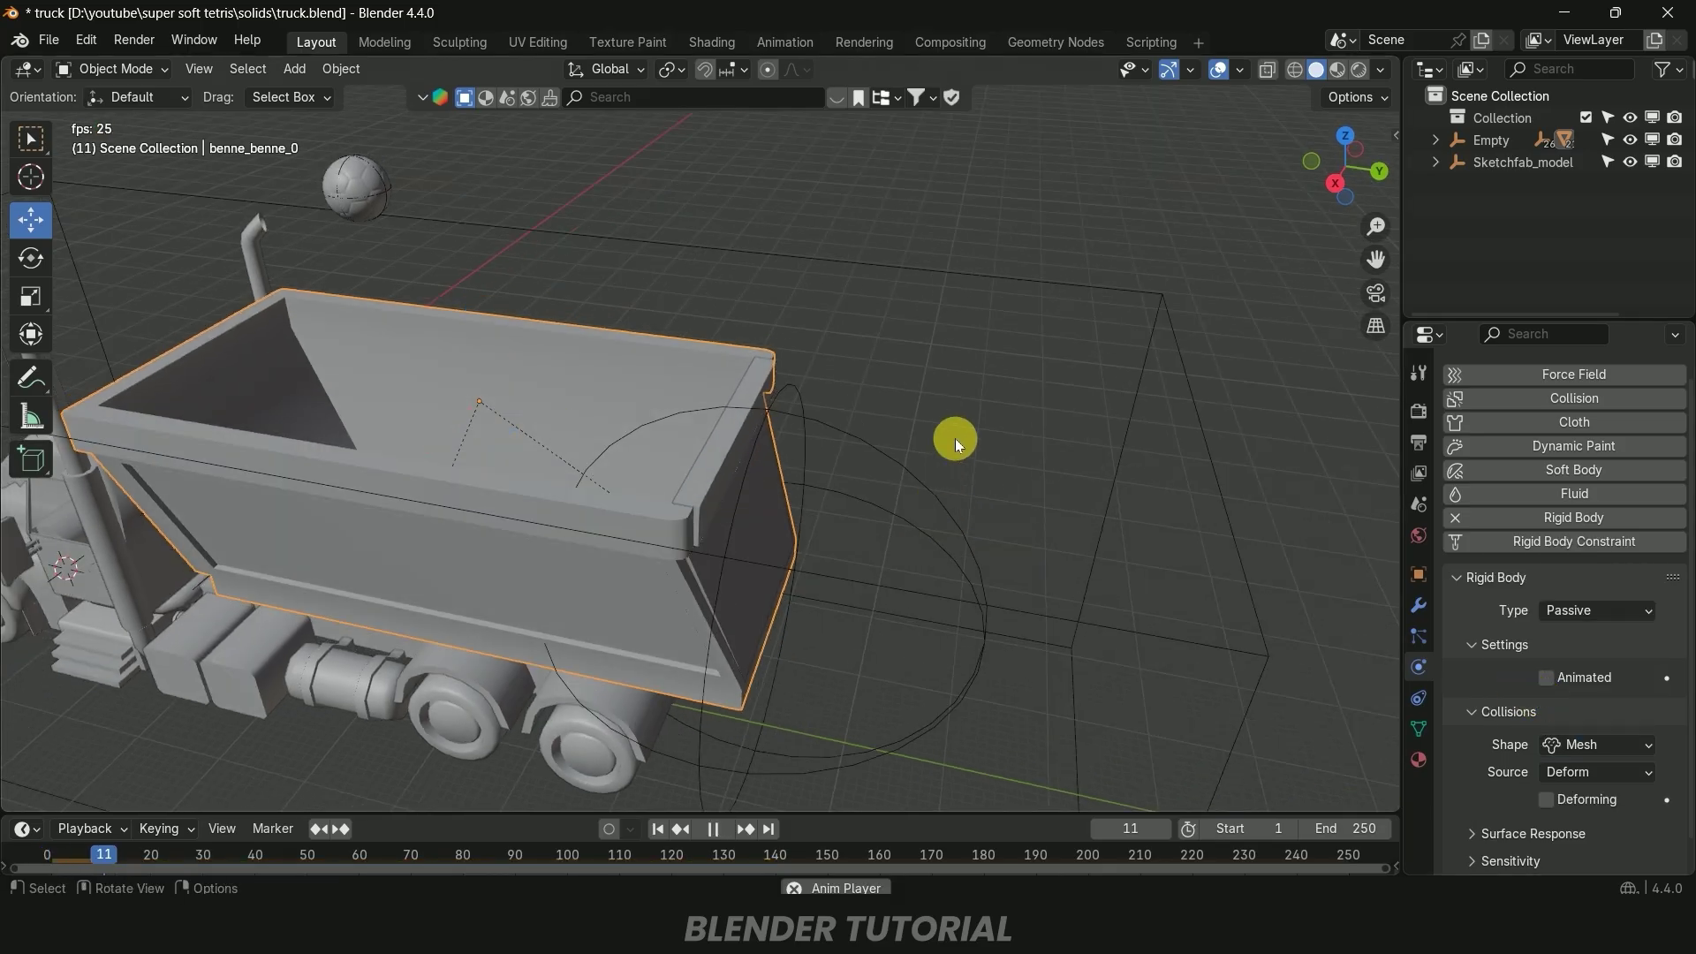
{"action": "middle_click_drag", "start_coordinate": [940, 512], "coordinate": [825, 544]}
{"action": "scroll", "coordinate": [825, 544], "scroll_direction": "up", "scroll_amount": 10}
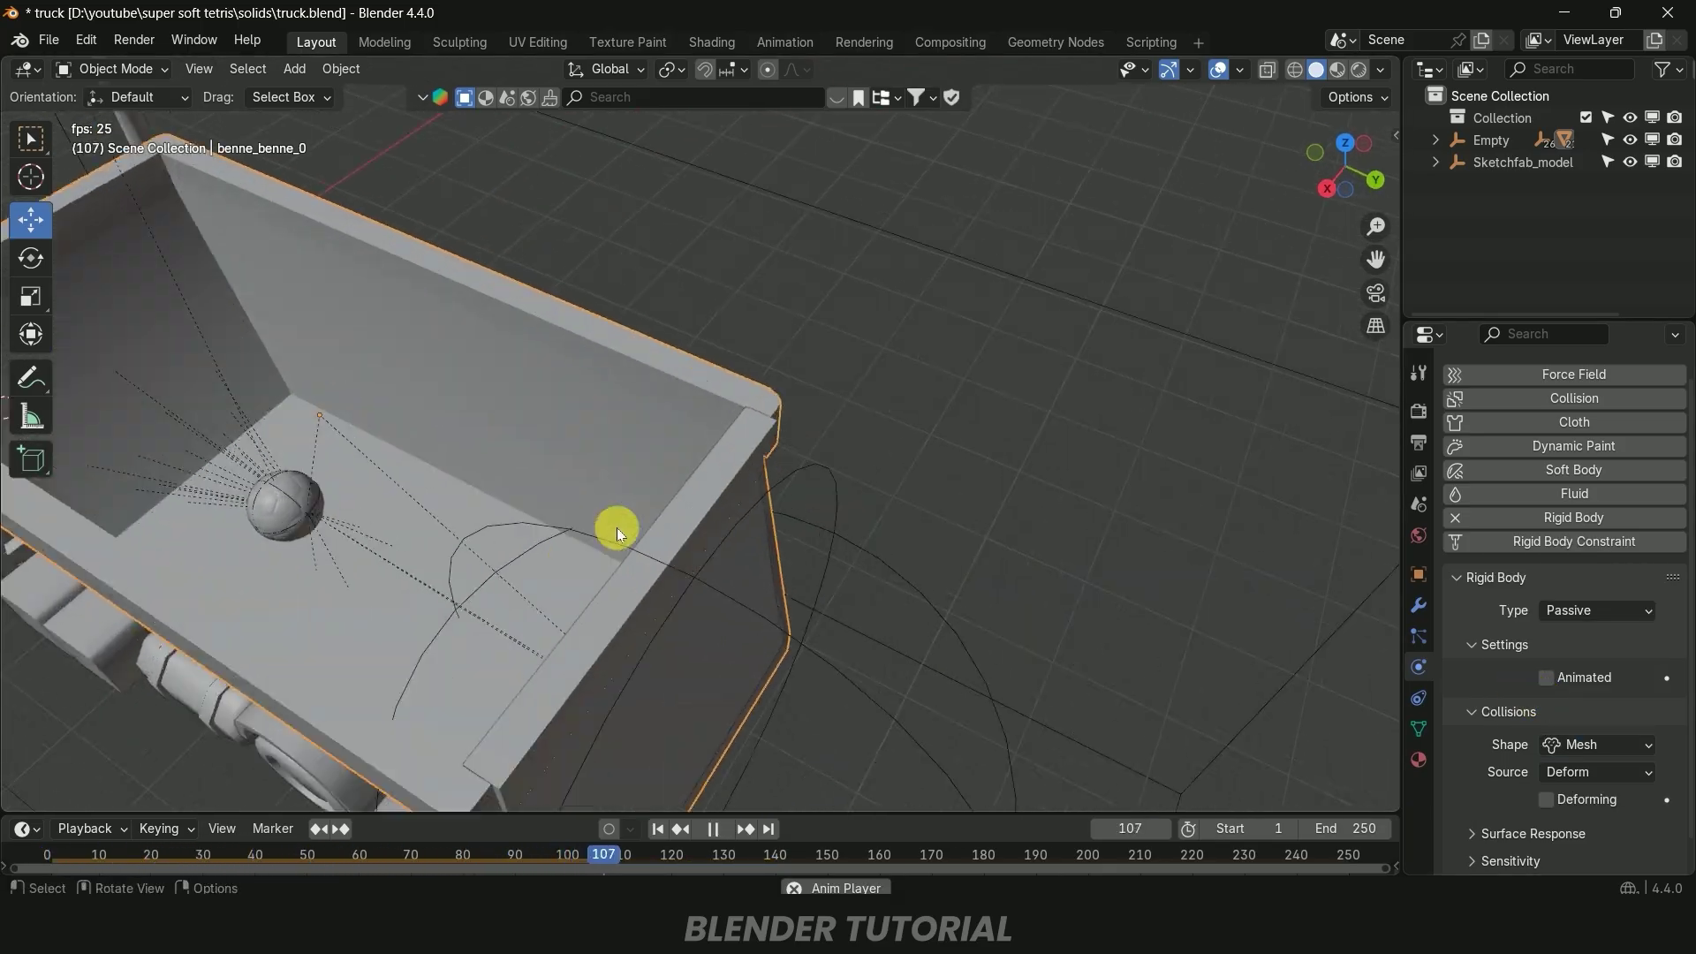
{"action": "key", "text": "space"}
{"action": "scroll", "coordinate": [263, 544], "scroll_direction": "down", "scroll_amount": 5}
{"action": "middle_click_drag", "start_coordinate": [719, 576], "coordinate": [723, 462]}
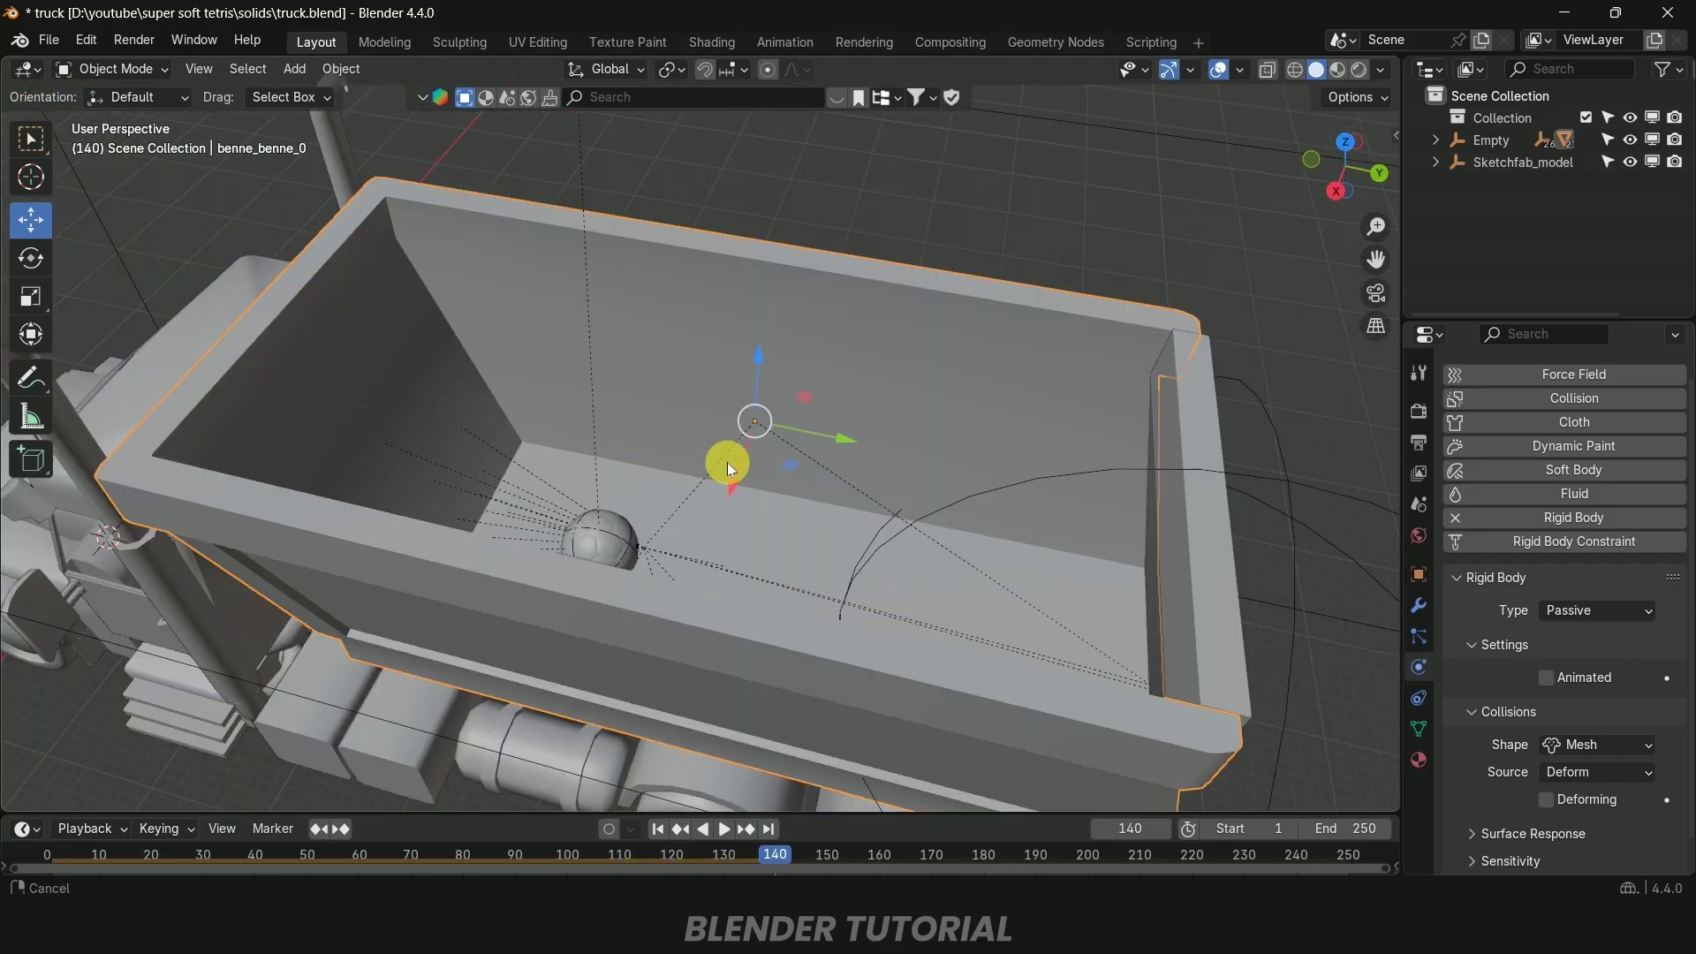
{"action": "scroll", "coordinate": [723, 462], "scroll_direction": "up", "scroll_amount": 3}
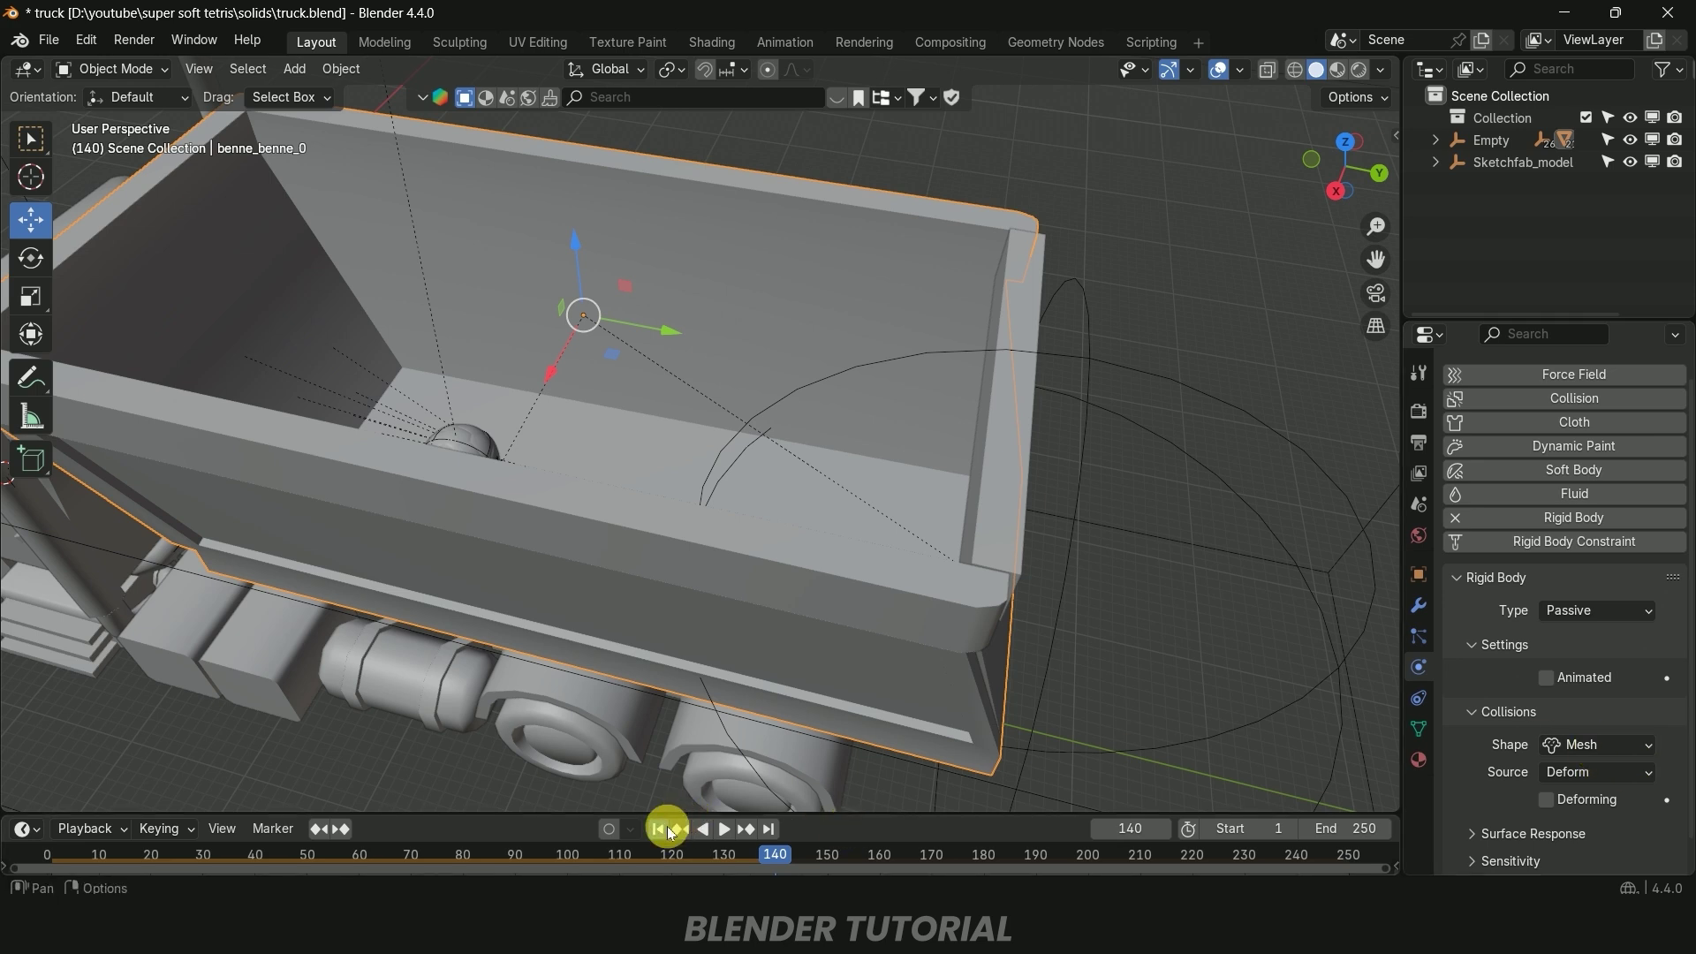
{"action": "left_click", "coordinate": [667, 831]}
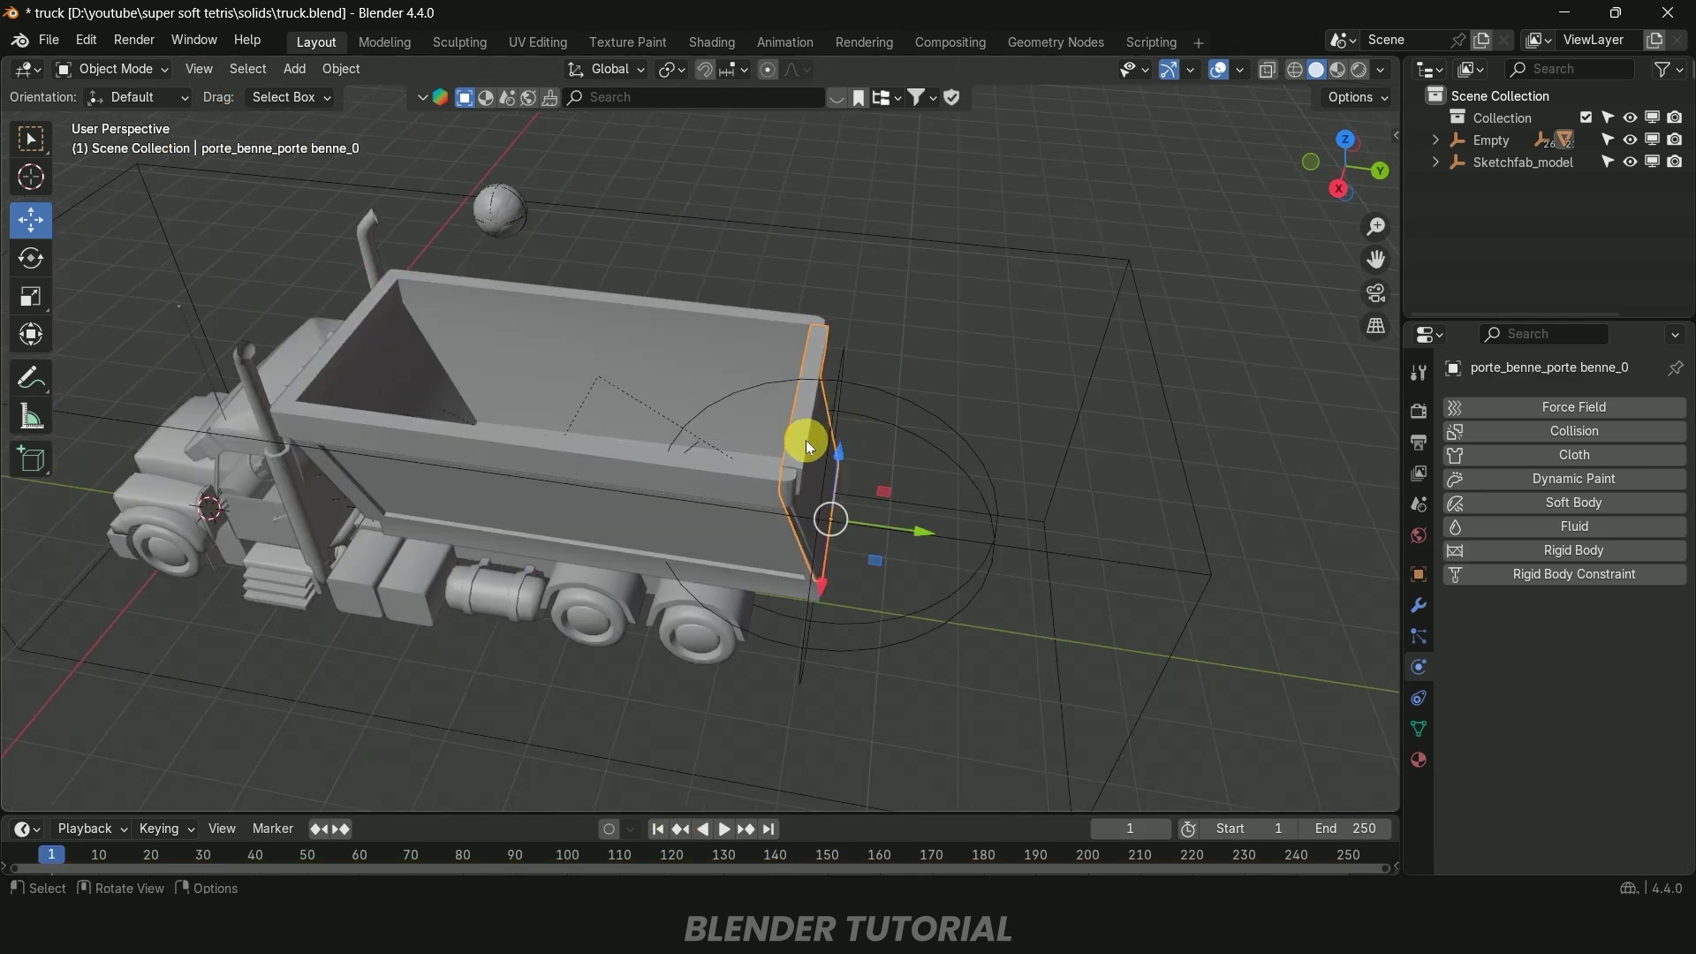
Add a rigid body to the dump bed's tailgate and set its type to Passive
{"action": "left_click", "coordinate": [839, 403]}
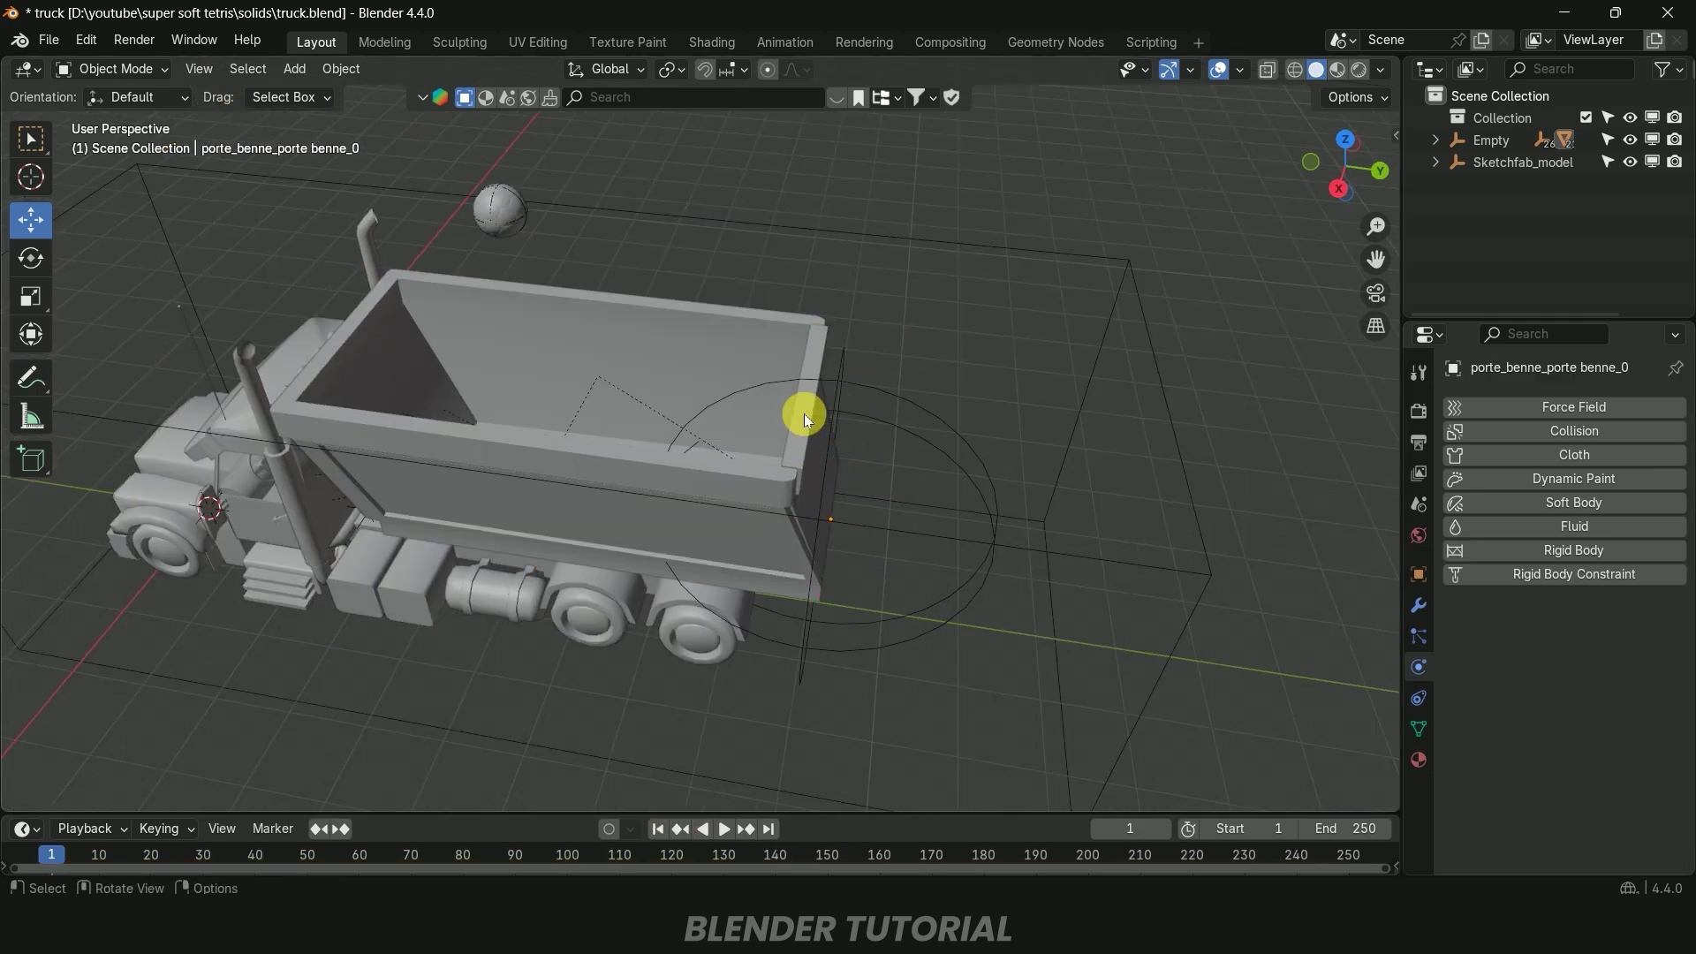
{"action": "left_click", "coordinate": [803, 413]}
{"action": "left_click", "coordinate": [1573, 551]}
{"action": "left_click", "coordinate": [1601, 643]}
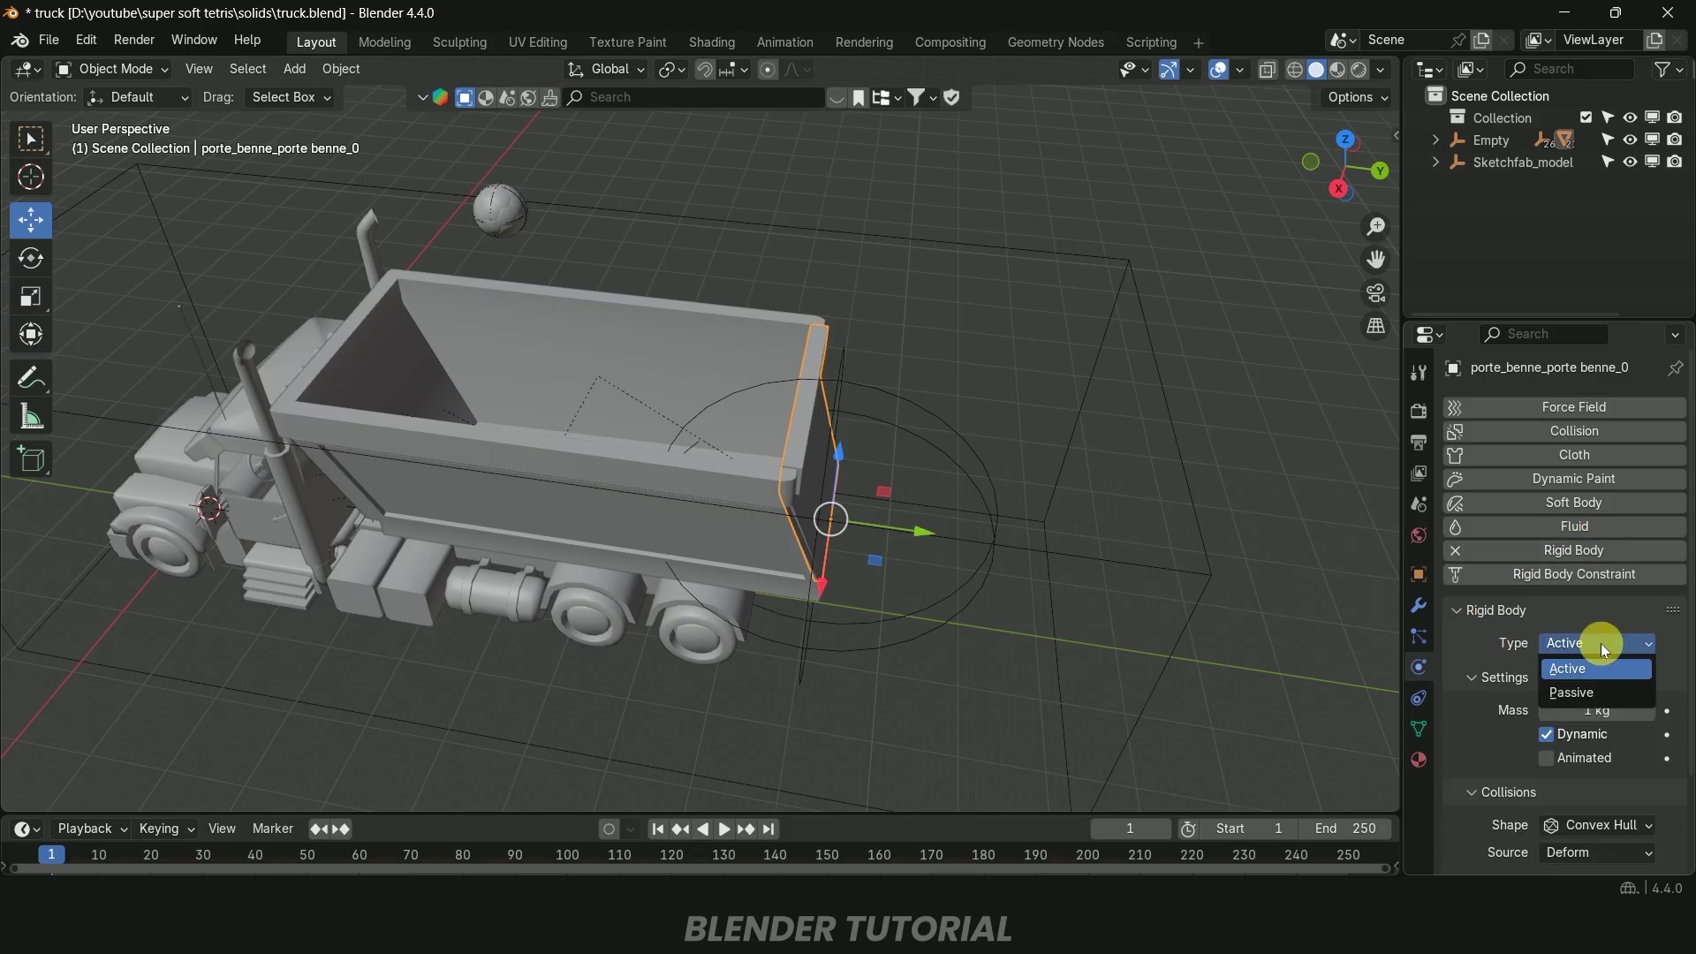
{"action": "left_click", "coordinate": [1577, 693]}
Enable Animated for the tailgate's rigid body and set its collision shape to Mesh
{"action": "scroll", "coordinate": [1510, 687], "scroll_direction": "down", "scroll_amount": 1}
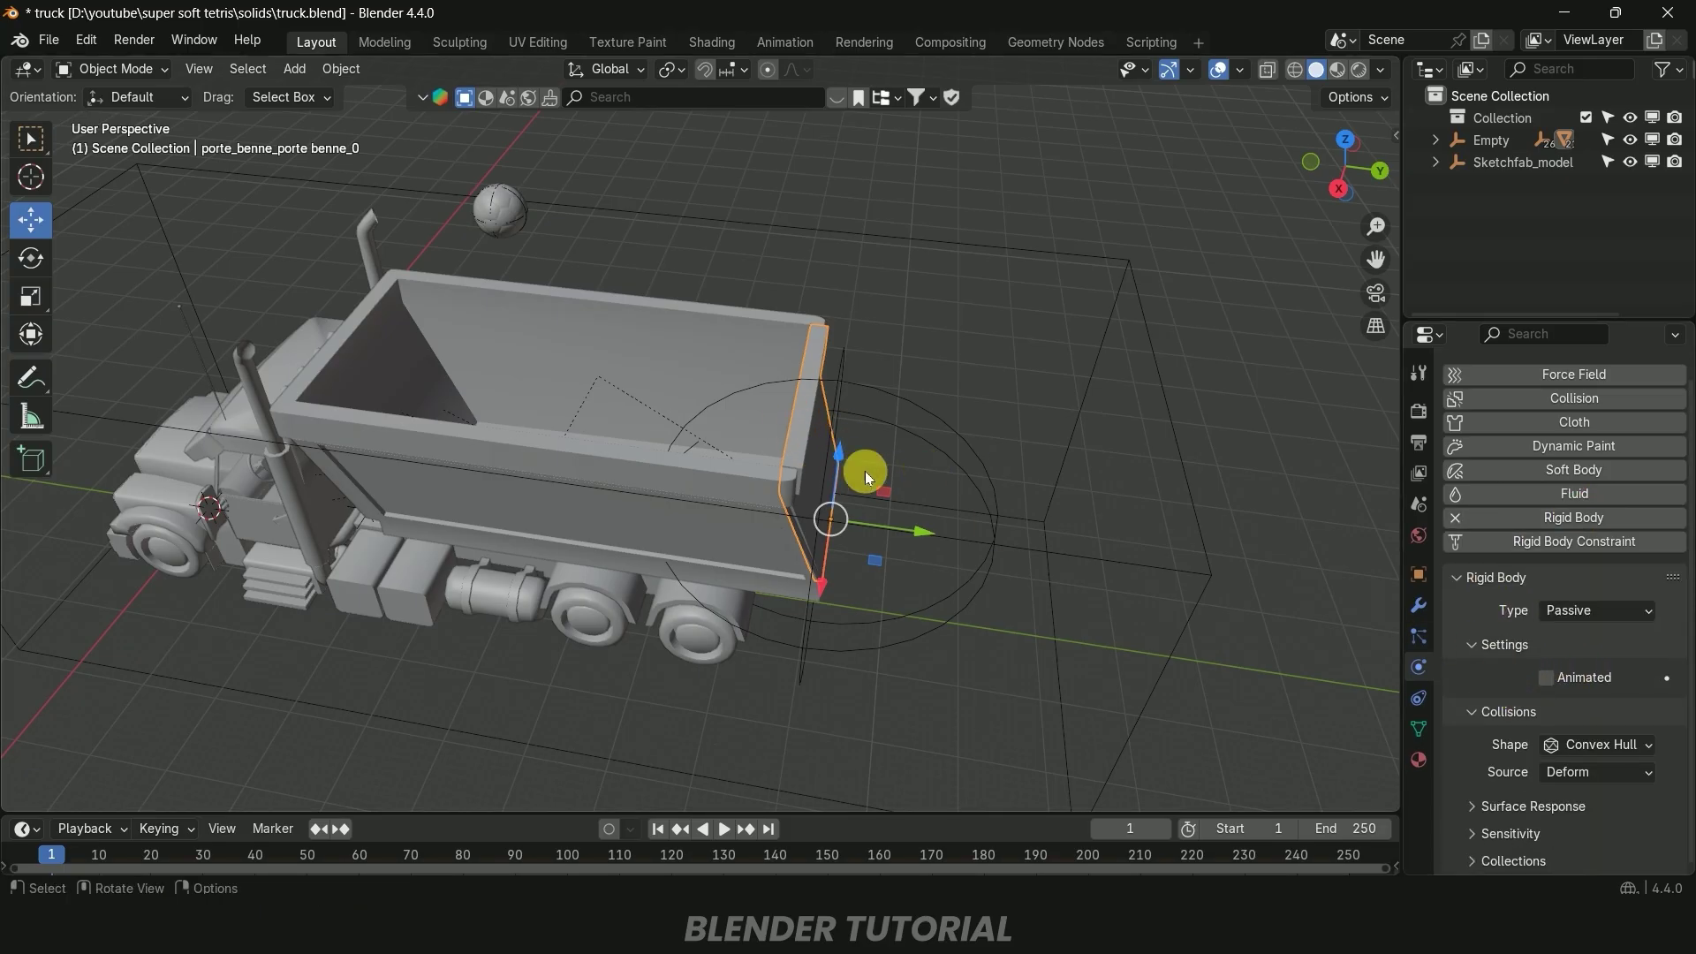
{"action": "left_click", "coordinate": [1544, 680]}
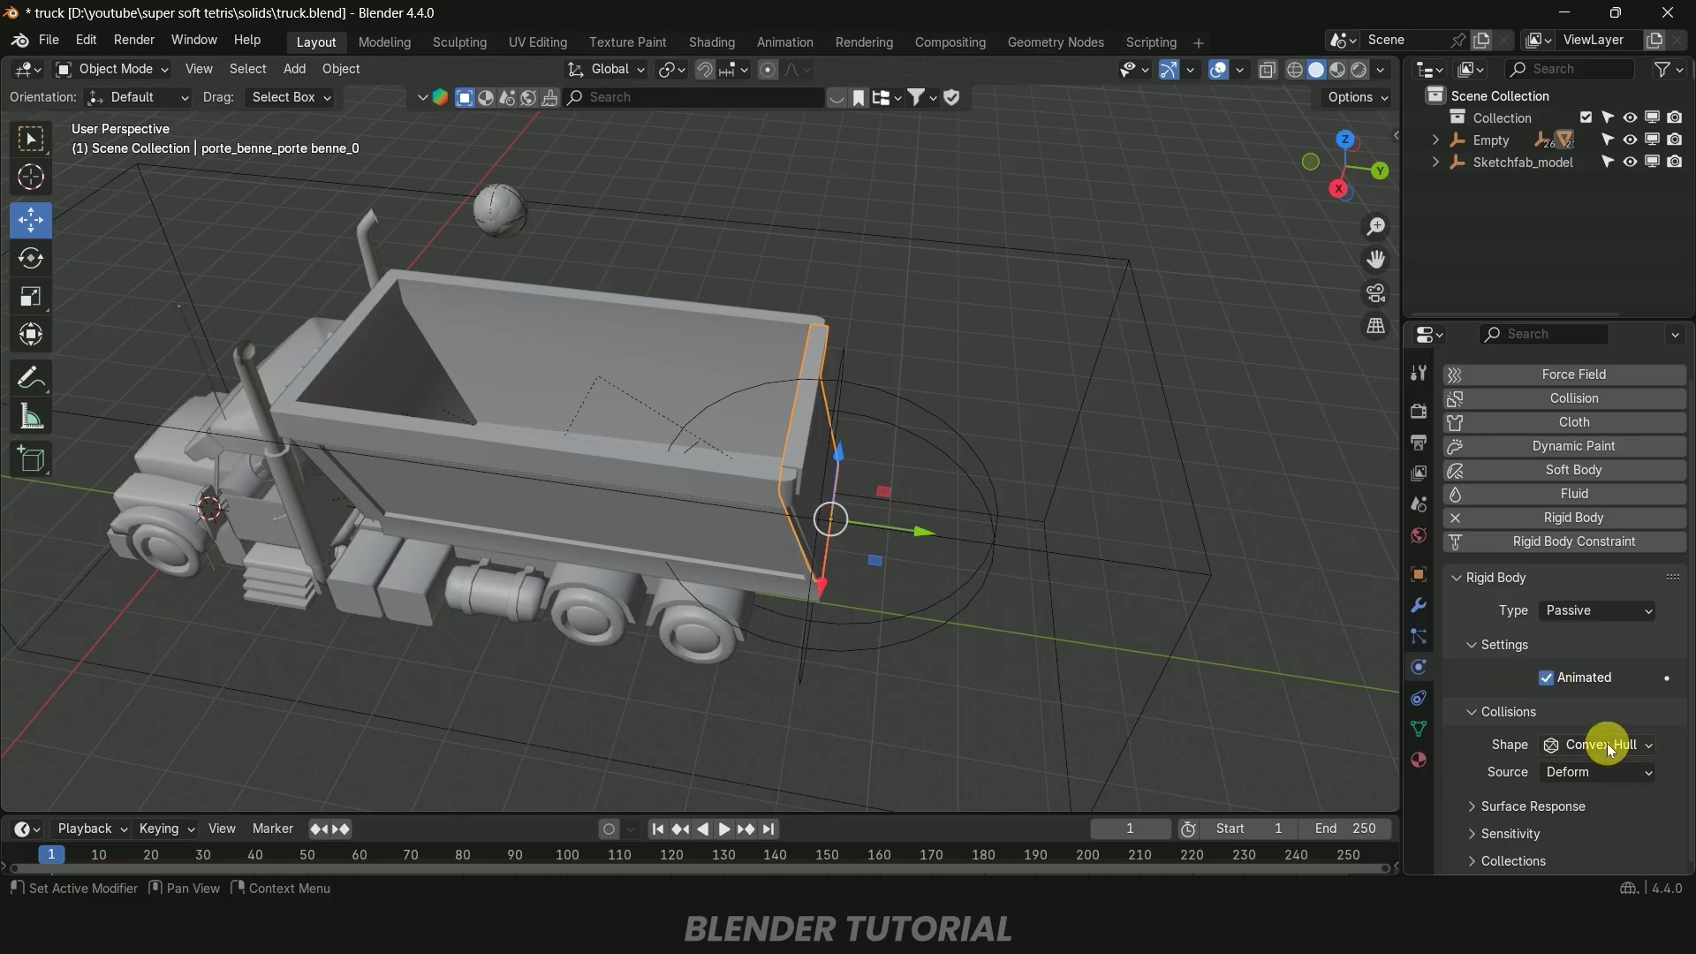
{"action": "left_click", "coordinate": [1608, 744]}
{"action": "left_click", "coordinate": [1551, 698]}
Enable Animated for the dump bed's rigid body and save the file
{"action": "left_click", "coordinate": [555, 327]}
{"action": "left_click", "coordinate": [1550, 682]}
{"action": "key", "text": "ctrl+s"}
Play the simulation to check the ball against the animated passive dump bed, and return to the first frame
{"action": "middle_click_drag", "start_coordinate": [1030, 446], "coordinate": [995, 459]}
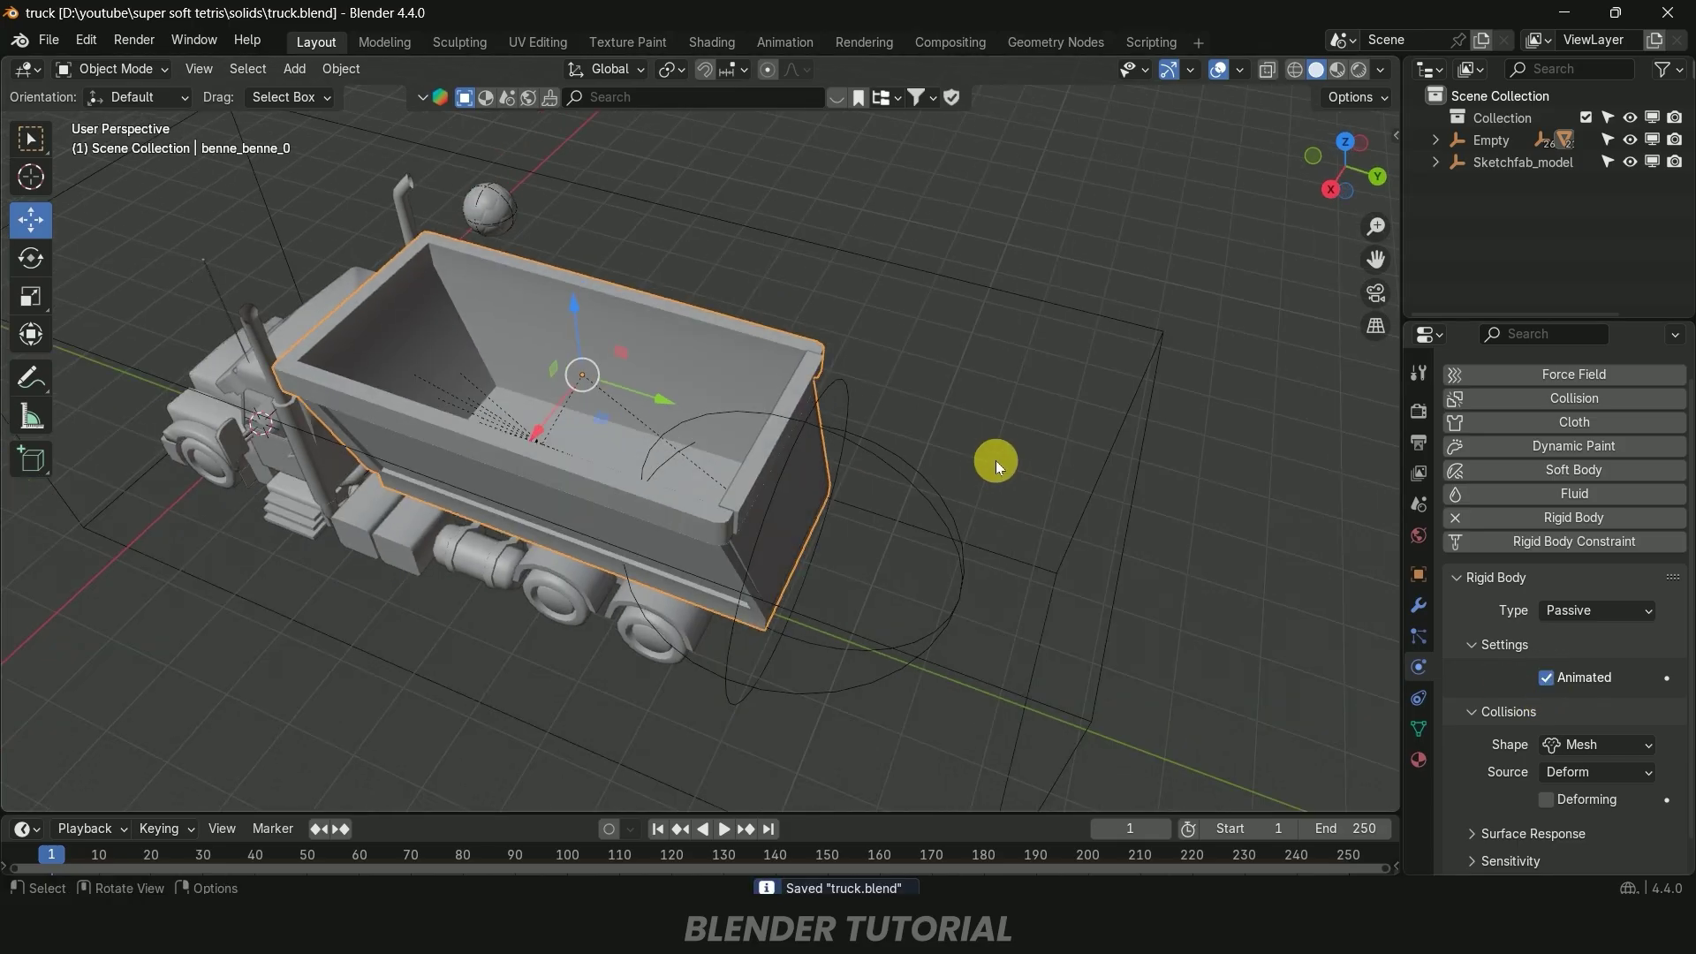
{"action": "key", "text": "space"}
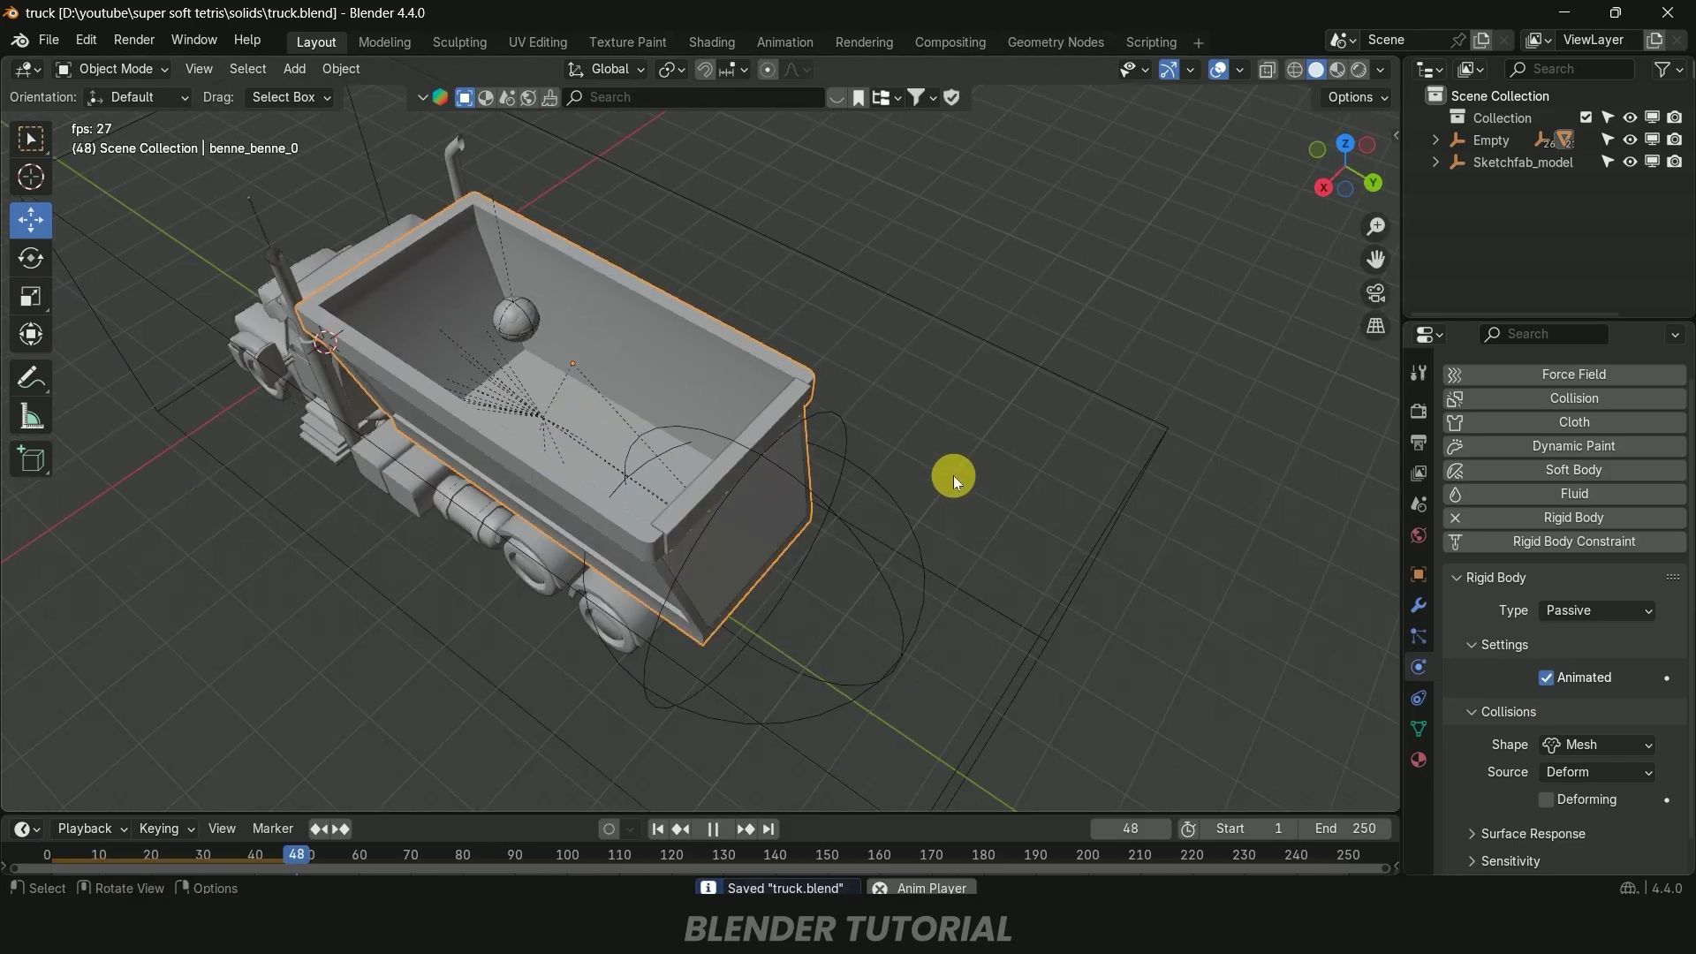
{"action": "left_click", "coordinate": [658, 829]}
Duplicate the soccer ball about 7.3 m along Y and repeat the duplication twice to form a row of four balls
{"action": "middle_click_drag", "start_coordinate": [698, 682], "coordinate": [783, 666]}
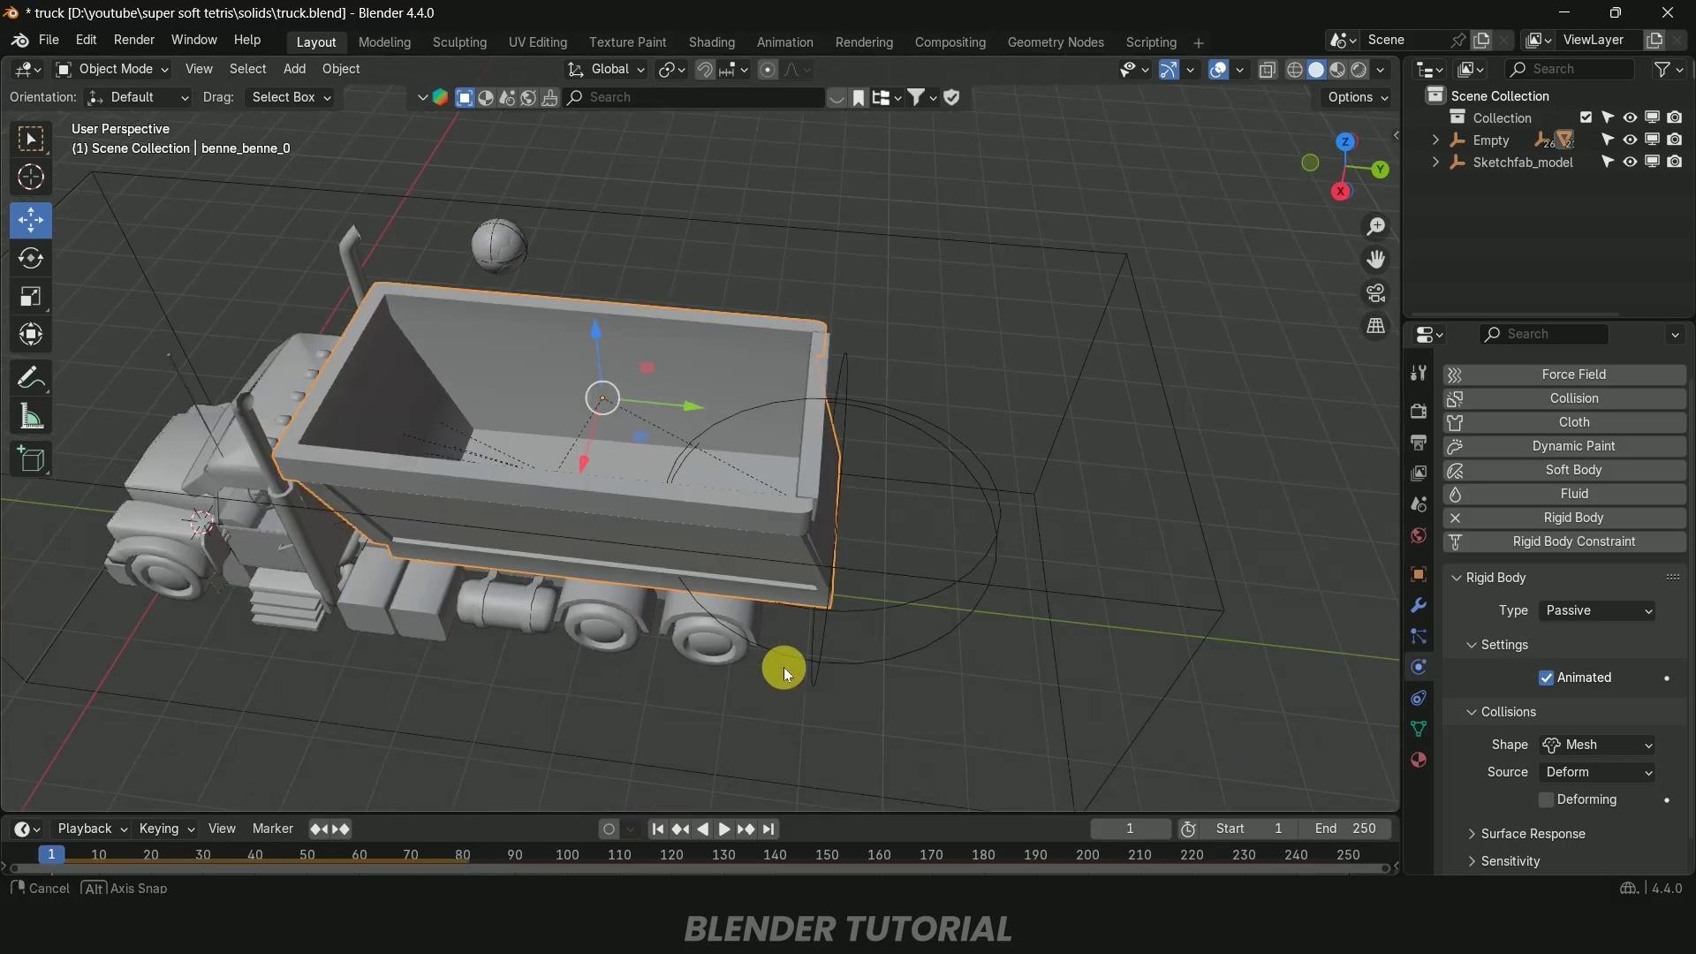
{"action": "left_click", "coordinate": [502, 255]}
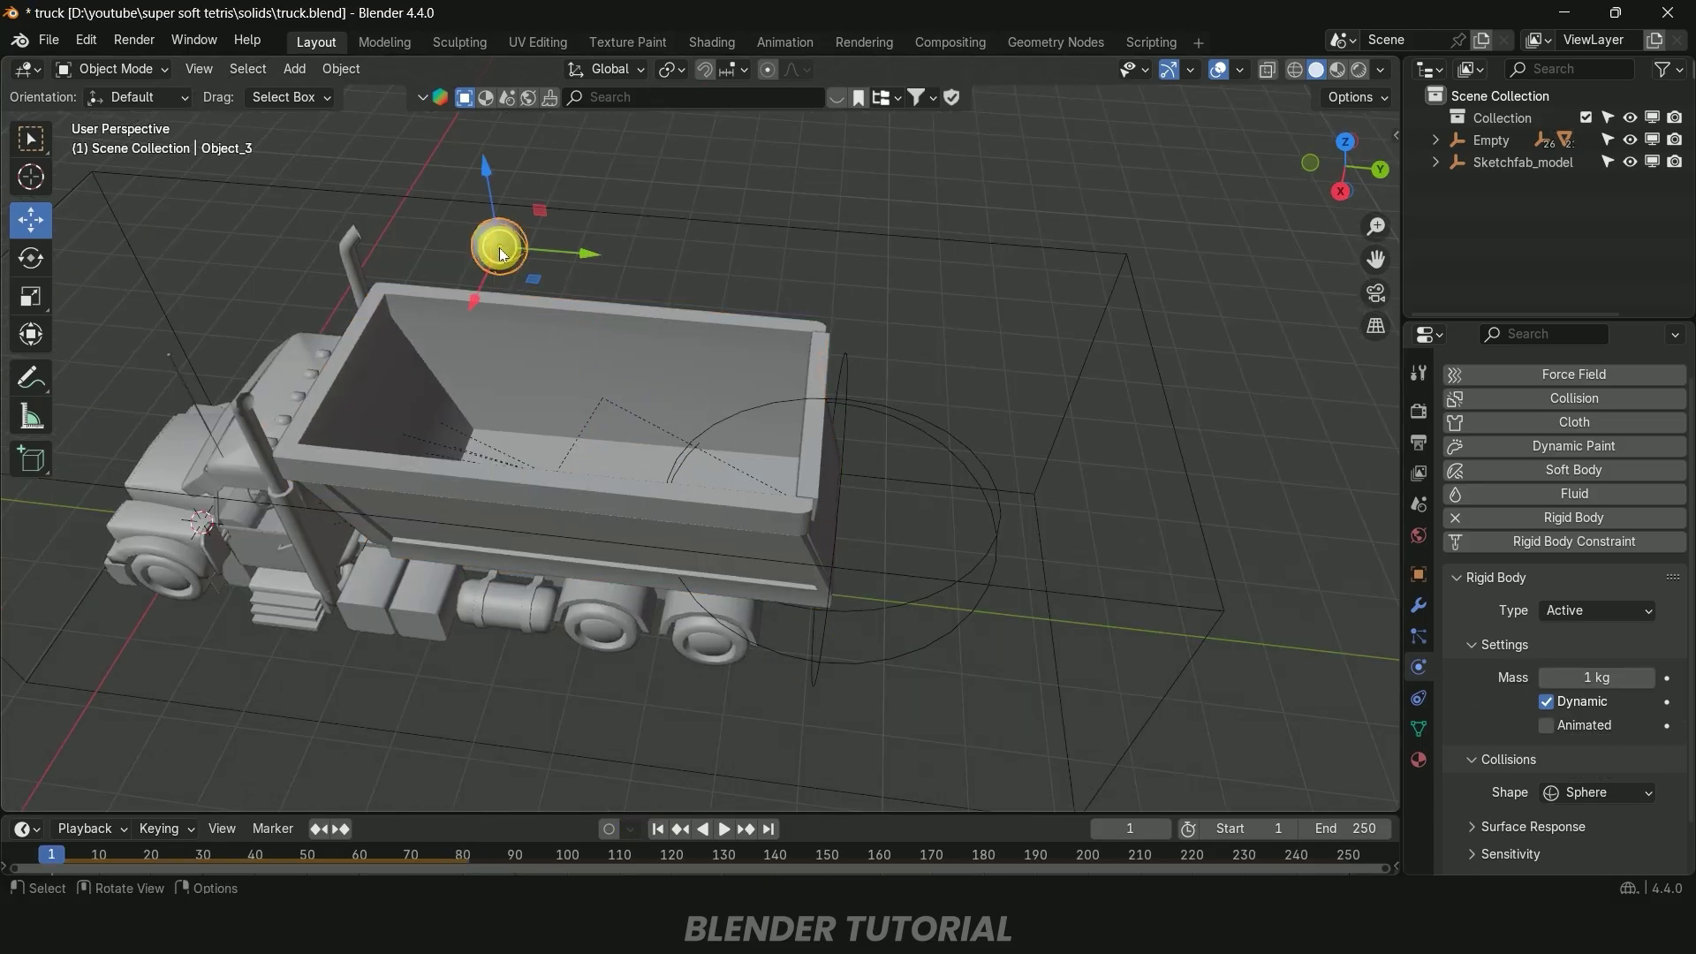
{"action": "key", "text": "shift+d"}
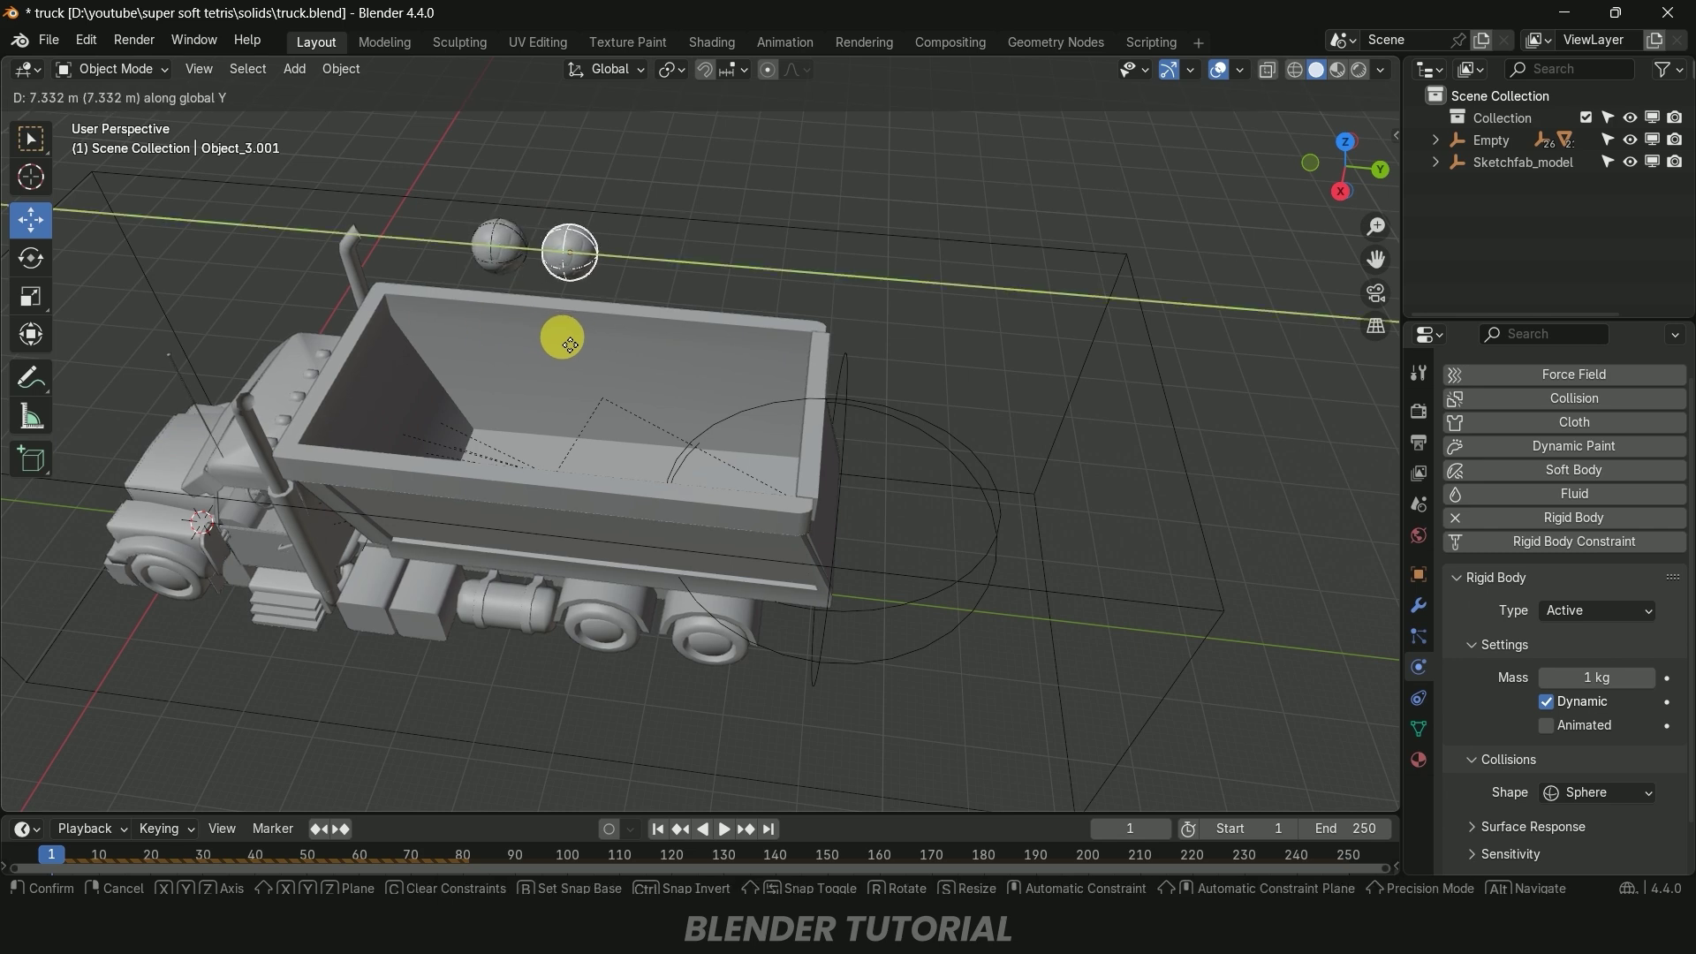
{"action": "left_click", "coordinate": [563, 339]}
{"action": "key", "text": "shift+r"}
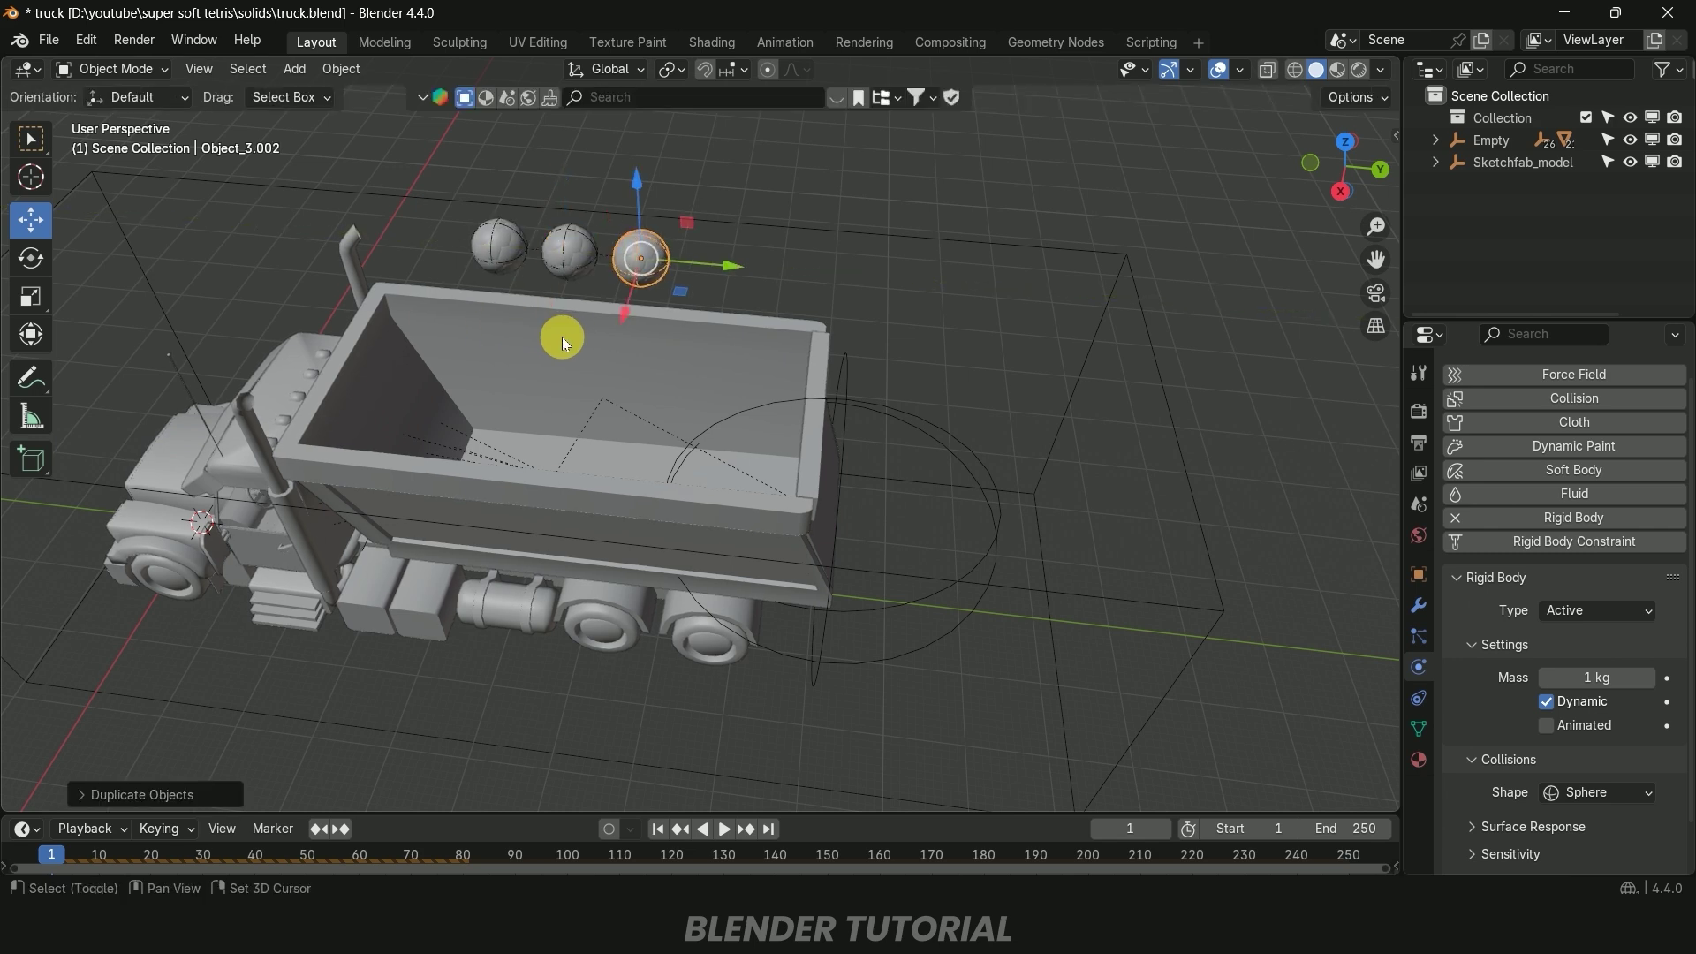
{"action": "key", "text": "shift+r"}
Duplicate the row of four balls about 6.3 m along X to form a second row
{"action": "middle_click_drag", "start_coordinate": [681, 351], "coordinate": [530, 265]}
{"action": "left_click_drag", "start_coordinate": [424, 212], "coordinate": [786, 296]}
{"action": "mouse_move", "coordinate": [877, 375]}
{"action": "middle_mouse_down"}
{"action": "mouse_move", "coordinate": [690, 453]}
{"action": "mouse_move", "coordinate": [880, 358]}
{"action": "middle_mouse_up"}
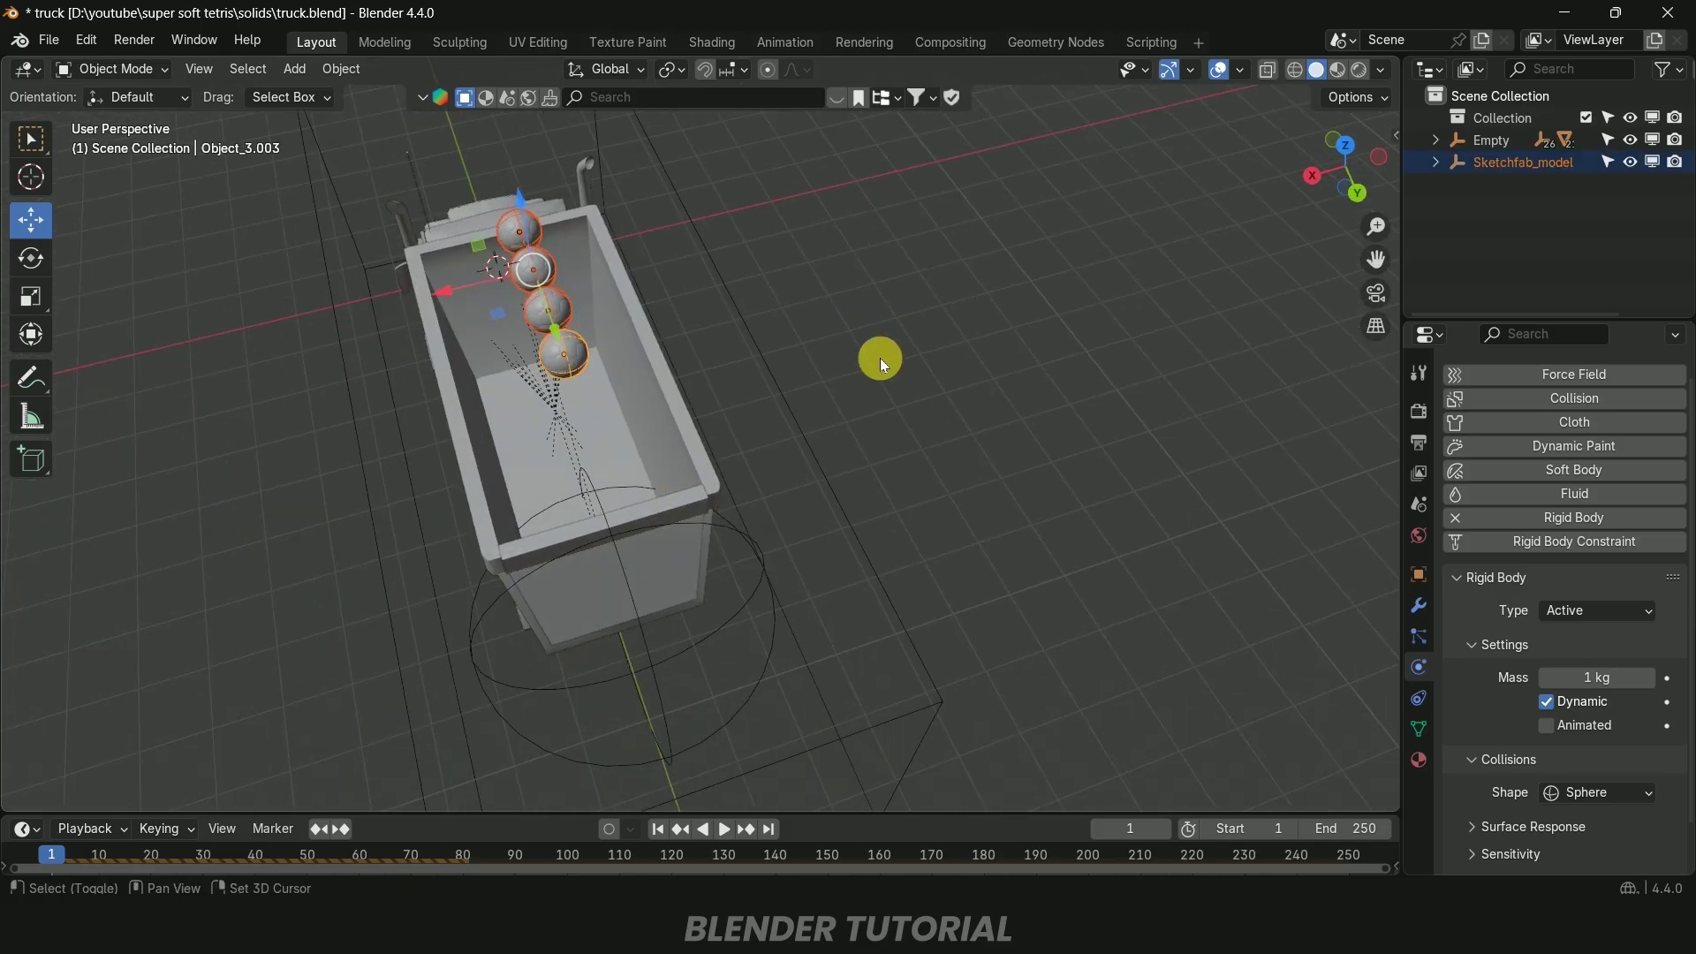
{"action": "key", "text": "shift+d"}
{"action": "key", "text": "x"}
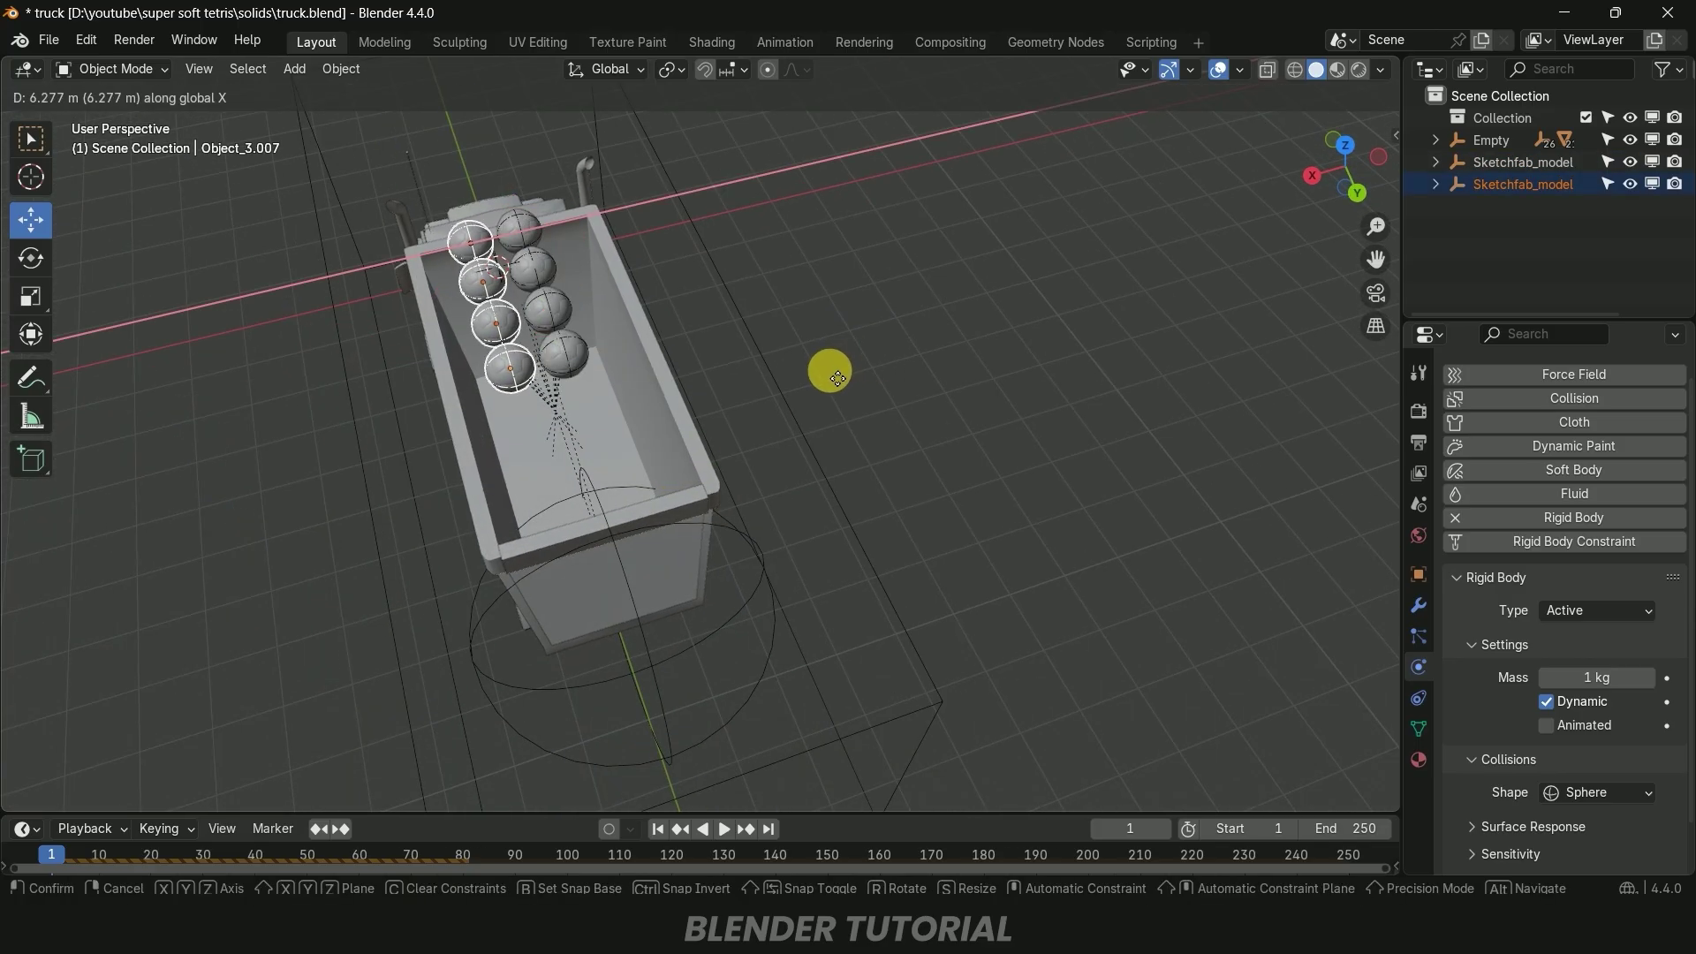
{"action": "left_click", "coordinate": [837, 378]}
Duplicate the second row of balls along X to form a third row beside it
{"action": "middle_click_drag", "start_coordinate": [827, 400], "coordinate": [795, 419]}
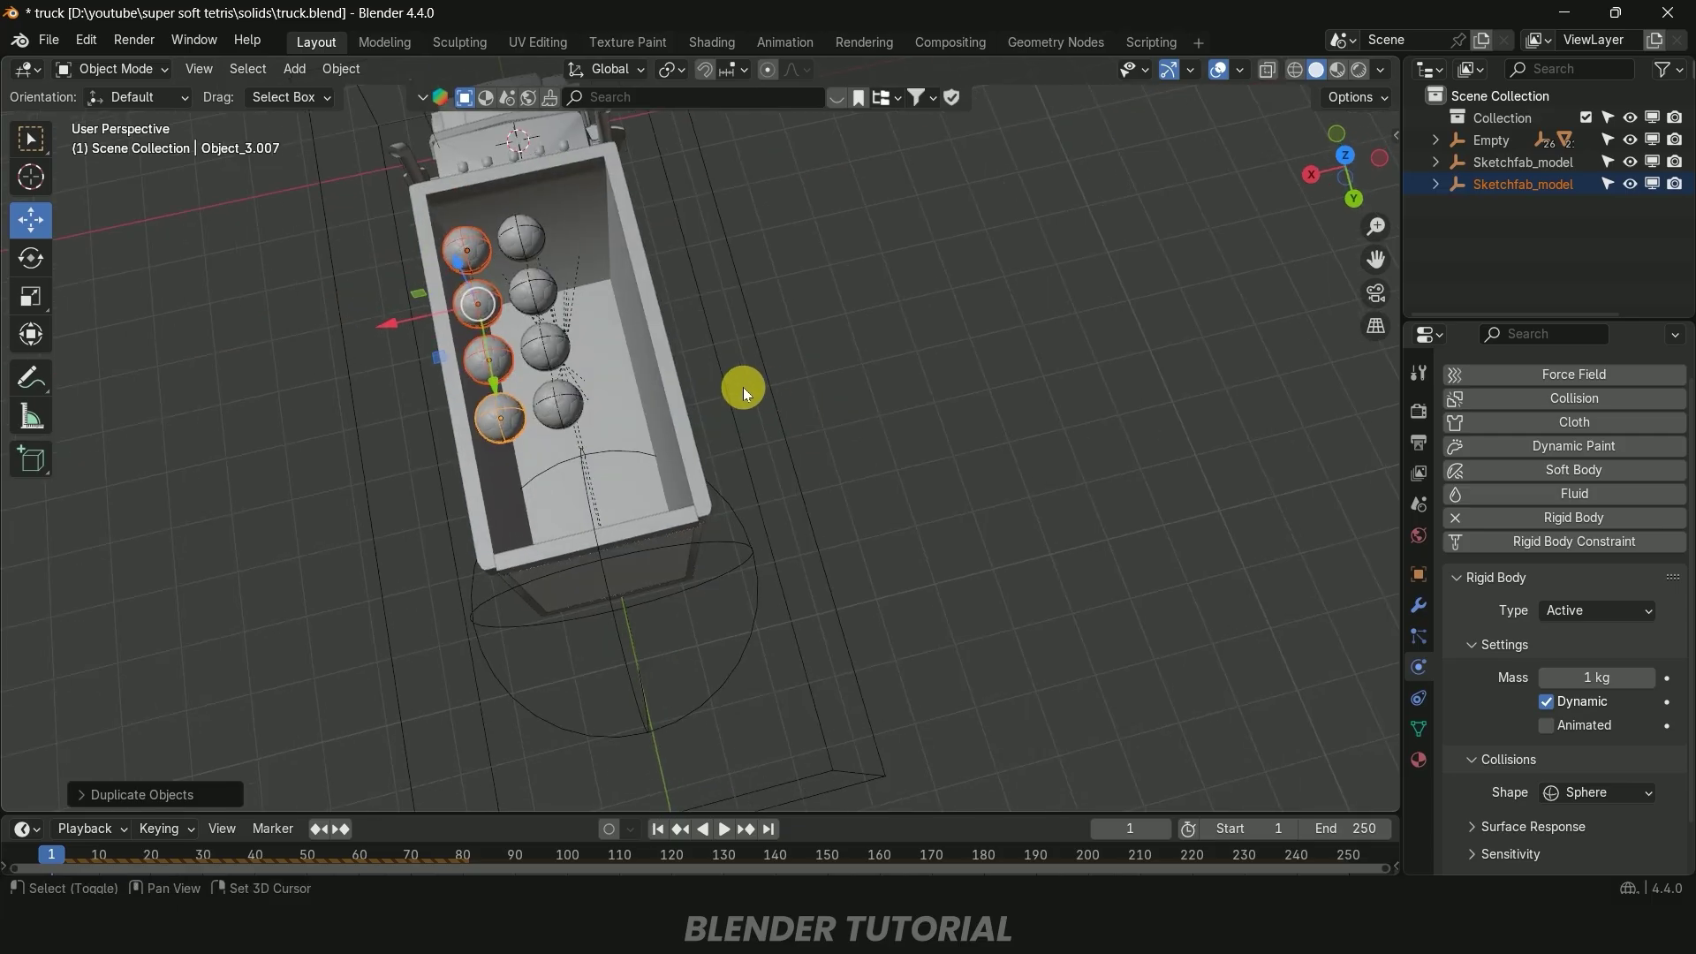
{"action": "key", "text": "shift+d"}
{"action": "key", "text": "x"}
{"action": "left_click", "coordinate": [868, 402]}
Duplicate all twelve balls upward along Z to form a second layer above the dump bed
{"action": "middle_click_drag", "start_coordinate": [865, 400], "coordinate": [1003, 278]}
{"action": "mouse_move", "coordinate": [432, 236]}
{"action": "left_mouse_down"}
{"action": "mouse_move", "coordinate": [787, 303]}
{"action": "mouse_move", "coordinate": [813, 329]}
{"action": "left_mouse_up"}
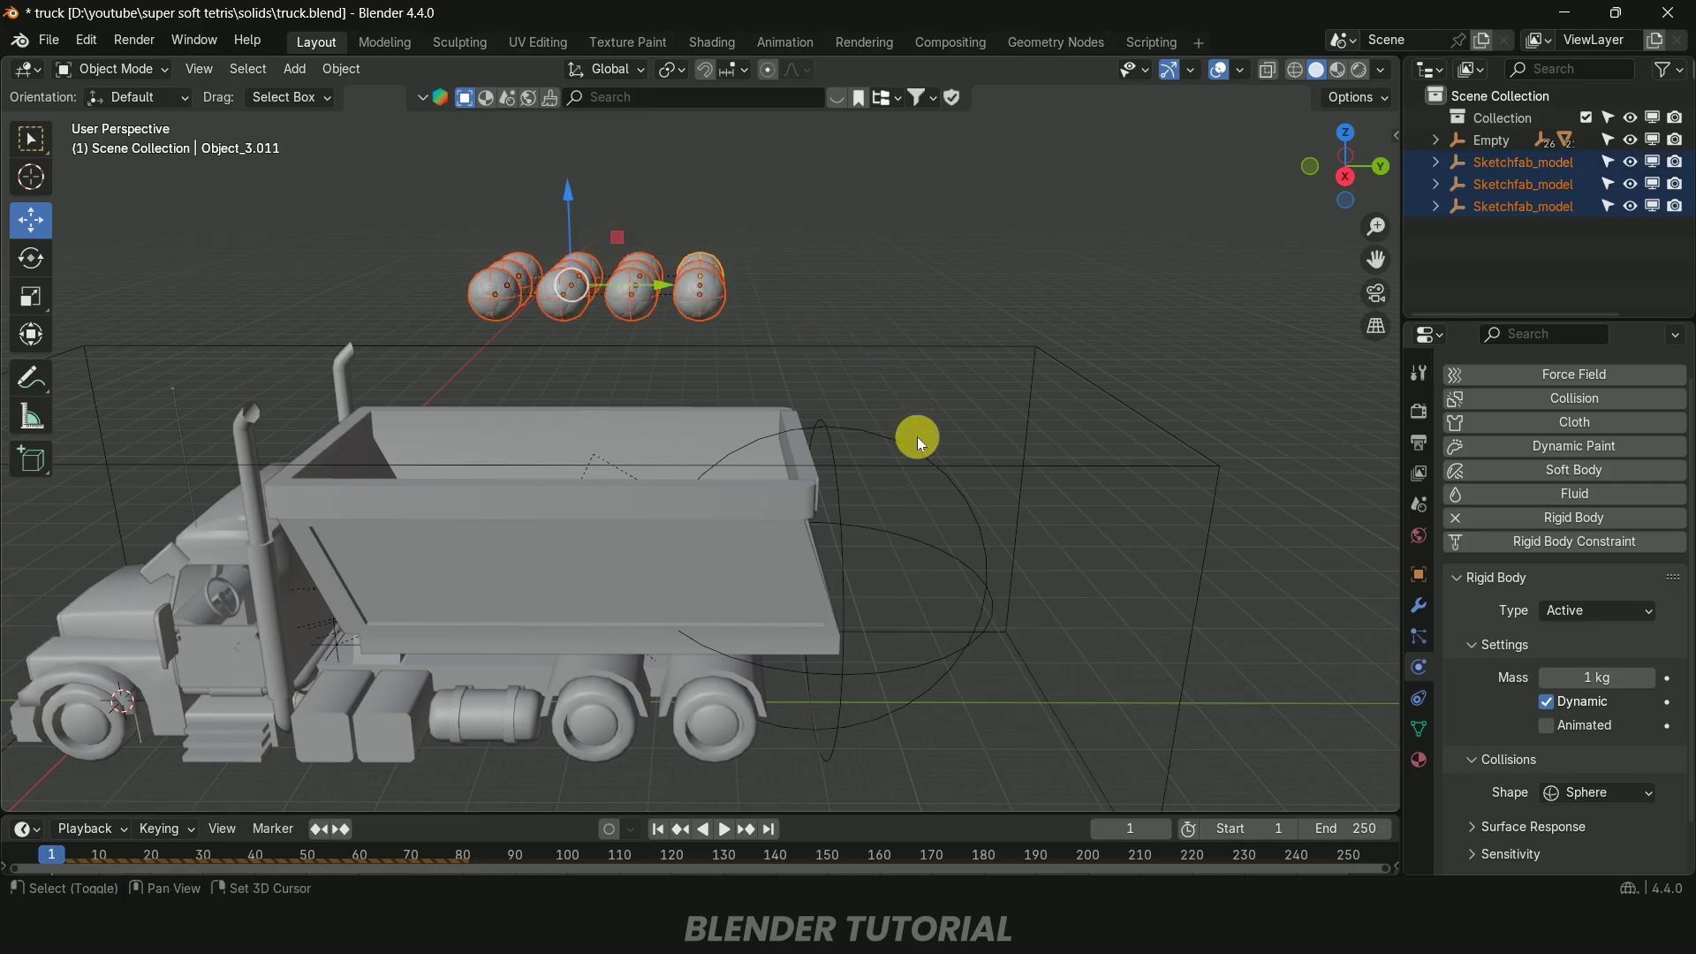
{"action": "key", "text": "shift+d"}
{"action": "key", "text": "z"}
{"action": "left_click", "coordinate": [906, 371]}
Play the simulation to examine how the two layers of balls settle in the dump bed, and return to the first frame
{"action": "middle_click_drag", "start_coordinate": [907, 371], "coordinate": [871, 440]}
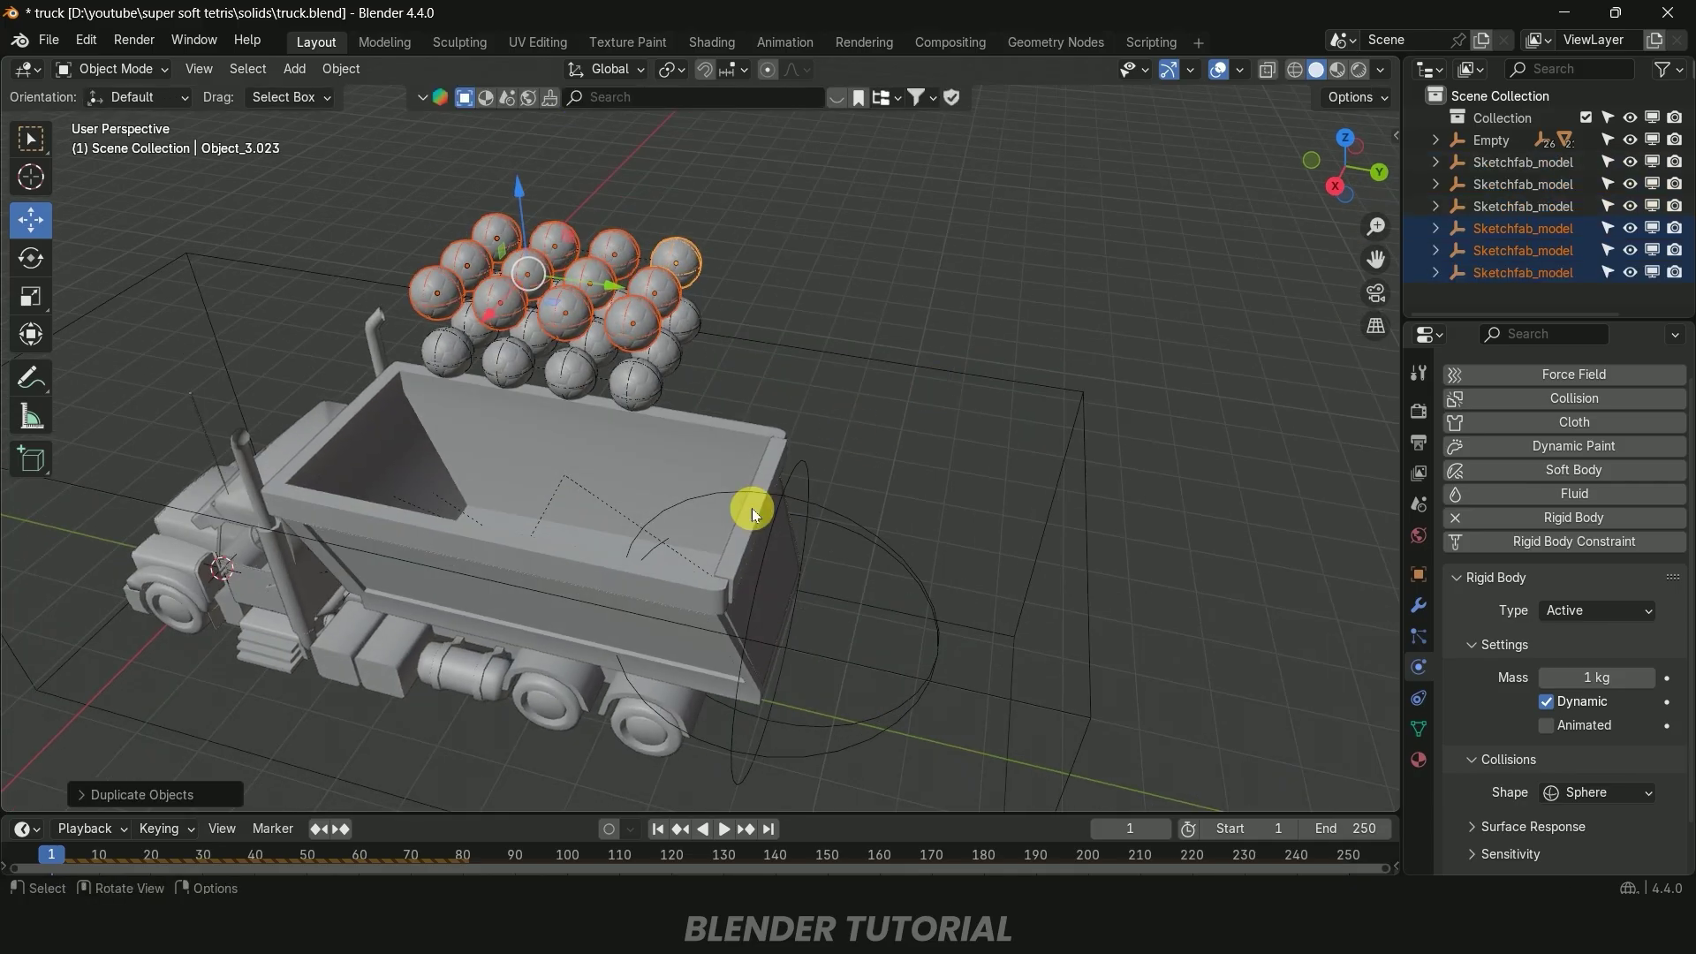
{"action": "key", "text": "space"}
{"action": "middle_click_drag", "start_coordinate": [869, 569], "coordinate": [824, 601]}
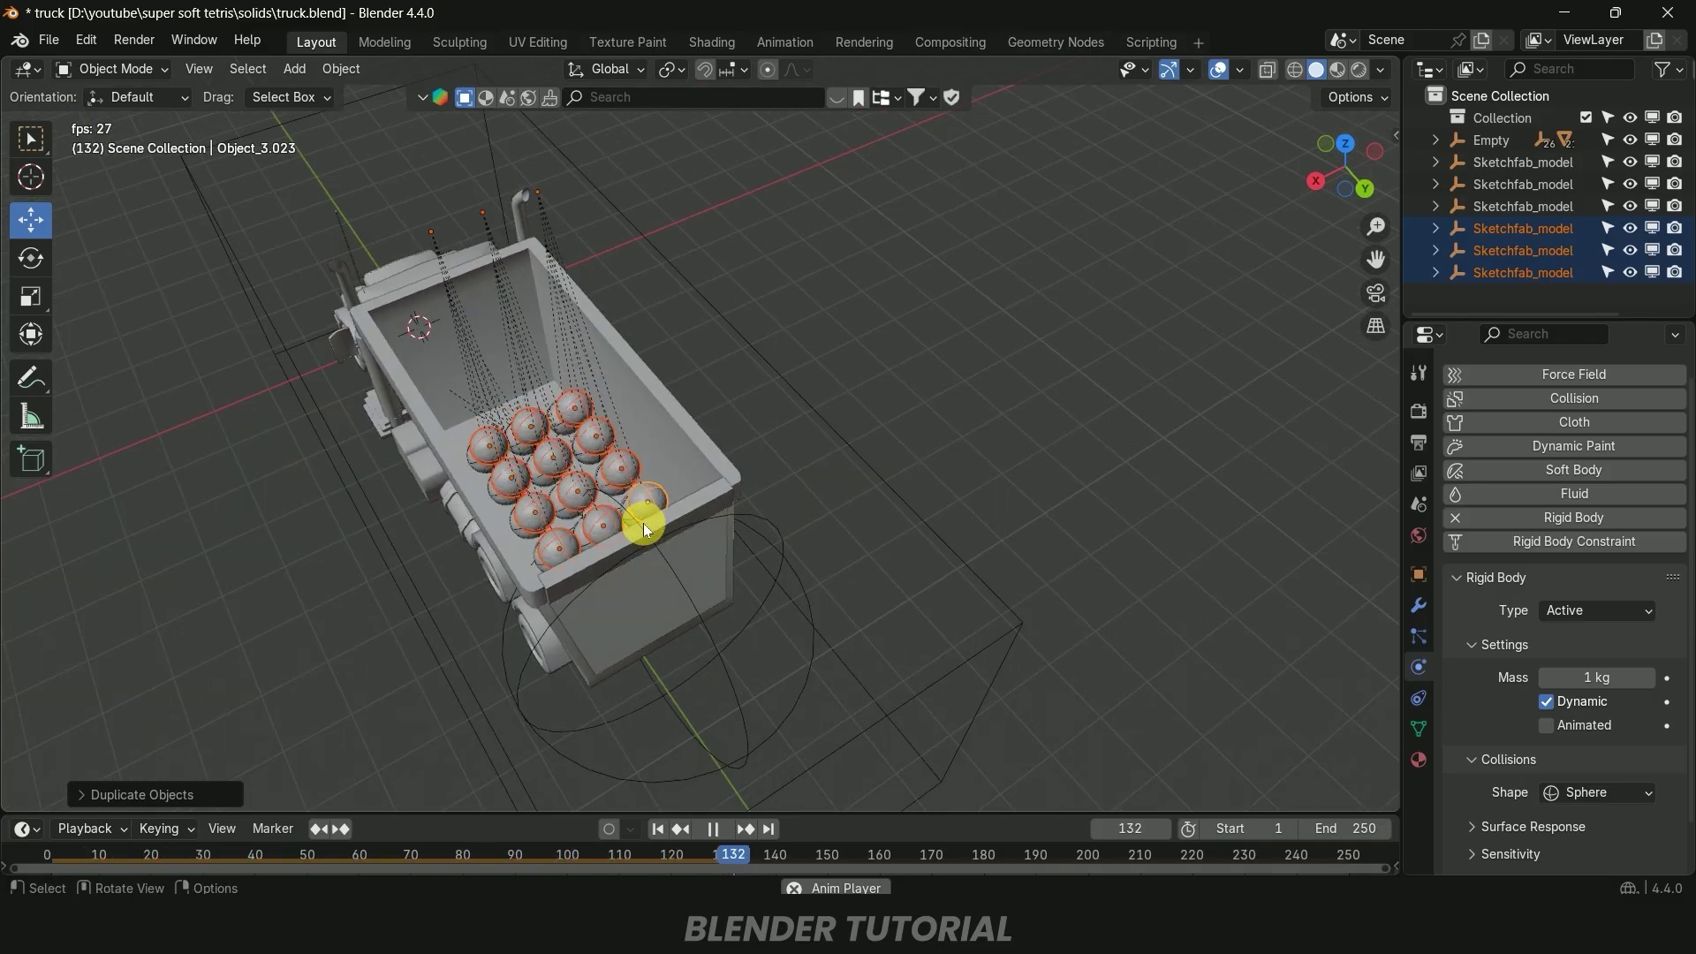
{"action": "middle_click_drag", "start_coordinate": [722, 591], "coordinate": [948, 599]}
{"action": "left_click", "coordinate": [713, 829]}
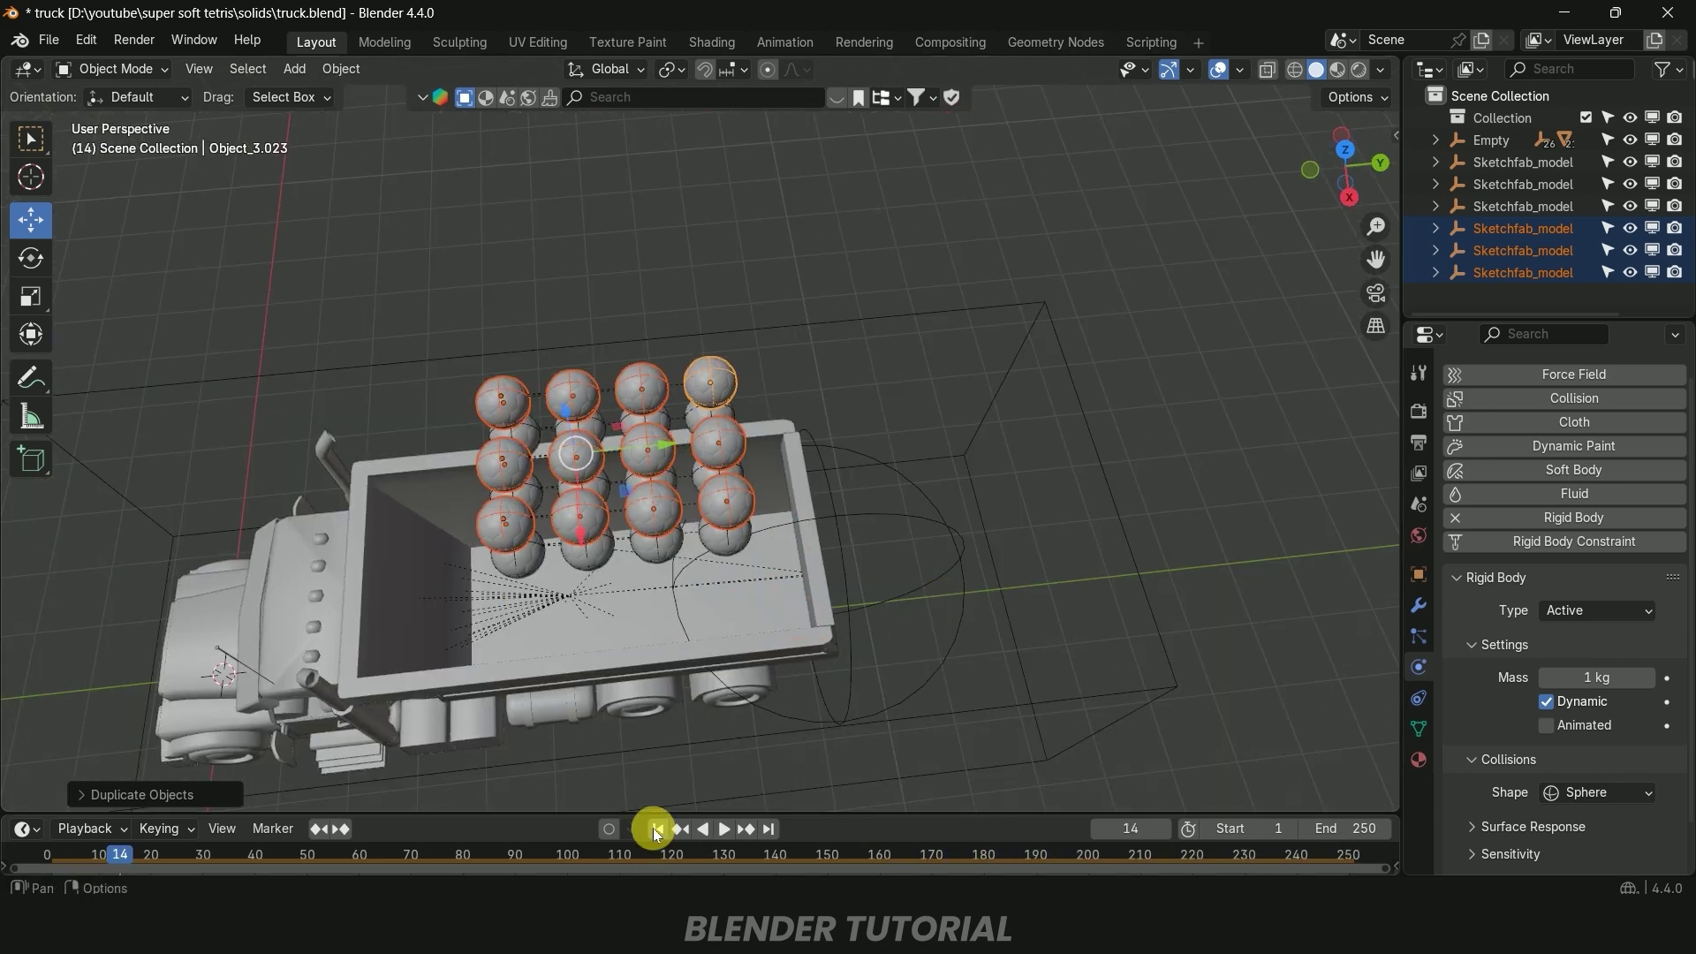
{"action": "left_click", "coordinate": [656, 829]}
Duplicate both layers of balls about 14.7 m upward along Z to make four layers in total
{"action": "middle_click_drag", "start_coordinate": [535, 416], "coordinate": [619, 389]}
{"action": "left_click", "coordinate": [611, 341]}
{"action": "middle_click_drag", "start_coordinate": [611, 341], "coordinate": [718, 352], "text": "shift"}
{"action": "mouse_move", "coordinate": [380, 181]}
{"action": "left_mouse_down"}
{"action": "mouse_move", "coordinate": [920, 358]}
{"action": "mouse_move", "coordinate": [903, 351]}
{"action": "left_mouse_up"}
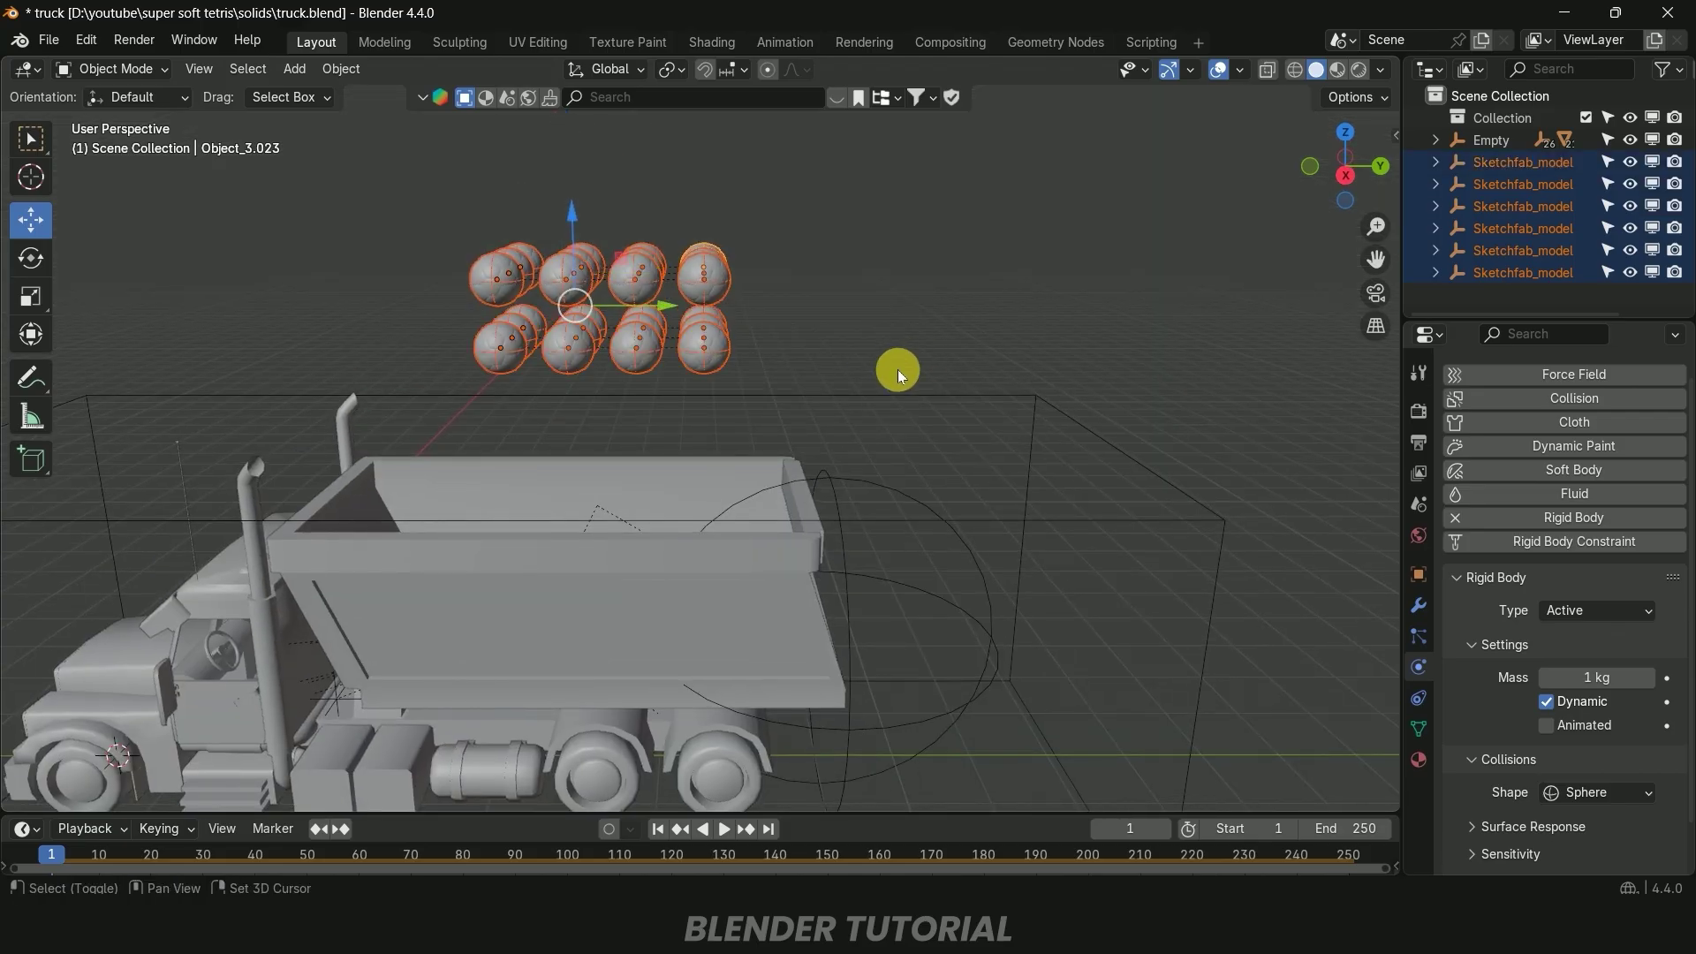
{"action": "key", "text": "shift+d"}
{"action": "key", "text": "z"}
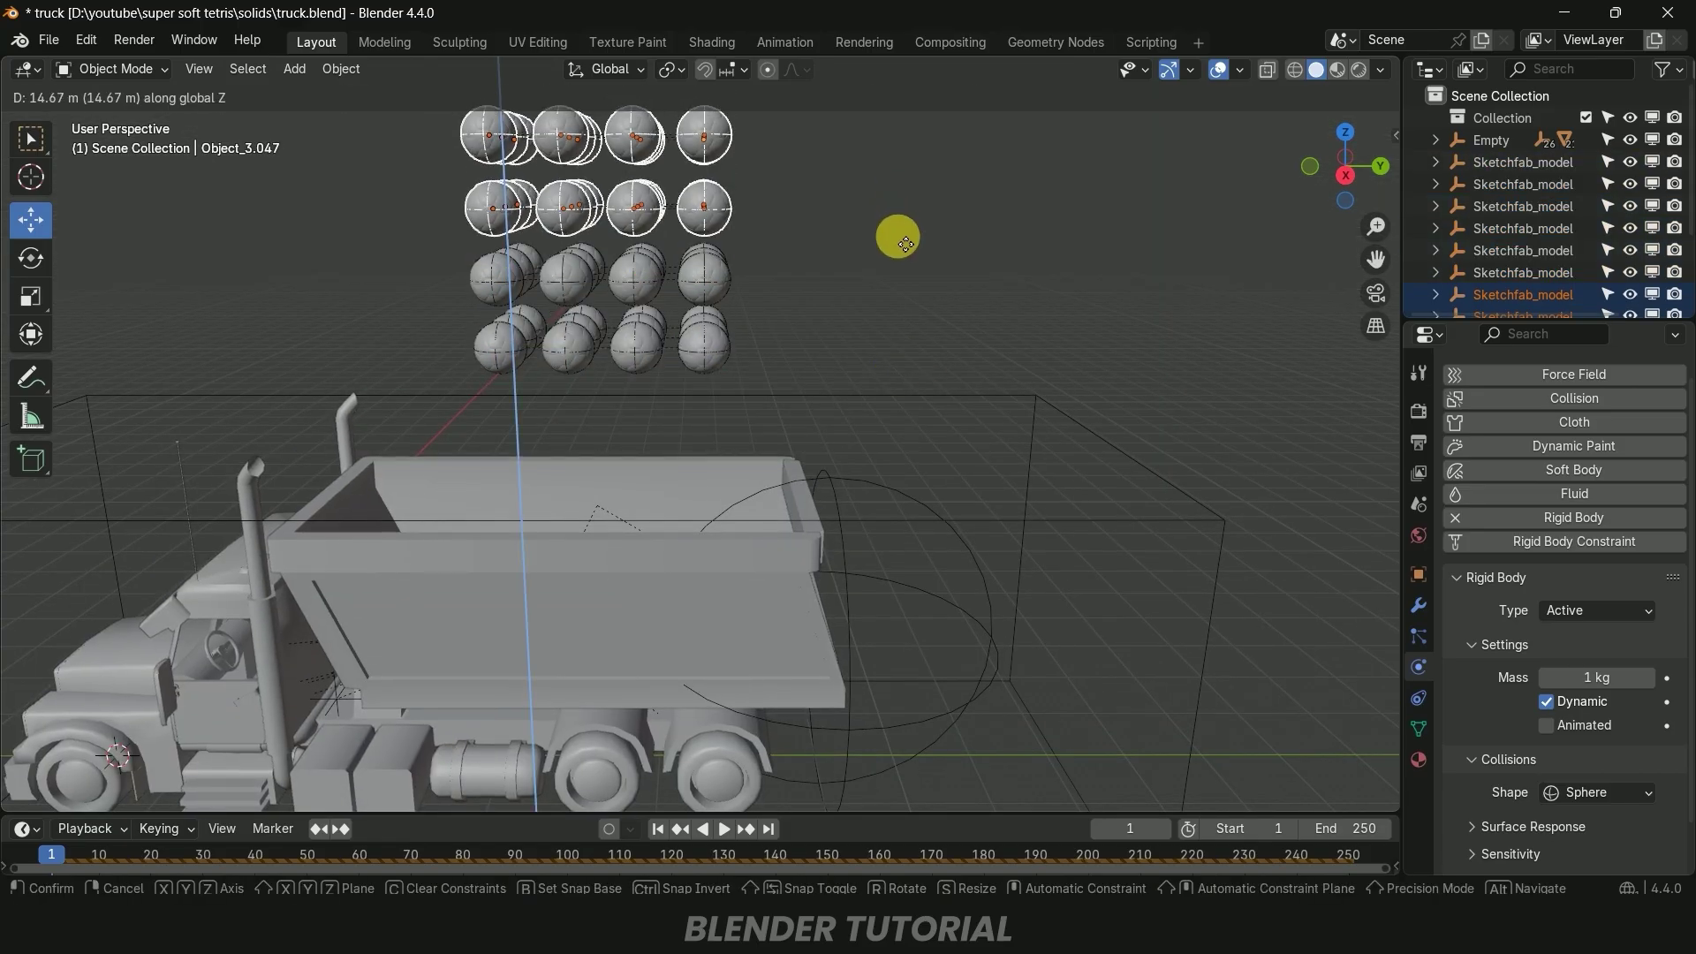
{"action": "left_click", "coordinate": [898, 237]}
Set the scene's end frame to 800
{"action": "scroll", "coordinate": [898, 237], "scroll_direction": "down", "scroll_amount": 3}
{"action": "middle_click_drag", "start_coordinate": [898, 237], "coordinate": [837, 391]}
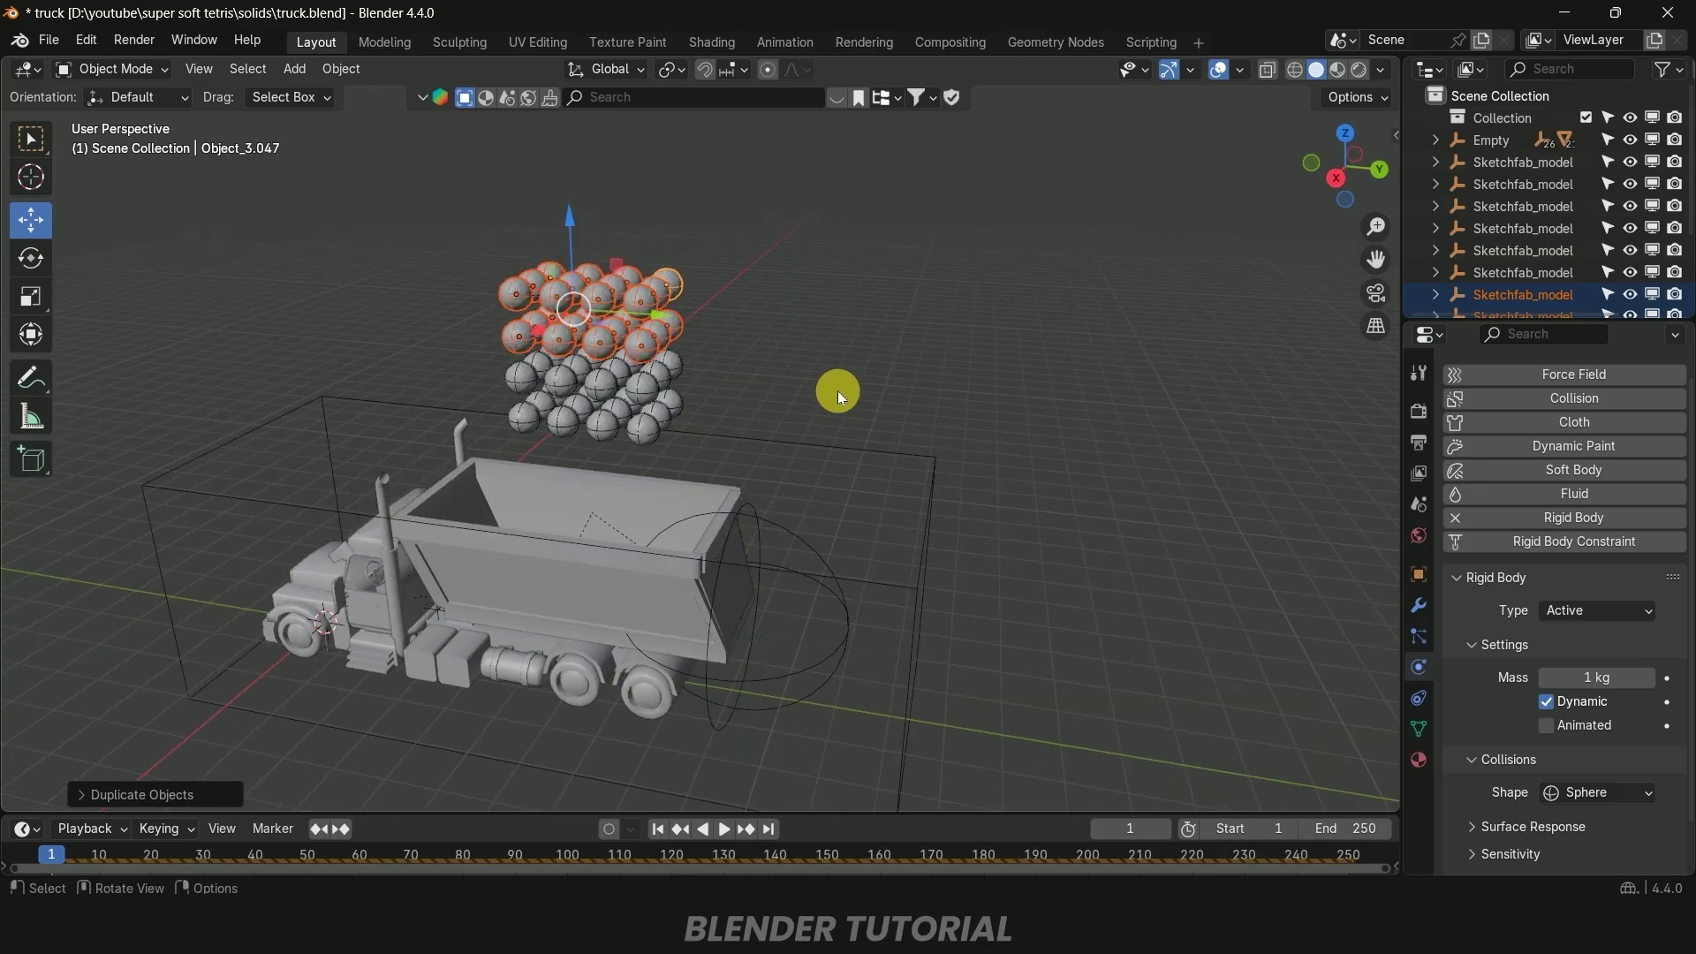
{"action": "scroll", "coordinate": [838, 390], "scroll_direction": "up", "scroll_amount": 2}
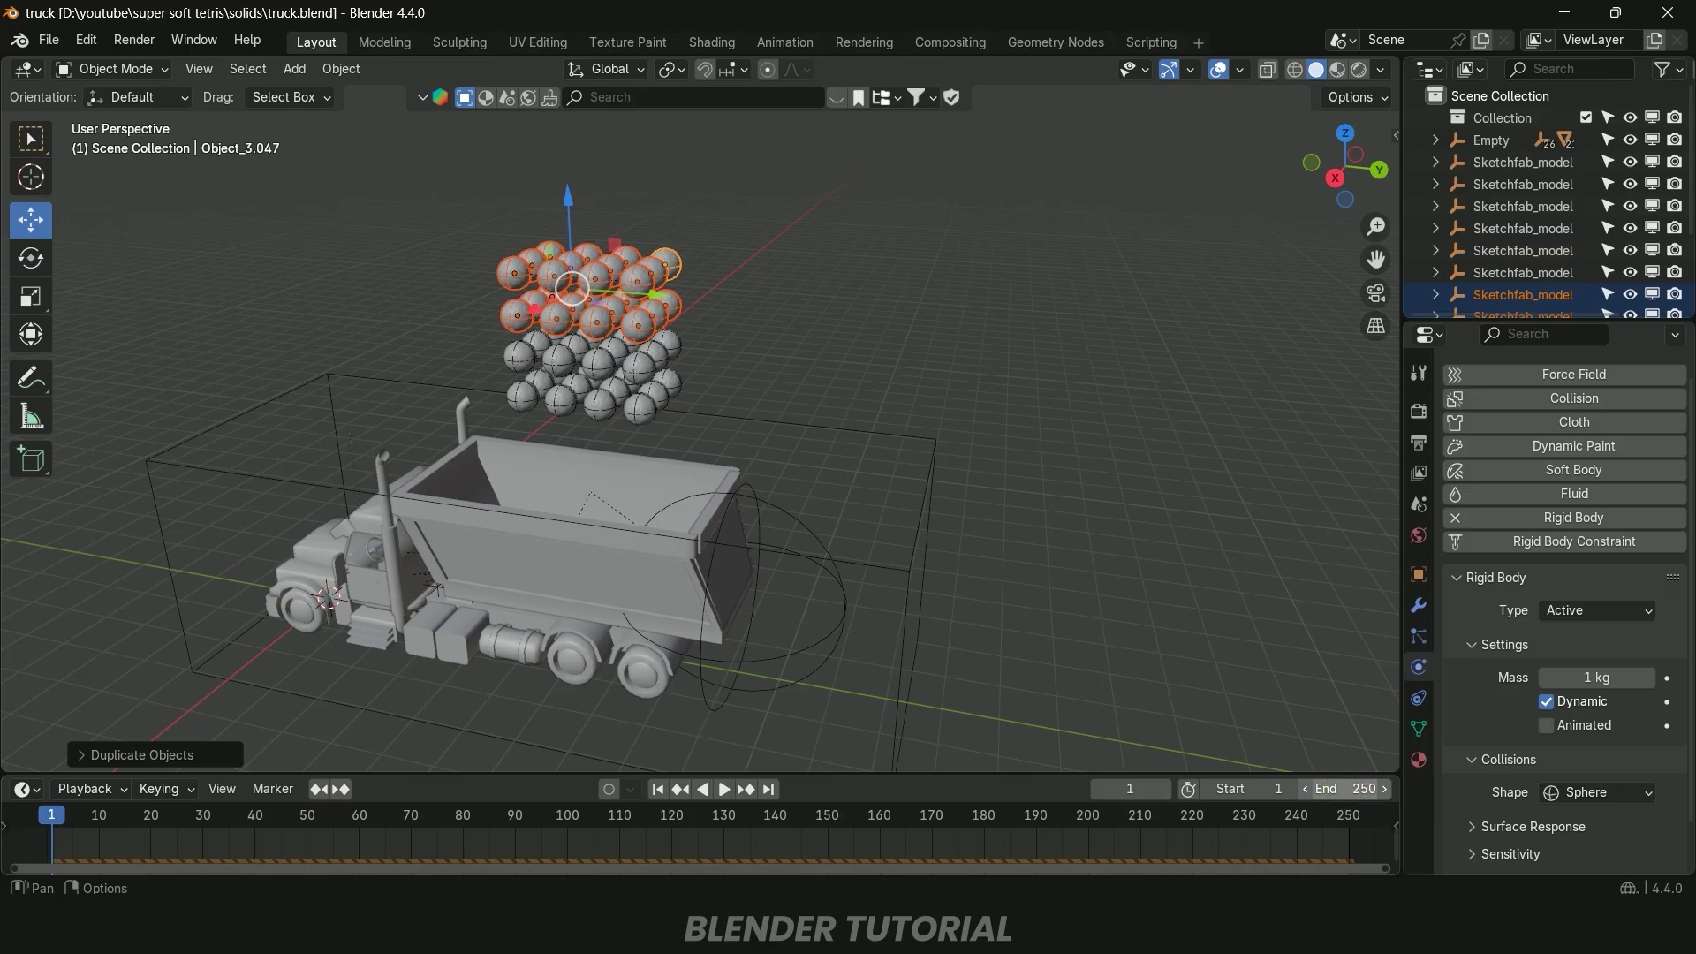
{"action": "type", "text": "0"}
{"action": "key", "text": "Return"}
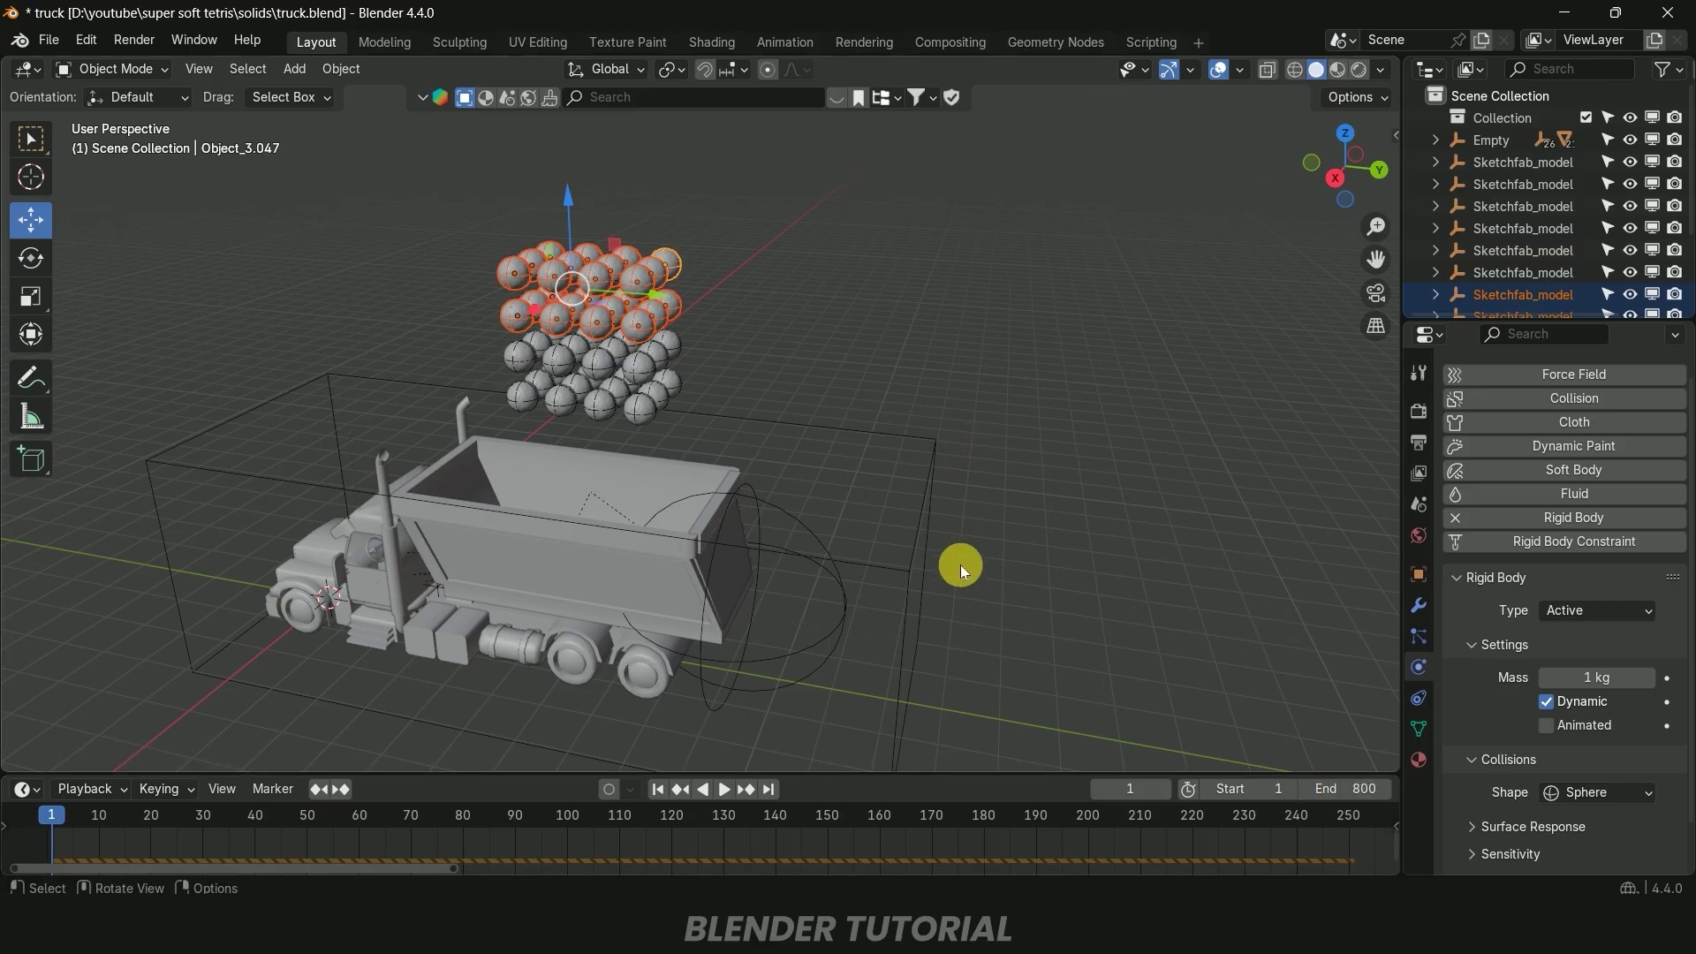
Enable the scene's Simulation Range and set its end frame to 800
{"action": "left_click", "coordinate": [1418, 508]}
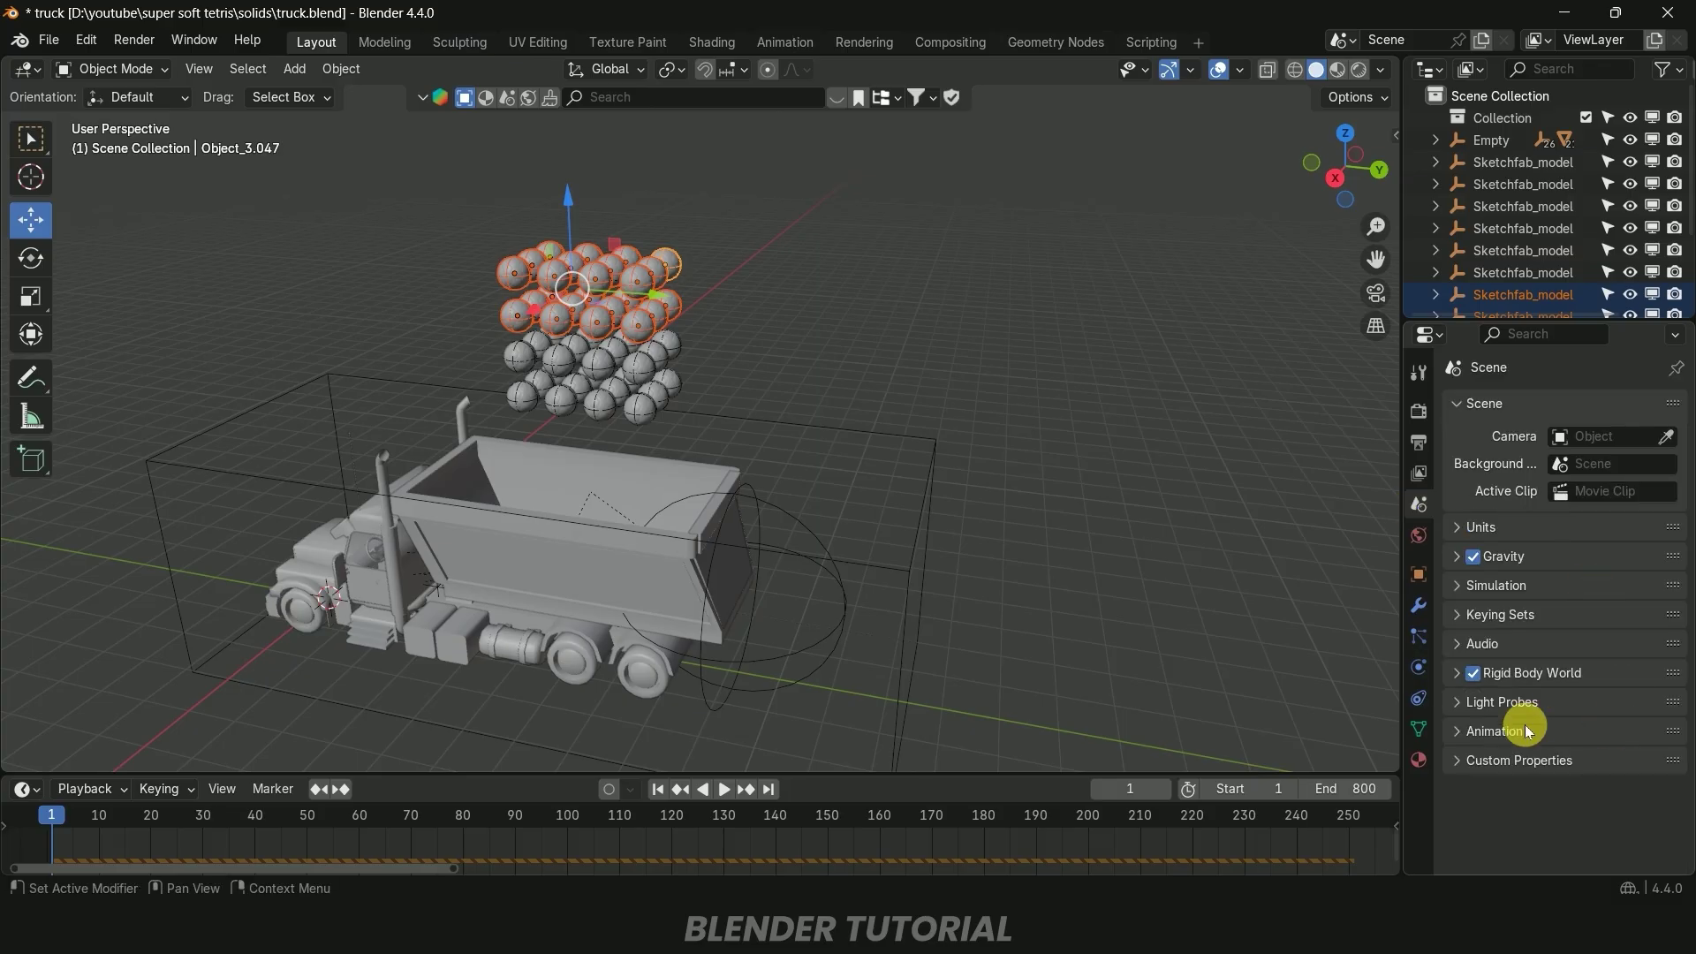
{"action": "left_click", "coordinate": [1456, 675]}
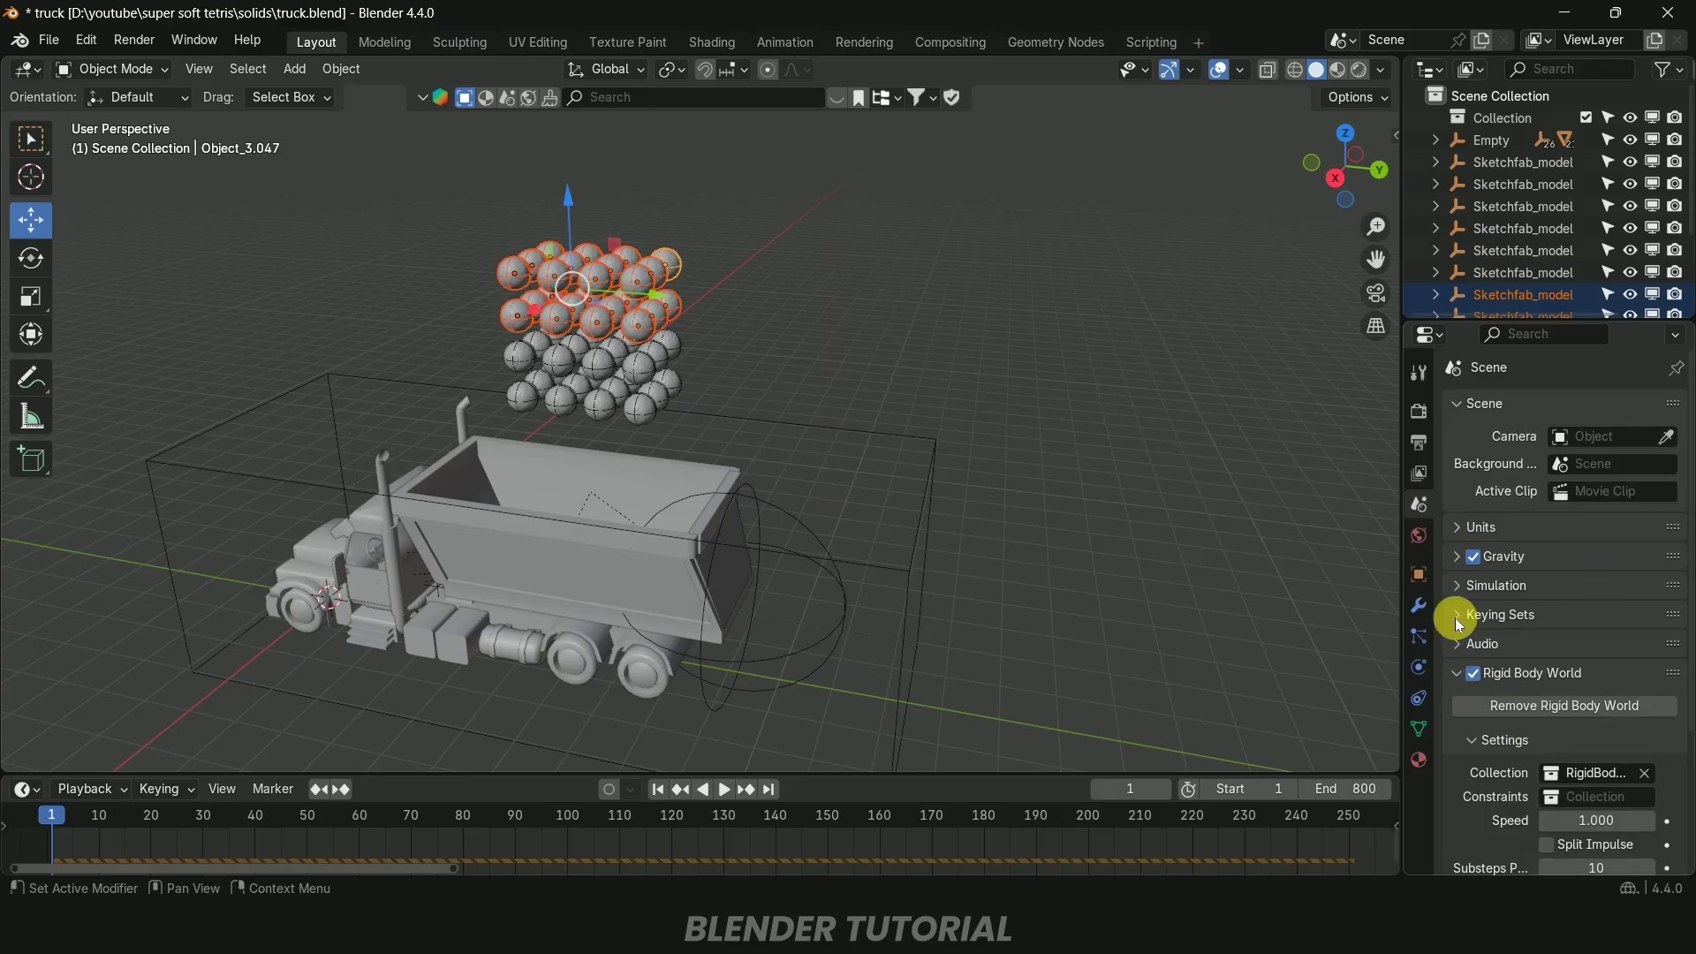
{"action": "left_click", "coordinate": [1453, 587]}
{"action": "scroll", "coordinate": [1454, 590], "scroll_direction": "down", "scroll_amount": 2}
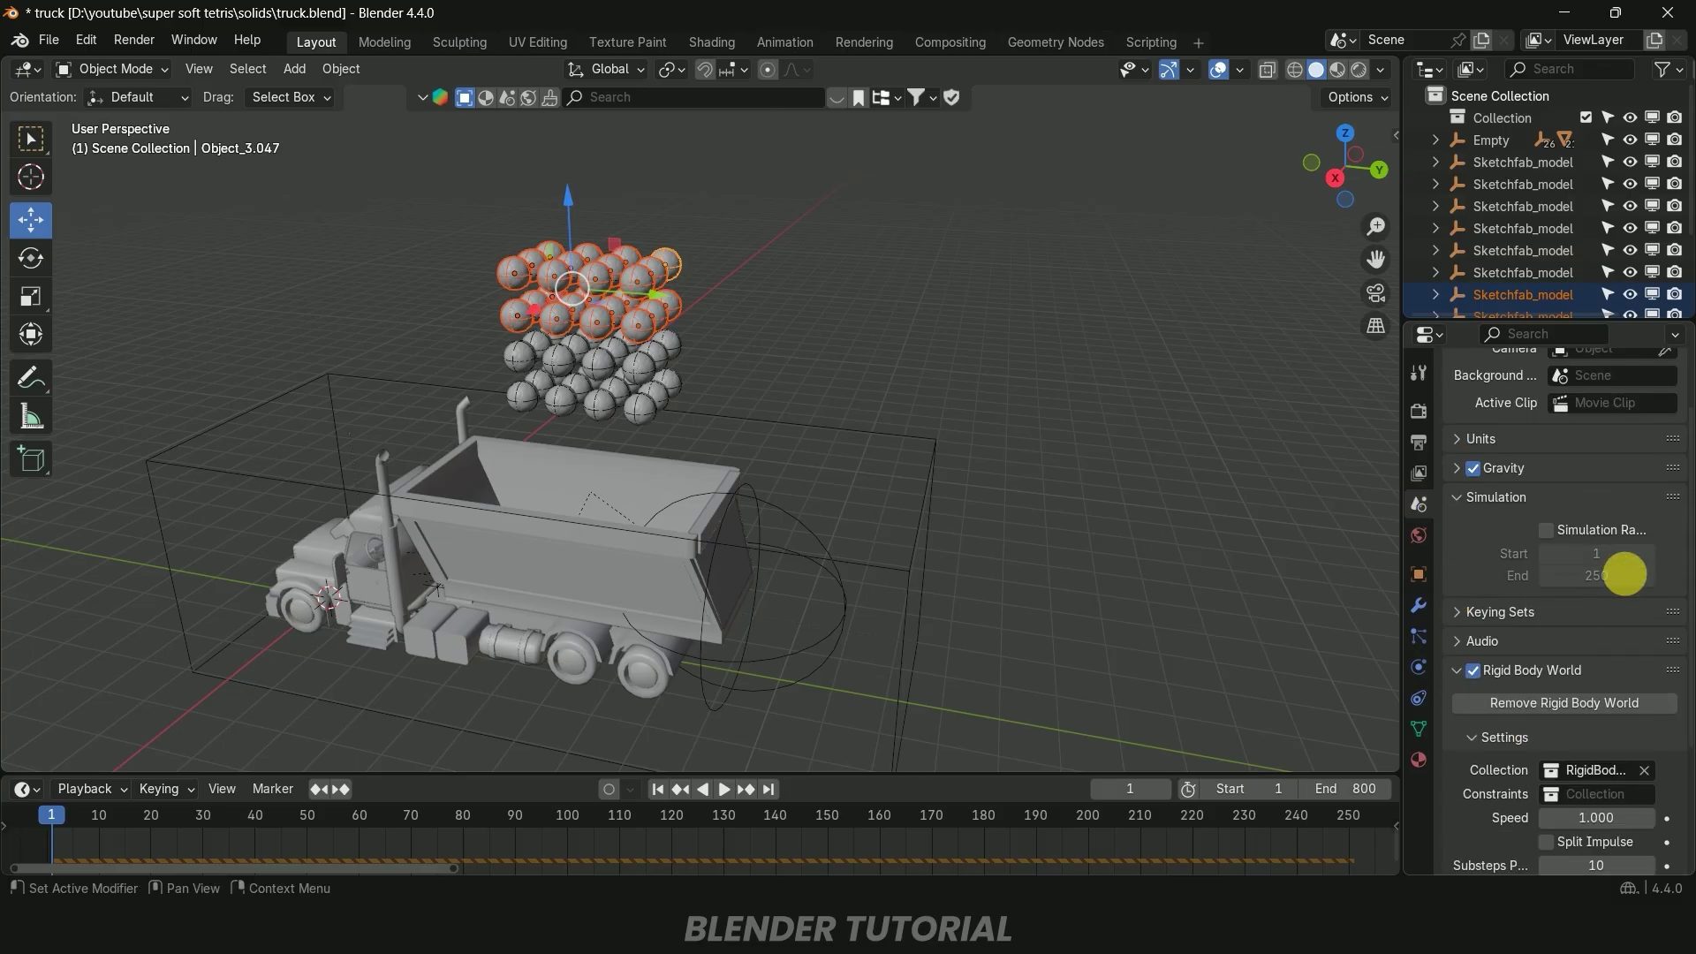
{"action": "left_click", "coordinate": [1544, 530]}
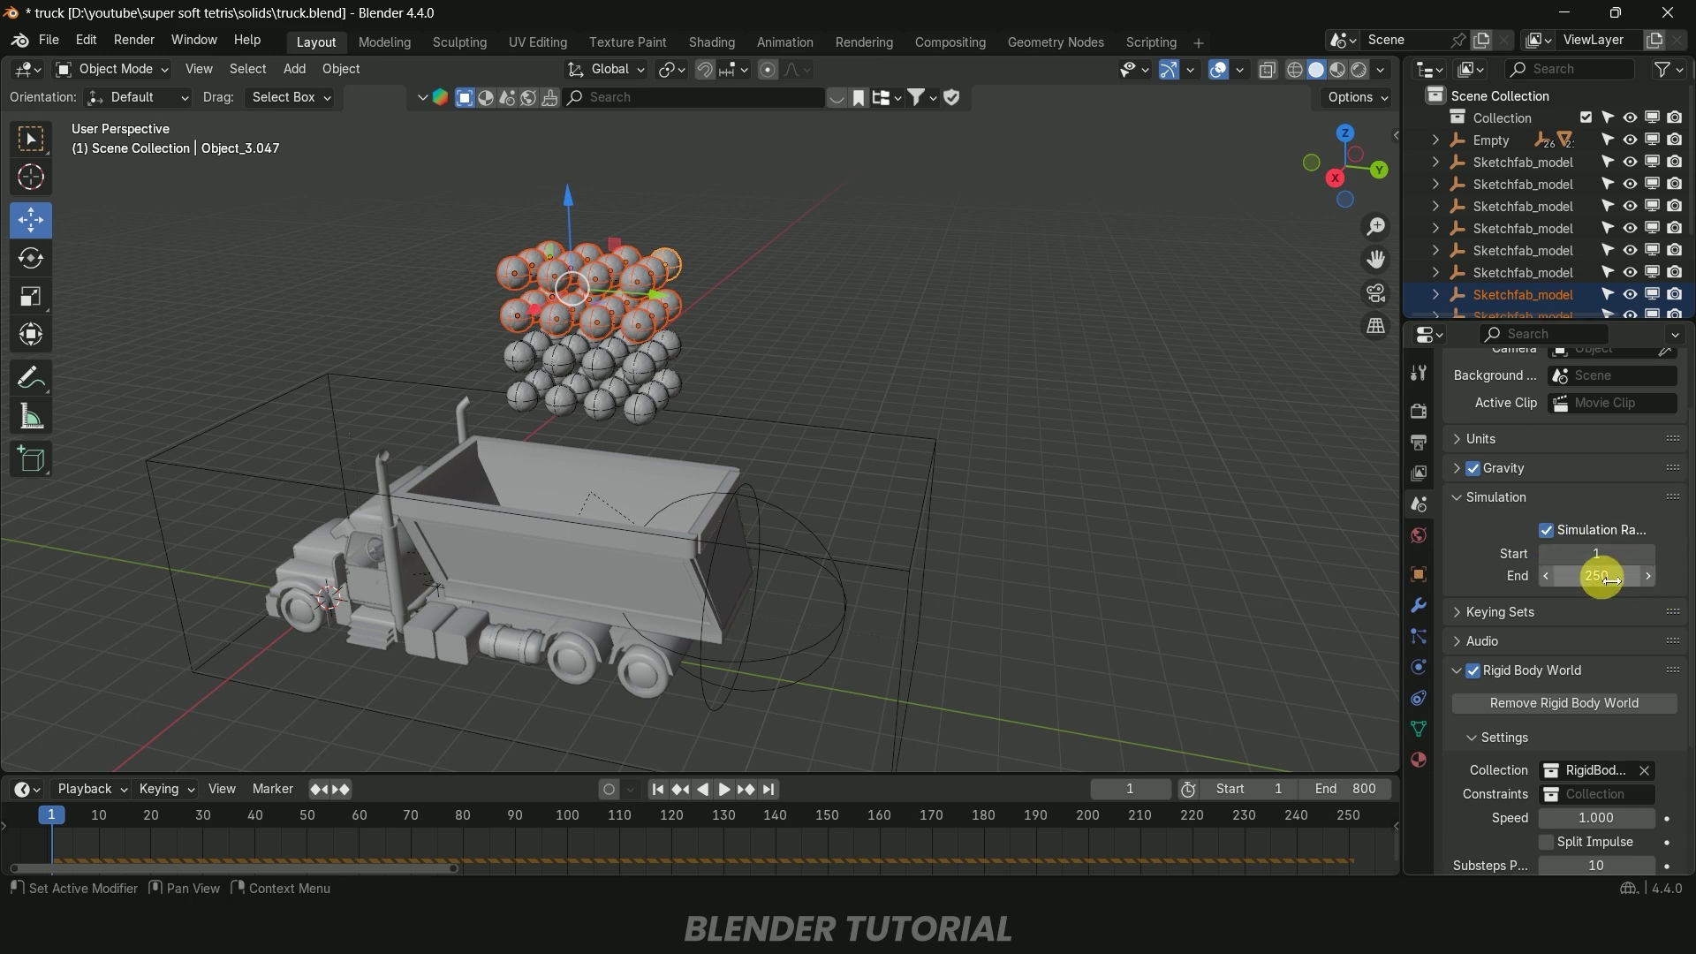
{"action": "left_click", "coordinate": [1609, 583]}
{"action": "type", "text": "800"}
{"action": "key", "text": "Return"}
Set the Rigid Body World cache's simulation end frame to 800
{"action": "scroll", "coordinate": [1603, 578], "scroll_direction": "down", "scroll_amount": 5}
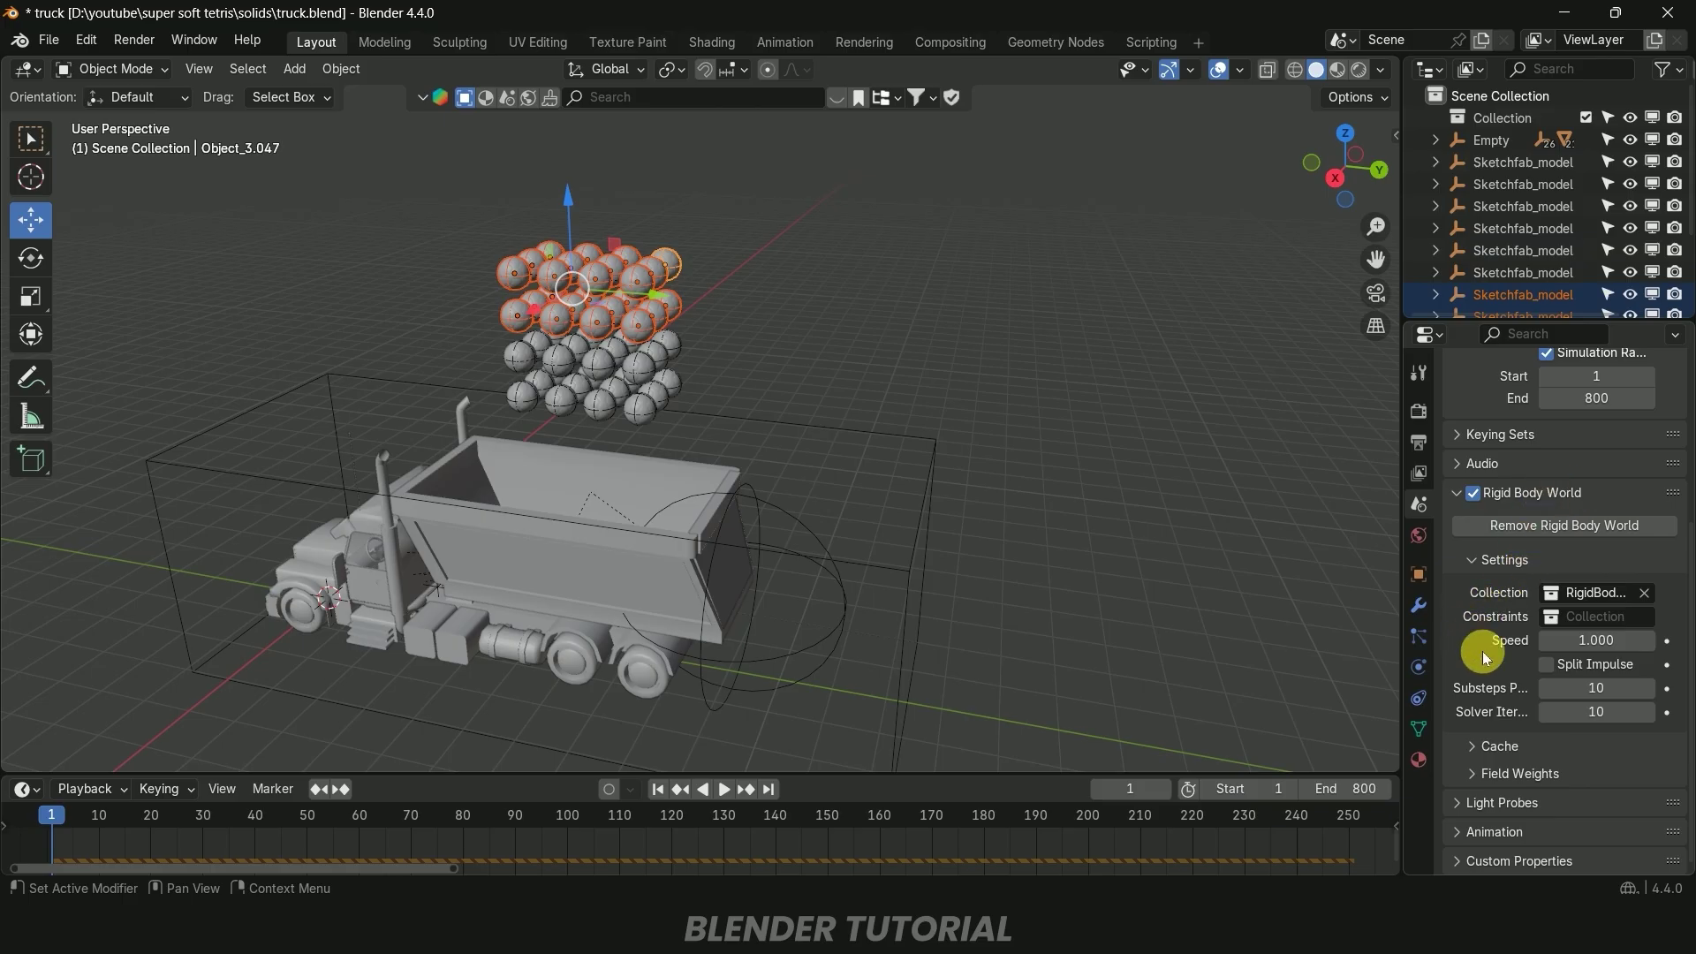
{"action": "left_click", "coordinate": [1473, 749]}
{"action": "scroll", "coordinate": [1537, 707], "scroll_direction": "down", "scroll_amount": 7}
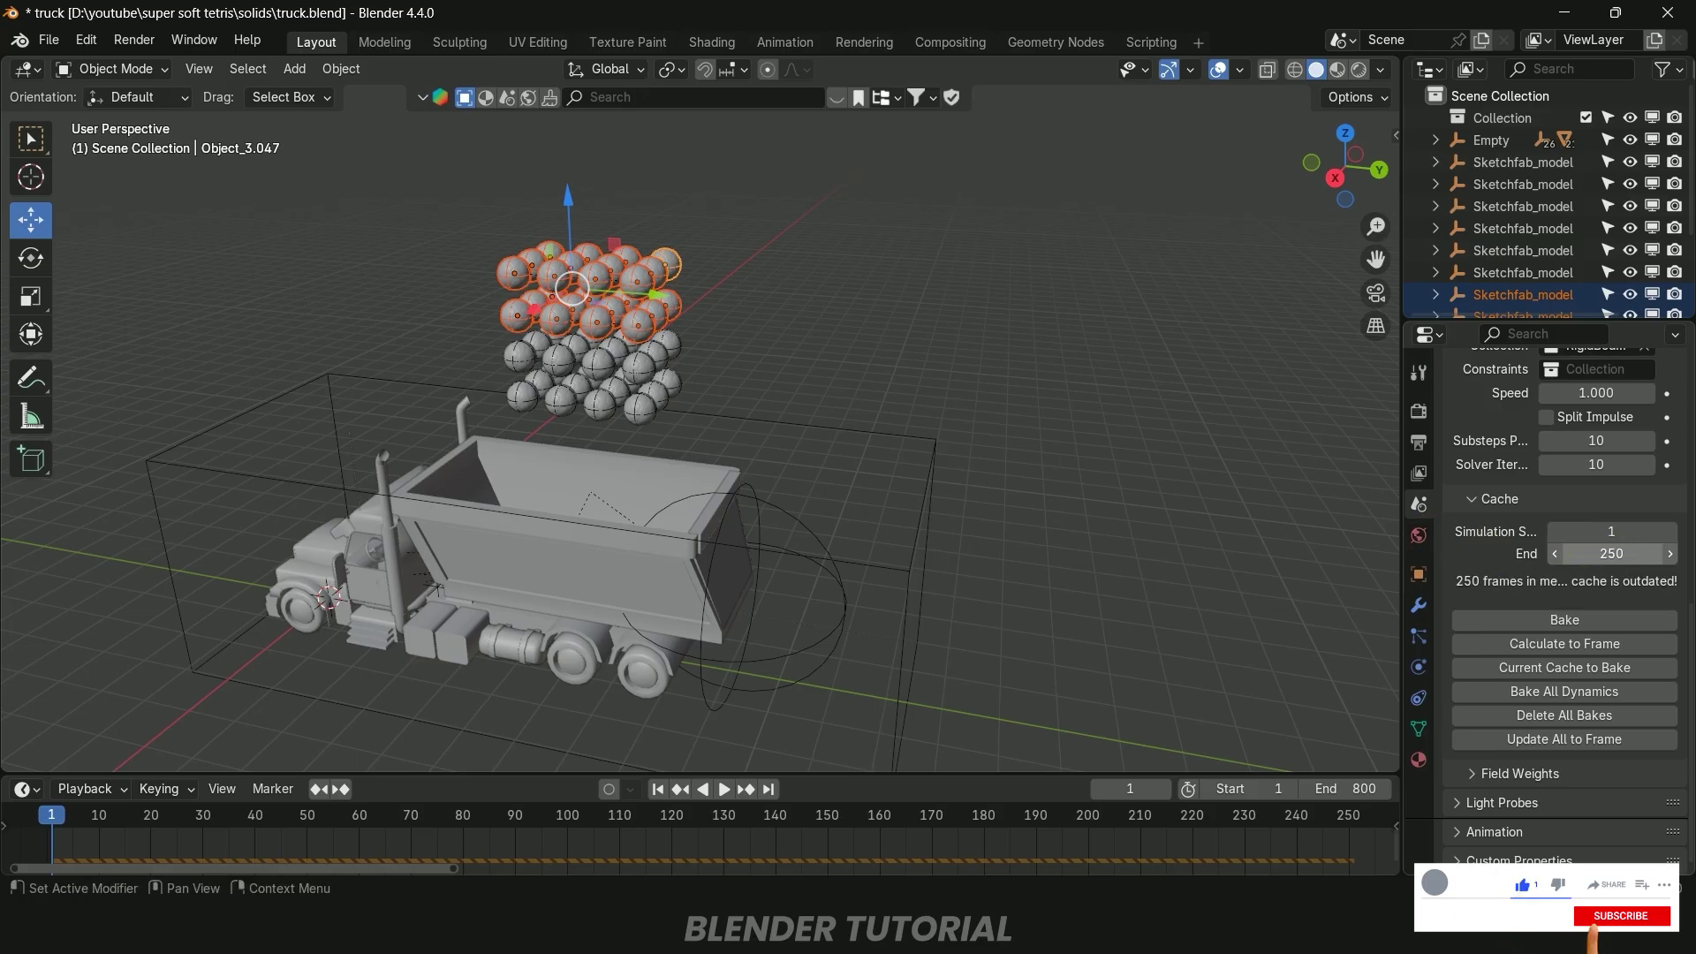
{"action": "left_click", "coordinate": [1623, 563]}
{"action": "key", "text": "Return"}
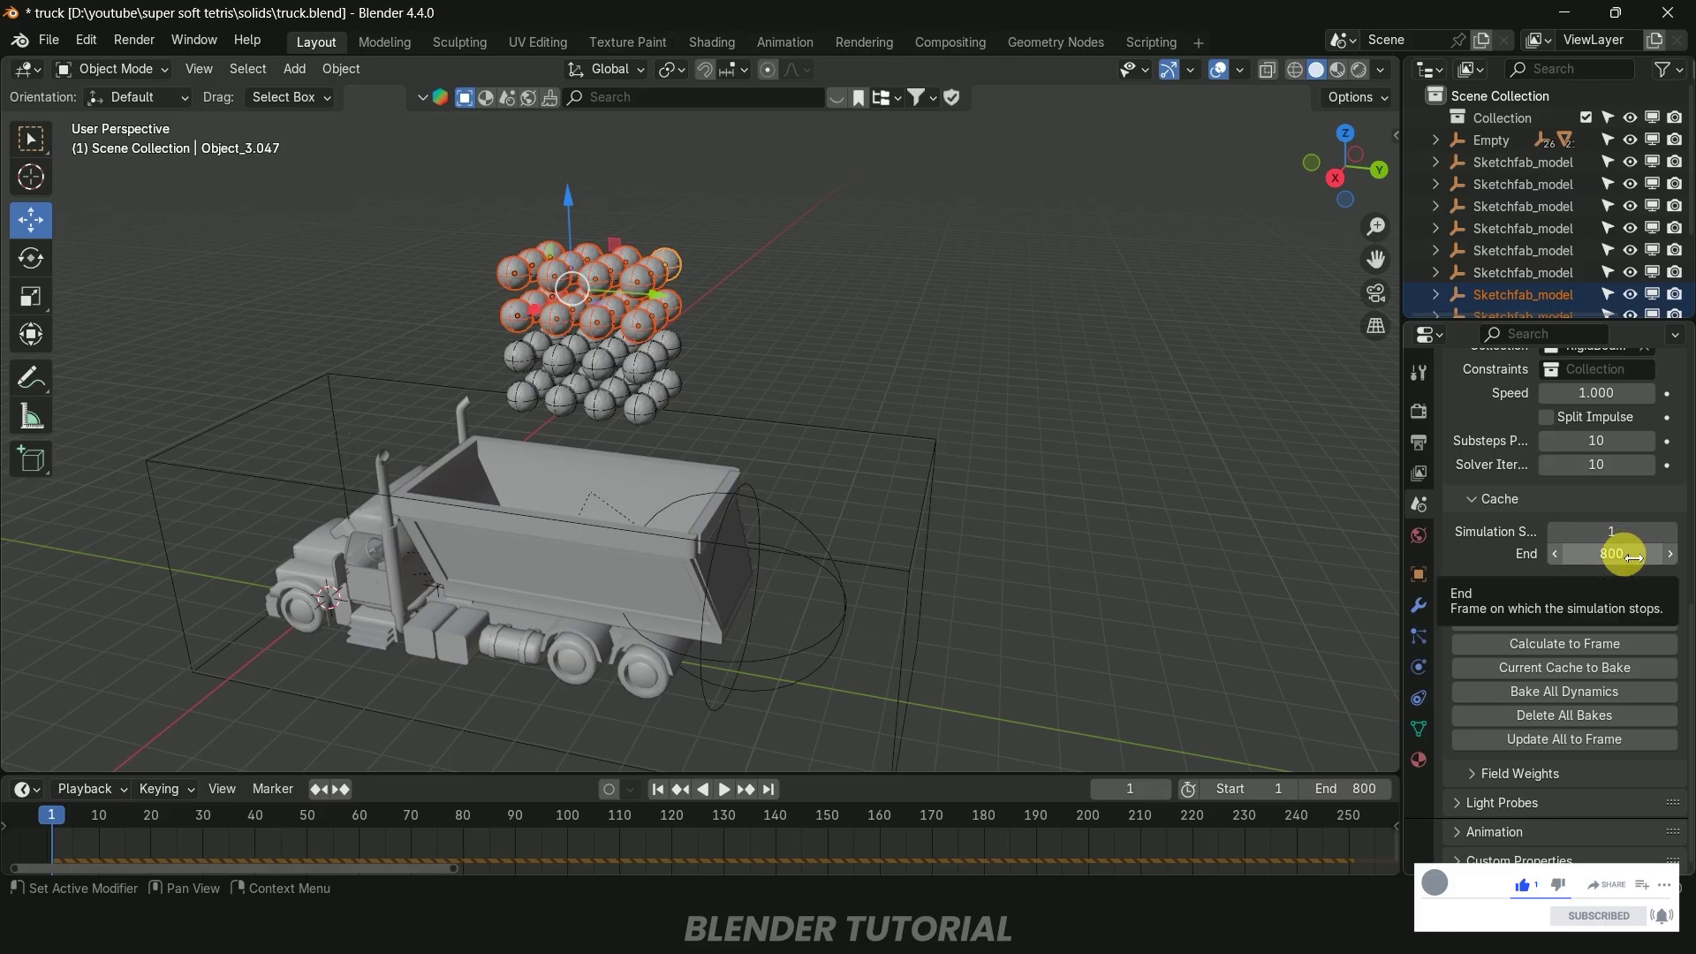
Play the simulation to check how the balls fall into the truck bed, pausing at frame 210
{"action": "scroll", "coordinate": [1532, 772], "scroll_direction": "up", "scroll_amount": 5}
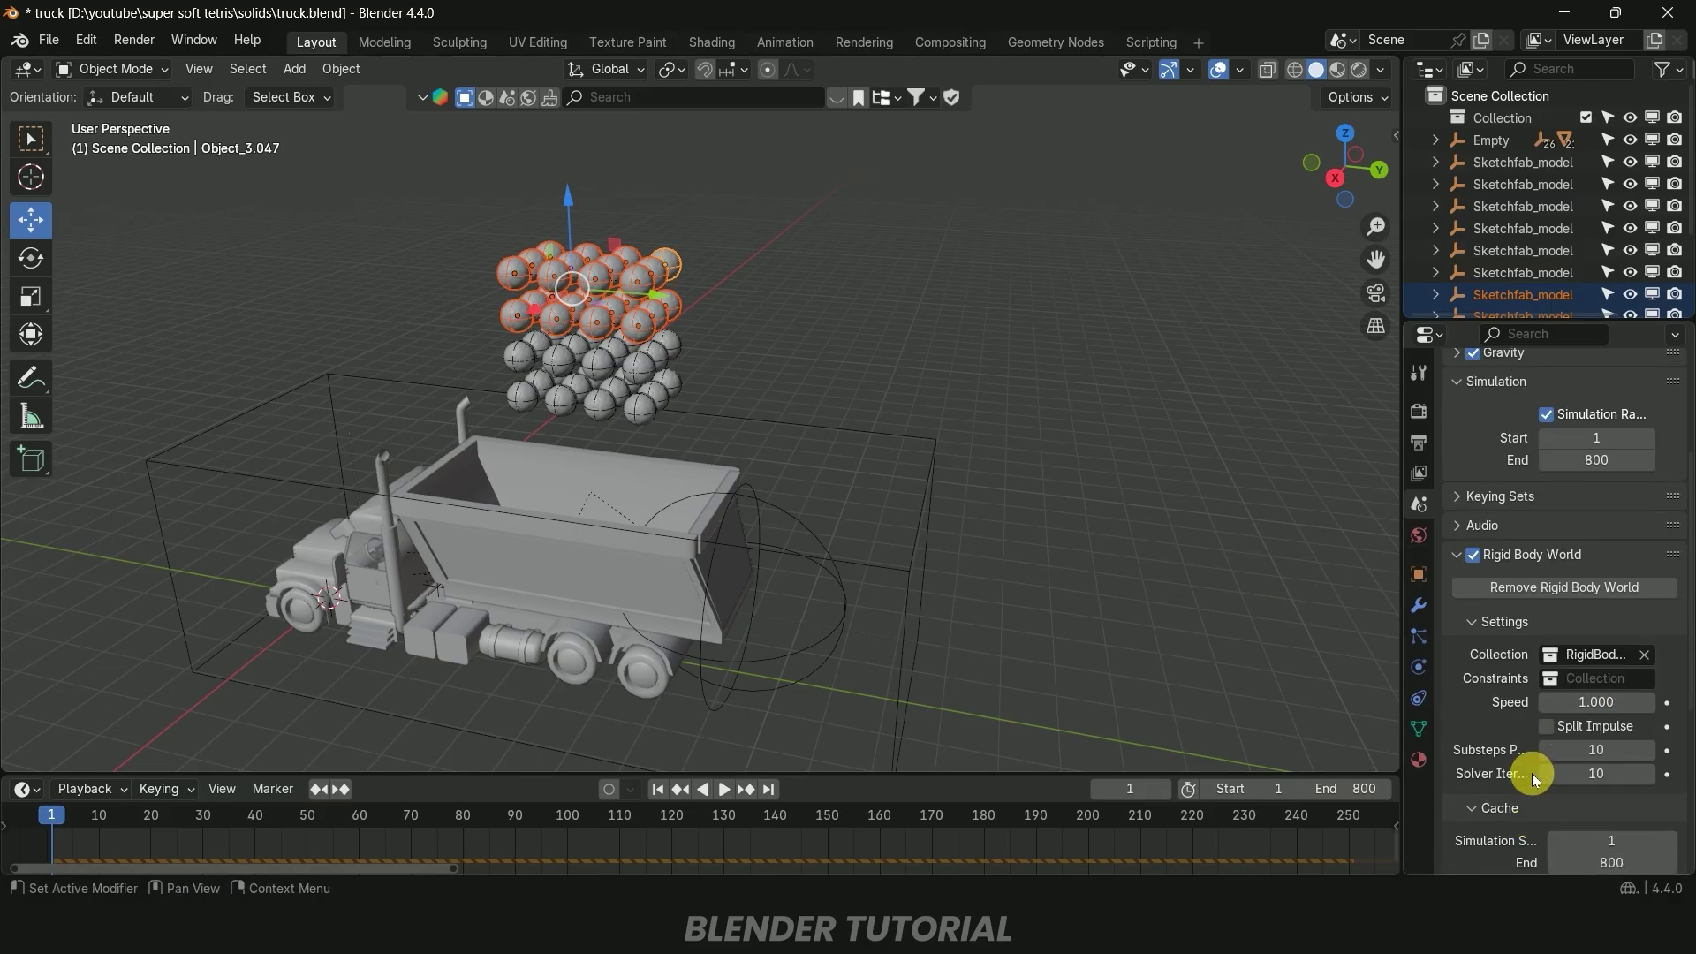
{"action": "scroll", "coordinate": [1532, 772], "scroll_direction": "up", "scroll_amount": 4}
{"action": "scroll", "coordinate": [1531, 772], "scroll_direction": "down", "scroll_amount": 5}
{"action": "key", "text": "space"}
{"action": "middle_click_drag", "start_coordinate": [1112, 532], "coordinate": [1129, 596]}
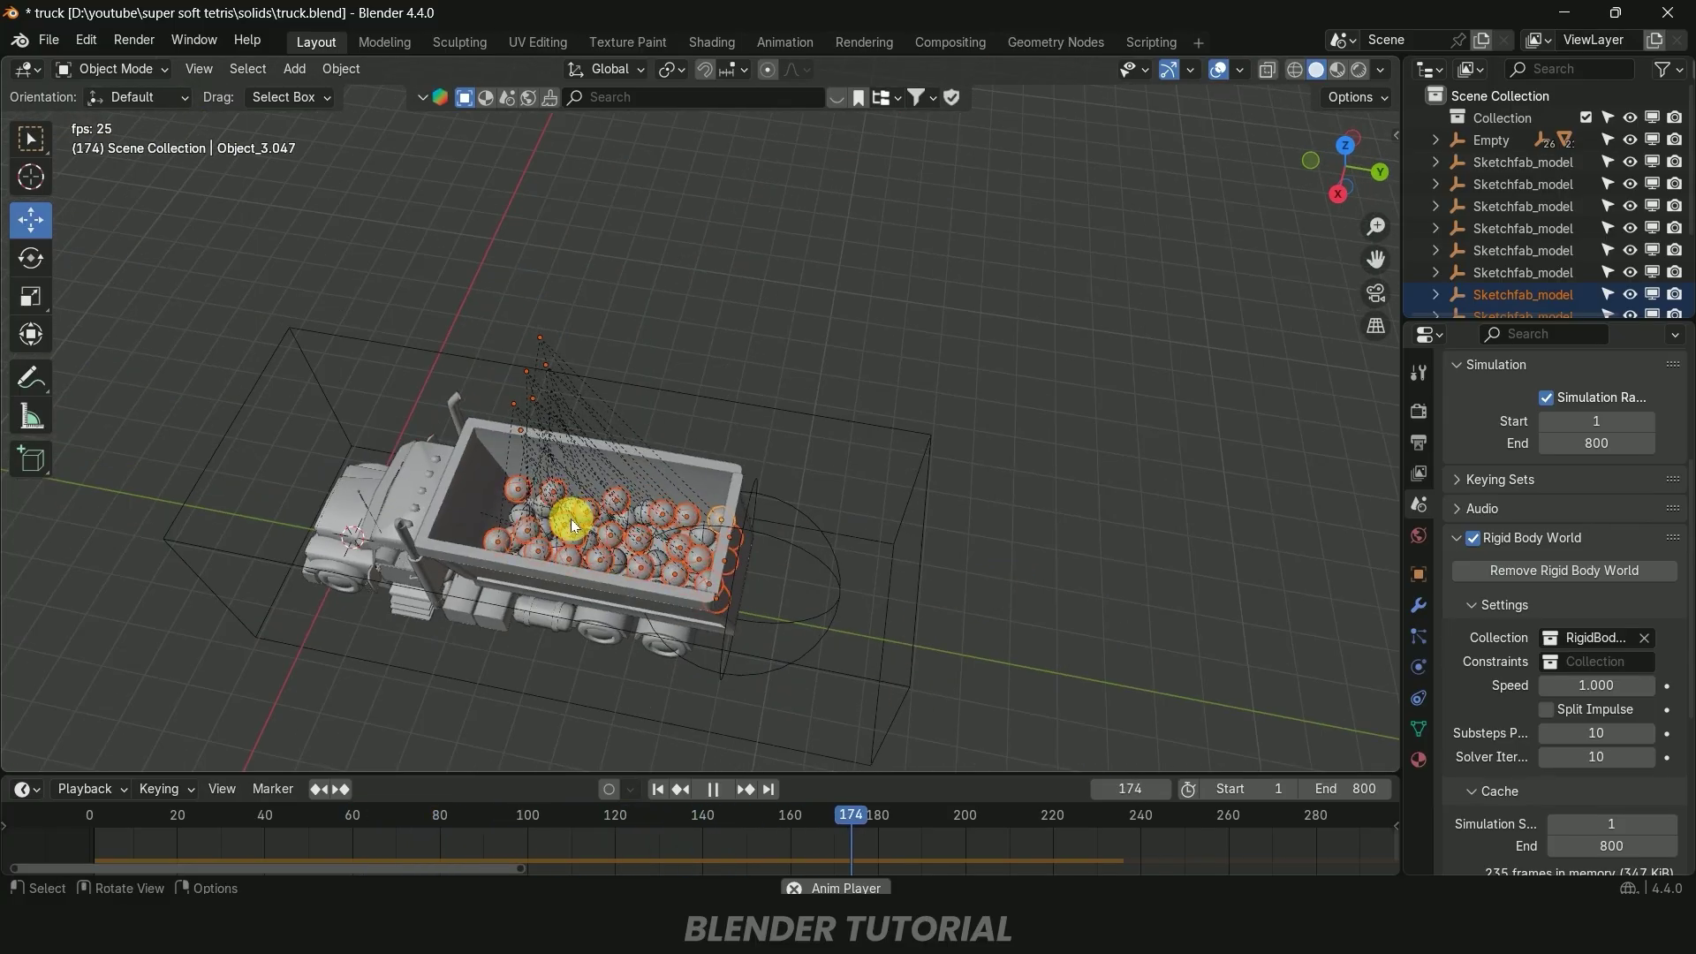
{"action": "key", "text": "space"}
{"action": "middle_click_drag", "start_coordinate": [633, 574], "coordinate": [1003, 604]}
{"action": "key", "text": "space"}
{"action": "key", "text": "space"}
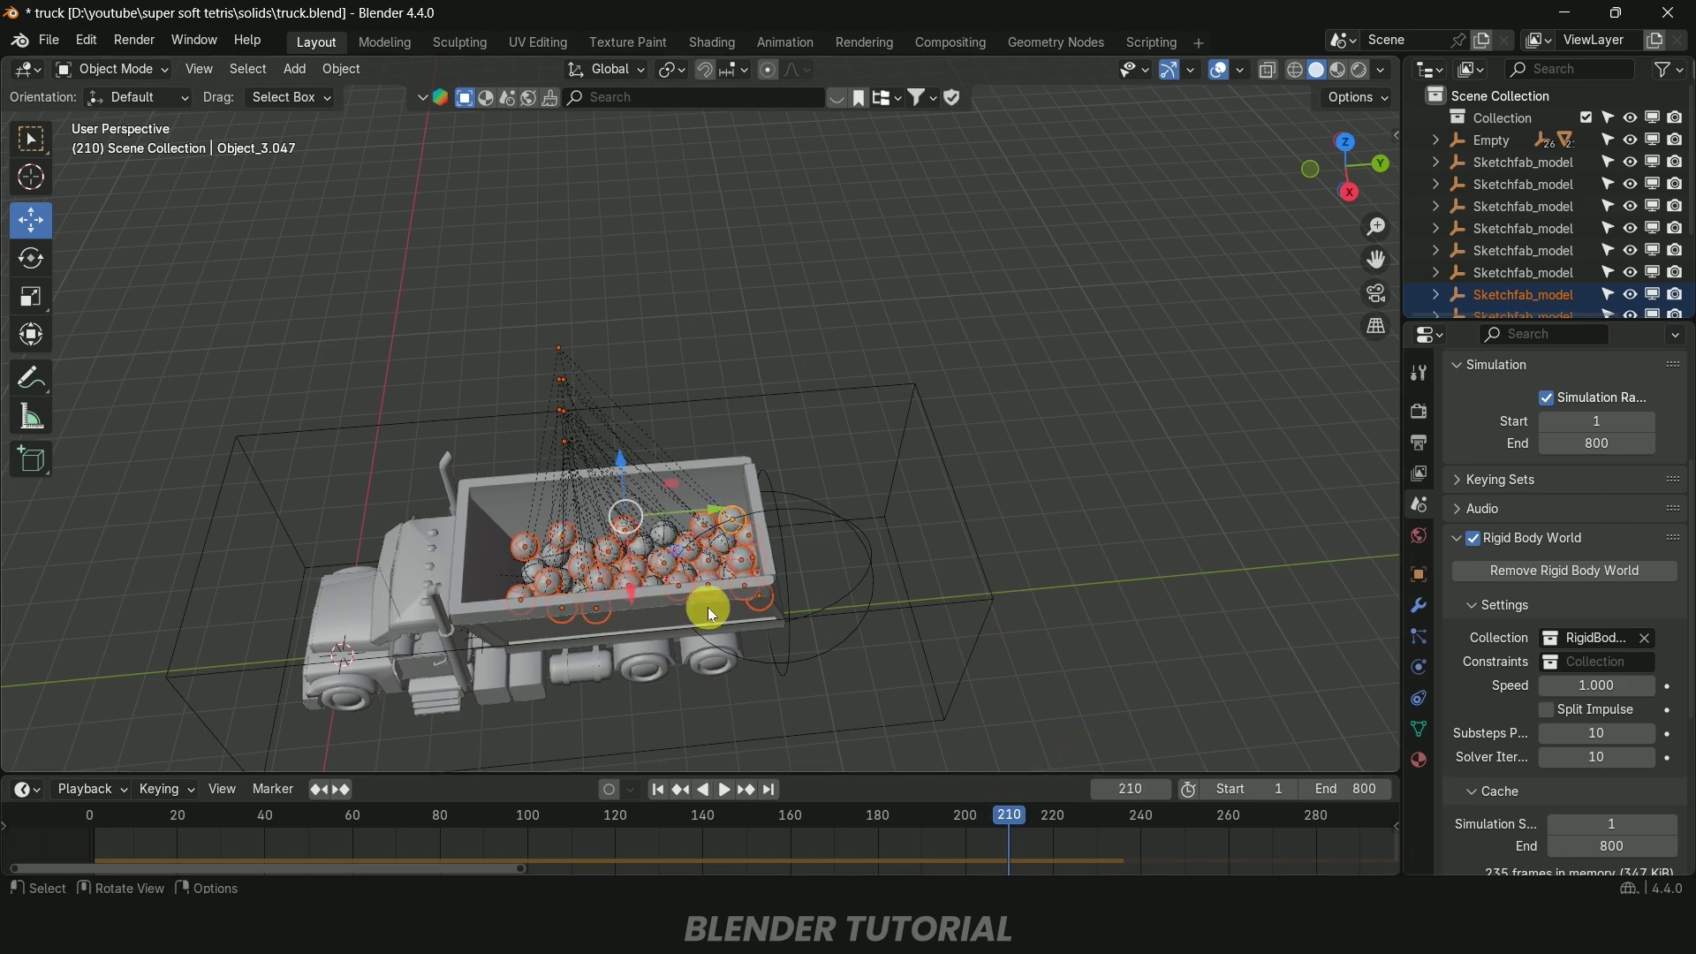
Select the box-shaped empty controlling the truck and insert a keyframe at frame 210
{"action": "middle_click_drag", "start_coordinate": [707, 606], "coordinate": [809, 617]}
{"action": "middle_click_drag", "start_coordinate": [1018, 614], "coordinate": [908, 496]}
{"action": "left_click", "coordinate": [862, 457]}
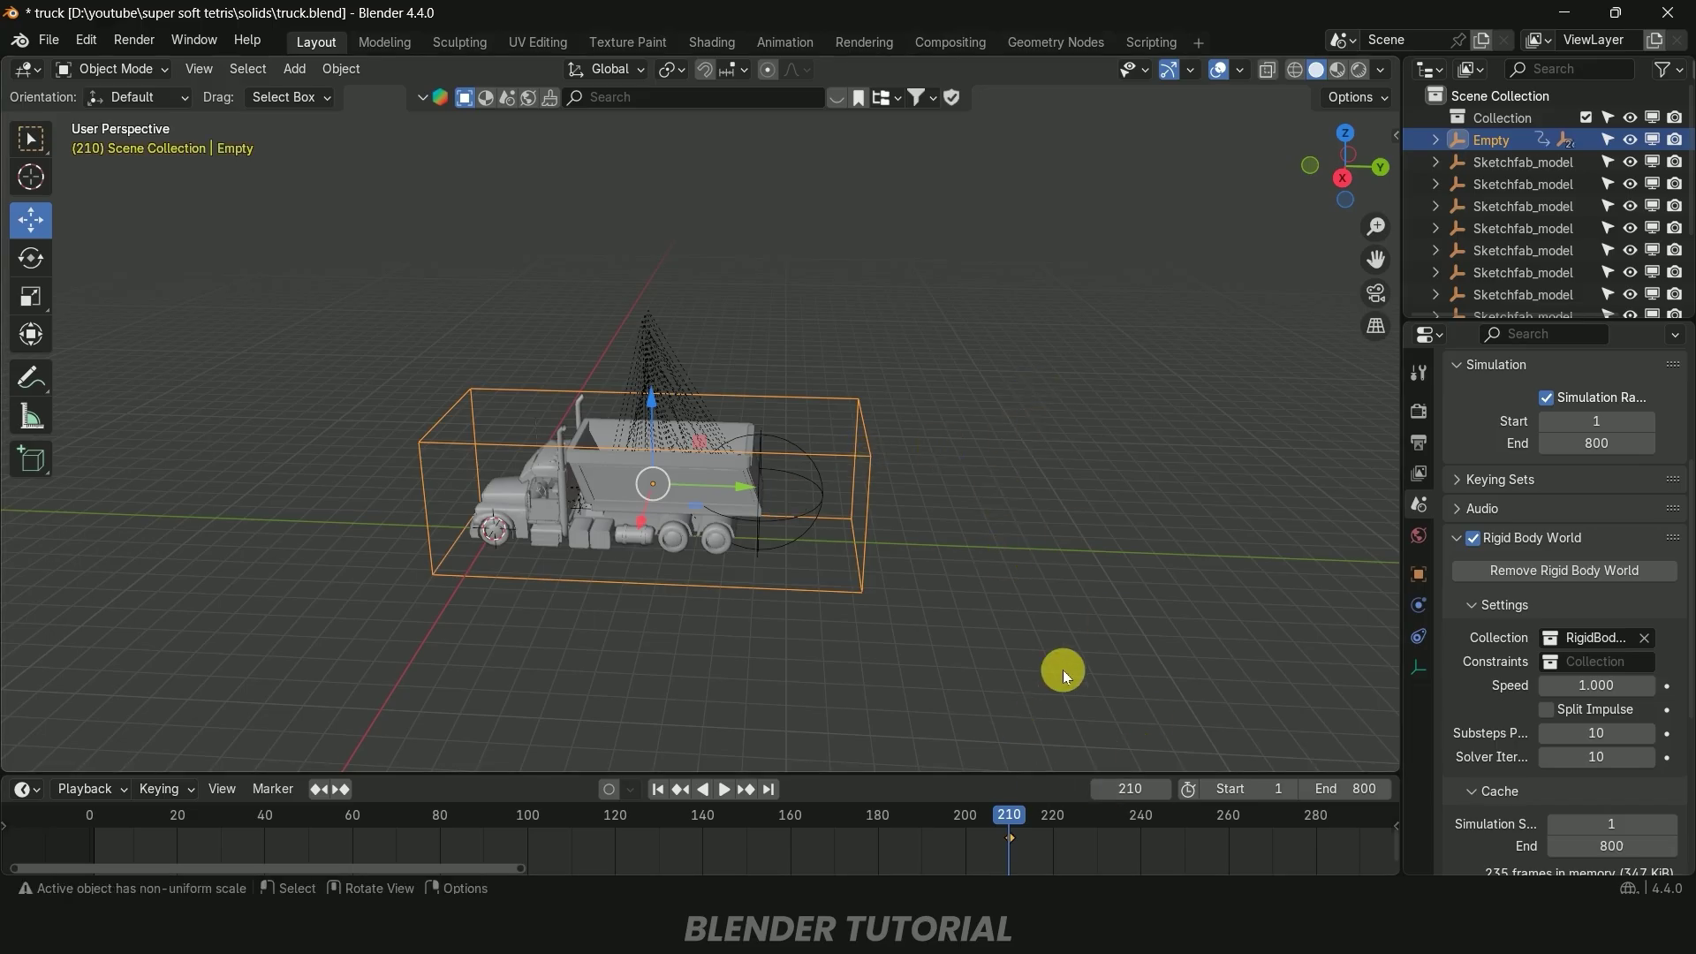
At frame 340, move the truck's box empty forward along the Y axis and insert a keyframe
{"action": "key", "text": "space"}
{"action": "scroll", "coordinate": [586, 851], "scroll_direction": "down", "scroll_amount": 3}
{"action": "left_click", "coordinate": [936, 818]}
{"action": "key", "text": "space"}
{"action": "scroll", "coordinate": [1015, 576], "scroll_direction": "down", "scroll_amount": 2}
{"action": "left_click_drag", "start_coordinate": [751, 485], "coordinate": [497, 455]}
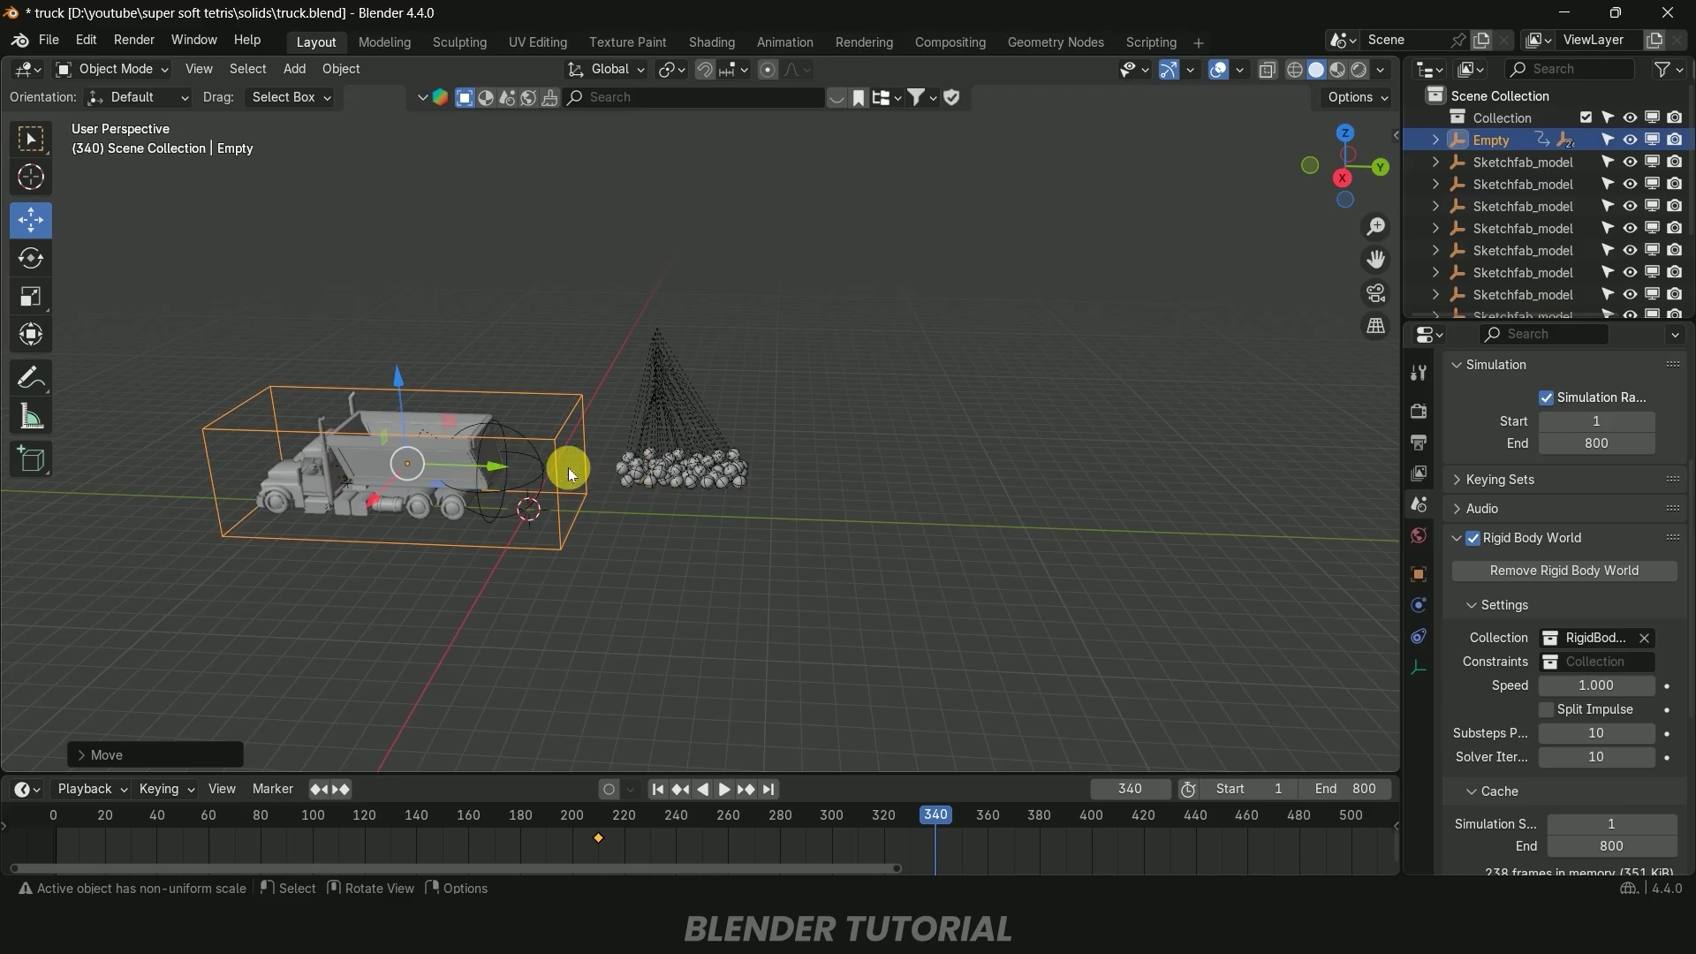
{"action": "left_click_drag", "start_coordinate": [502, 473], "coordinate": [488, 466]}
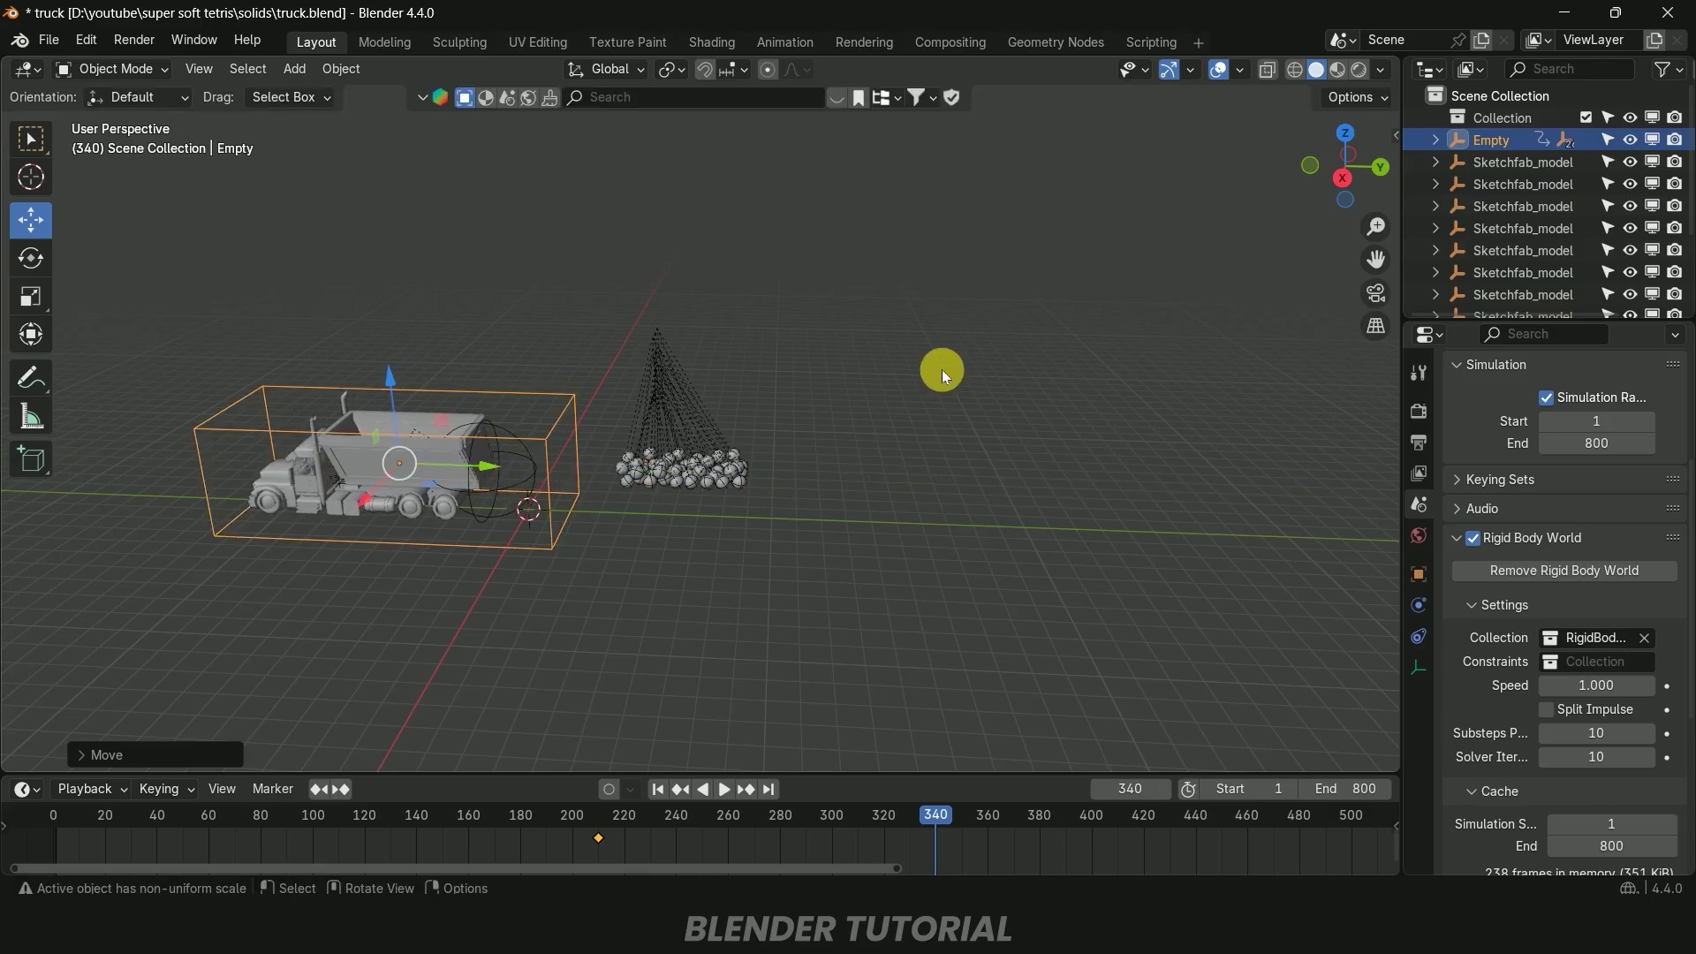
{"action": "key", "text": "i"}
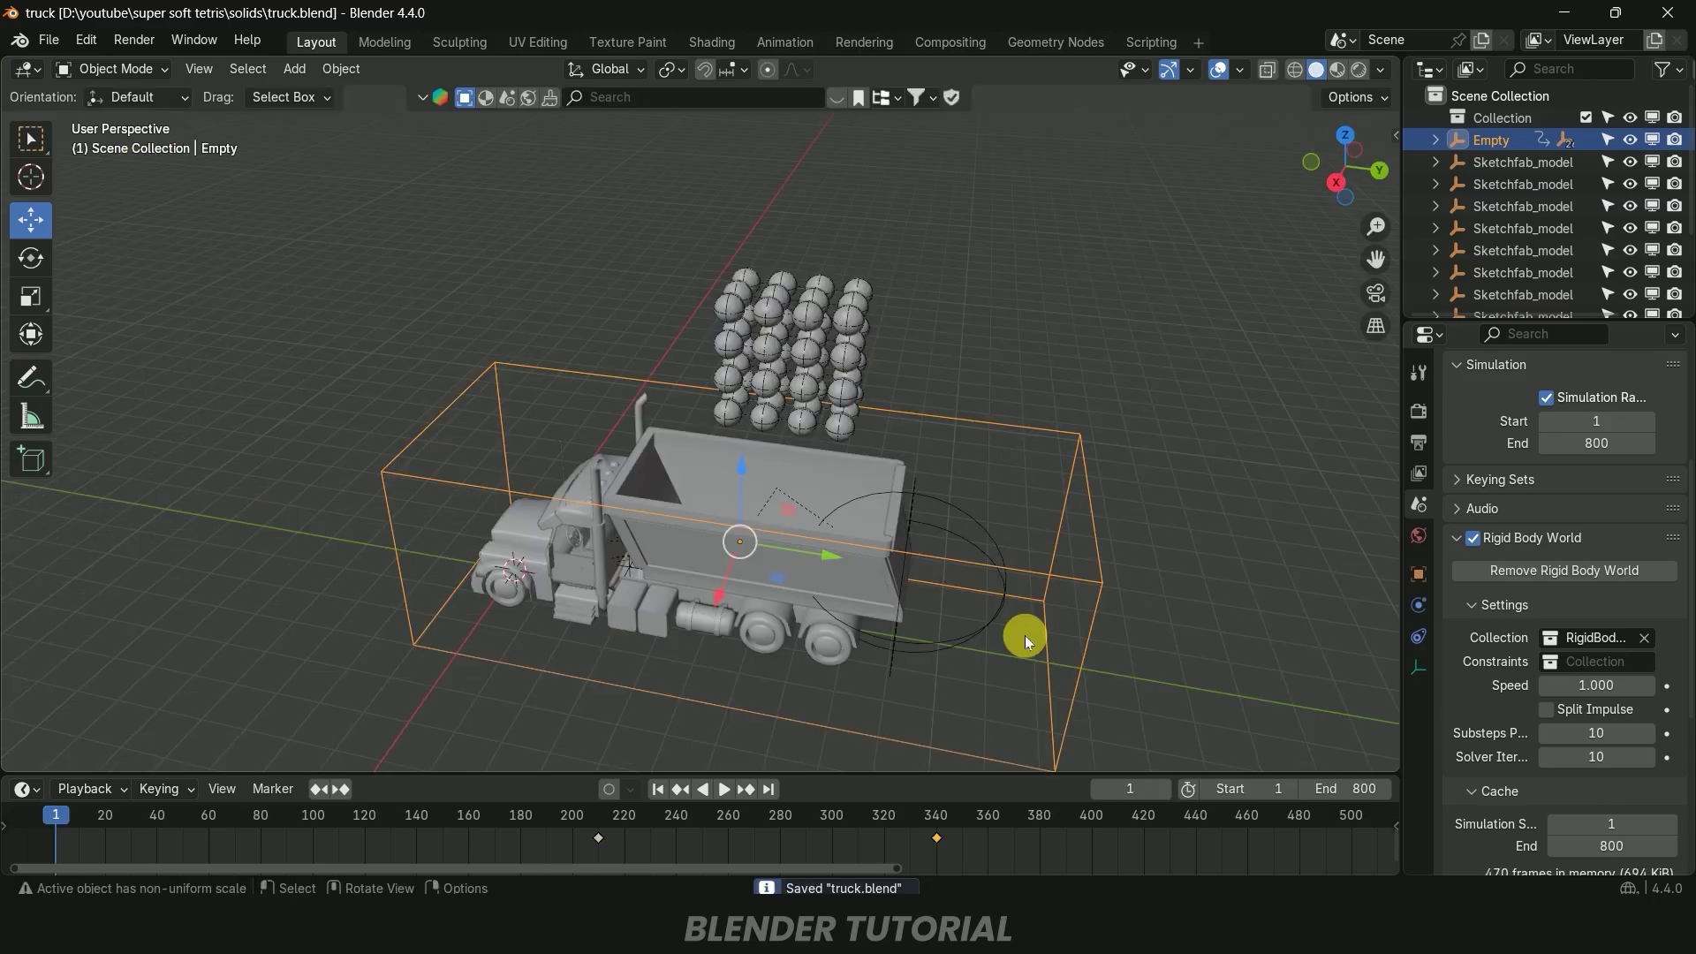
Replay the animation, and keyframe the sphere-shaped empty controlling the bed at about frame 400
{"action": "key", "text": "space"}
{"action": "middle_click_drag", "start_coordinate": [980, 629], "coordinate": [950, 659]}
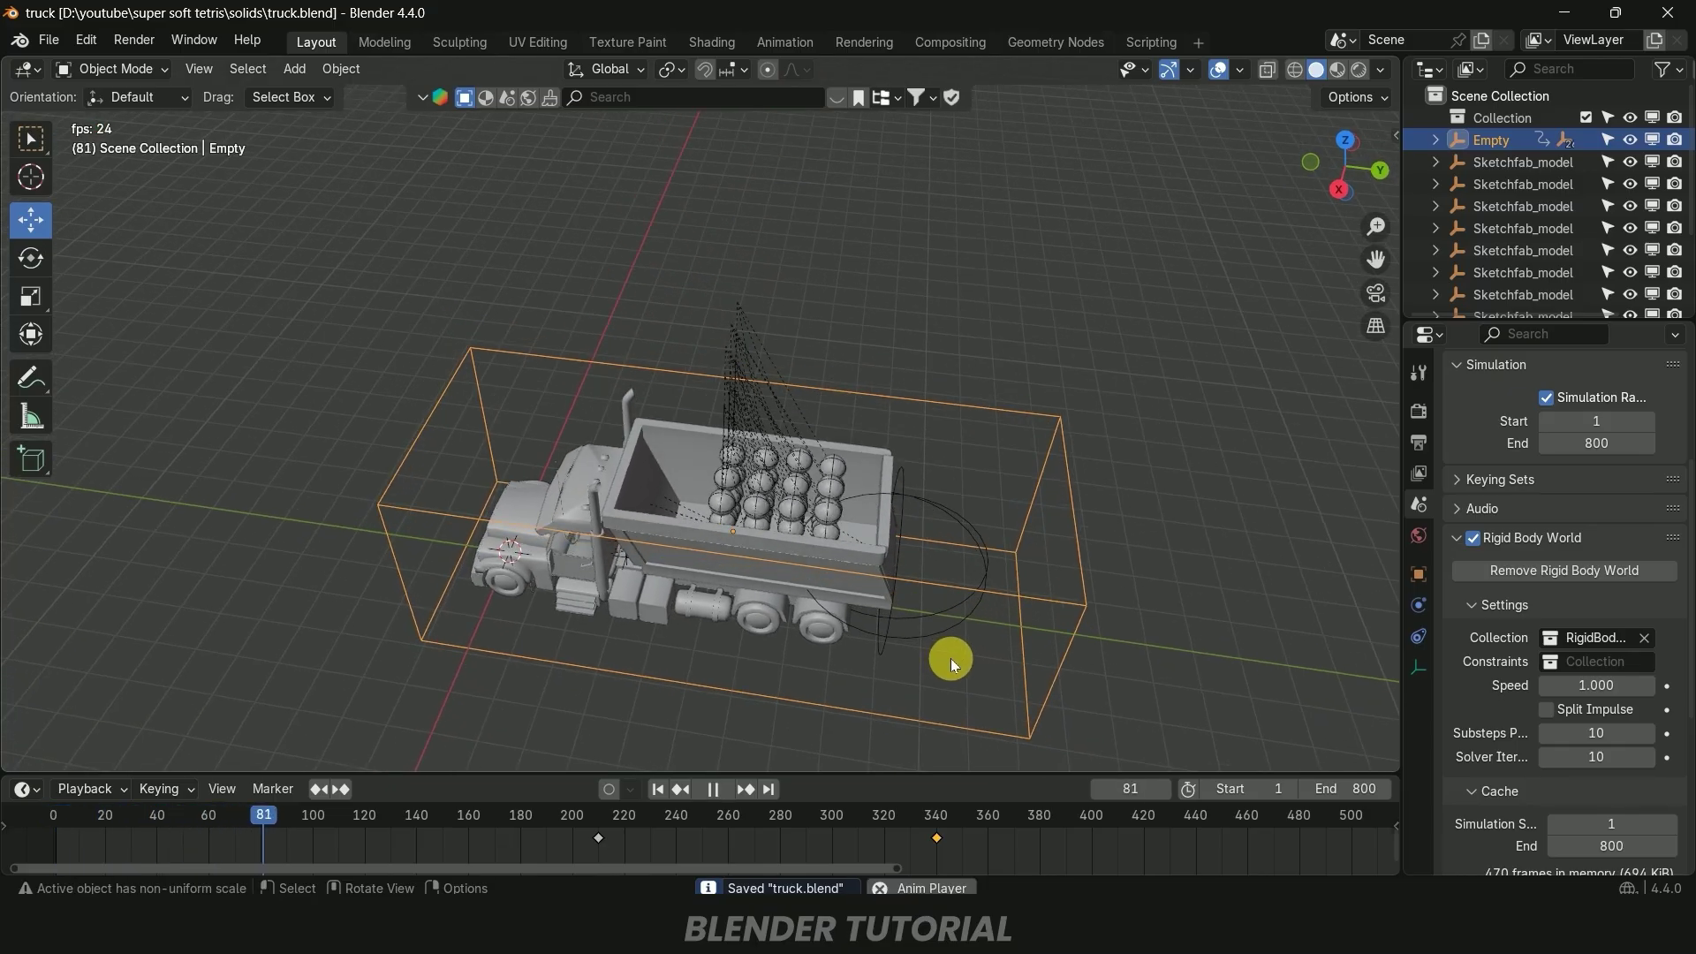
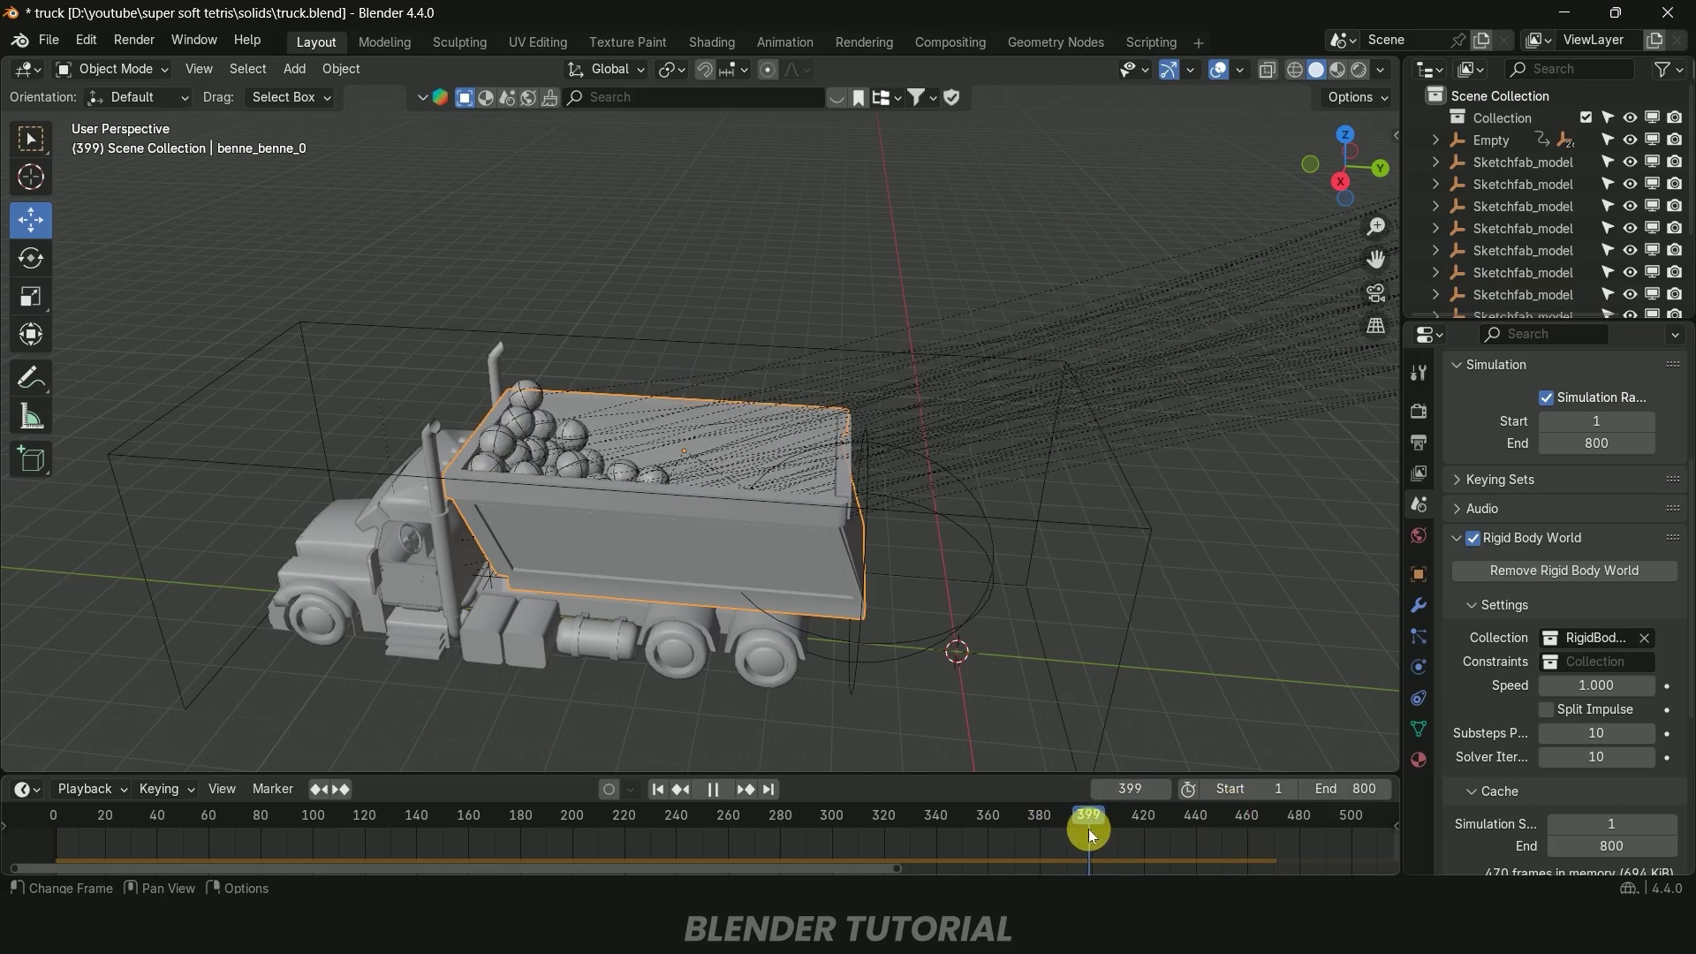
{"action": "left_click", "coordinate": [987, 547]}
{"action": "middle_click_drag", "start_coordinate": [1014, 632], "coordinate": [1044, 590]}
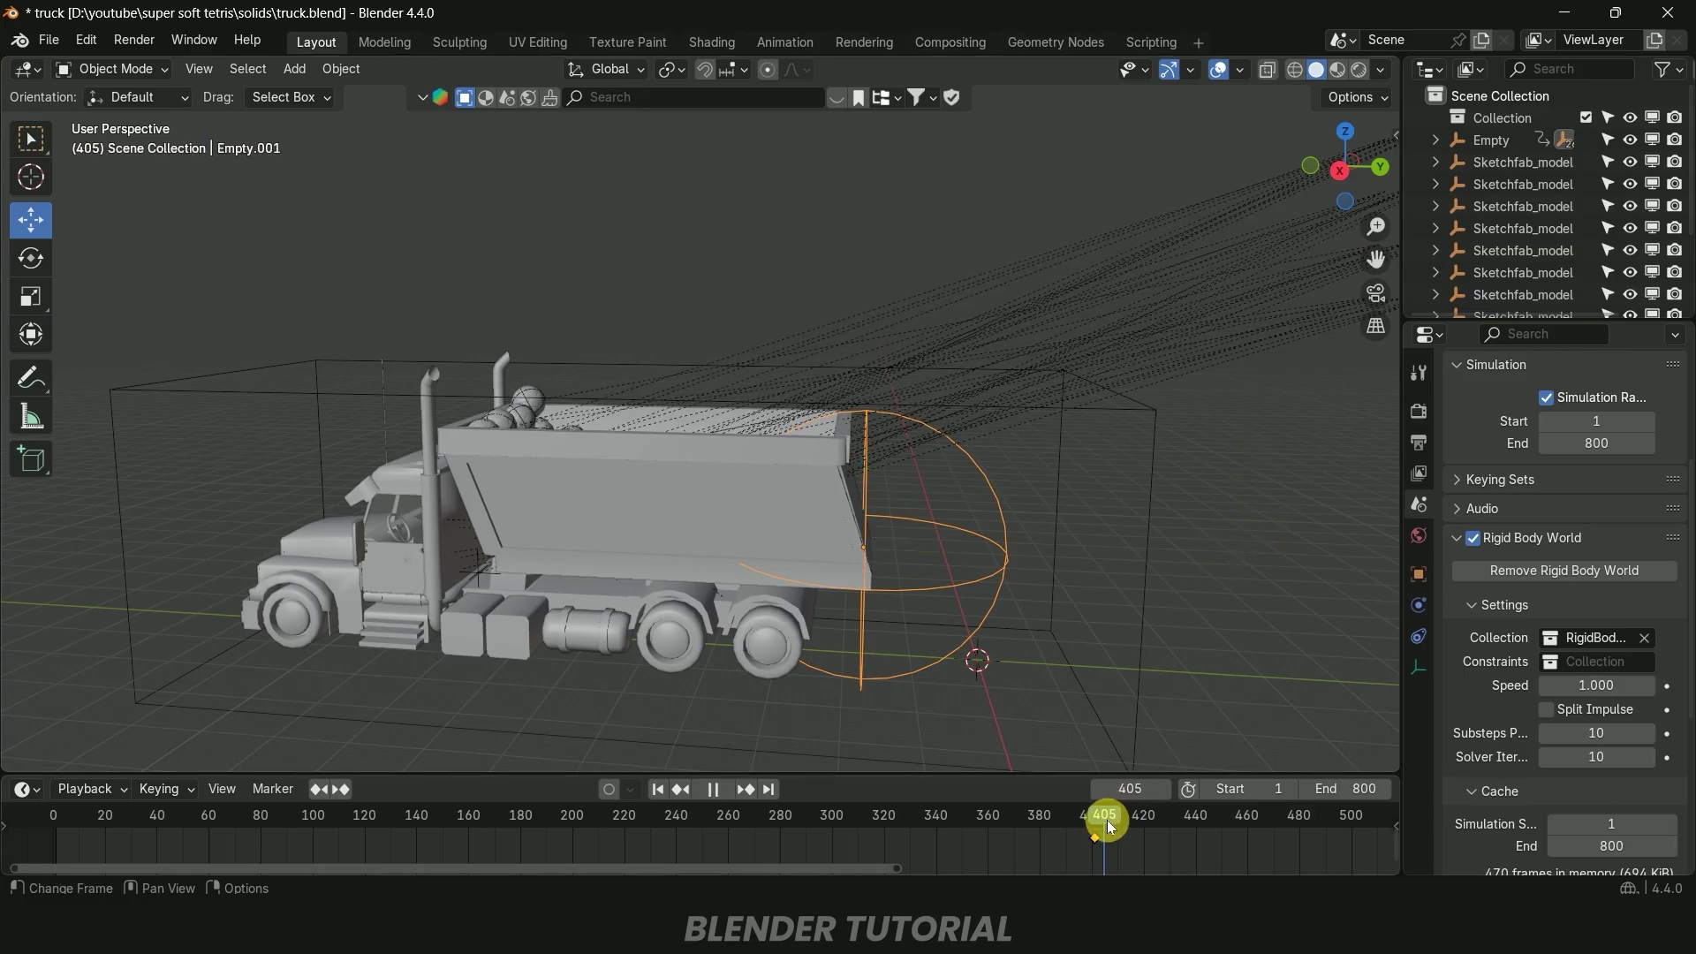
At frame 441, rotate the bed's sphere empty around X to tip the bed up and insert a keyframe
{"action": "key", "text": "space"}
{"action": "left_click_drag", "start_coordinate": [1230, 855], "coordinate": [1200, 855]}
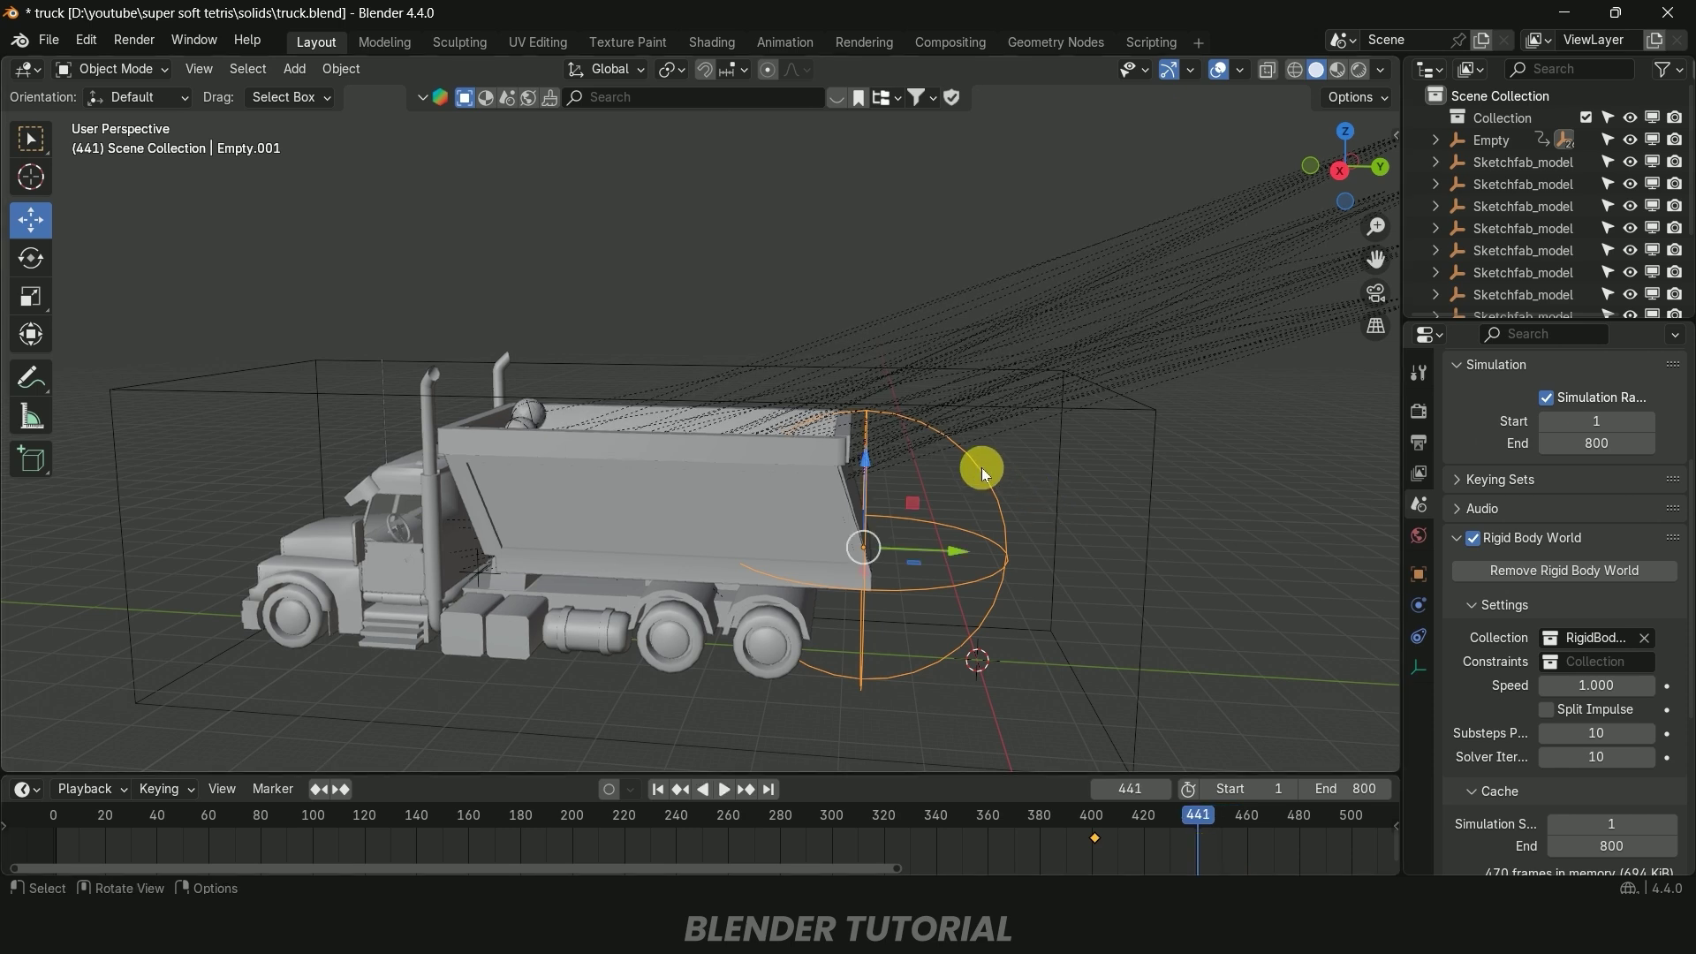
{"action": "left_click_drag", "start_coordinate": [980, 468], "coordinate": [995, 484]}
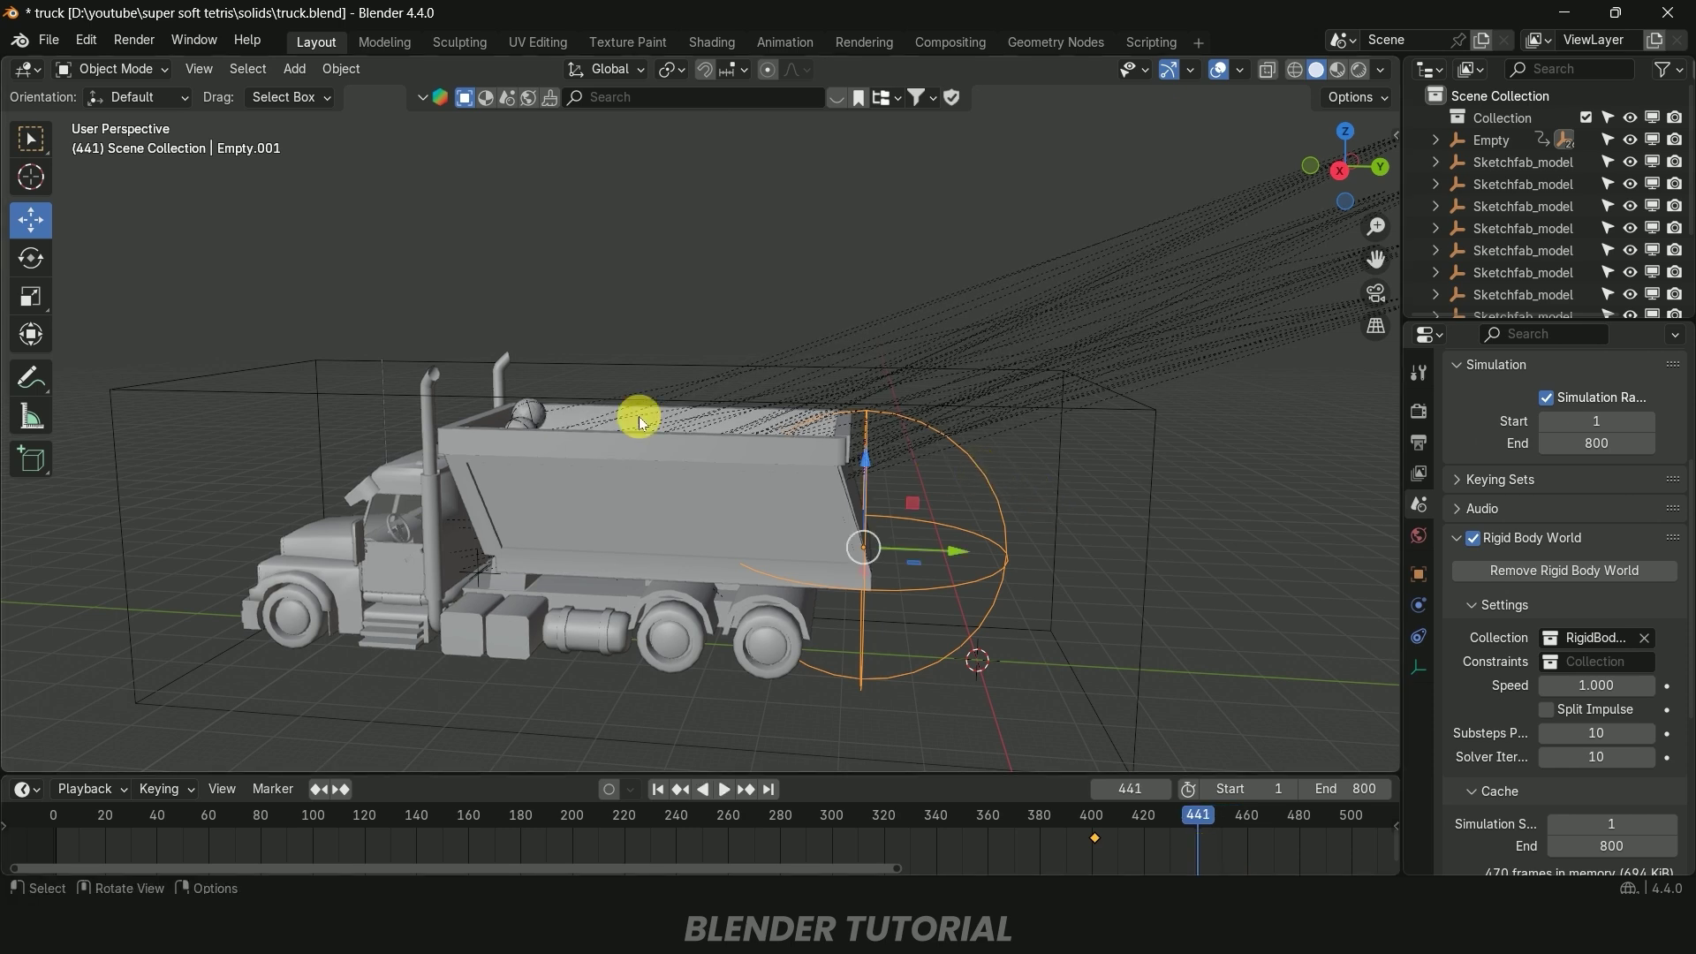
{"action": "key", "text": "shift+space"}
{"action": "key", "text": "r"}
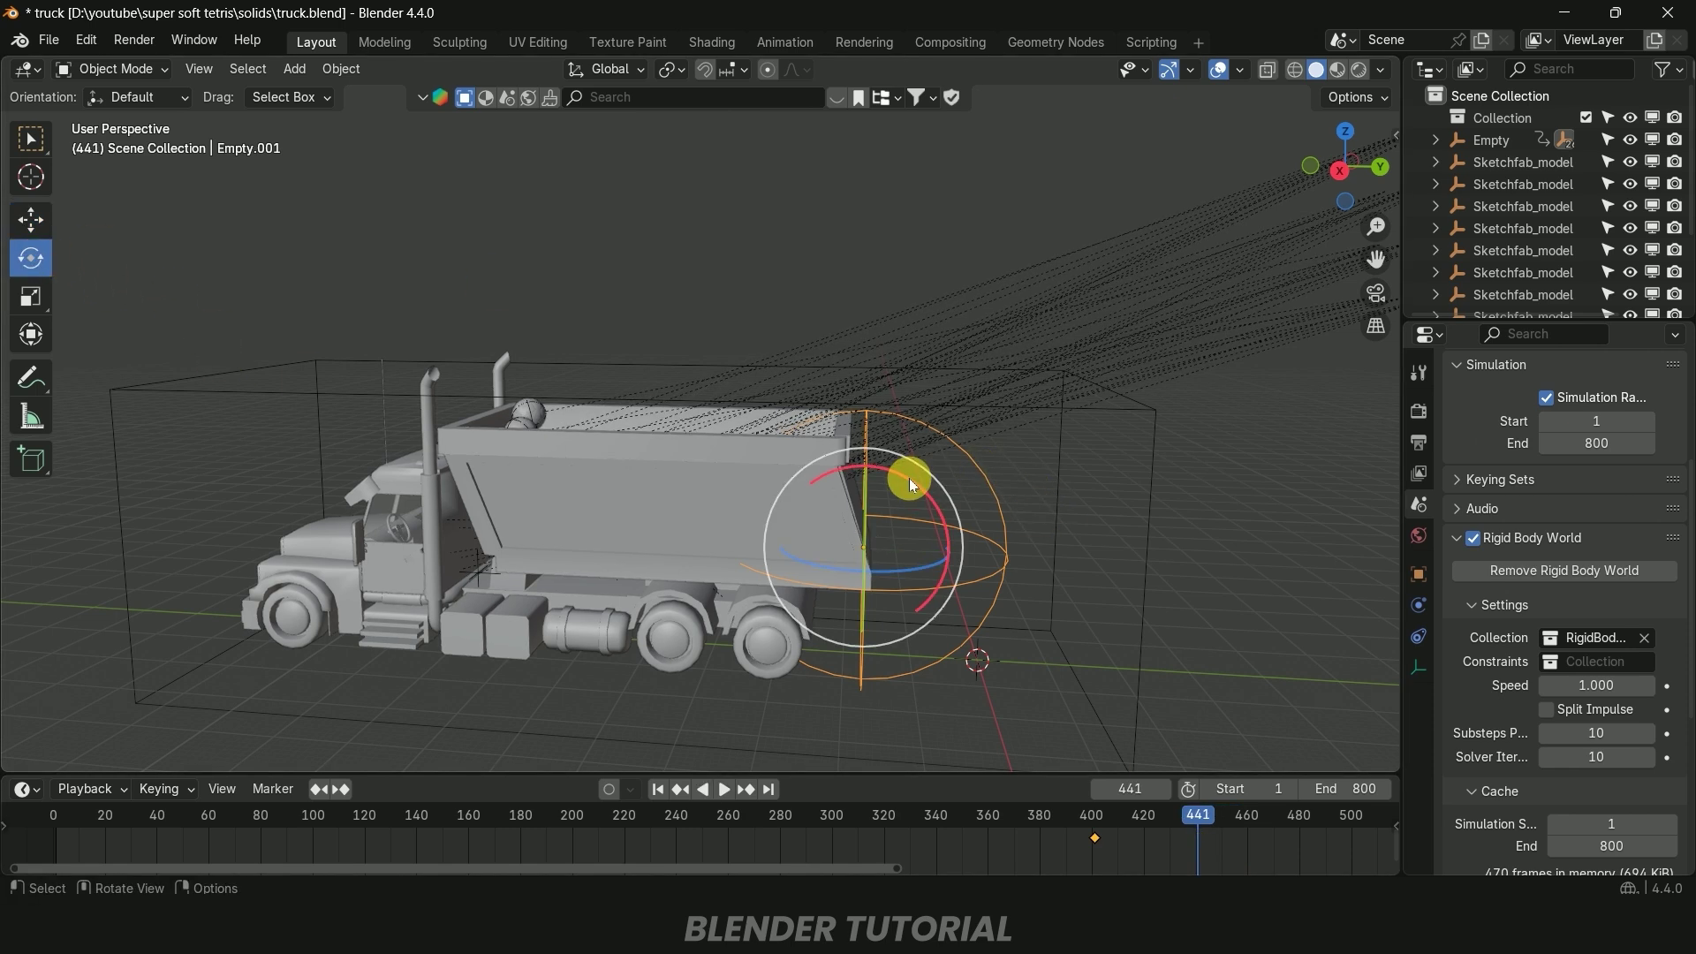
{"action": "left_click_drag", "start_coordinate": [912, 485], "coordinate": [935, 493]}
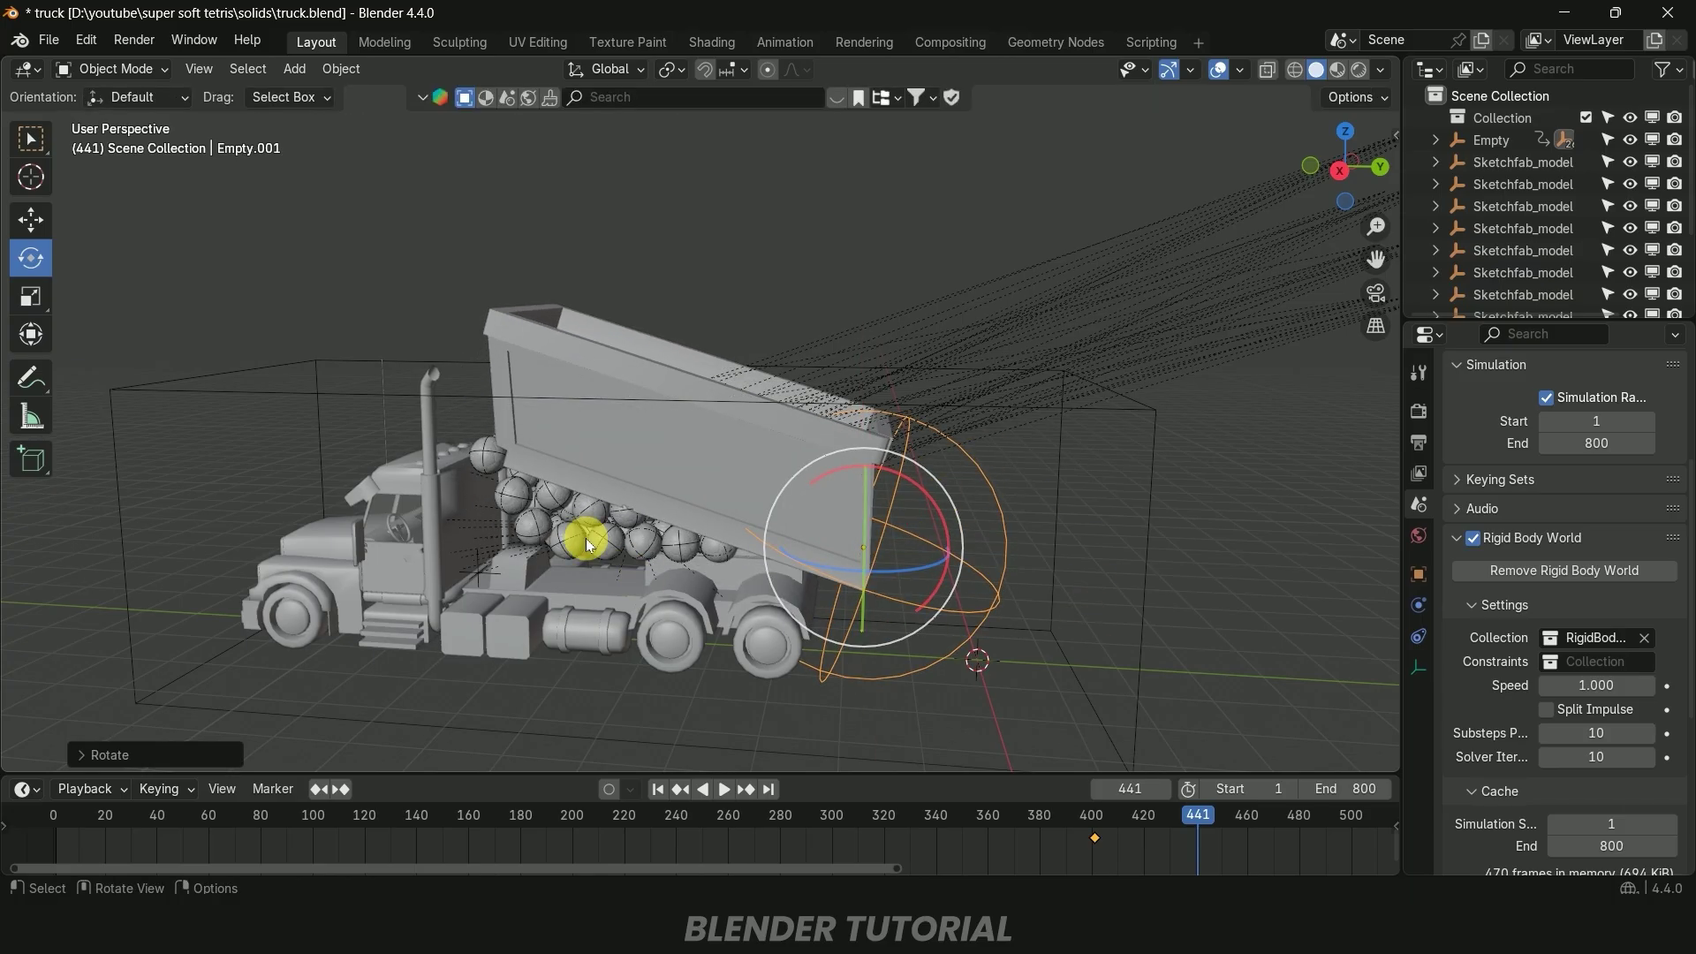
{"action": "key", "text": "i"}
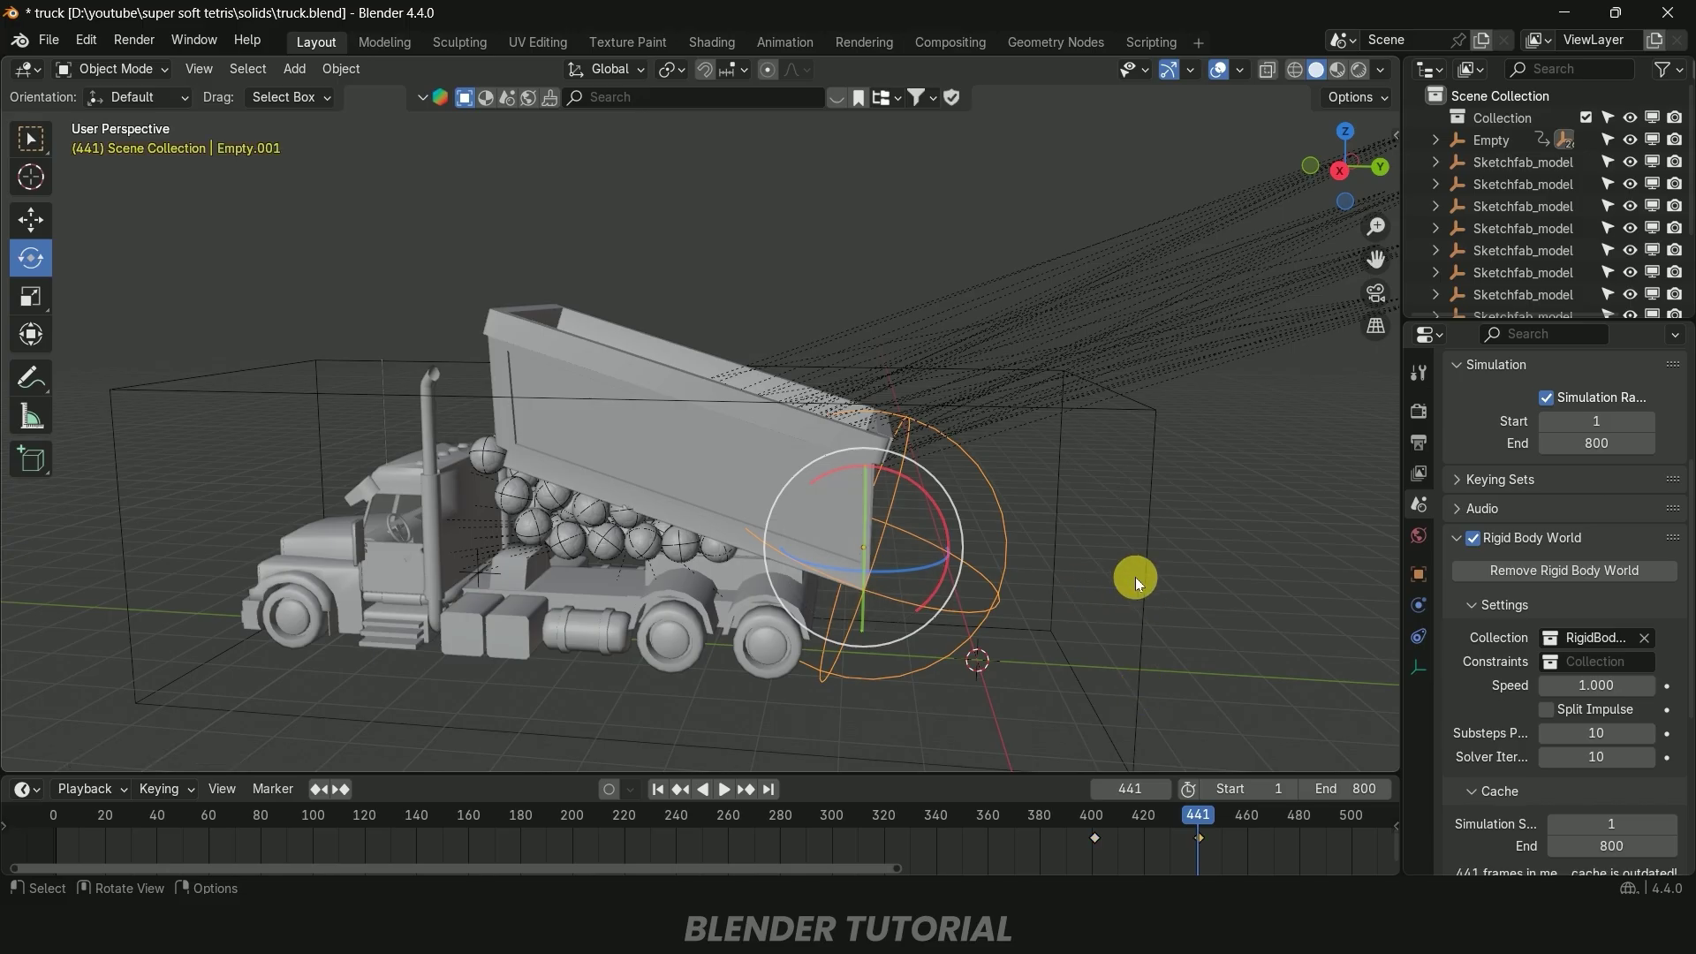
Select the bed's tailgate and insert a keyframe for it at frame 441
{"action": "mouse_move", "coordinate": [1040, 574]}
{"action": "middle_mouse_down"}
{"action": "mouse_move", "coordinate": [949, 588]}
{"action": "mouse_move", "coordinate": [793, 564]}
{"action": "mouse_move", "coordinate": [946, 600]}
{"action": "mouse_move", "coordinate": [1035, 578]}
{"action": "middle_mouse_up"}
{"action": "left_click", "coordinate": [760, 542]}
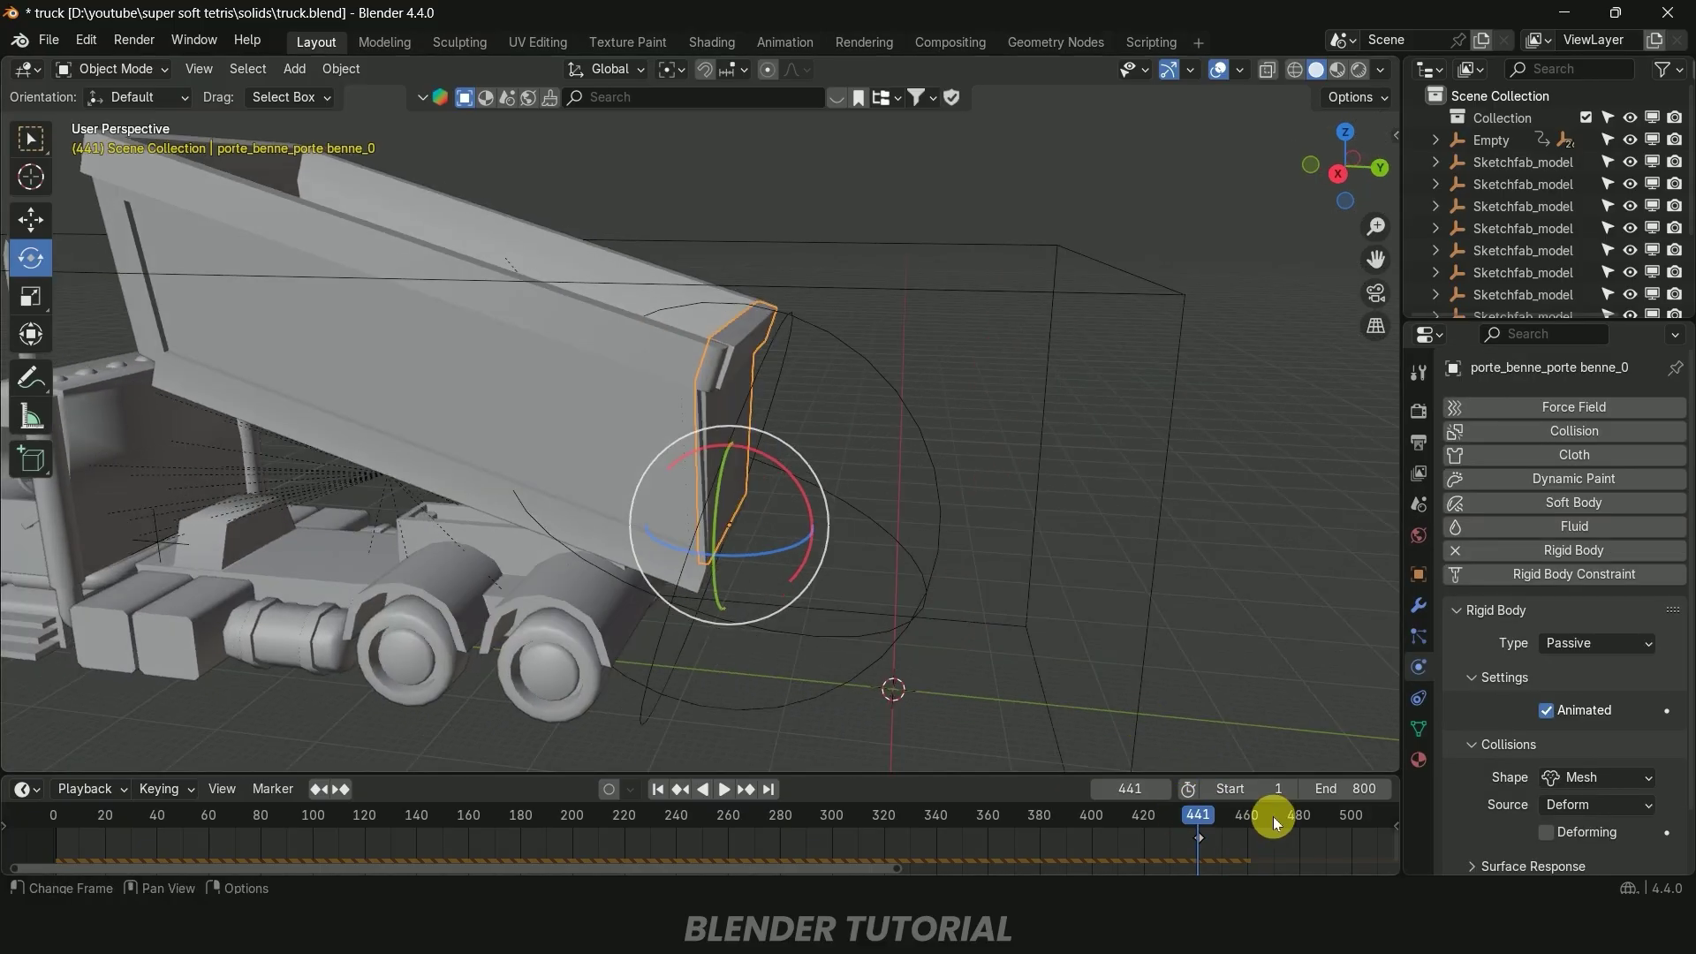
Try to rotate the tailgate around X at frame 458
{"action": "key", "text": "space"}
{"action": "key", "text": "space"}
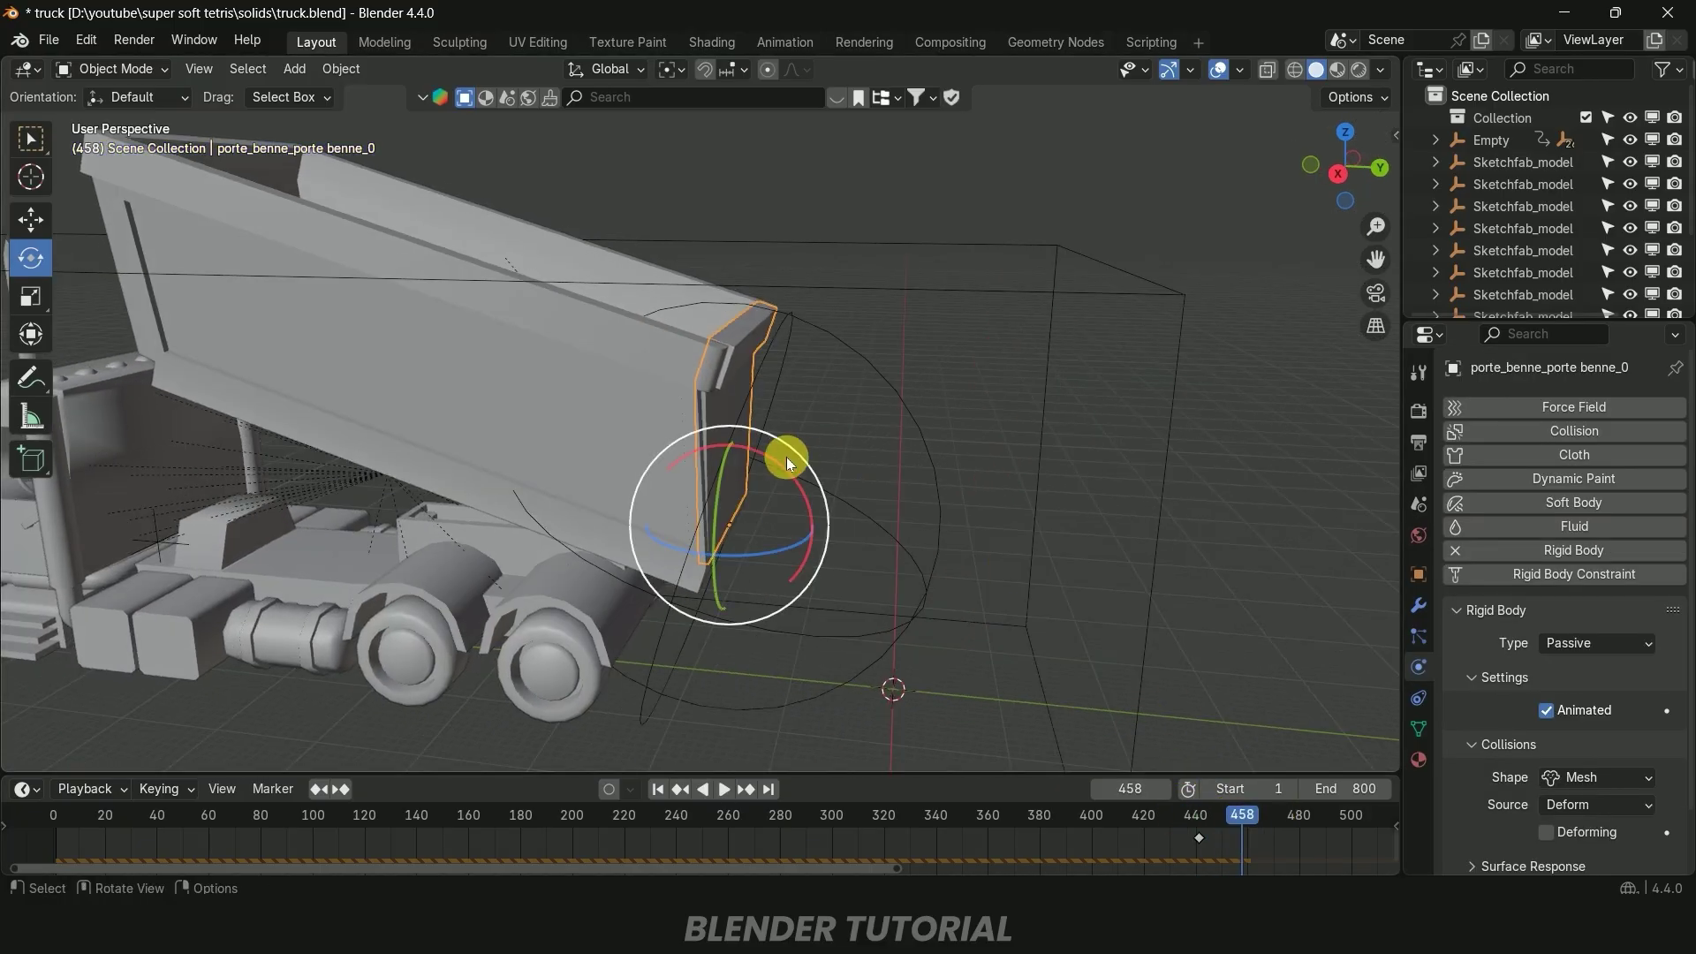
{"action": "left_click_drag", "start_coordinate": [770, 458], "coordinate": [788, 466]}
{"action": "scroll", "coordinate": [906, 447], "scroll_direction": "down", "scroll_amount": 5}
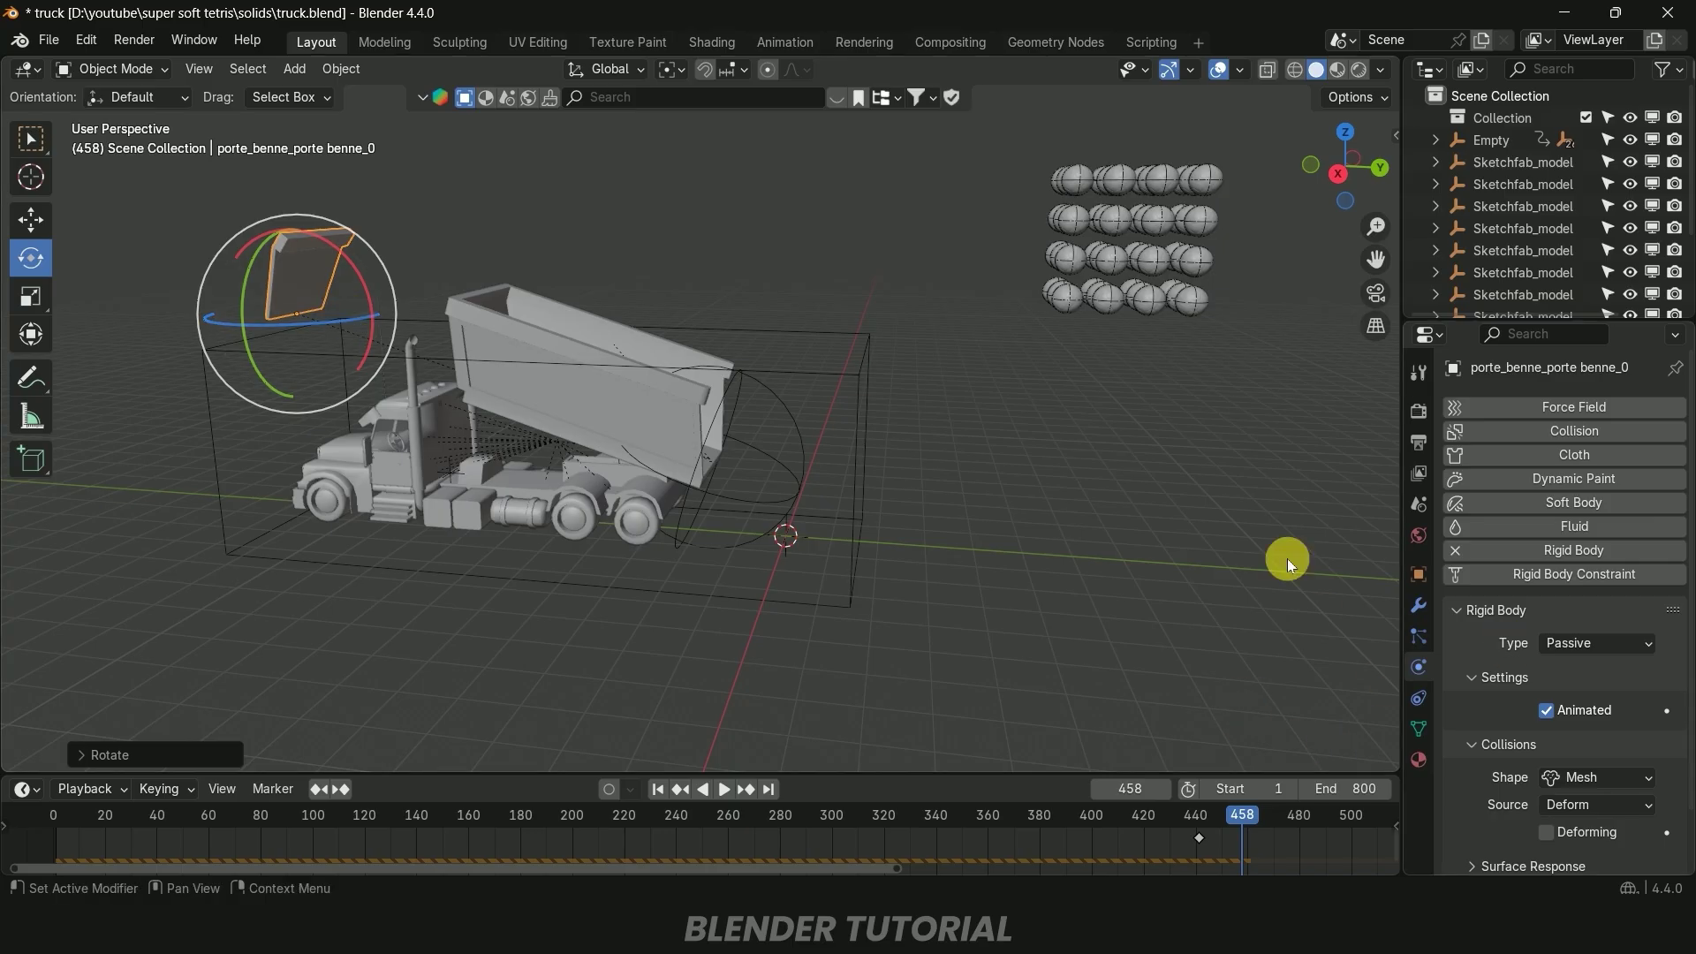
At frame 1, rotate the tailgate outward around X to its open position and insert a keyframe
{"action": "left_click", "coordinate": [658, 787]}
{"action": "middle_click_drag", "start_coordinate": [1189, 606], "coordinate": [726, 581], "text": "shift"}
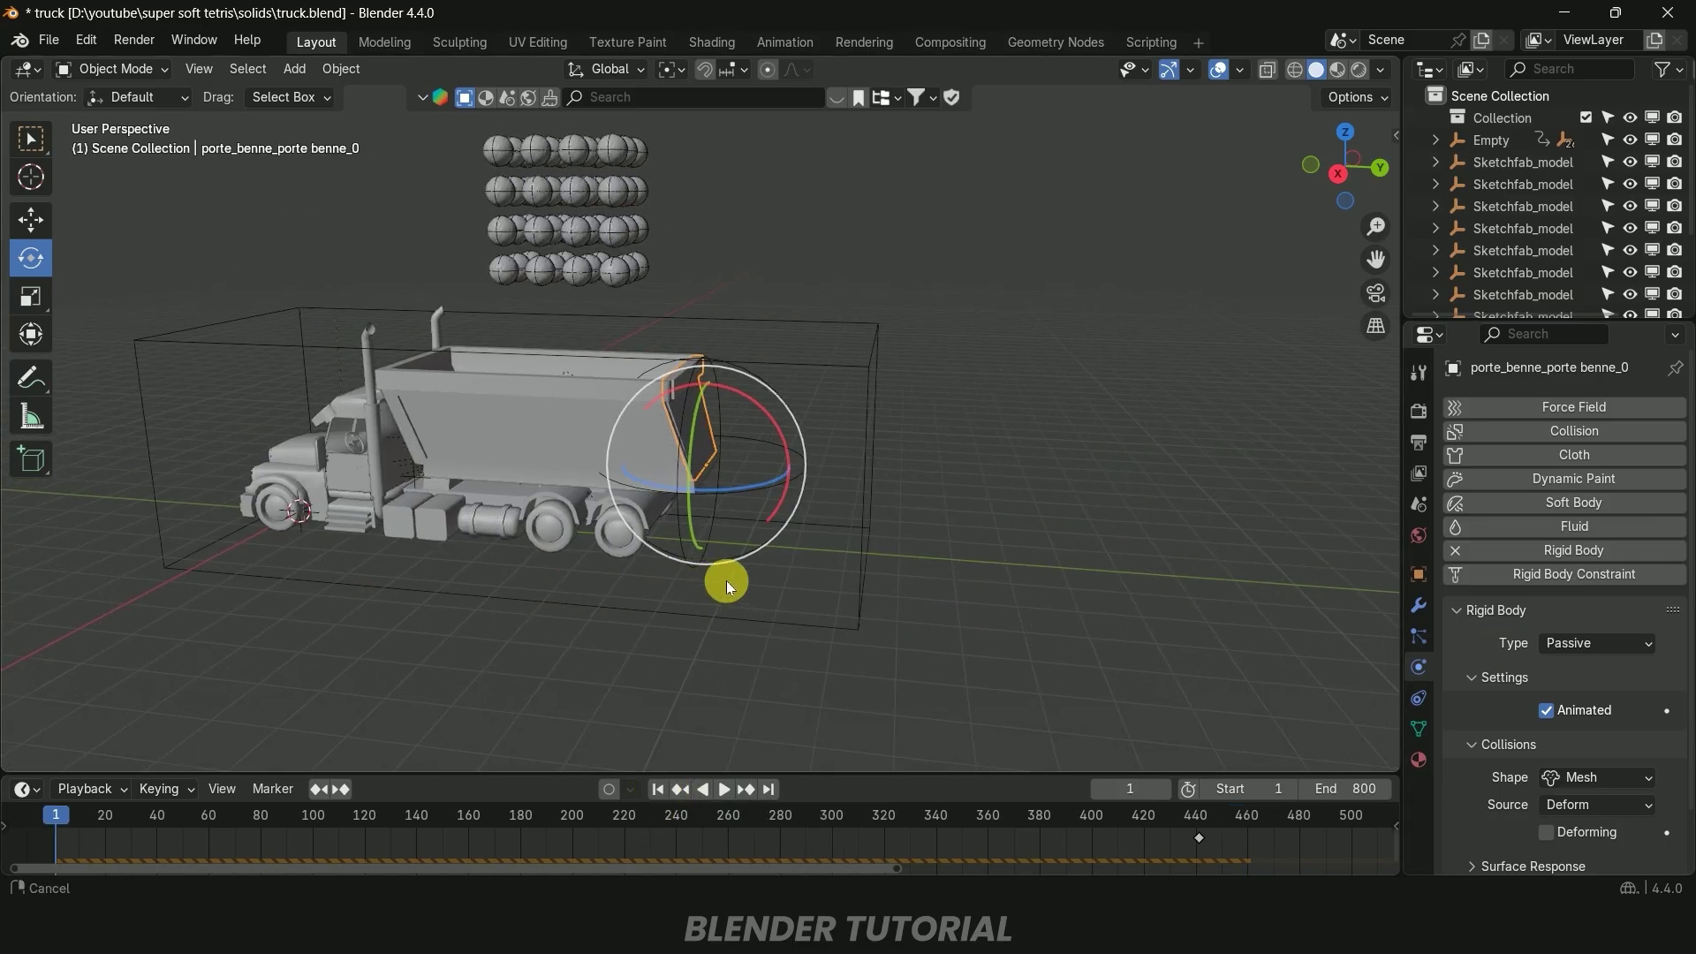
{"action": "left_click_drag", "start_coordinate": [737, 389], "coordinate": [774, 493]}
{"action": "key", "text": "i"}
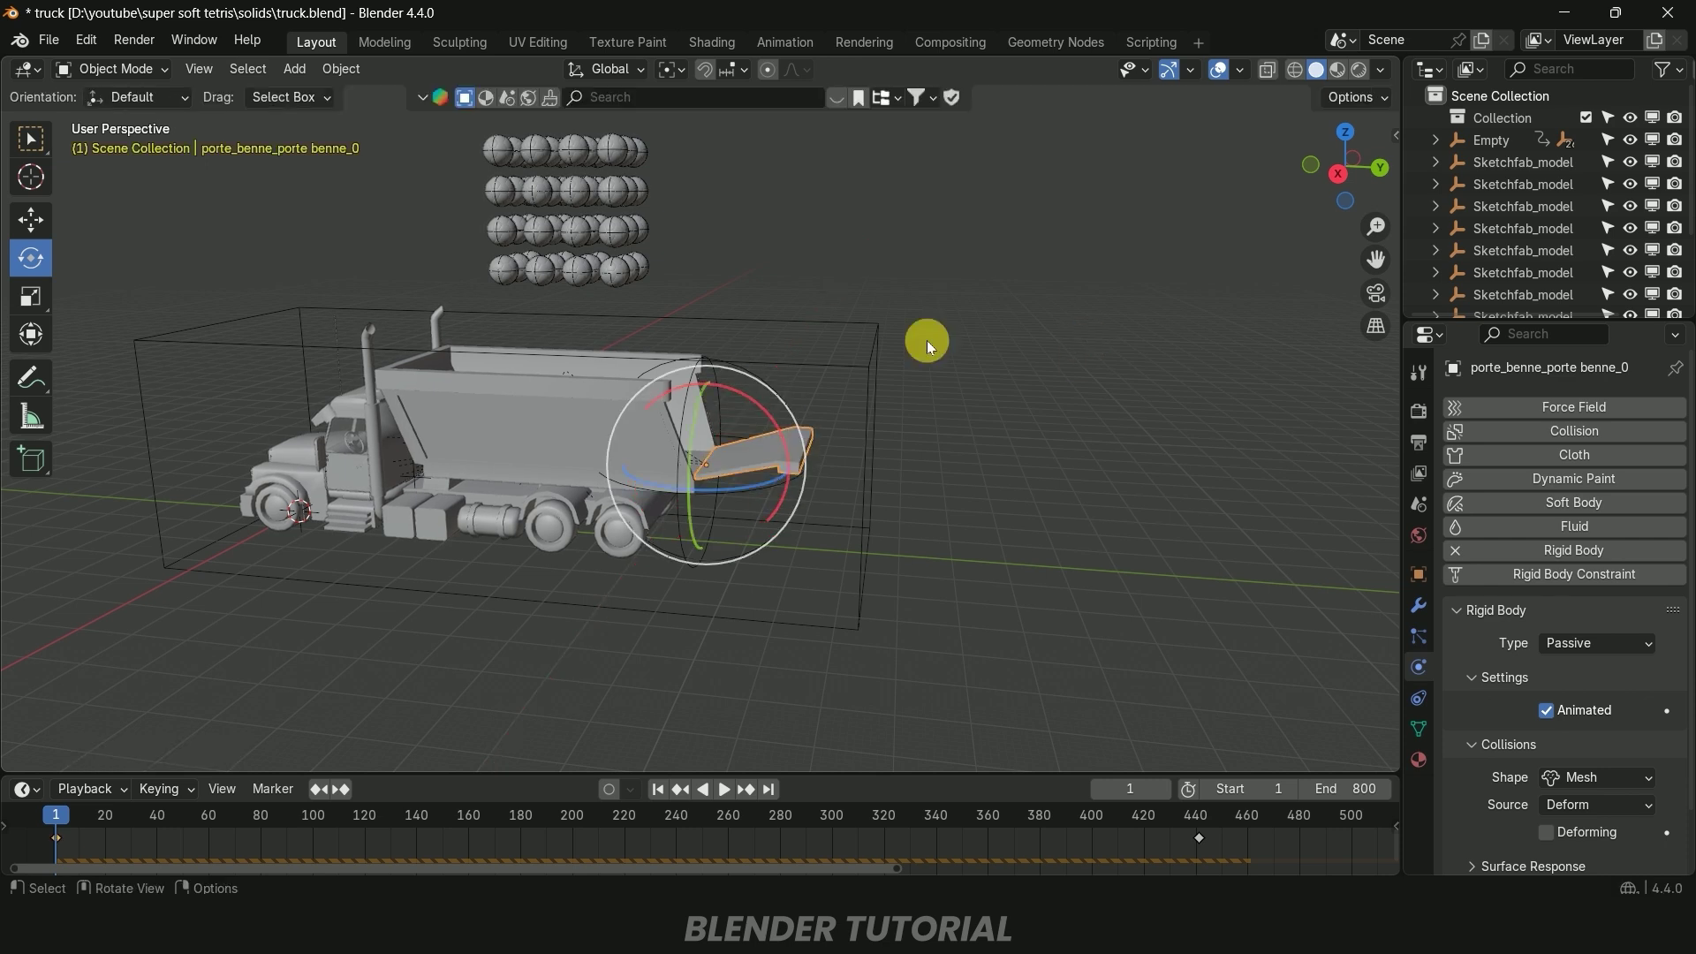
Move the open tailgate's keyframe from frame 1 to about frame 460 and save the file
{"action": "left_click_drag", "start_coordinate": [46, 827], "coordinate": [1255, 873]}
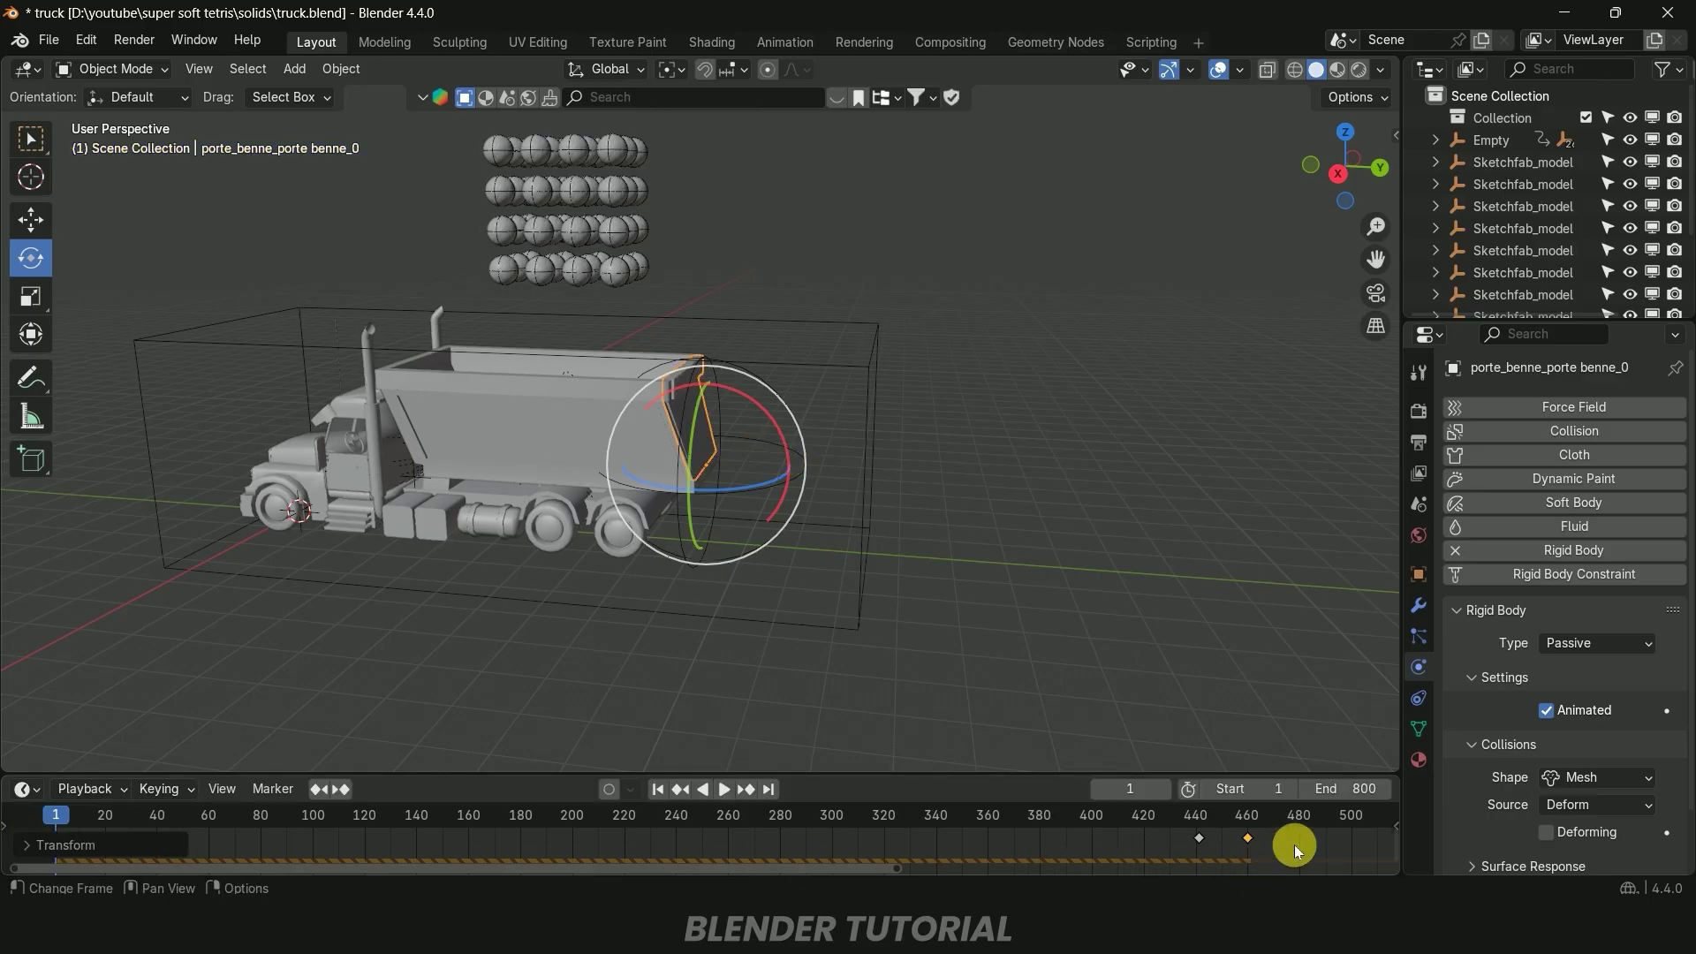
{"action": "key", "text": "ctrl+s"}
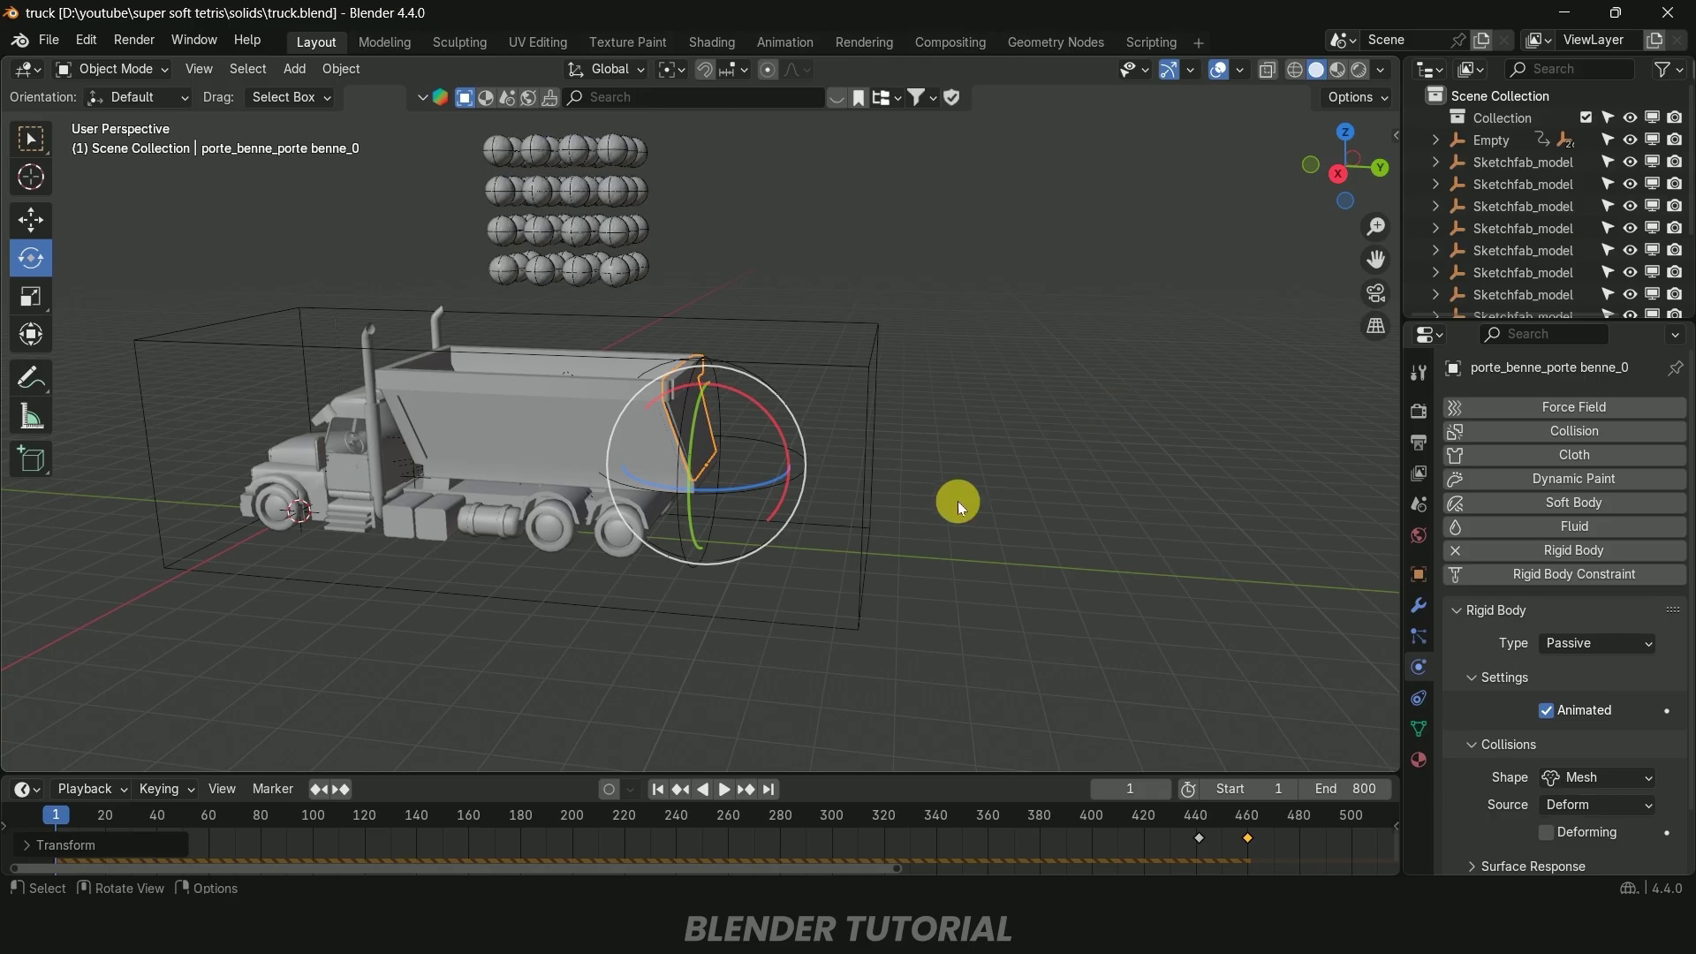
Select the bed's sphere empty and the truck's box empty in turn to review their keyframes
{"action": "mouse_move", "coordinate": [961, 504]}
{"action": "middle_mouse_down"}
{"action": "mouse_move", "coordinate": [938, 508]}
{"action": "mouse_move", "coordinate": [963, 536]}
{"action": "middle_mouse_up"}
{"action": "scroll", "coordinate": [987, 506], "scroll_direction": "up", "scroll_amount": 3}
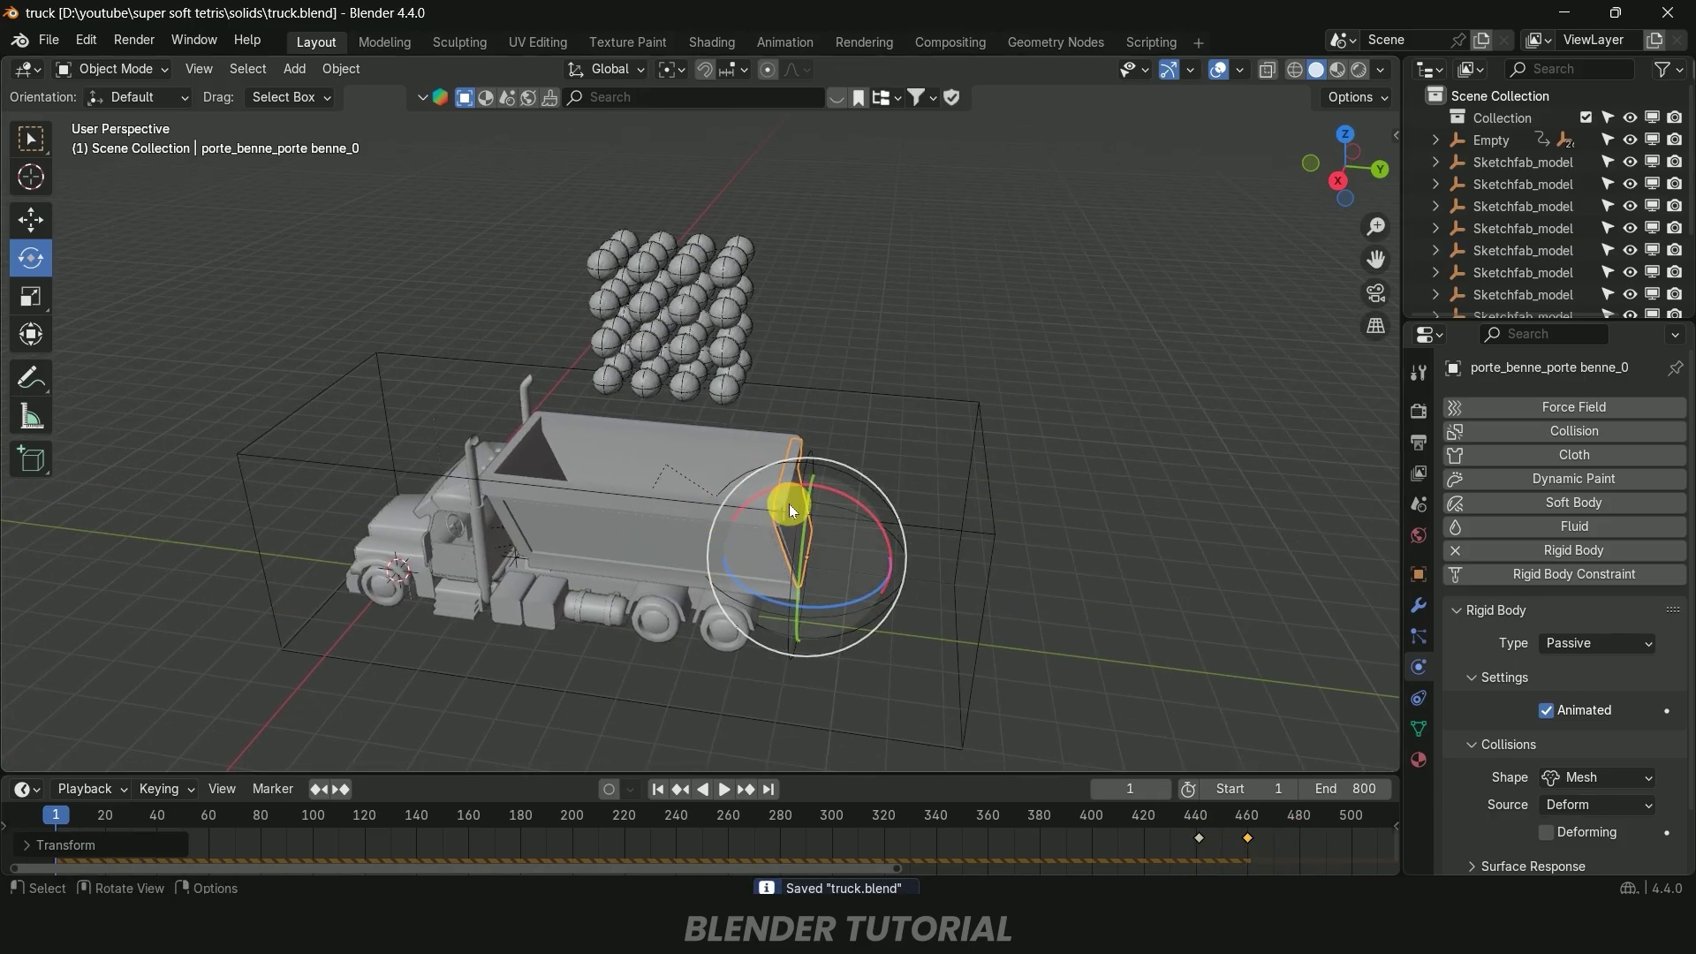
{"action": "left_click", "coordinate": [573, 507]}
{"action": "left_click", "coordinate": [852, 498]}
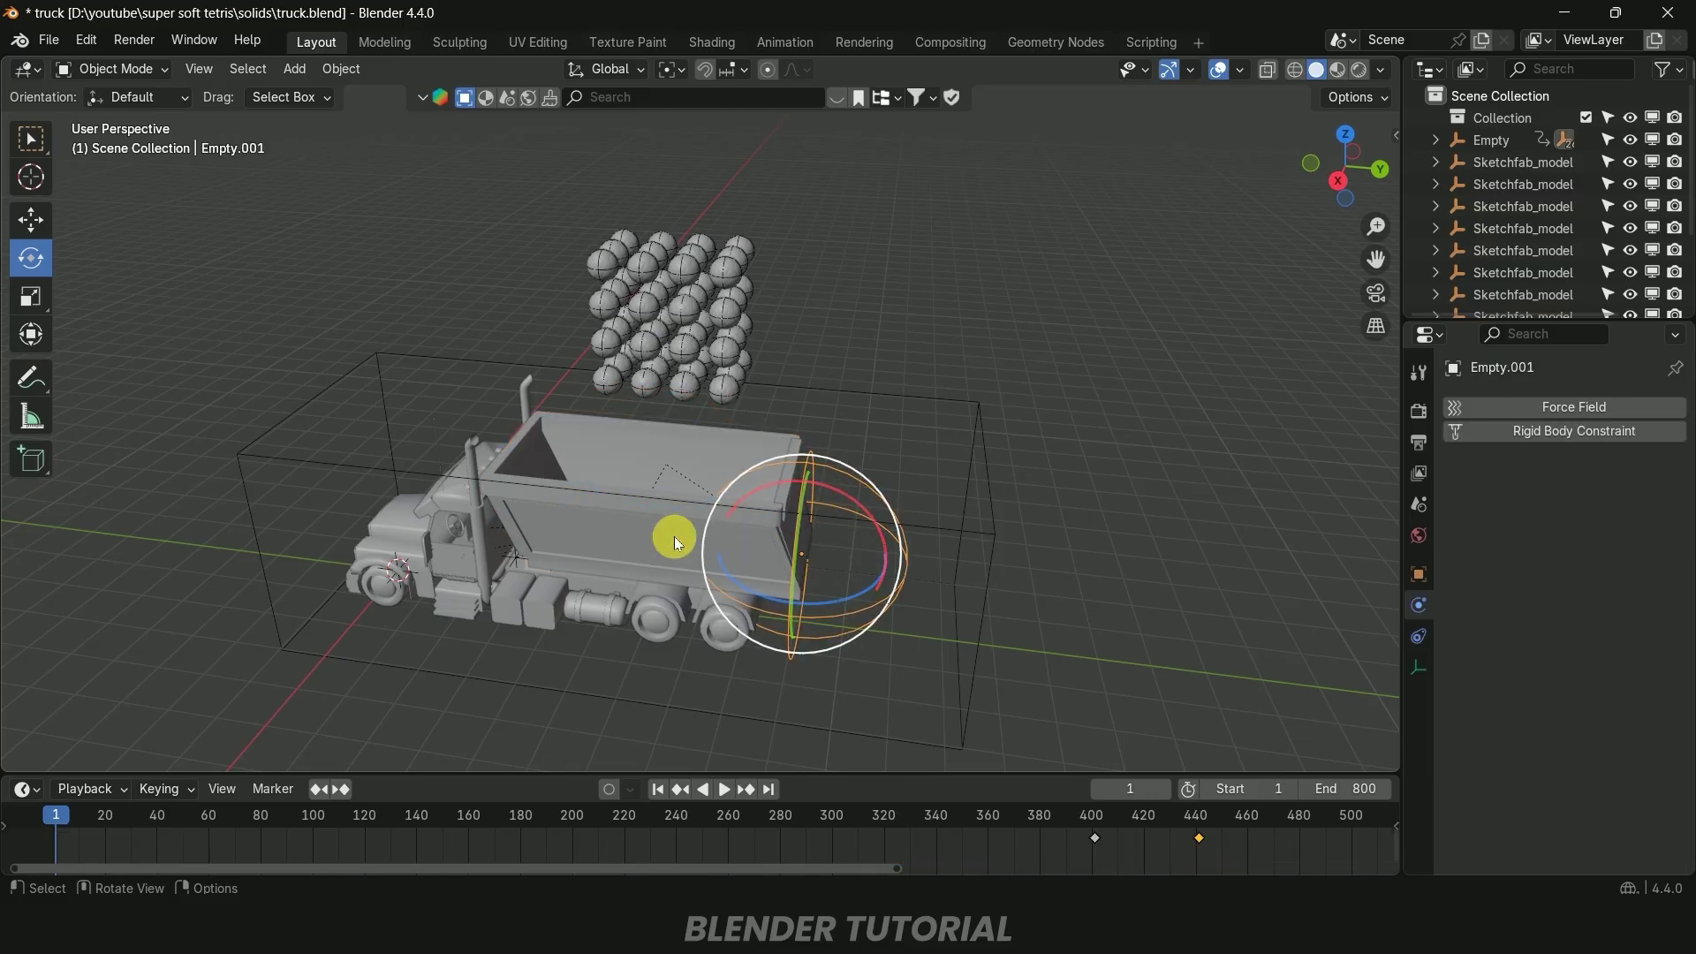
{"action": "left_click", "coordinate": [993, 524]}
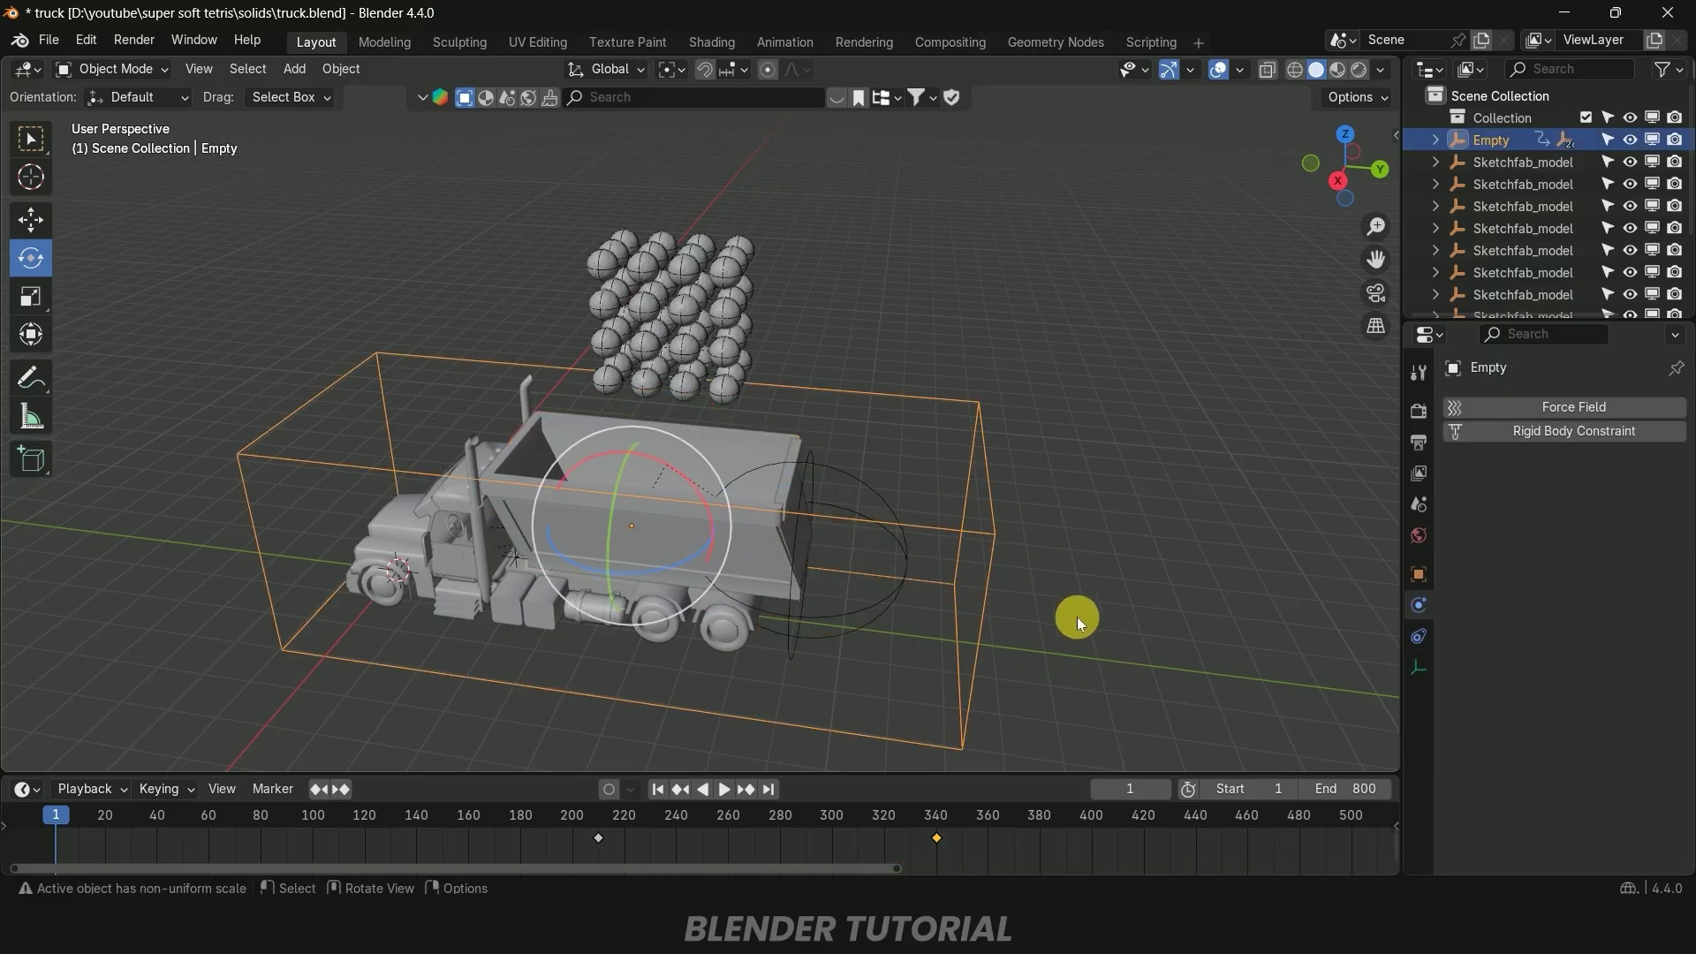
Select one of the balls and view the scene's Rigid Body World cache settings
{"action": "left_click", "coordinate": [721, 349]}
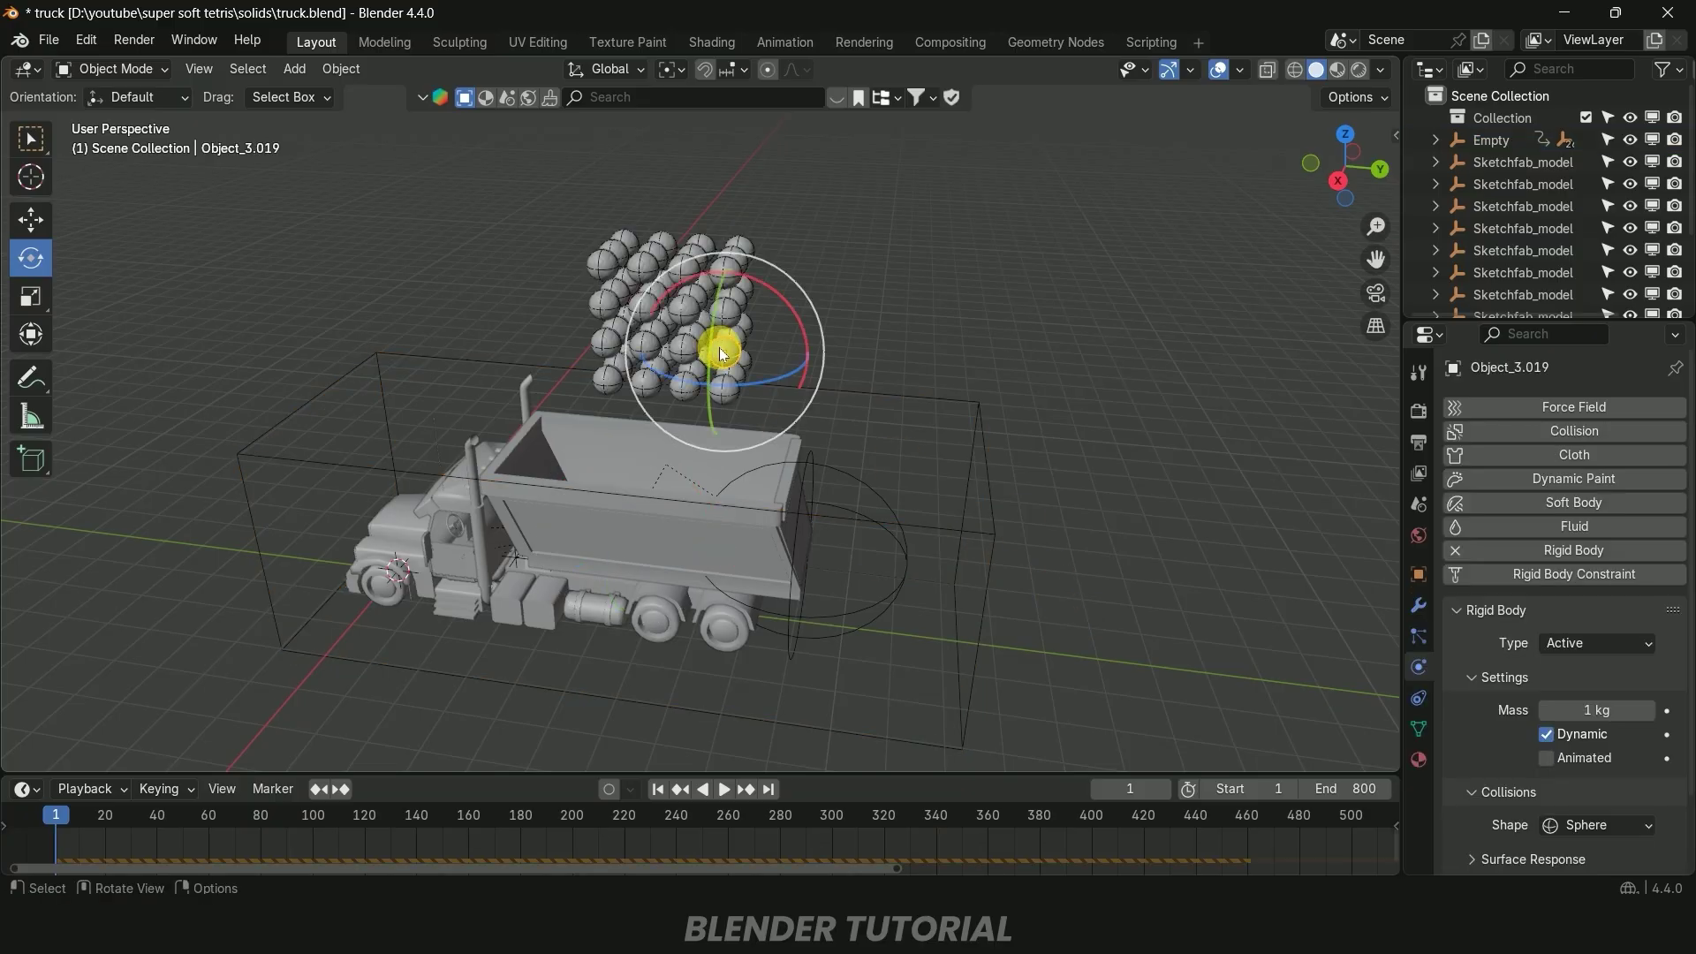
{"action": "left_click", "coordinate": [1418, 501]}
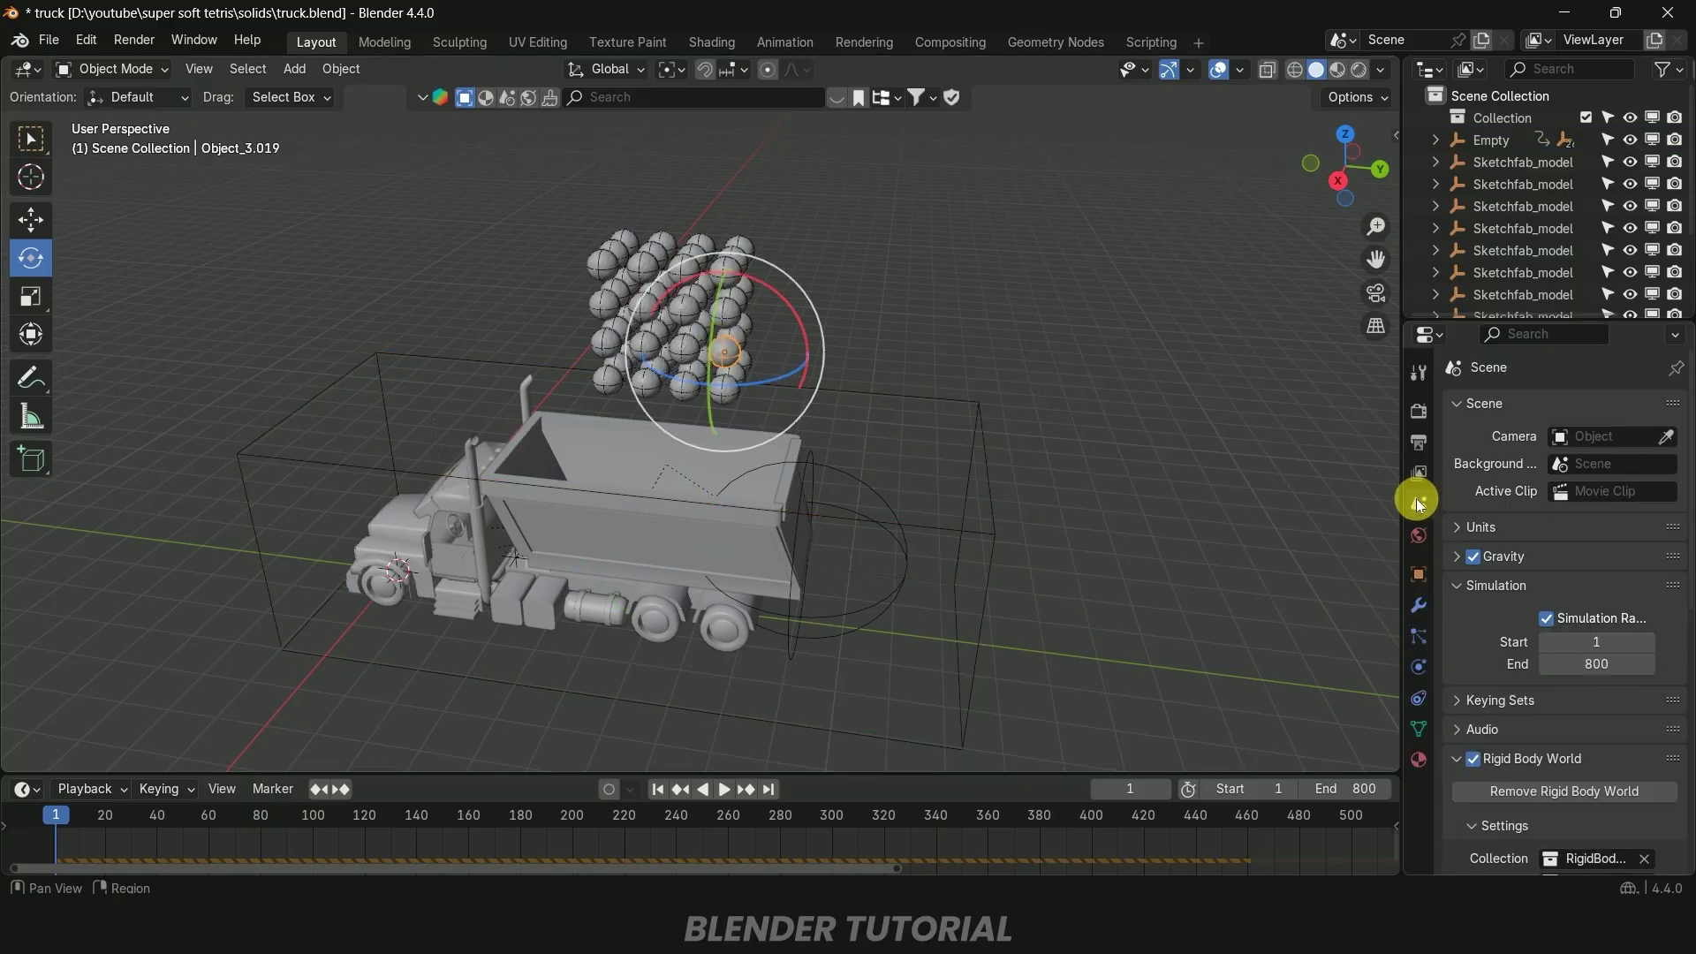
{"action": "scroll", "coordinate": [1493, 649], "scroll_direction": "down", "scroll_amount": 10}
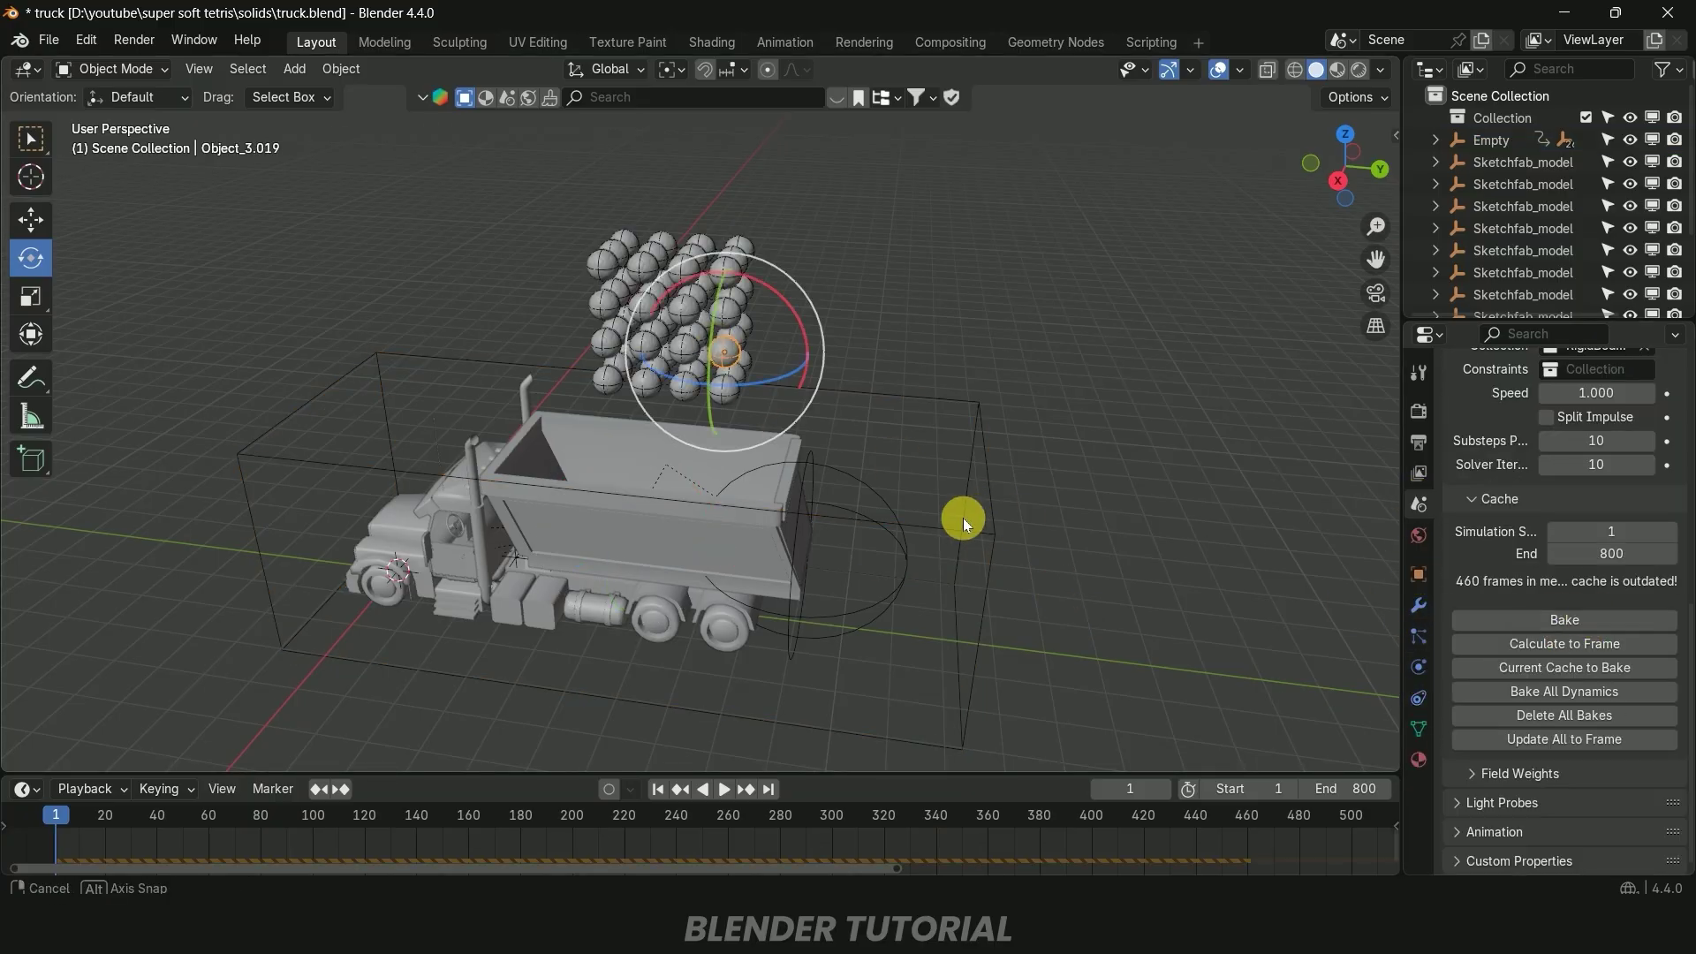
{"action": "mouse_move", "coordinate": [962, 517]}
{"action": "middle_mouse_down", "text": "ctrl"}
{"action": "mouse_move", "coordinate": [938, 507]}
{"action": "mouse_move", "coordinate": [983, 535]}
{"action": "mouse_move", "coordinate": [970, 521]}
{"action": "middle_mouse_up", "text": "ctrl"}
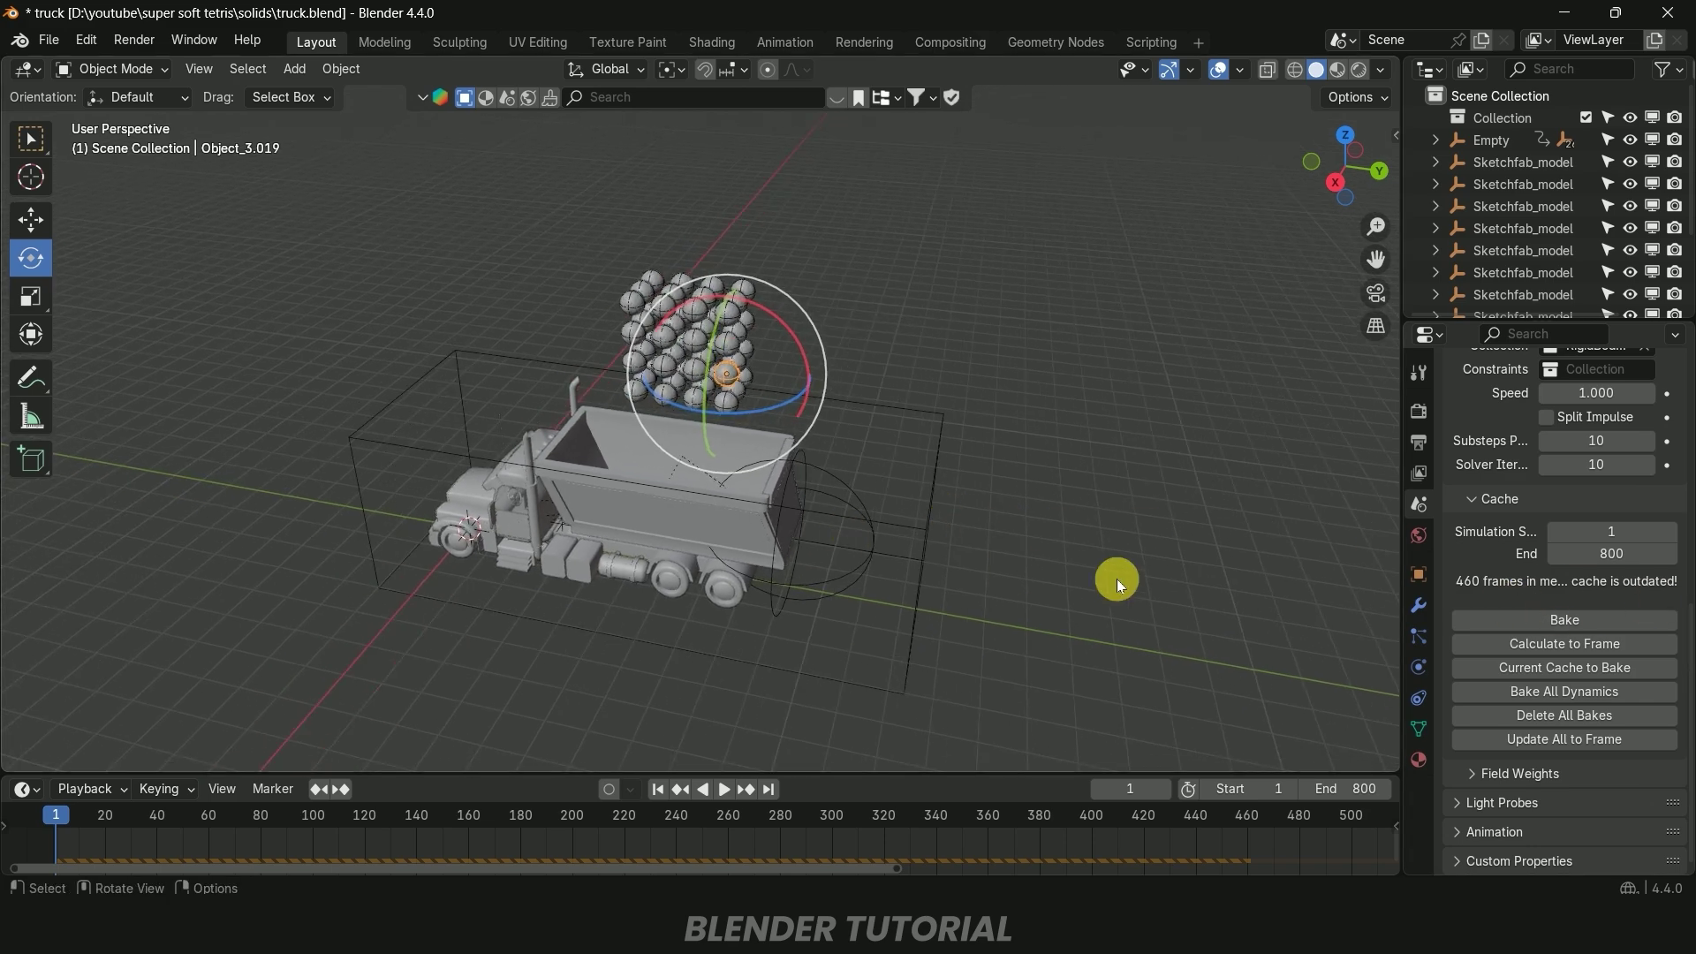
Play the simulation from frame 1 to examine the balls being dumped over the open tailgate, pausing at frame 658
{"action": "key", "text": "space"}
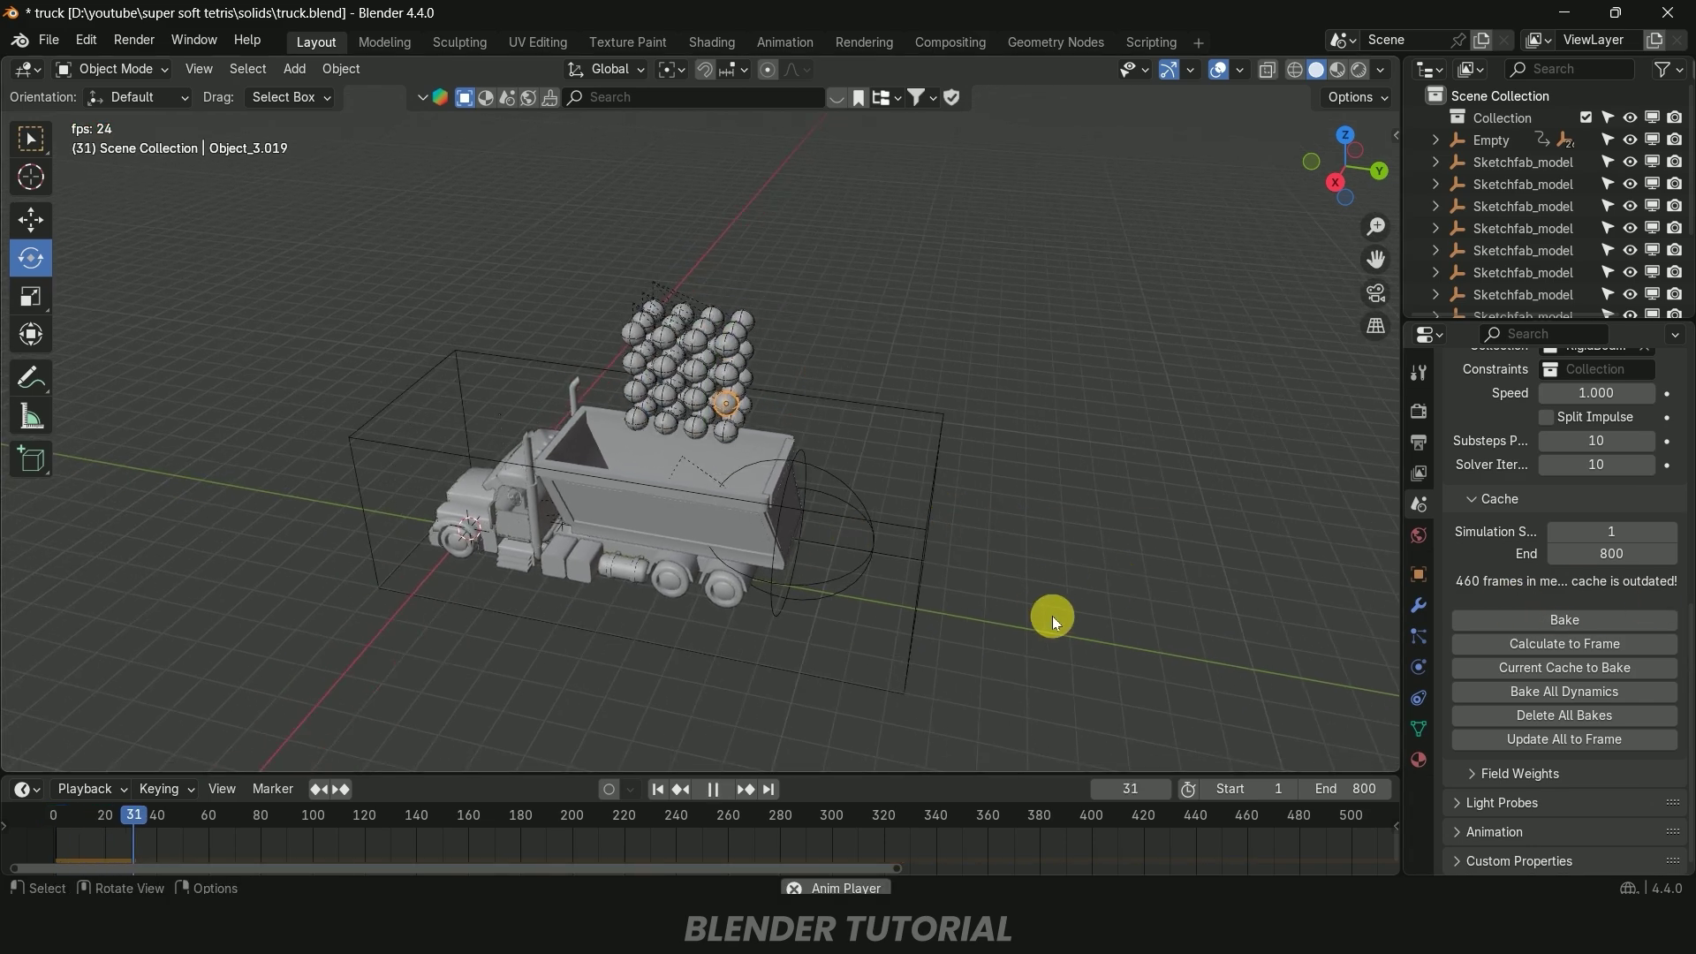
{"action": "scroll", "coordinate": [1029, 623], "scroll_direction": "up", "scroll_amount": 2}
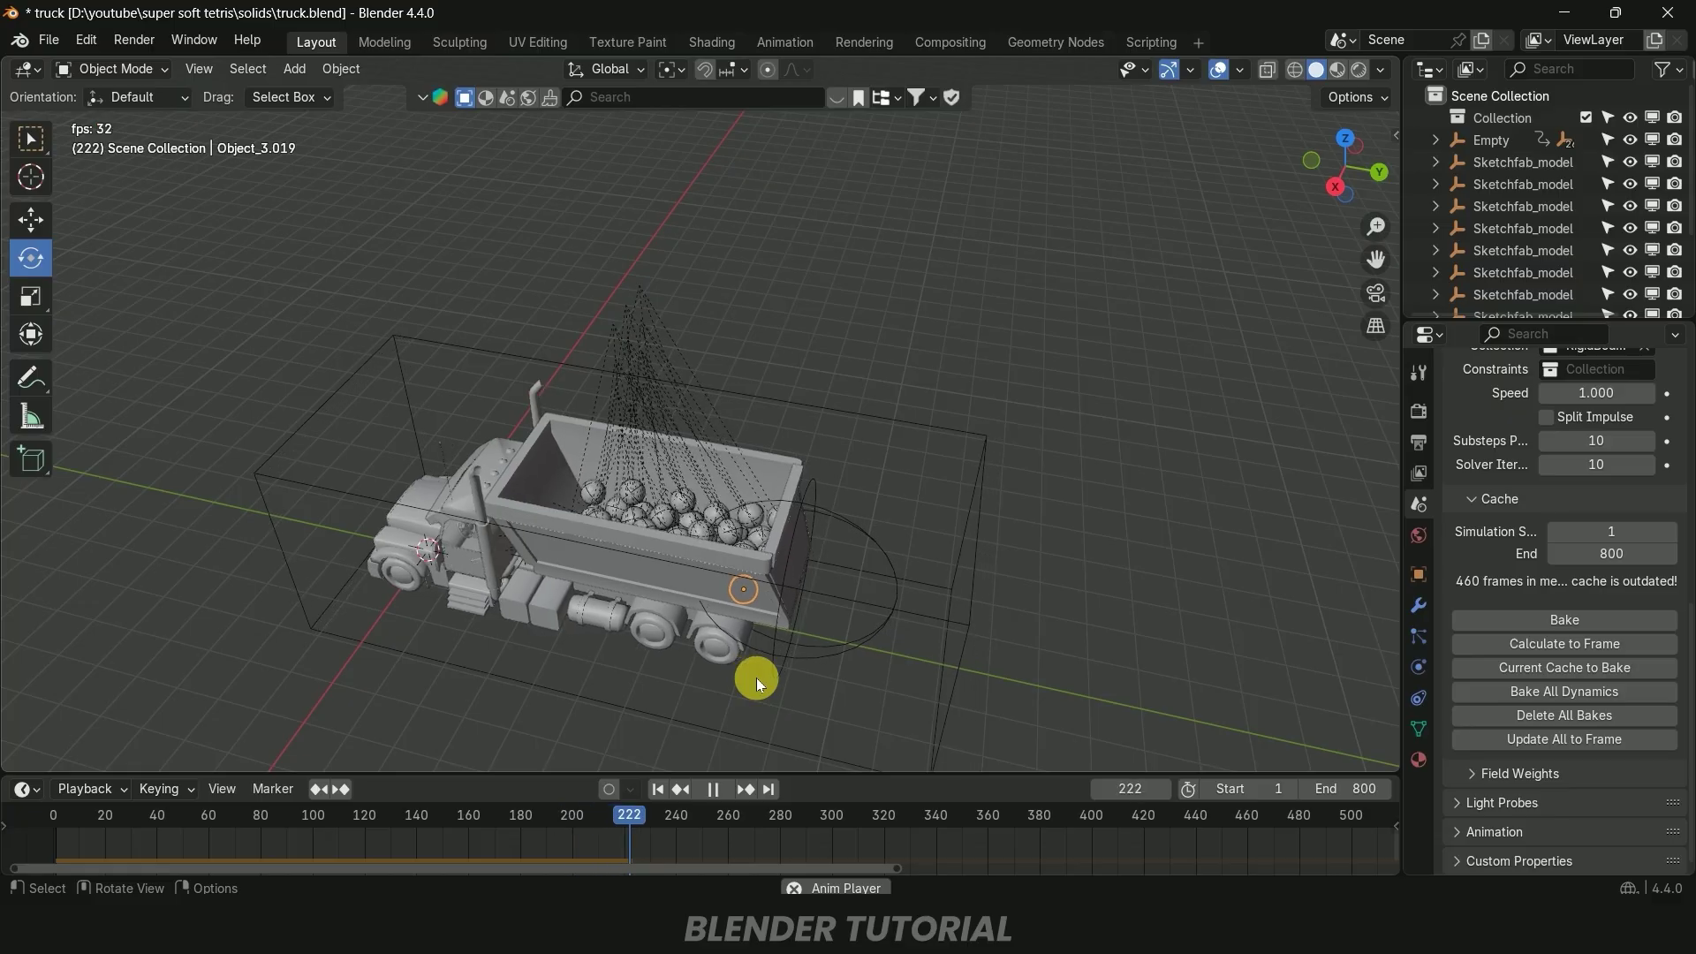
{"action": "middle_click_drag", "start_coordinate": [601, 666], "coordinate": [885, 645], "text": "shift"}
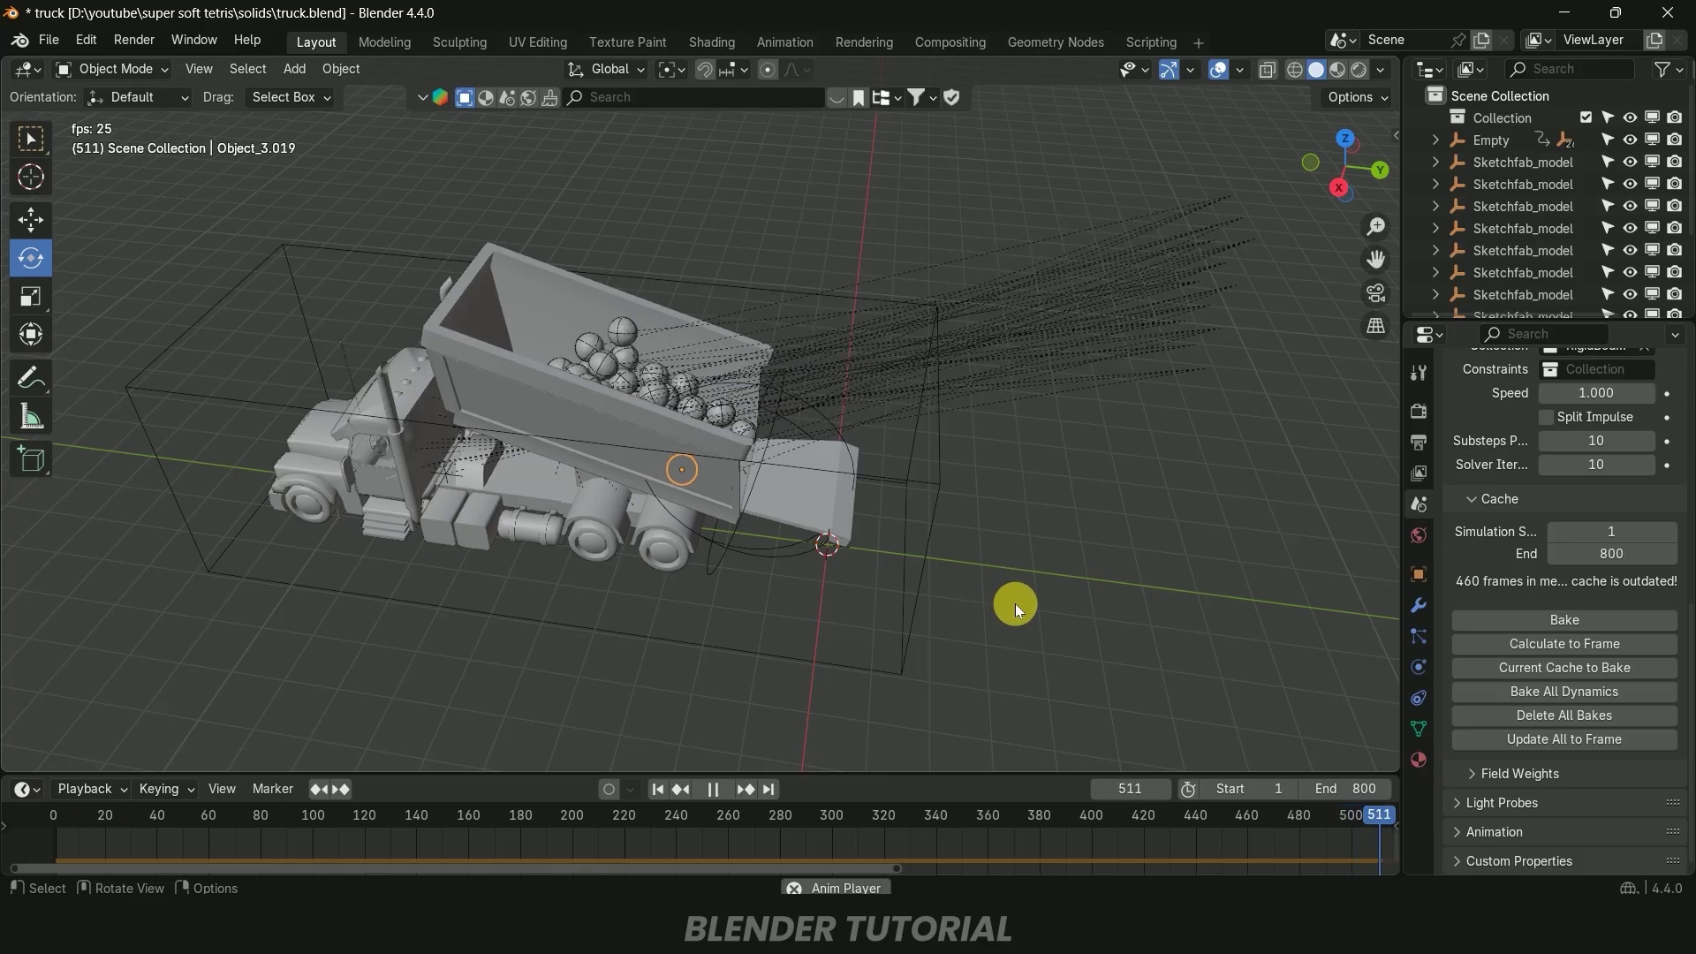
{"action": "middle_click_drag", "start_coordinate": [1015, 602], "coordinate": [786, 495], "text": "shift"}
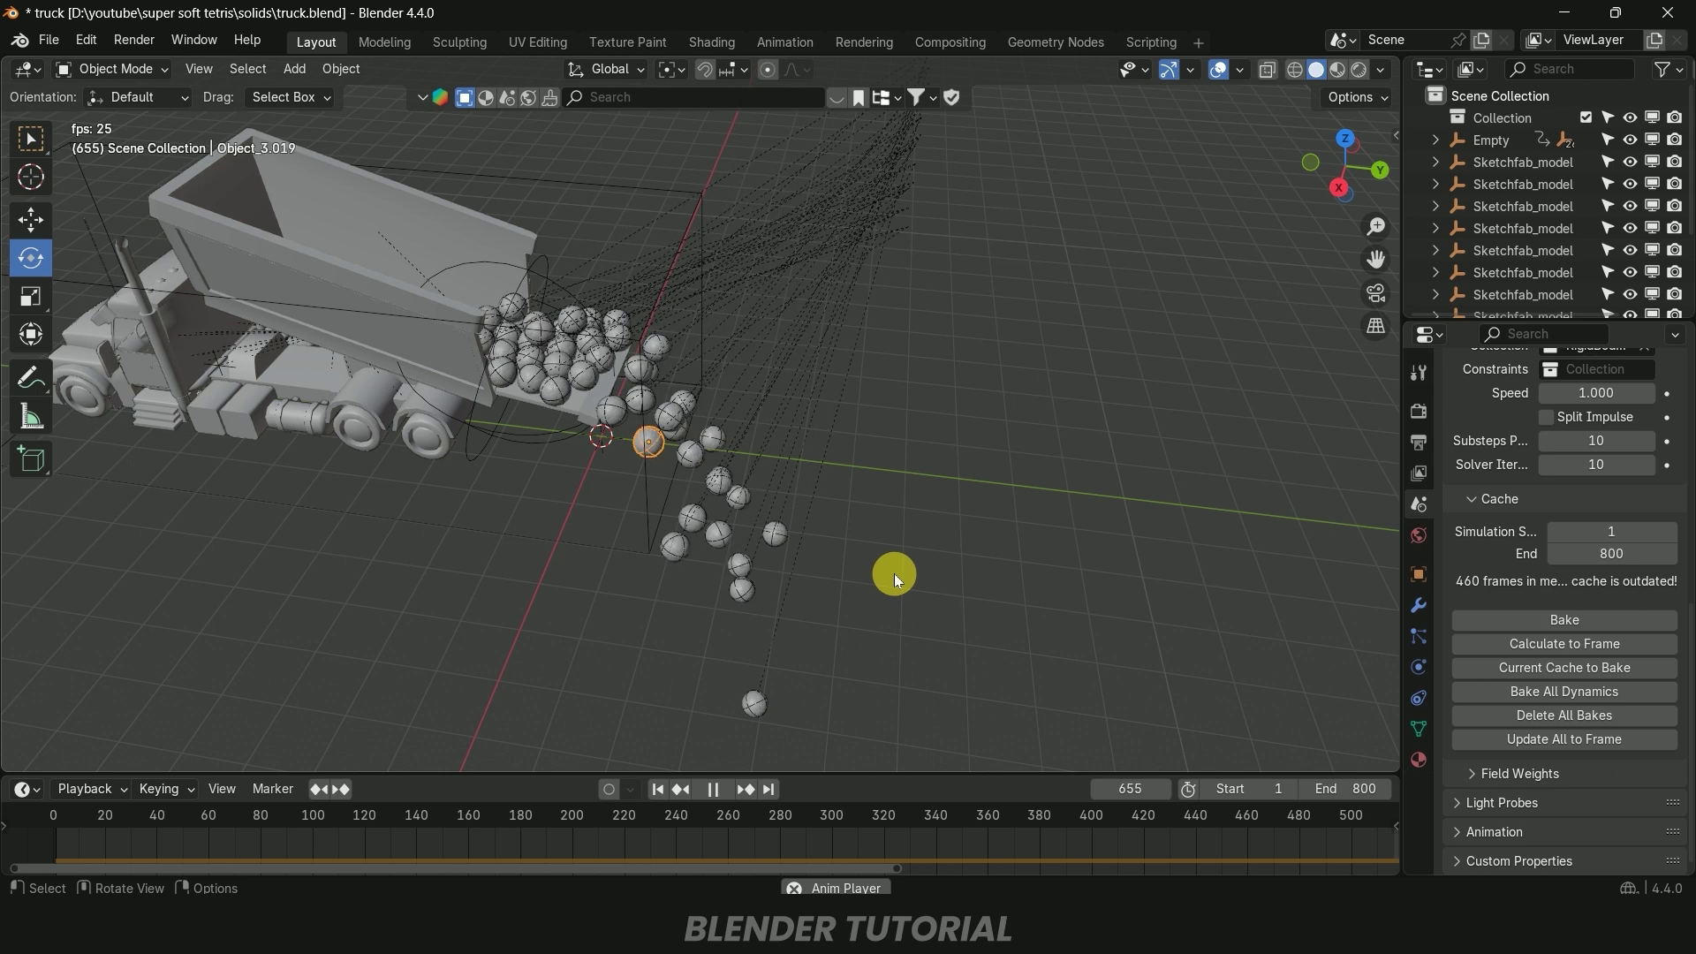
{"action": "key", "text": "space"}
{"action": "middle_click_drag", "start_coordinate": [893, 574], "coordinate": [606, 473]}
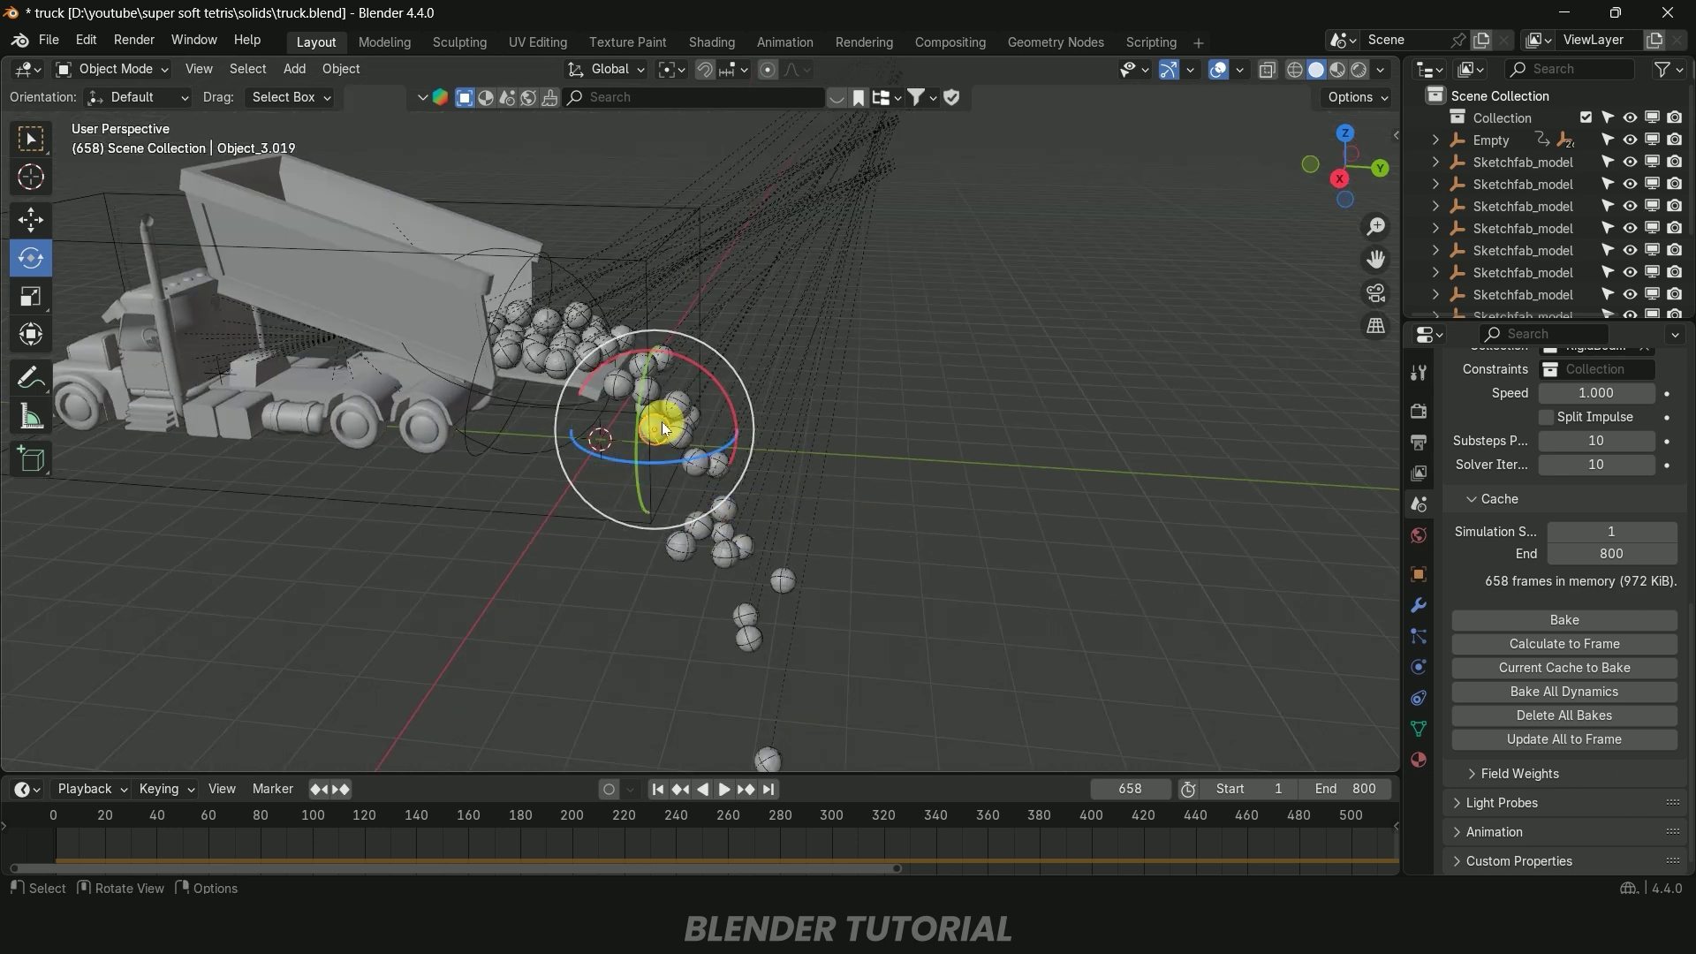
{"action": "left_click", "coordinate": [576, 347]}
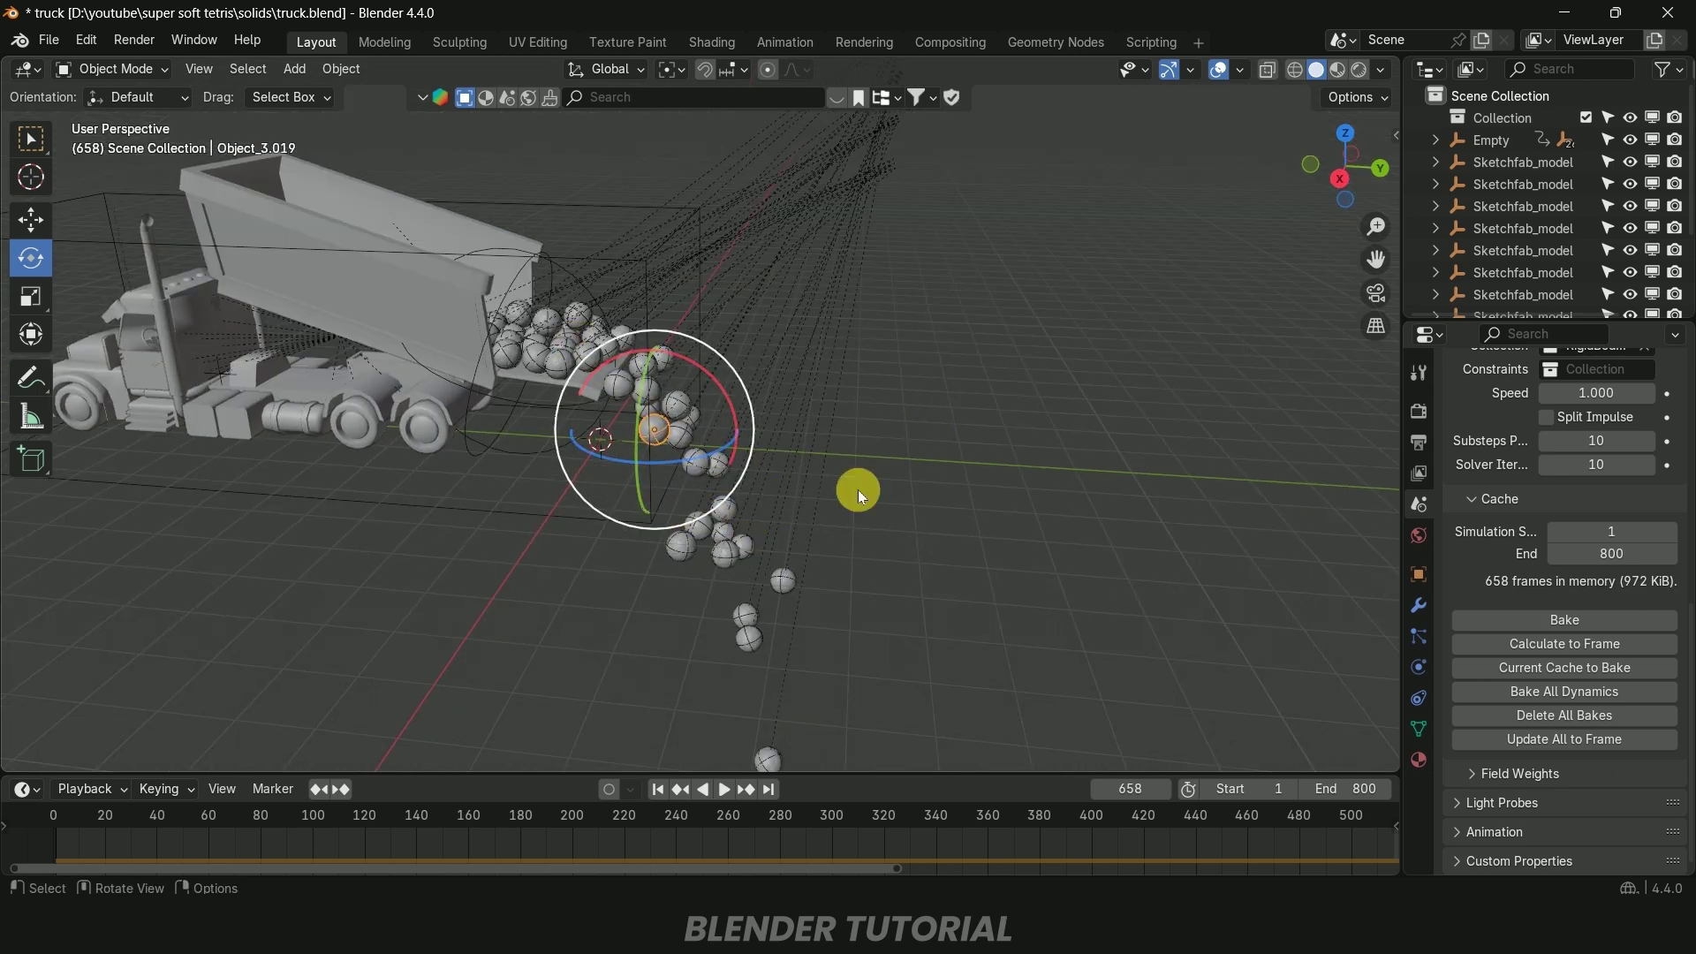
Return to frame 1, add a plane at the truck and scale it up into a large ground surface
{"action": "left_click", "coordinate": [658, 789]}
{"action": "middle_click_drag", "start_coordinate": [942, 633], "coordinate": [586, 523]}
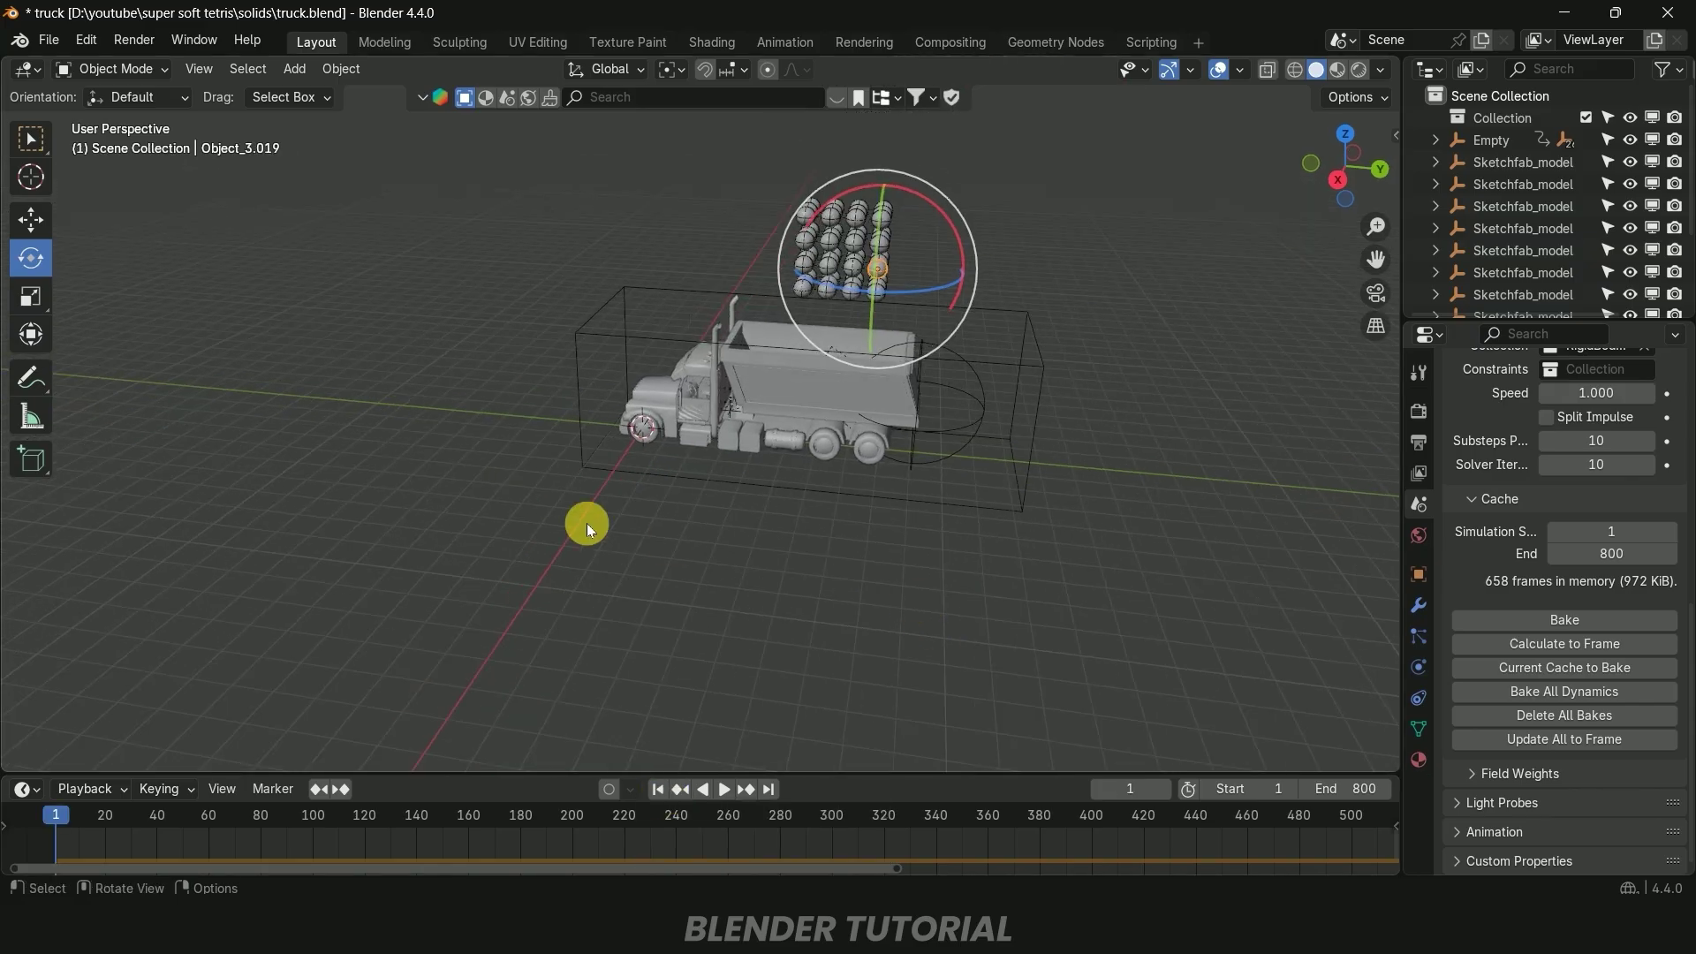
{"action": "key", "text": "shift+a"}
{"action": "mouse_move", "coordinate": [501, 477]}
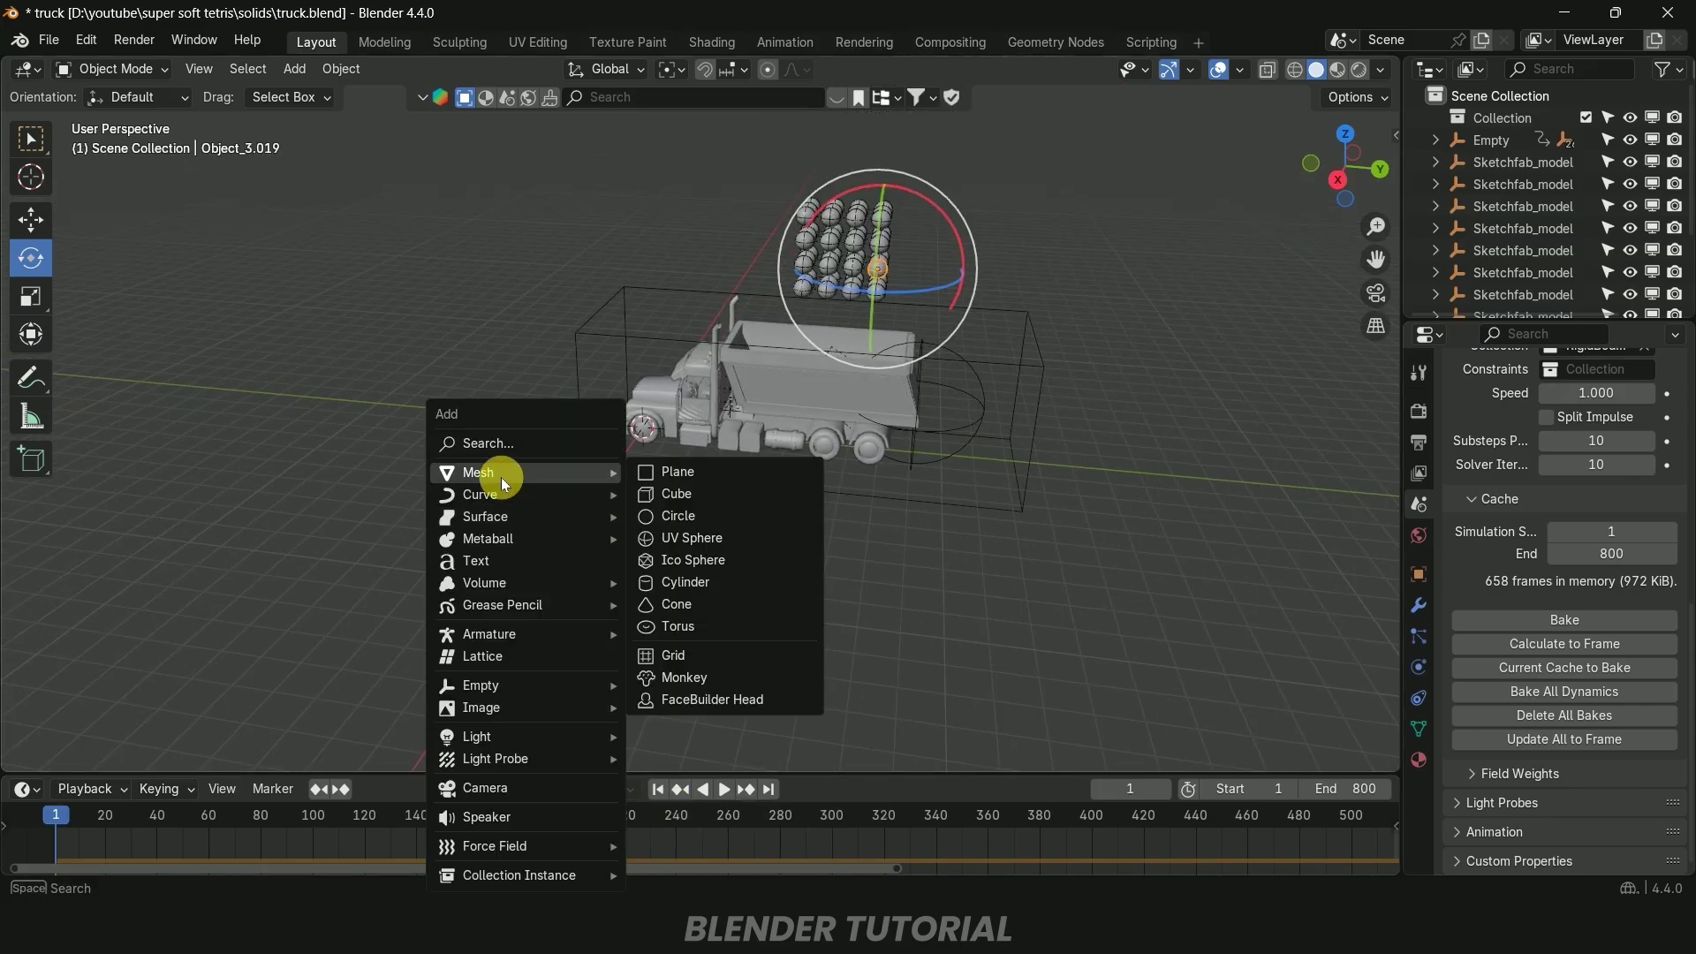
{"action": "left_click", "coordinate": [692, 477]}
{"action": "key", "text": "s"}
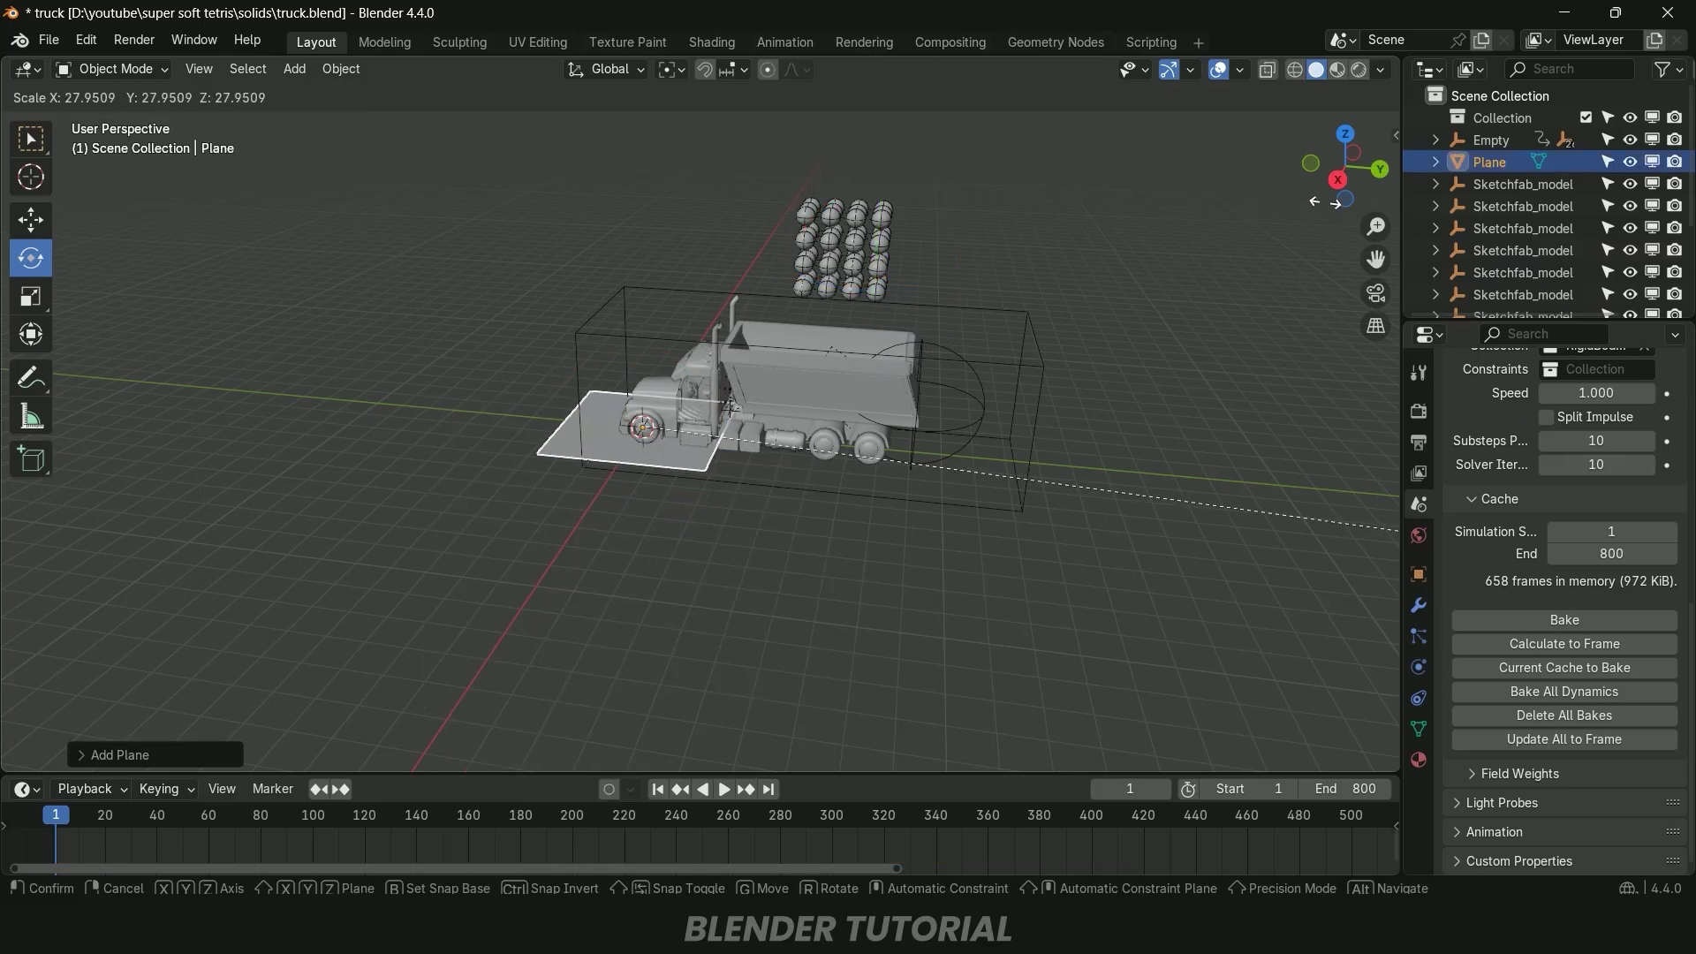
{"action": "left_click", "coordinate": [579, 549]}
{"action": "key", "text": "s"}
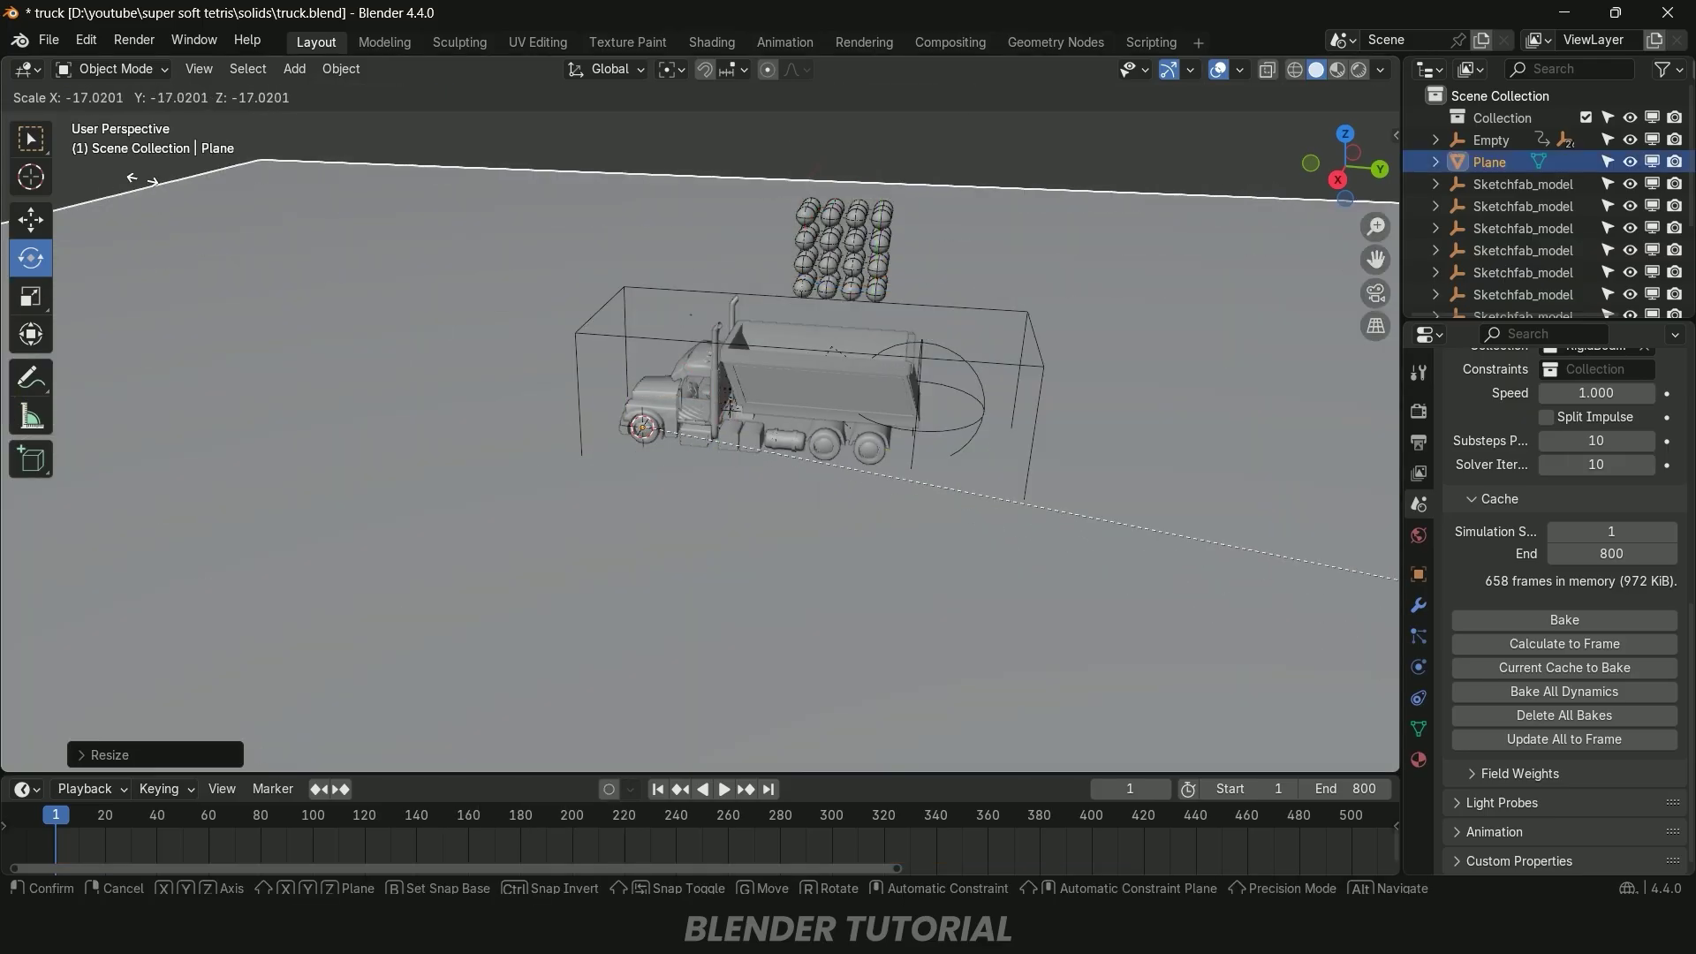
{"action": "left_click", "coordinate": [381, 269]}
{"action": "mouse_move", "coordinate": [381, 269]}
{"action": "middle_mouse_down"}
{"action": "mouse_move", "coordinate": [379, 294]}
{"action": "mouse_move", "coordinate": [399, 292]}
{"action": "middle_mouse_up"}
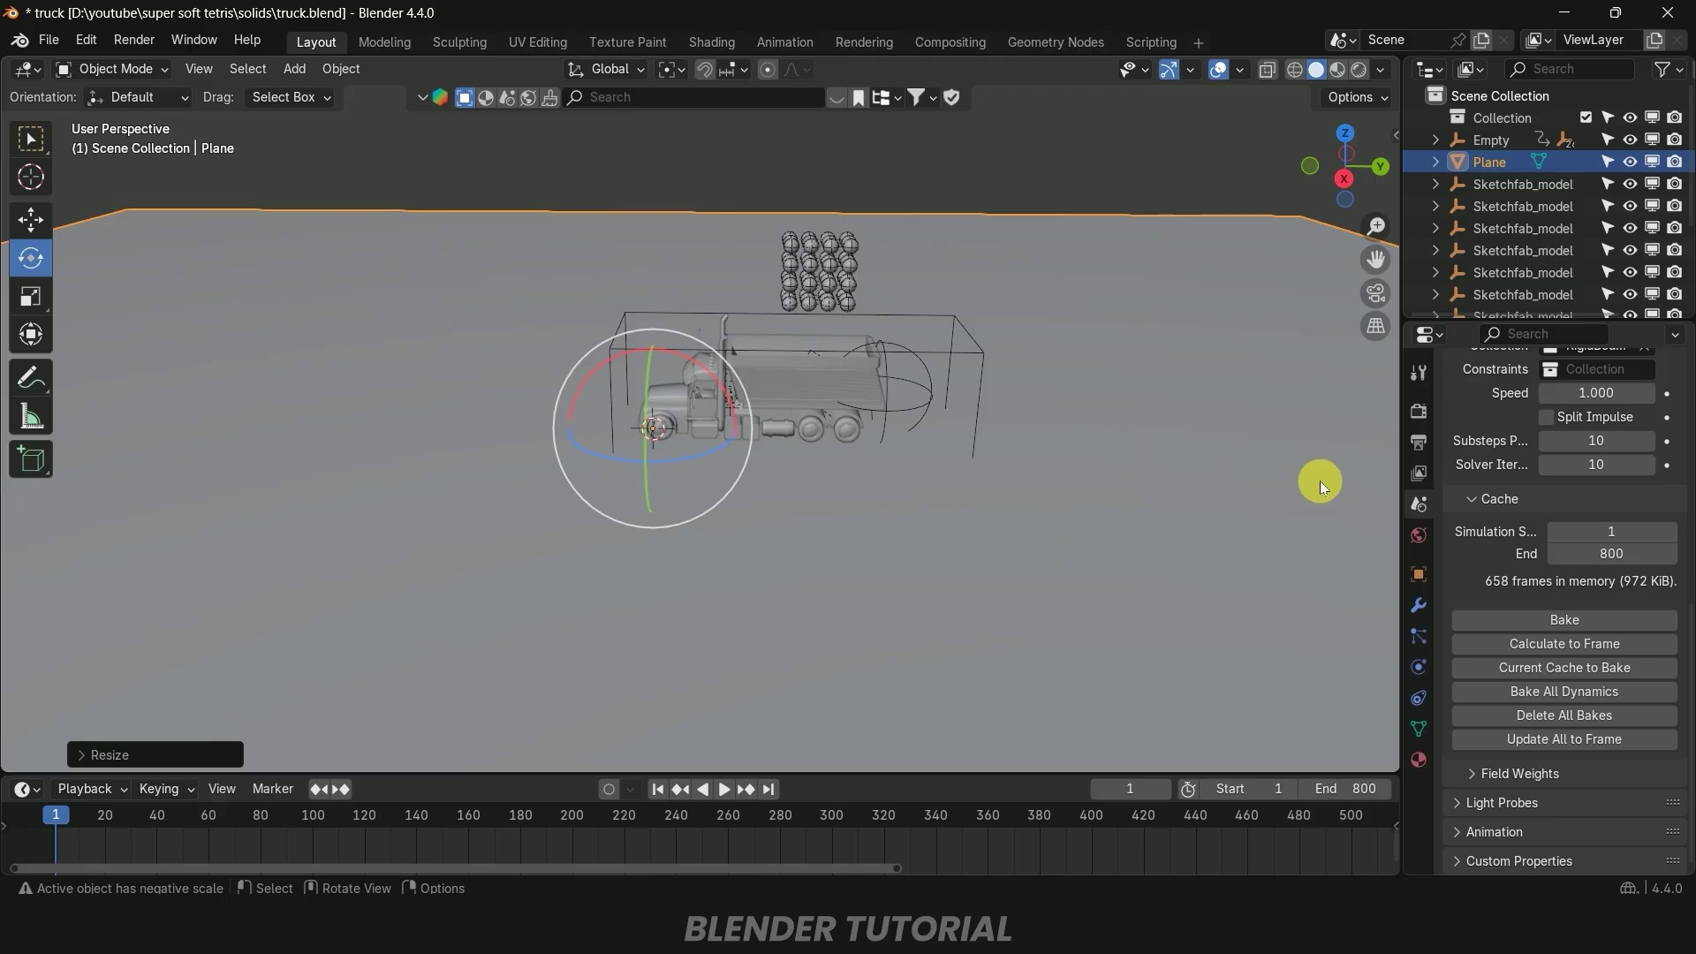
{"action": "middle_click_drag", "start_coordinate": [447, 318], "coordinate": [303, 288]}
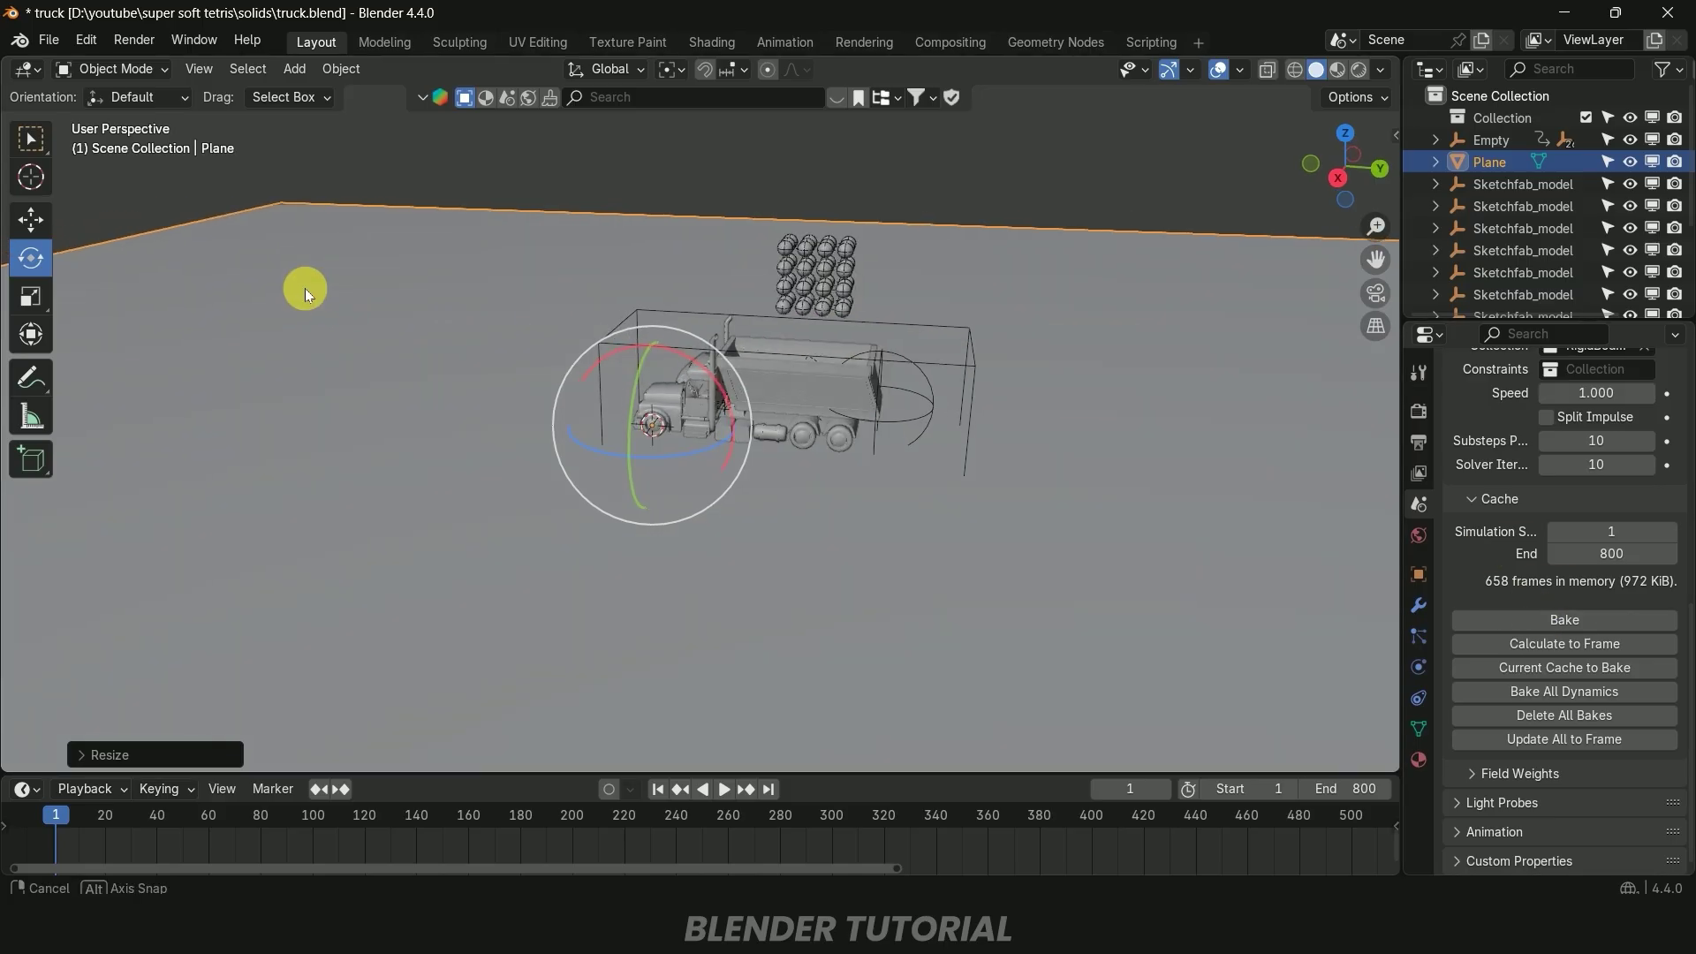
Apply the scale of the ground plane so its transform is reset before it receives physics
{"action": "left_click", "coordinate": [1420, 667]}
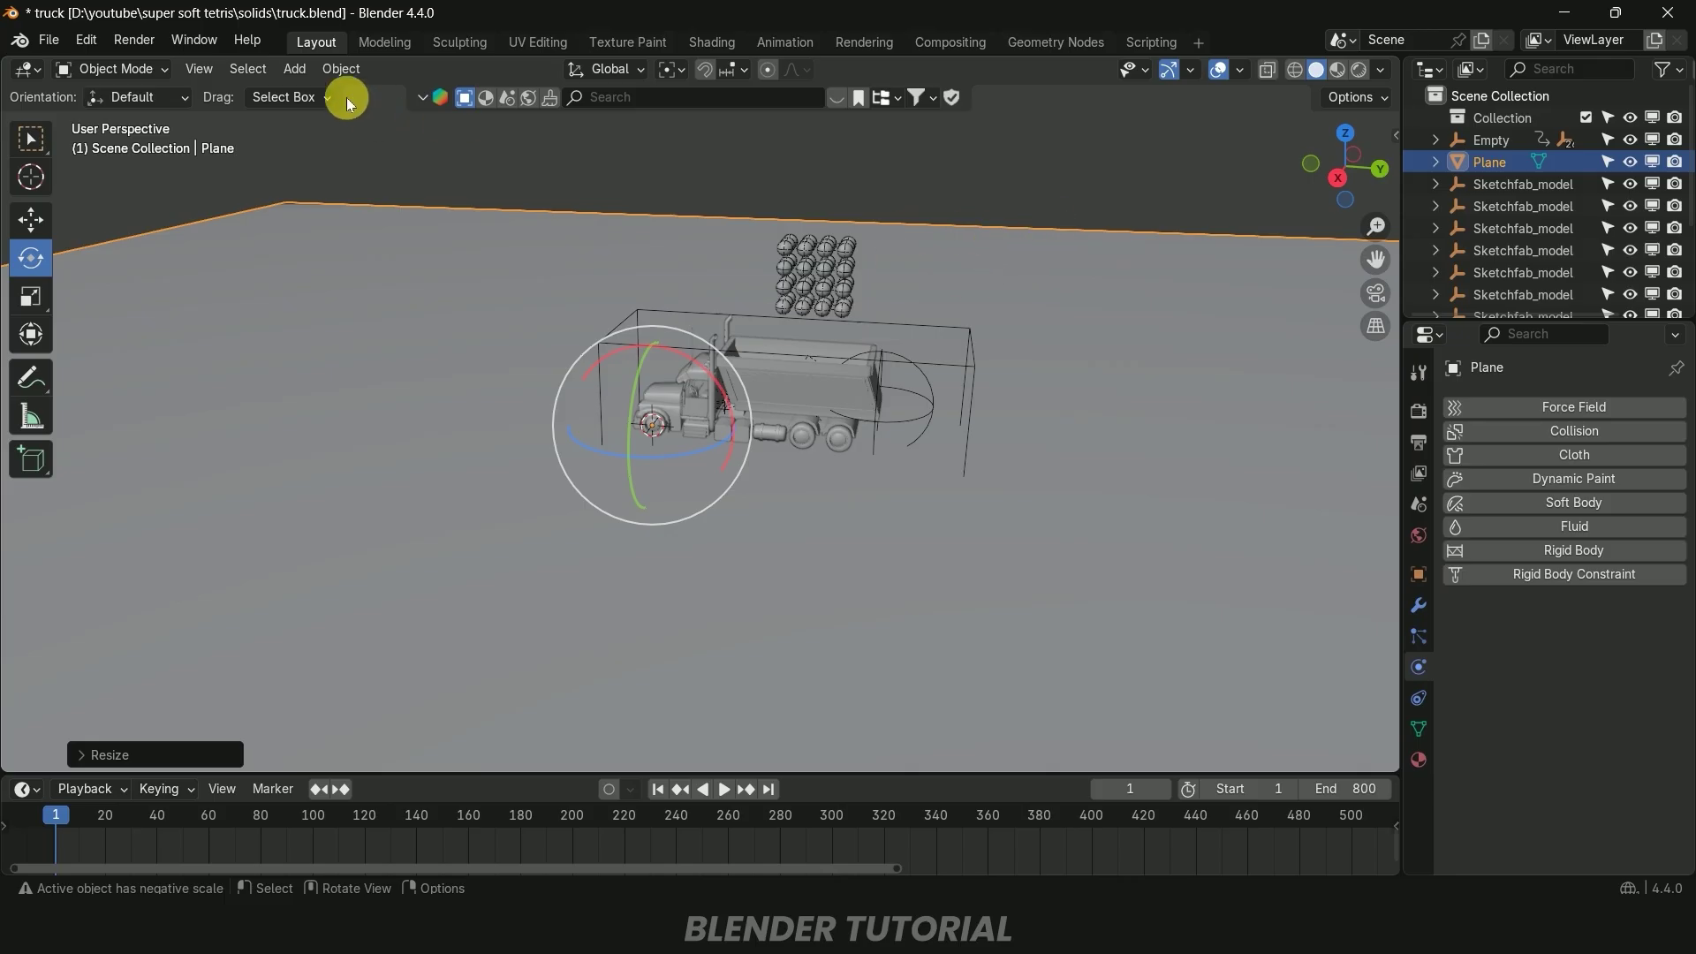
{"action": "left_click", "coordinate": [406, 170]}
{"action": "left_click", "coordinate": [382, 246]}
{"action": "left_click", "coordinate": [340, 70]}
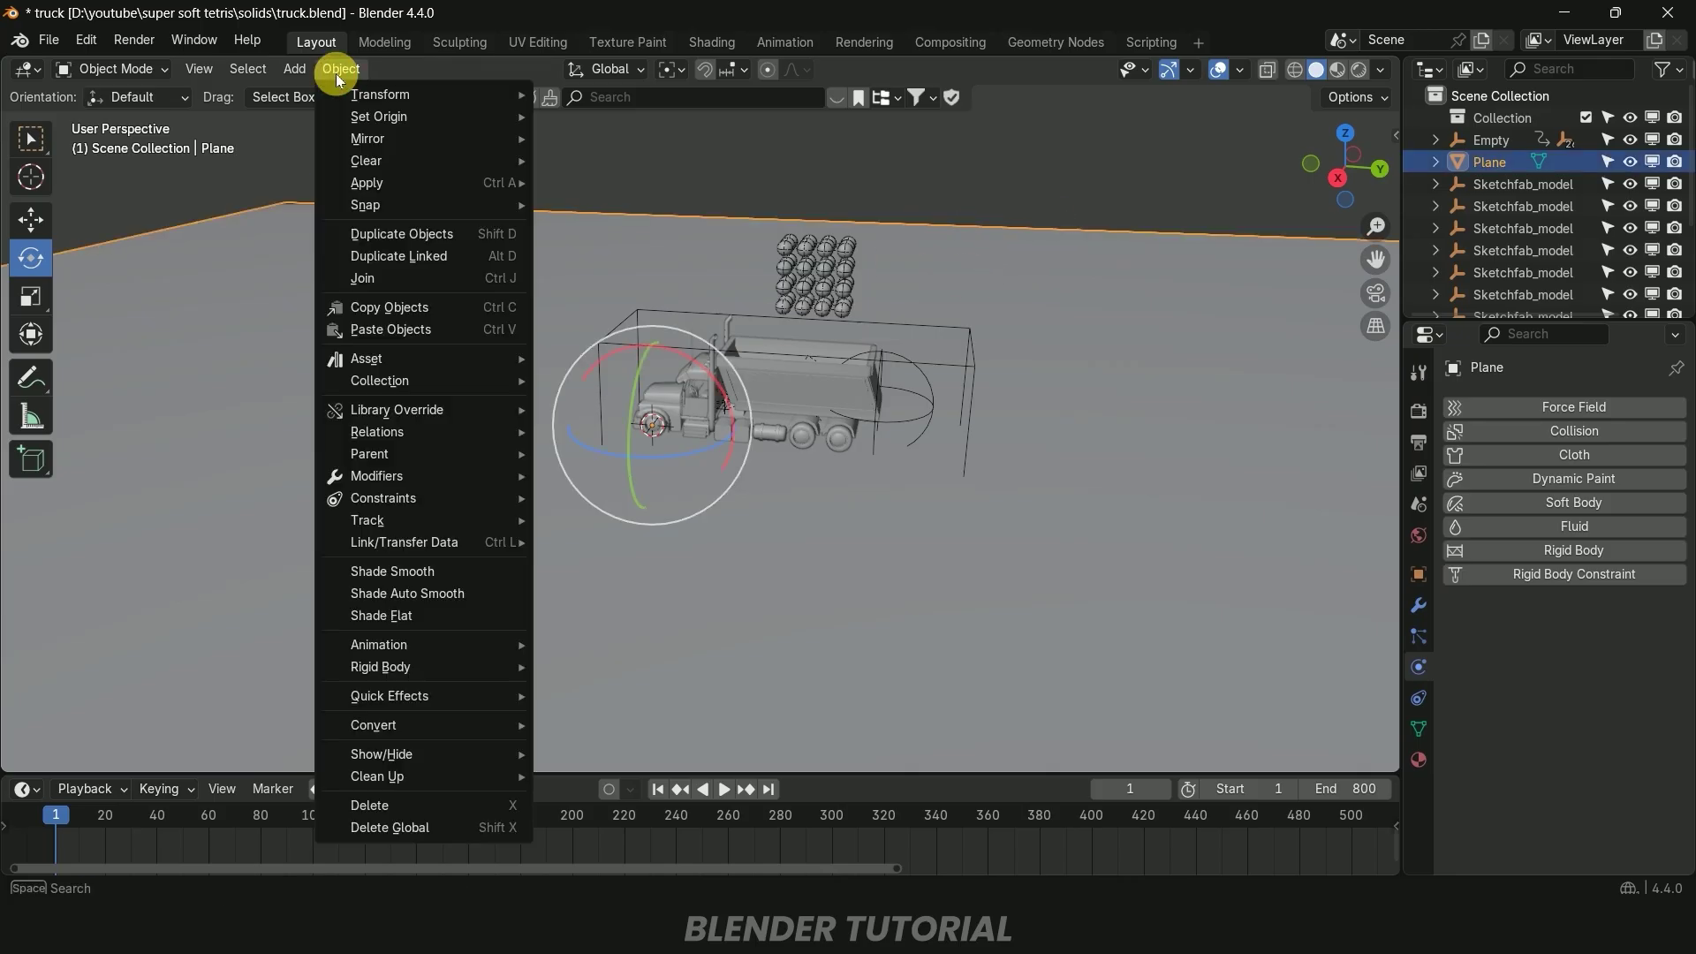
{"action": "mouse_move", "coordinate": [424, 180]}
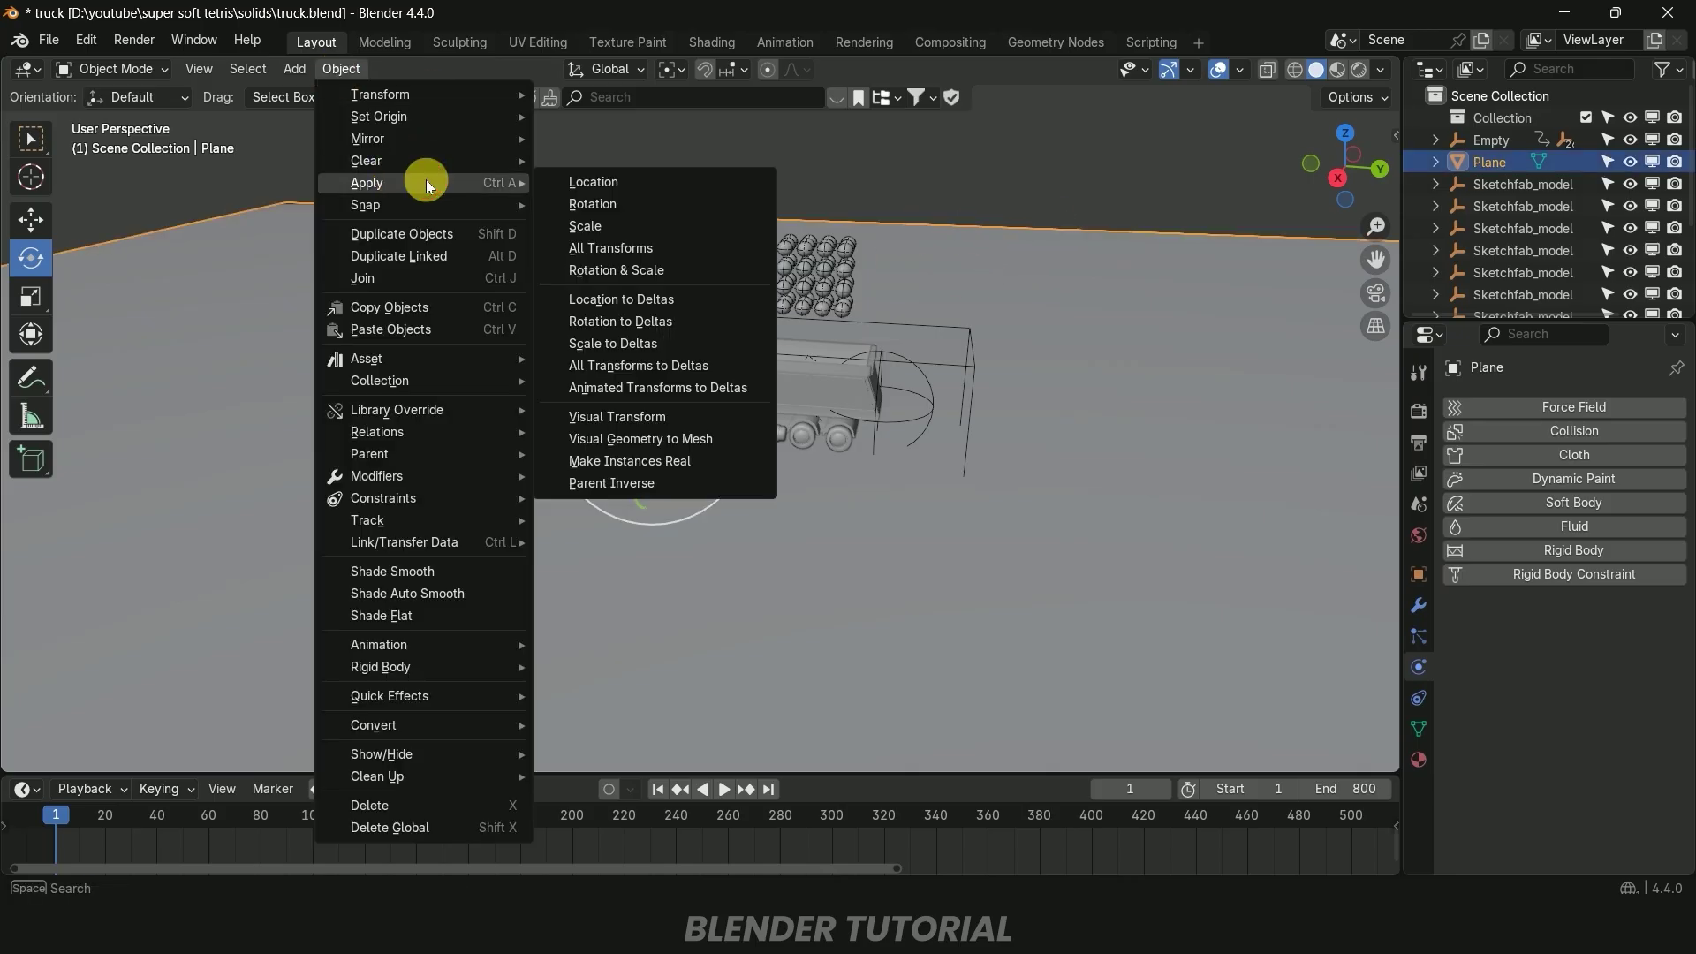
{"action": "left_click", "coordinate": [591, 224]}
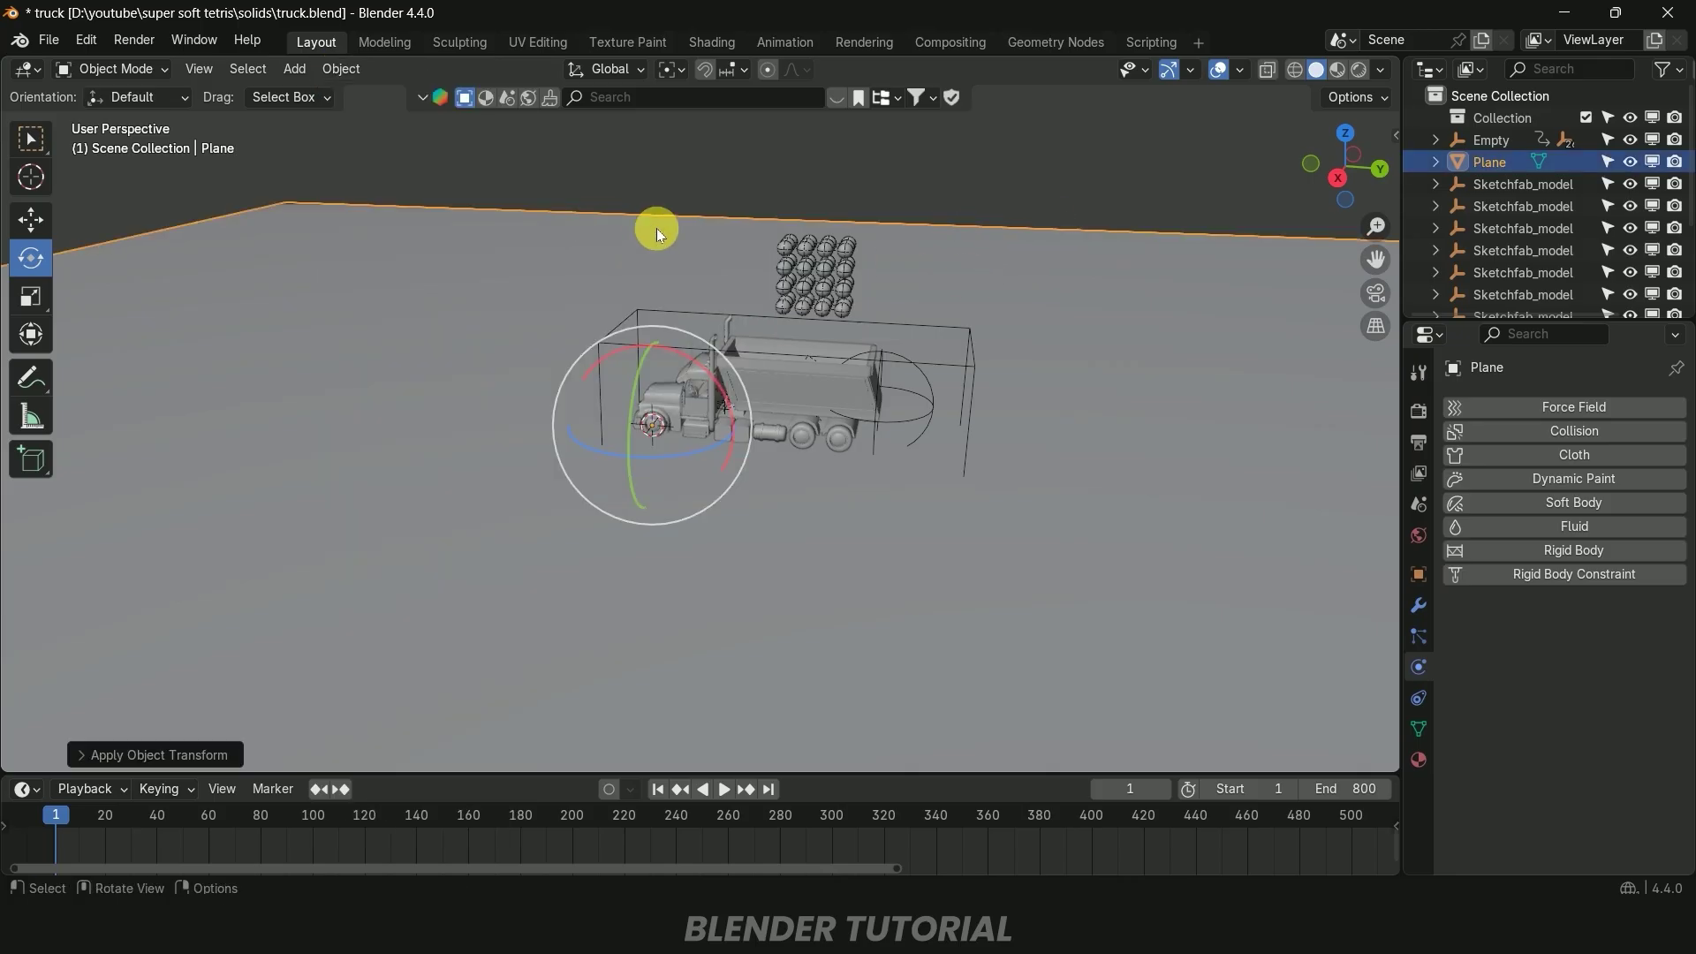
Make the ground plane a Passive rigid body and keep Convex Hull as its collision shape
{"action": "left_click", "coordinate": [1564, 551]}
{"action": "left_click", "coordinate": [1587, 641]}
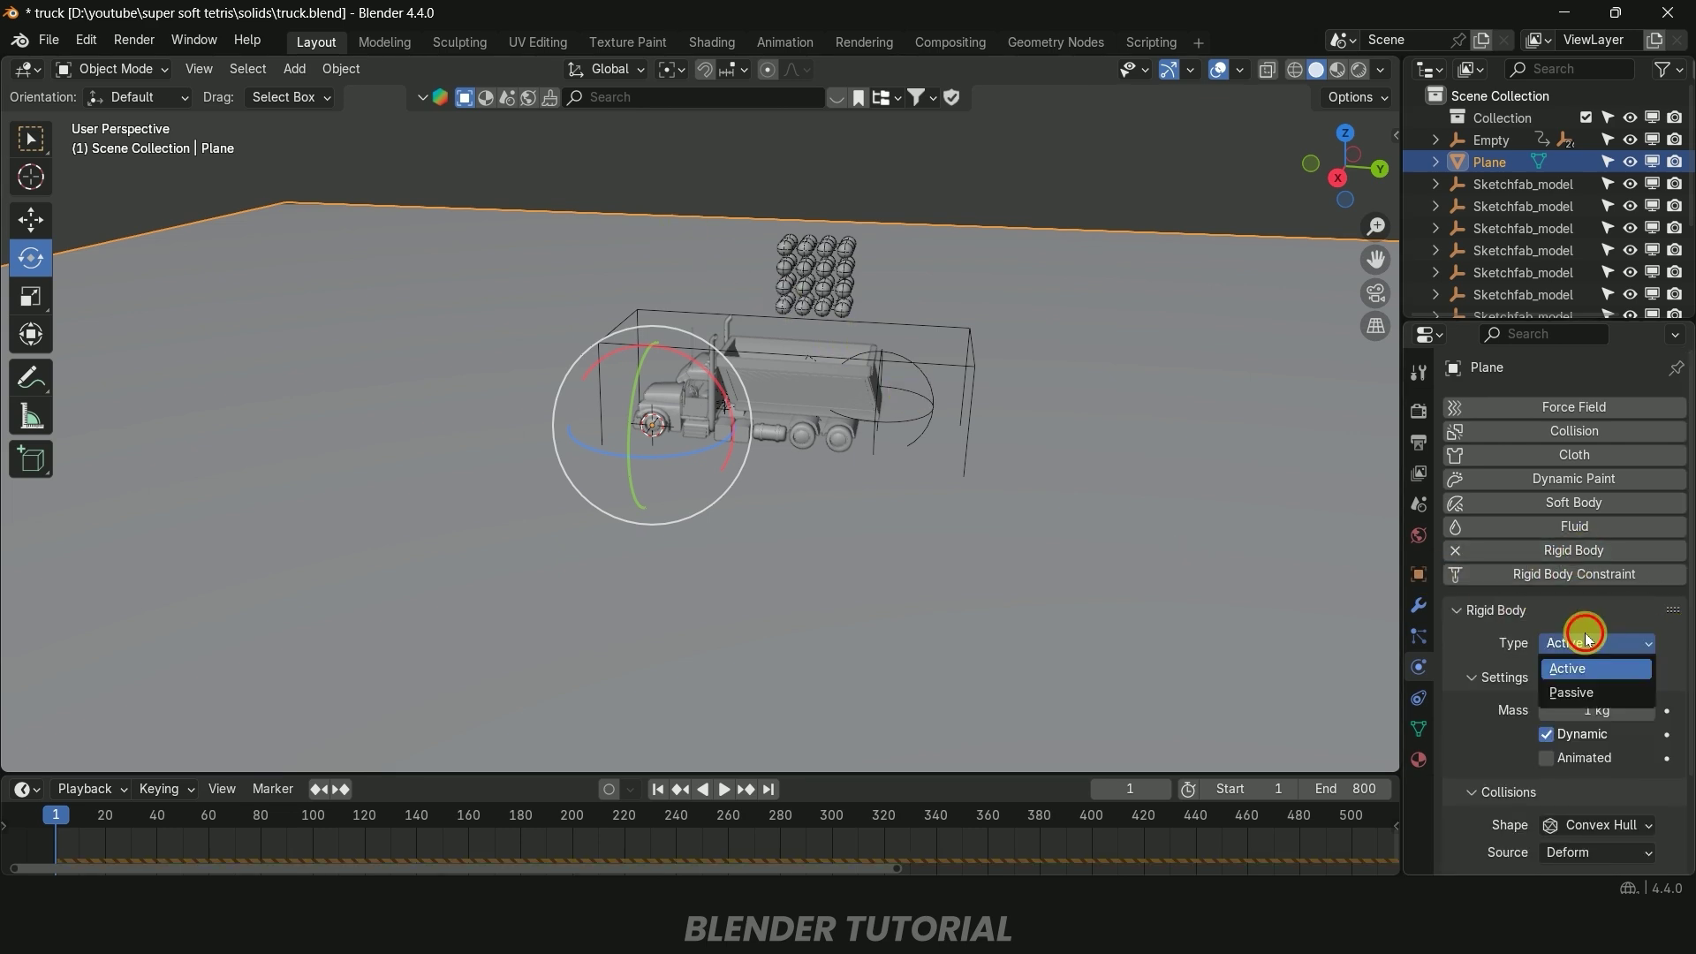
{"action": "left_click", "coordinate": [1590, 691]}
{"action": "scroll", "coordinate": [1555, 689], "scroll_direction": "down", "scroll_amount": 1}
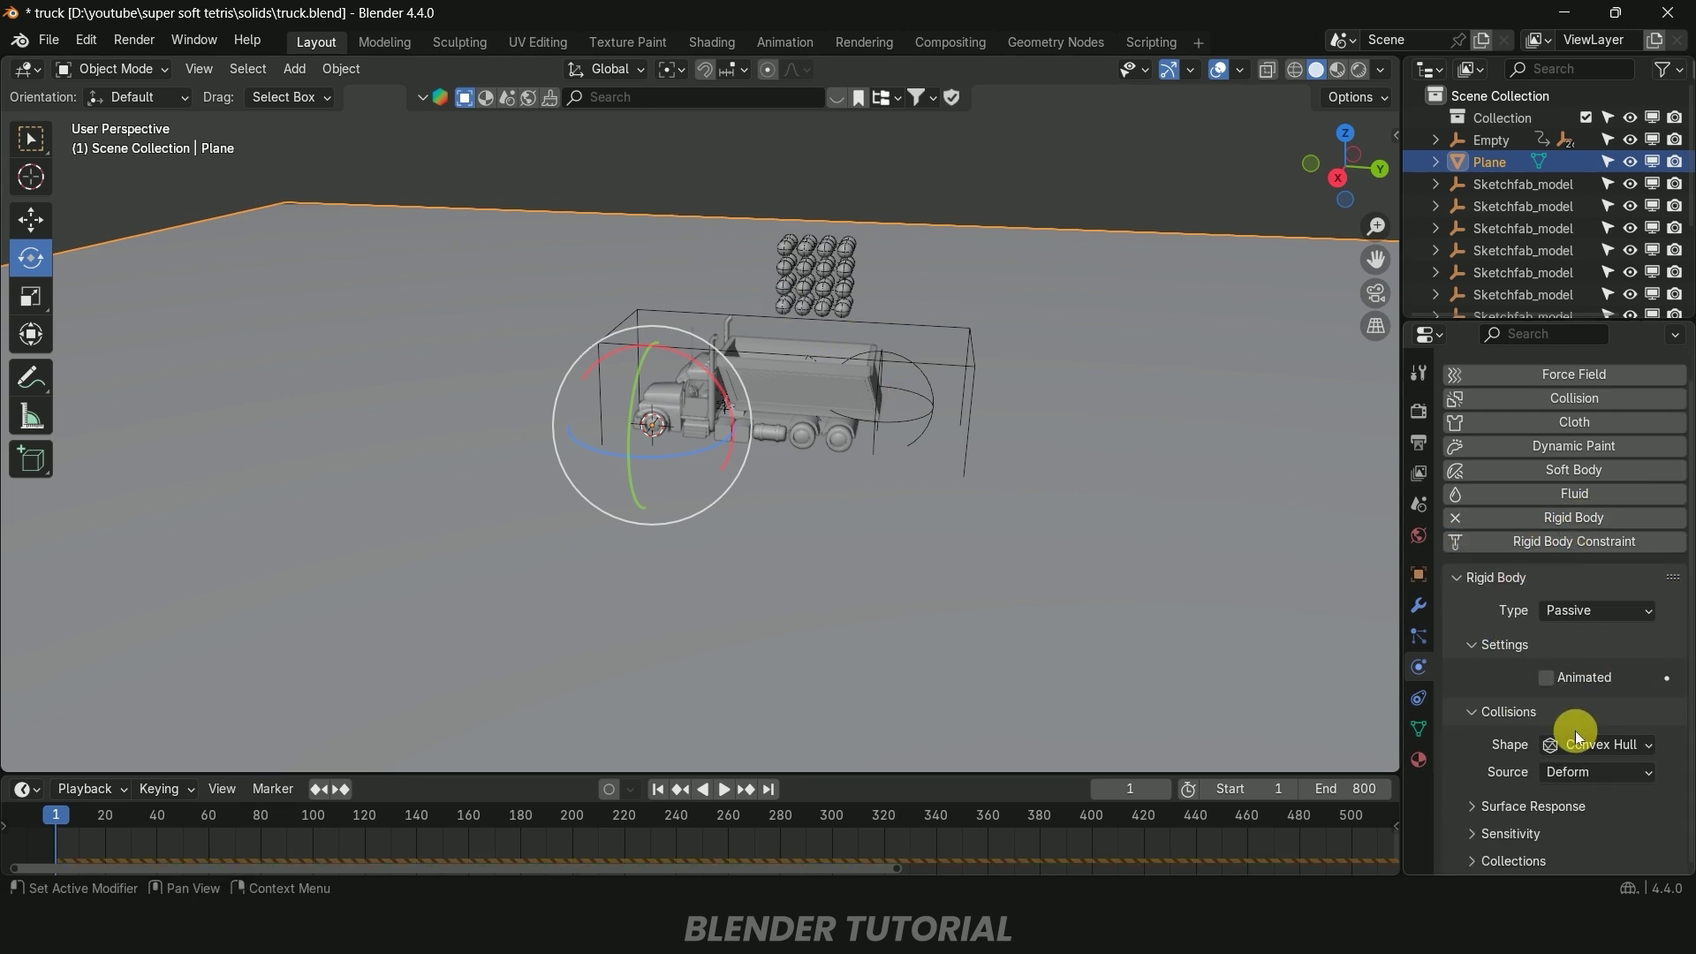
{"action": "left_click", "coordinate": [1623, 744]}
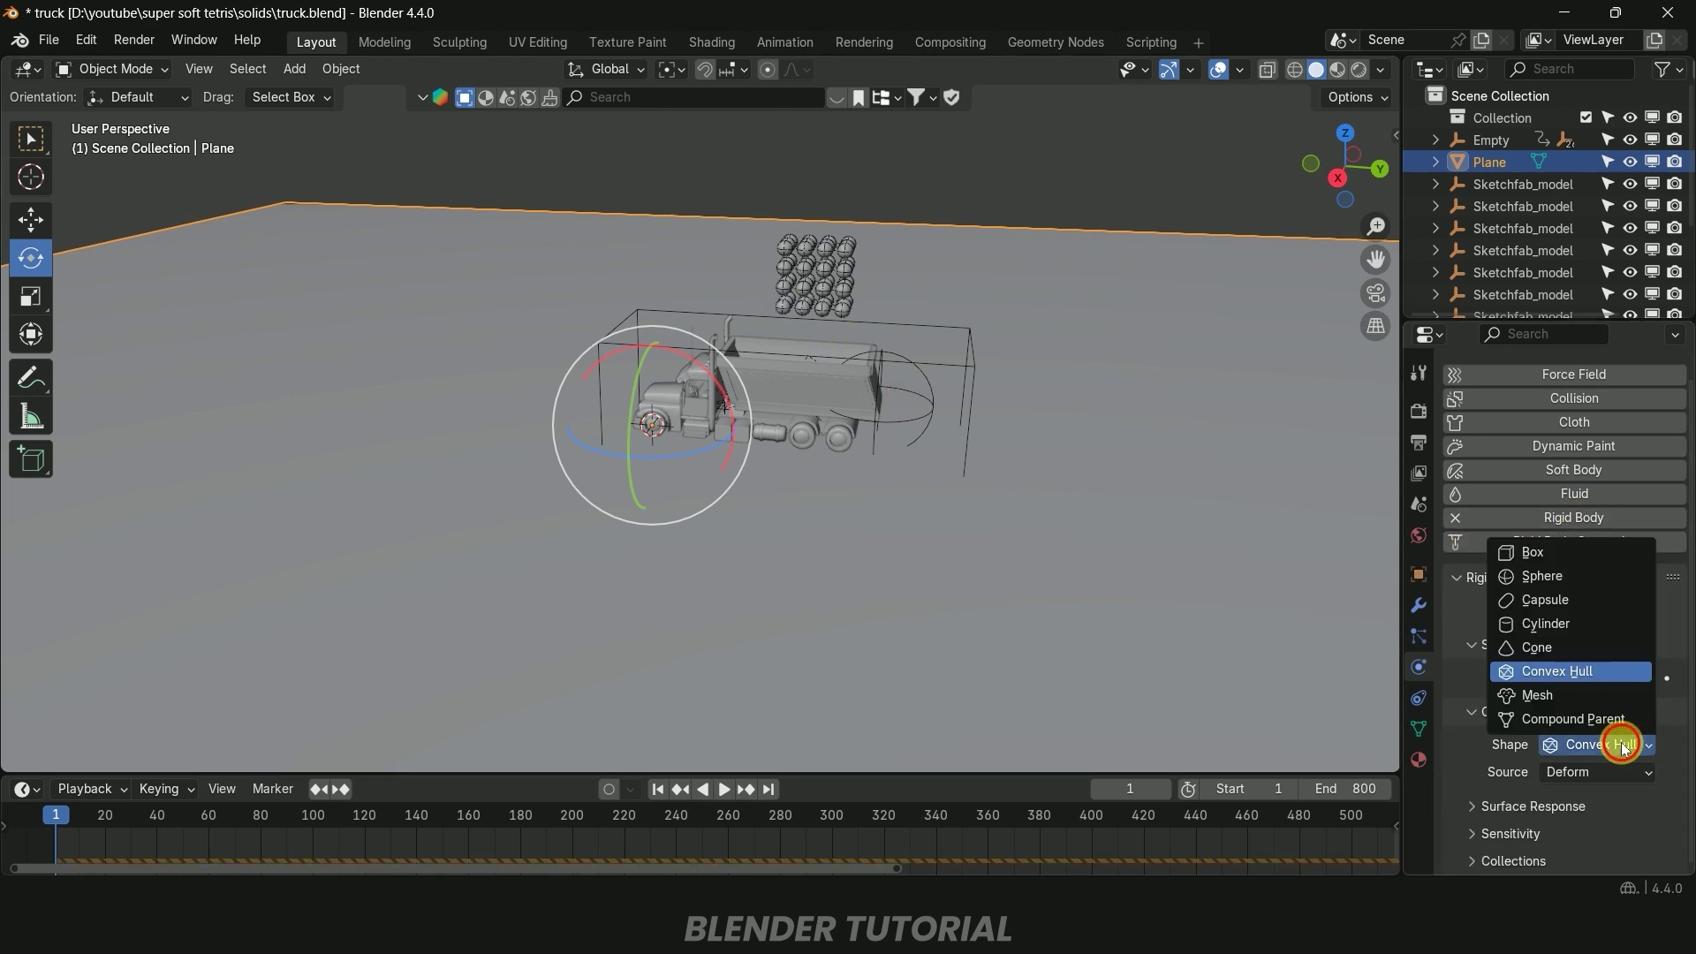
{"action": "left_click", "coordinate": [1539, 673]}
{"action": "middle_click_drag", "start_coordinate": [1114, 484], "coordinate": [998, 556]}
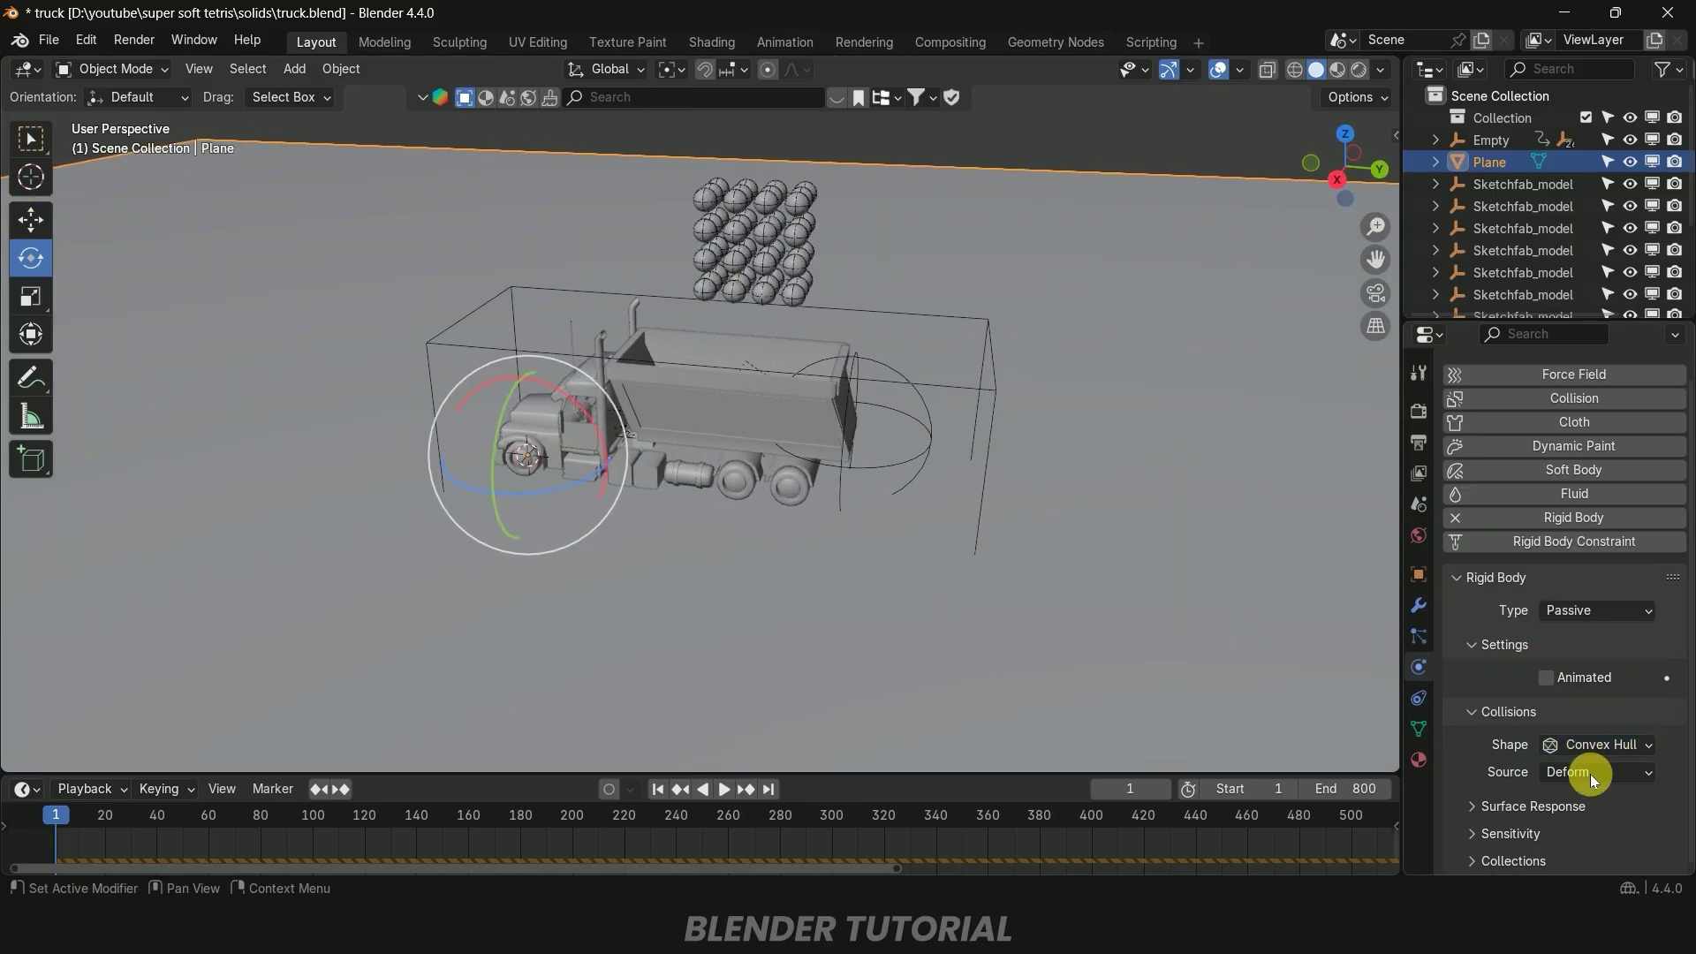
Set the ground plane's surface response friction to 0.799
{"action": "left_click", "coordinate": [1482, 804]}
{"action": "scroll", "coordinate": [1480, 804], "scroll_direction": "down", "scroll_amount": 2}
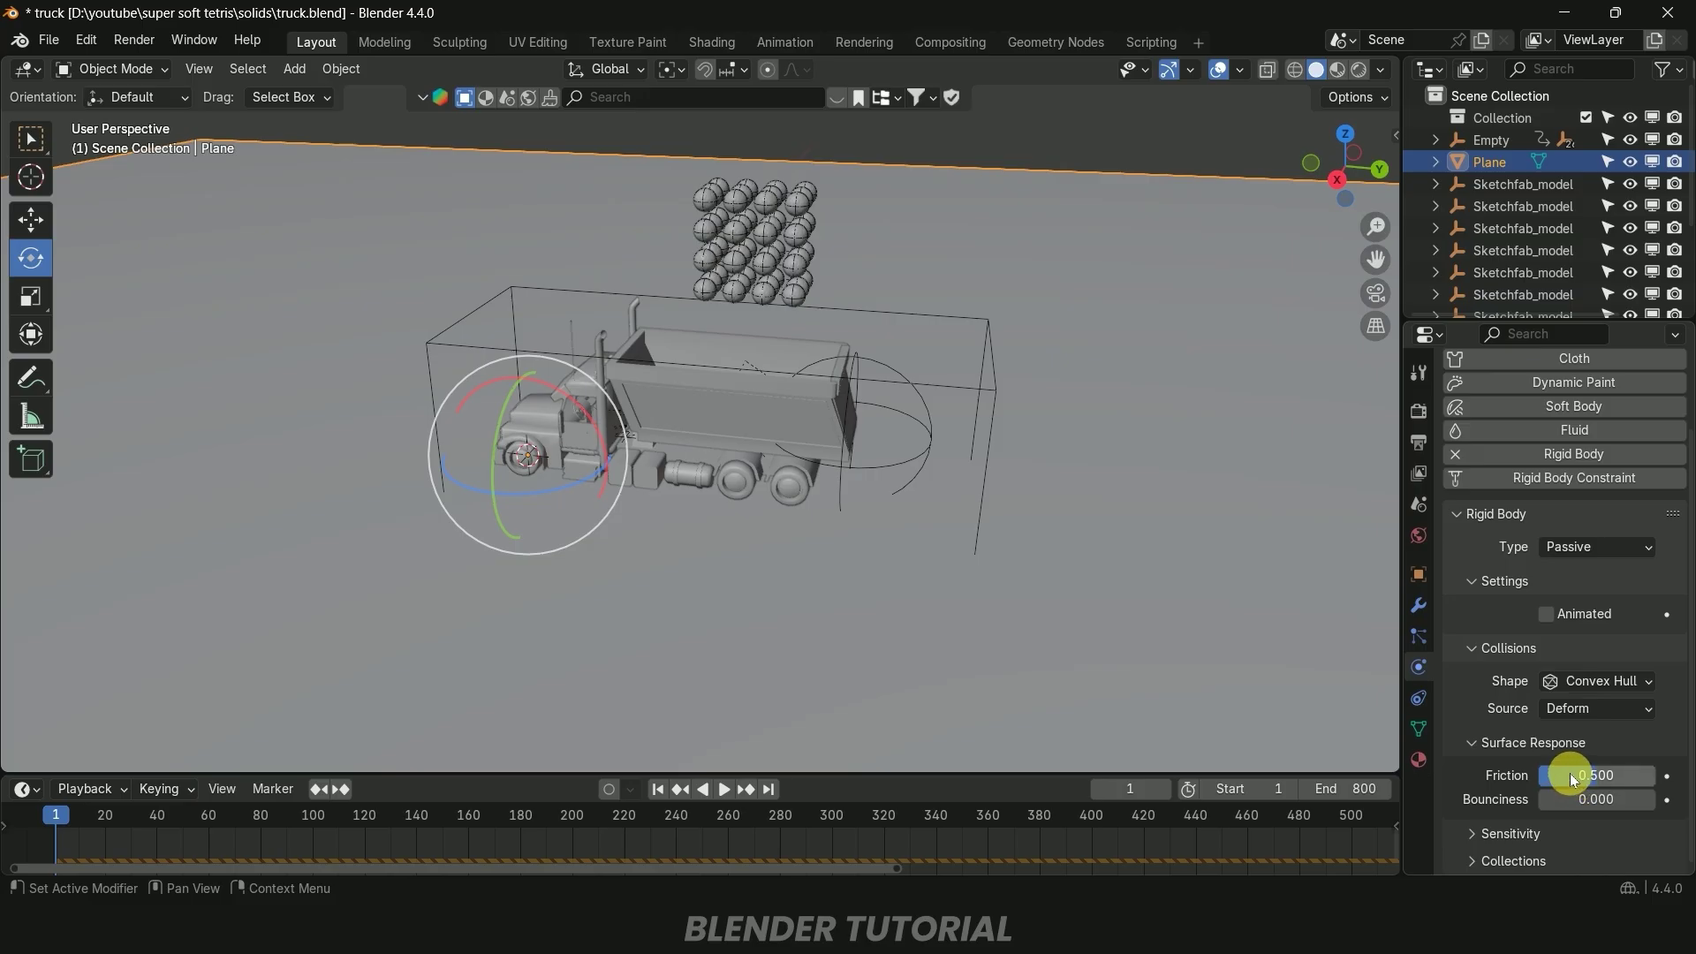
{"action": "left_click_drag", "start_coordinate": [1573, 780], "coordinate": [1584, 780]}
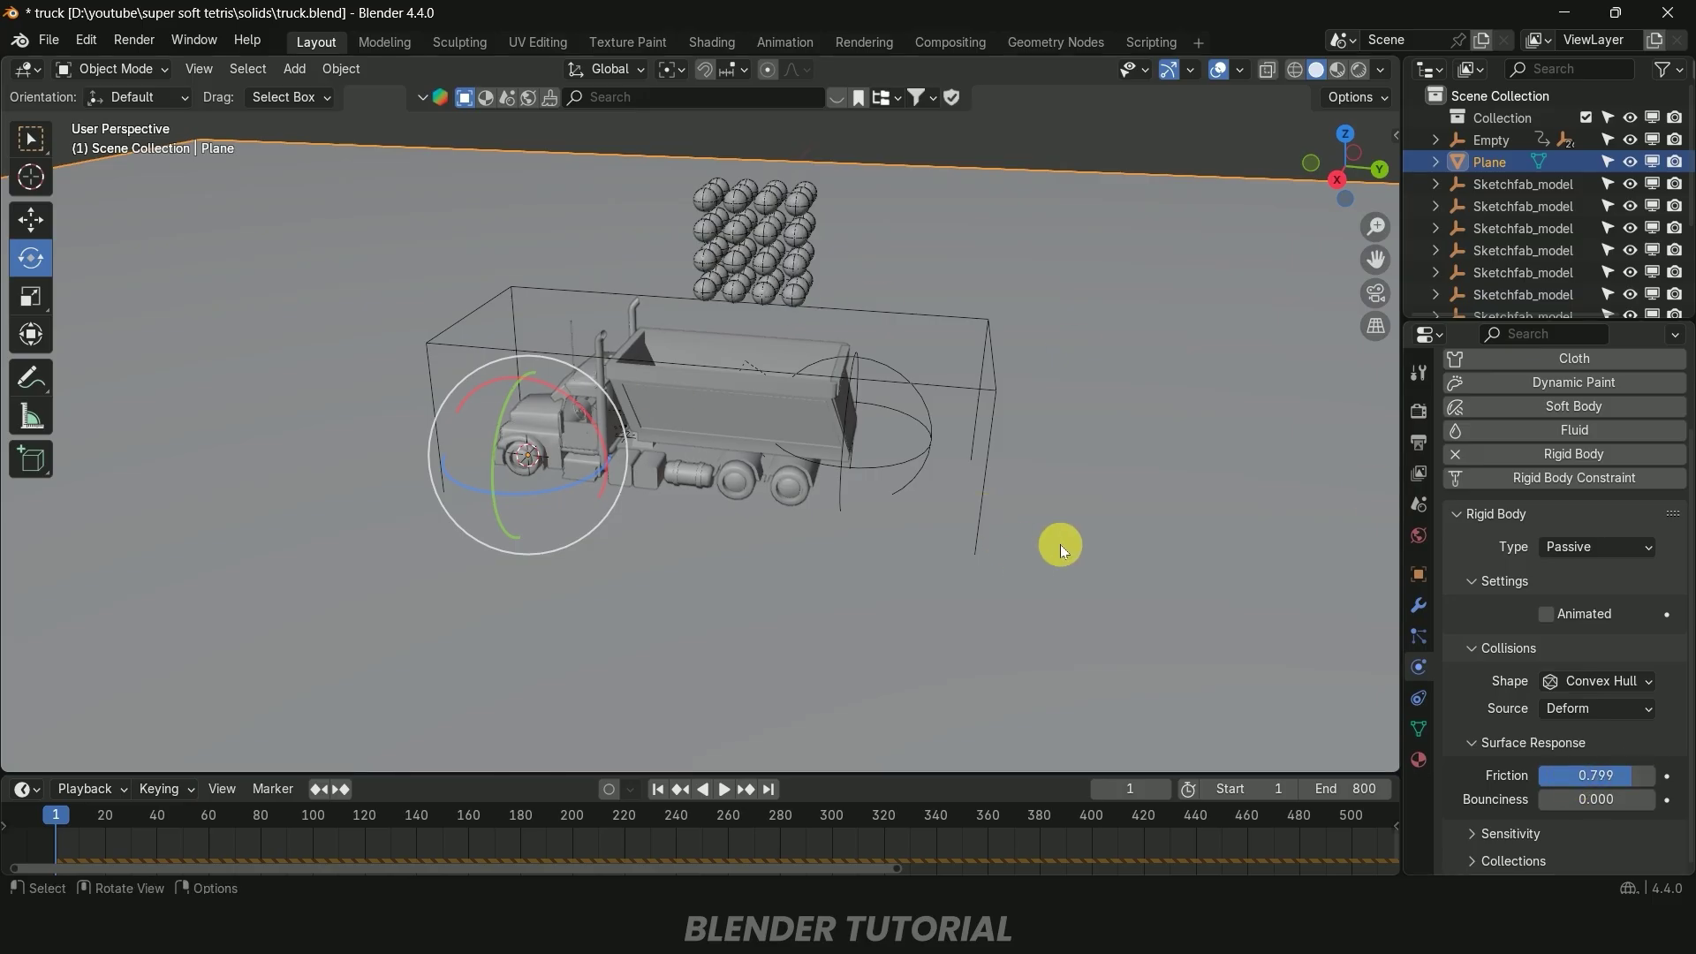
Save the file and play the simulation to check how the dumped balls land on the ground plane
{"action": "mouse_move", "coordinate": [1060, 544]}
{"action": "middle_mouse_down"}
{"action": "mouse_move", "coordinate": [1057, 519]}
{"action": "mouse_move", "coordinate": [1083, 520]}
{"action": "mouse_move", "coordinate": [1065, 496]}
{"action": "mouse_move", "coordinate": [1065, 527]}
{"action": "middle_mouse_up"}
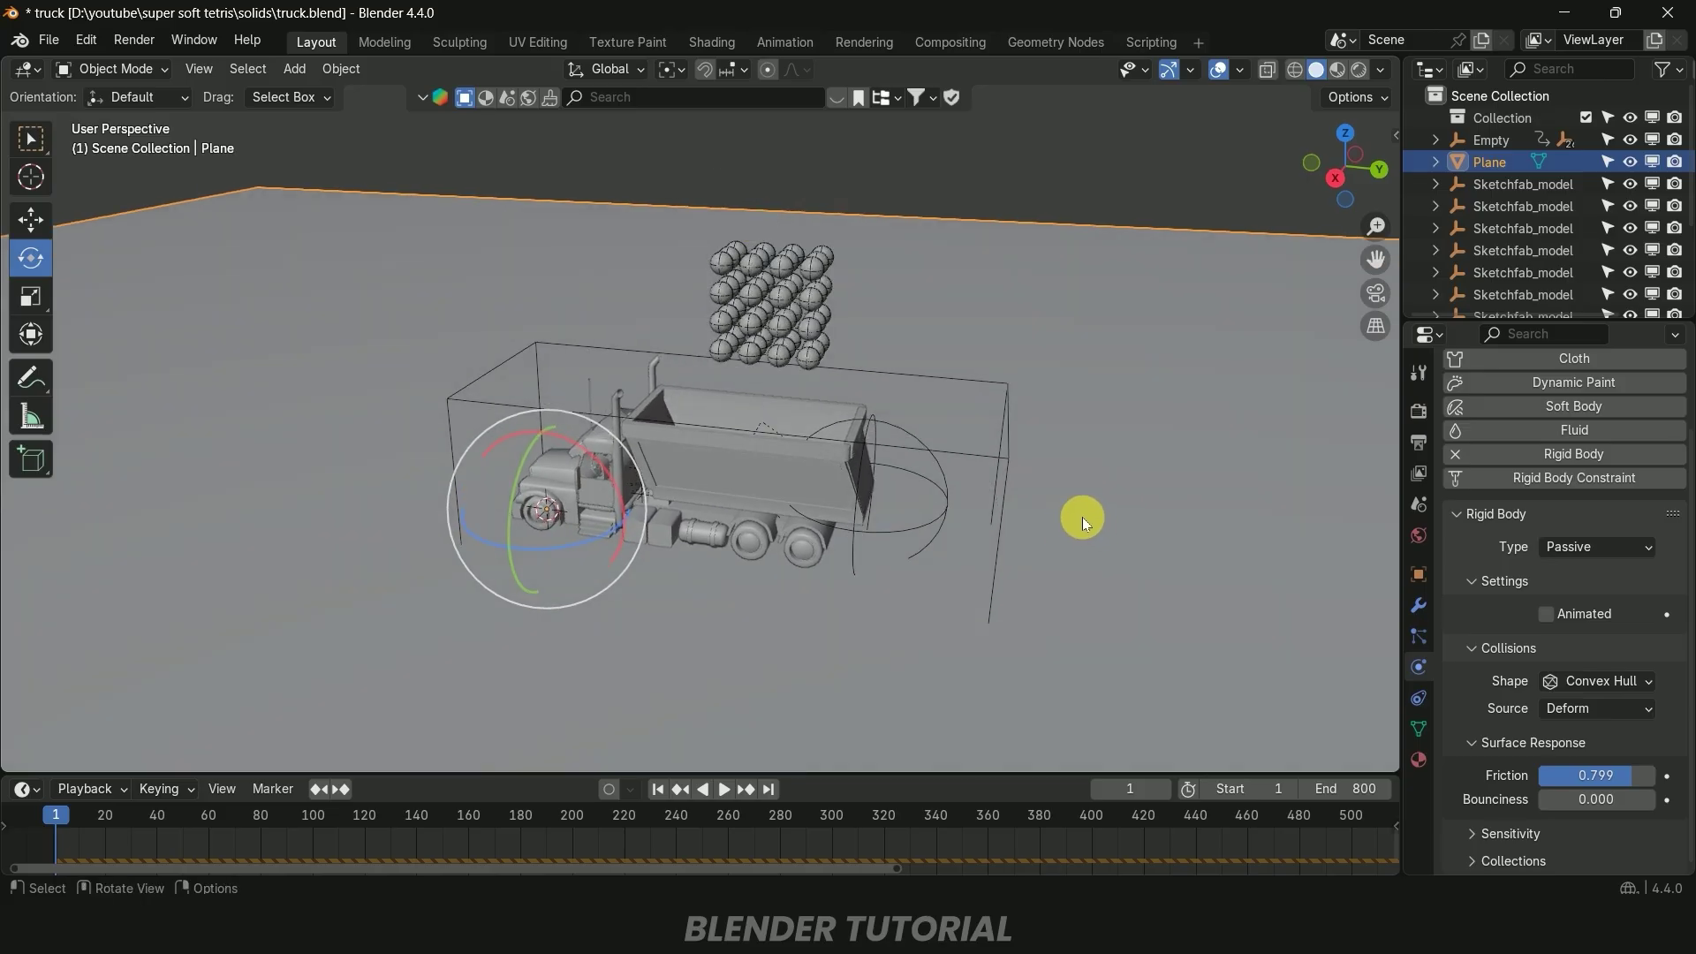
{"action": "key", "text": "ctrl+s"}
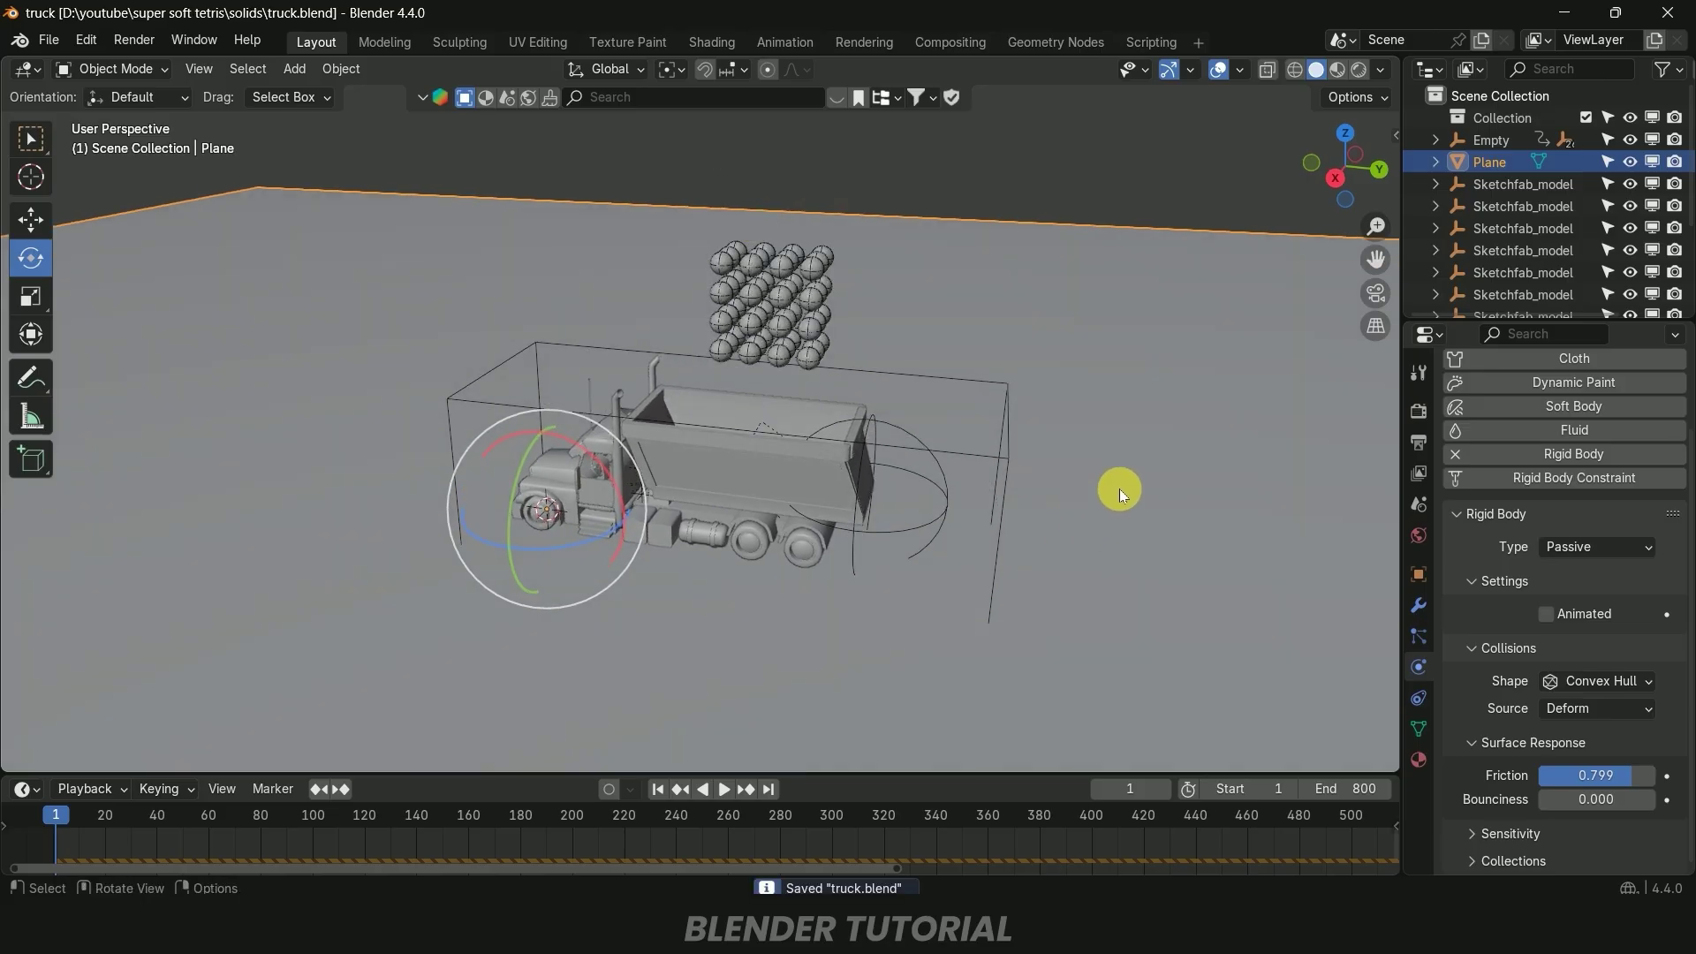
{"action": "key", "text": "space"}
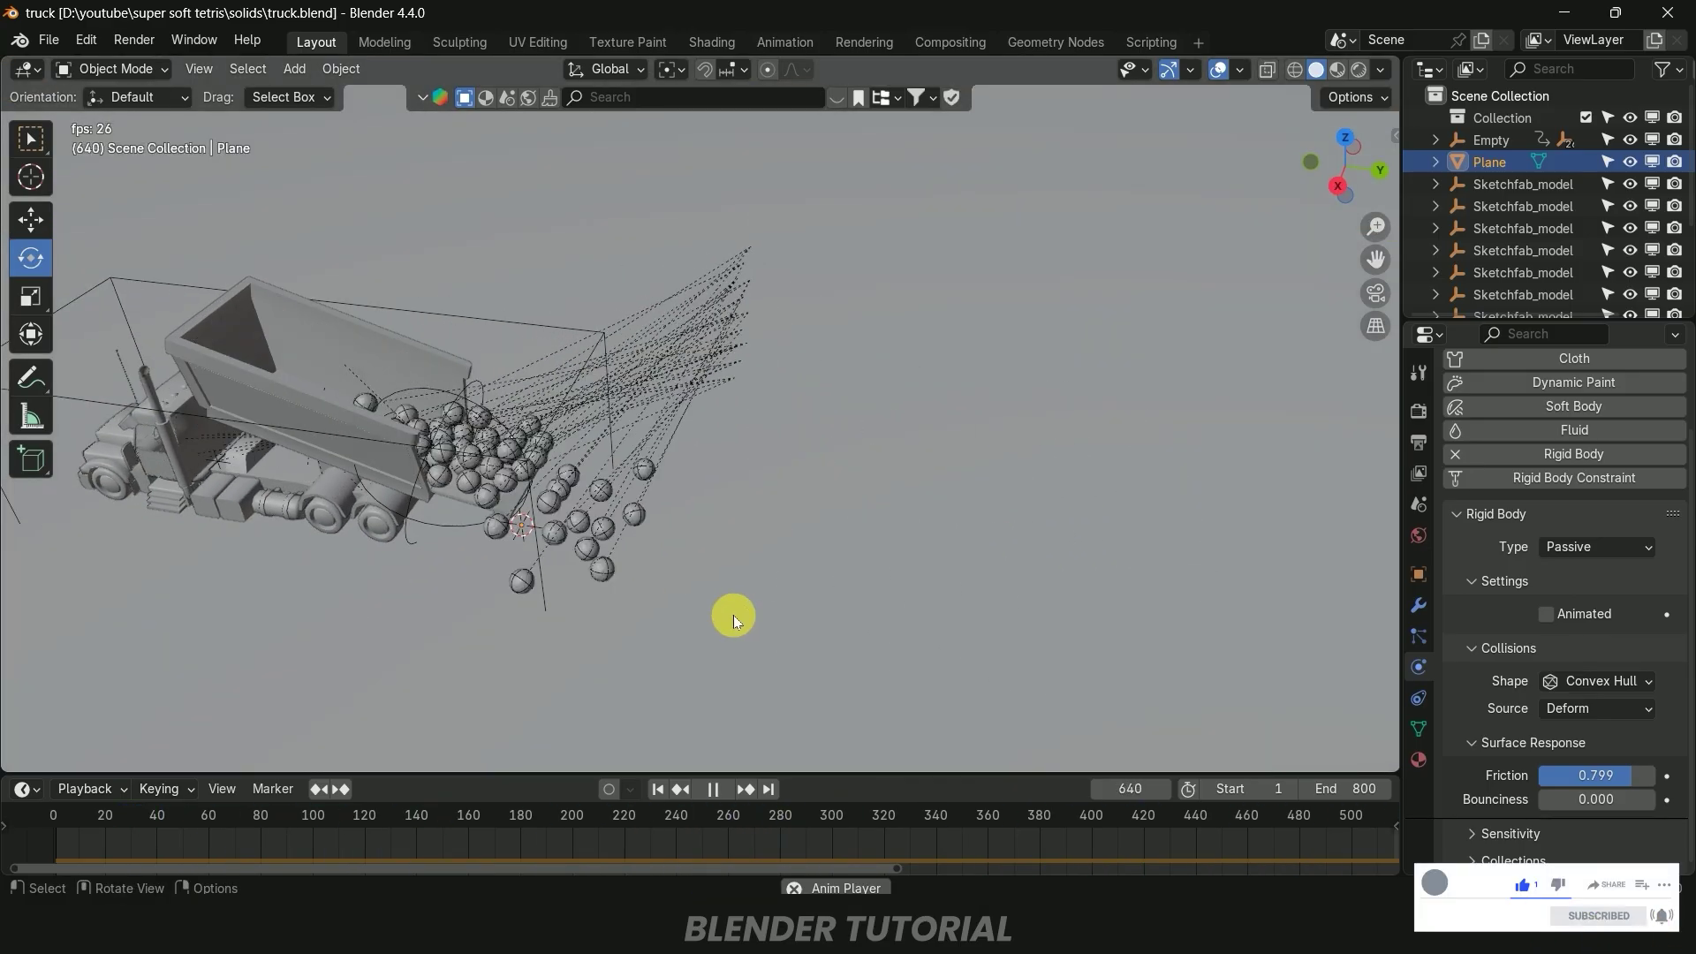
{"action": "key", "text": "Escape"}
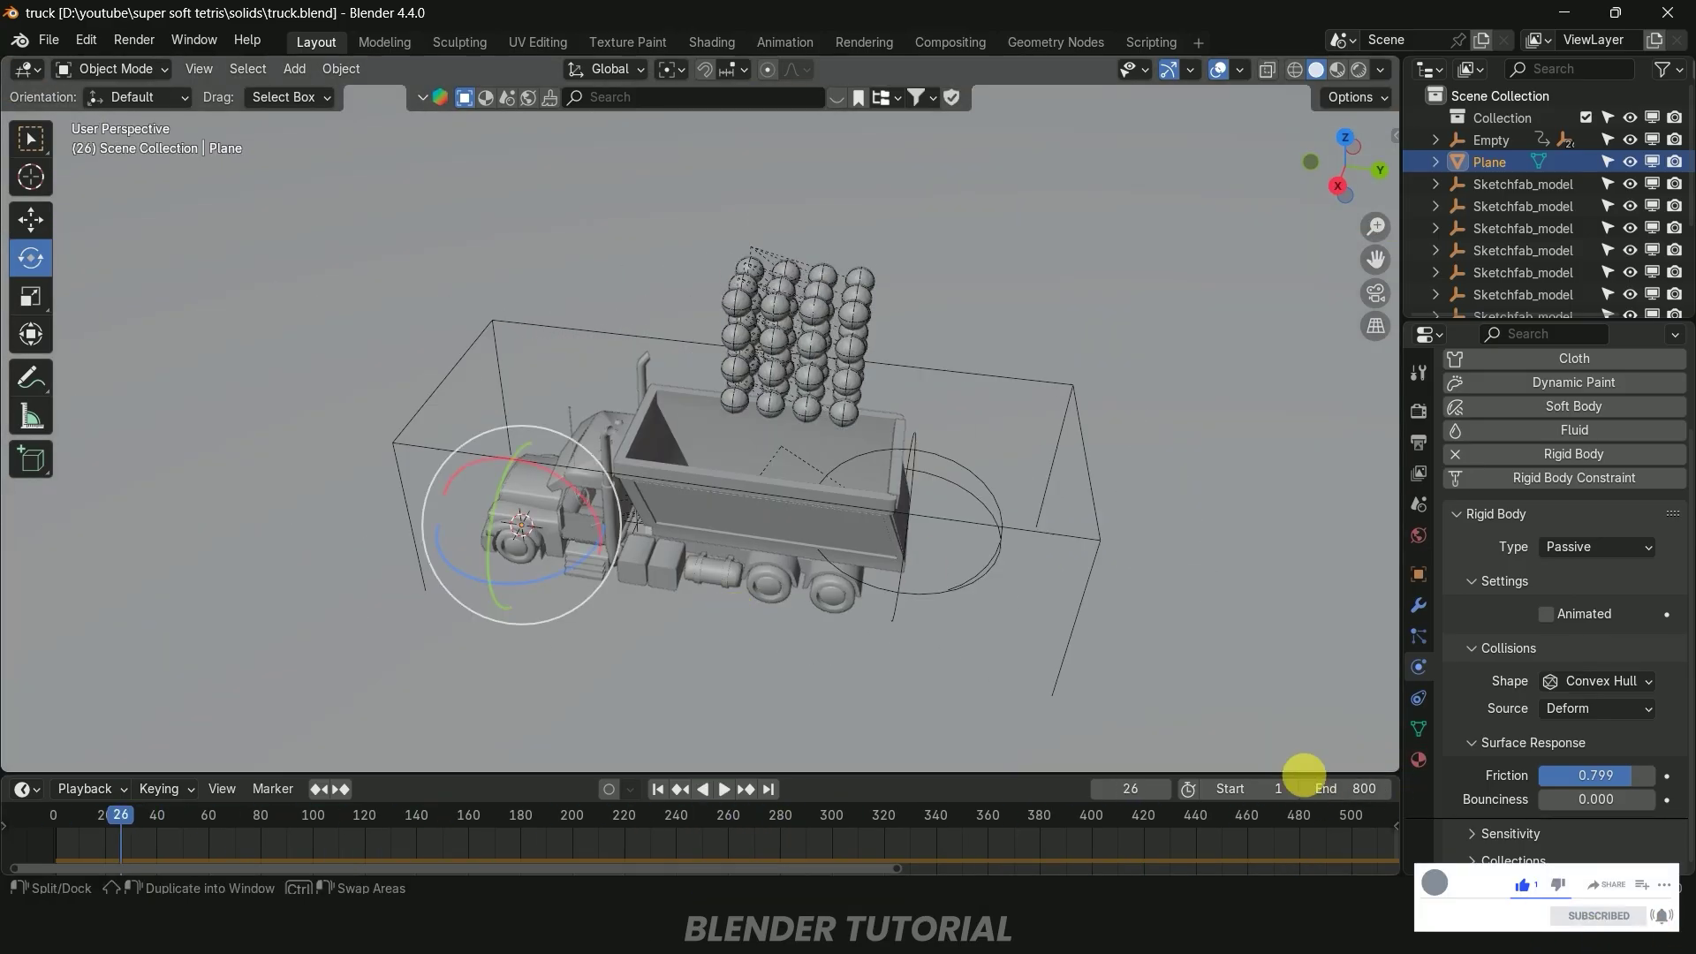
Extend both the scene's end frame and the Rigid Body World cache end to 1000
{"action": "left_click", "coordinate": [1359, 791]}
{"action": "key", "text": "Return"}
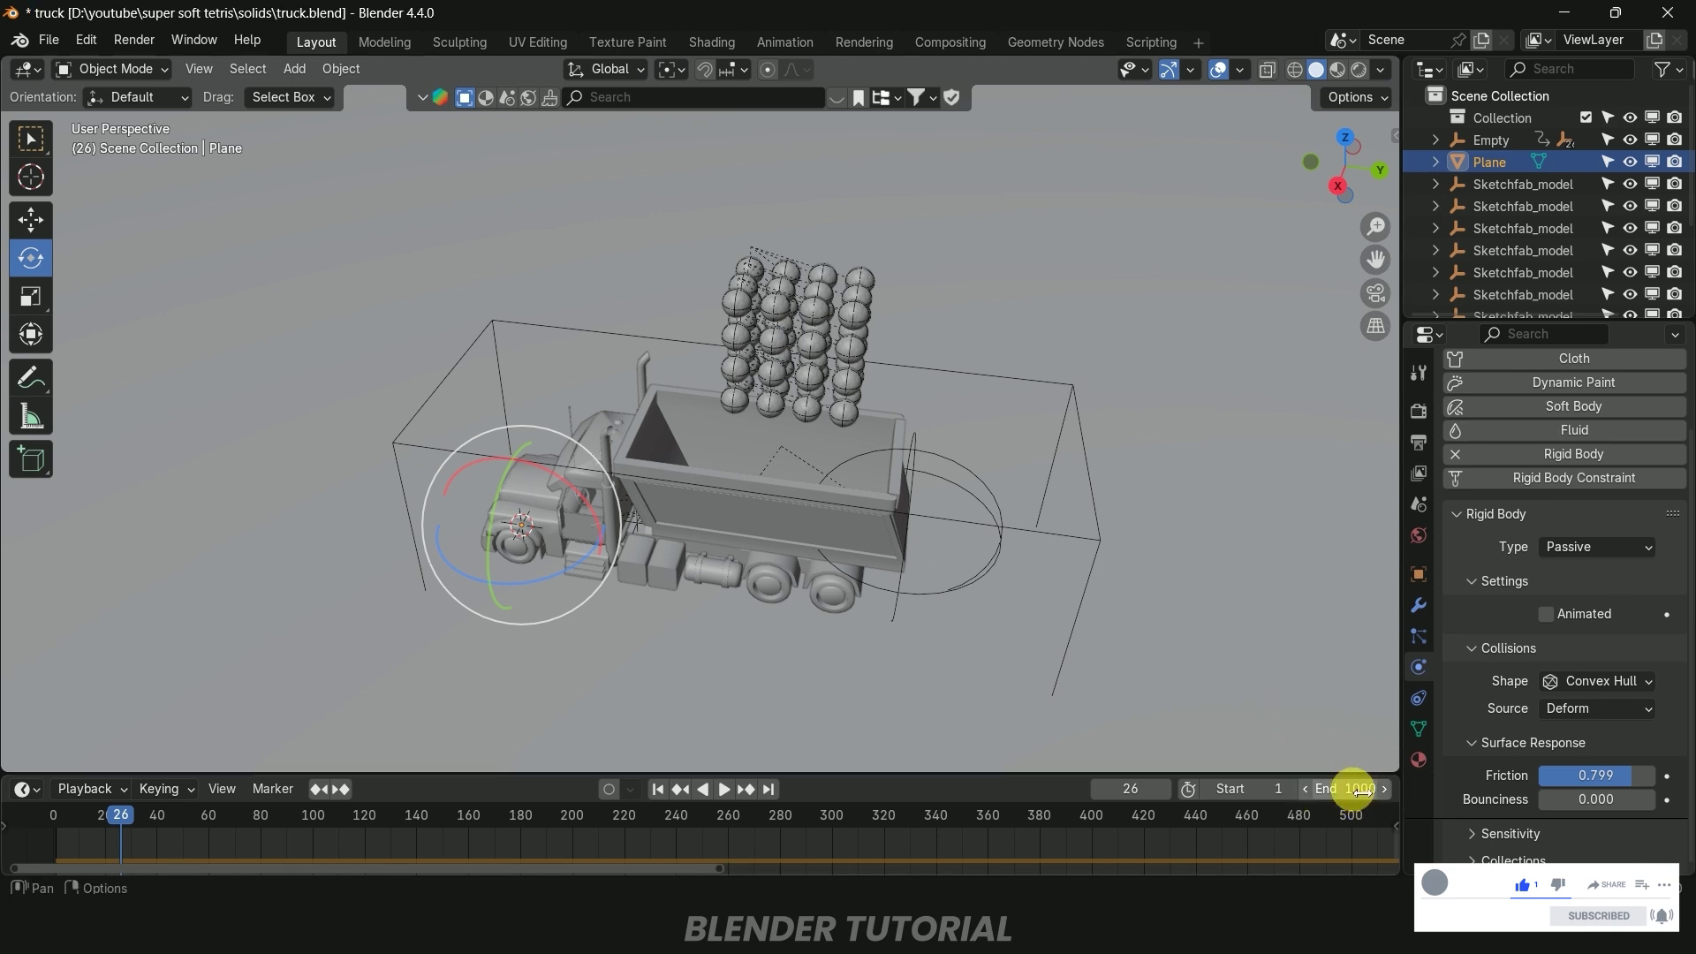
{"action": "left_click", "coordinate": [1419, 504]}
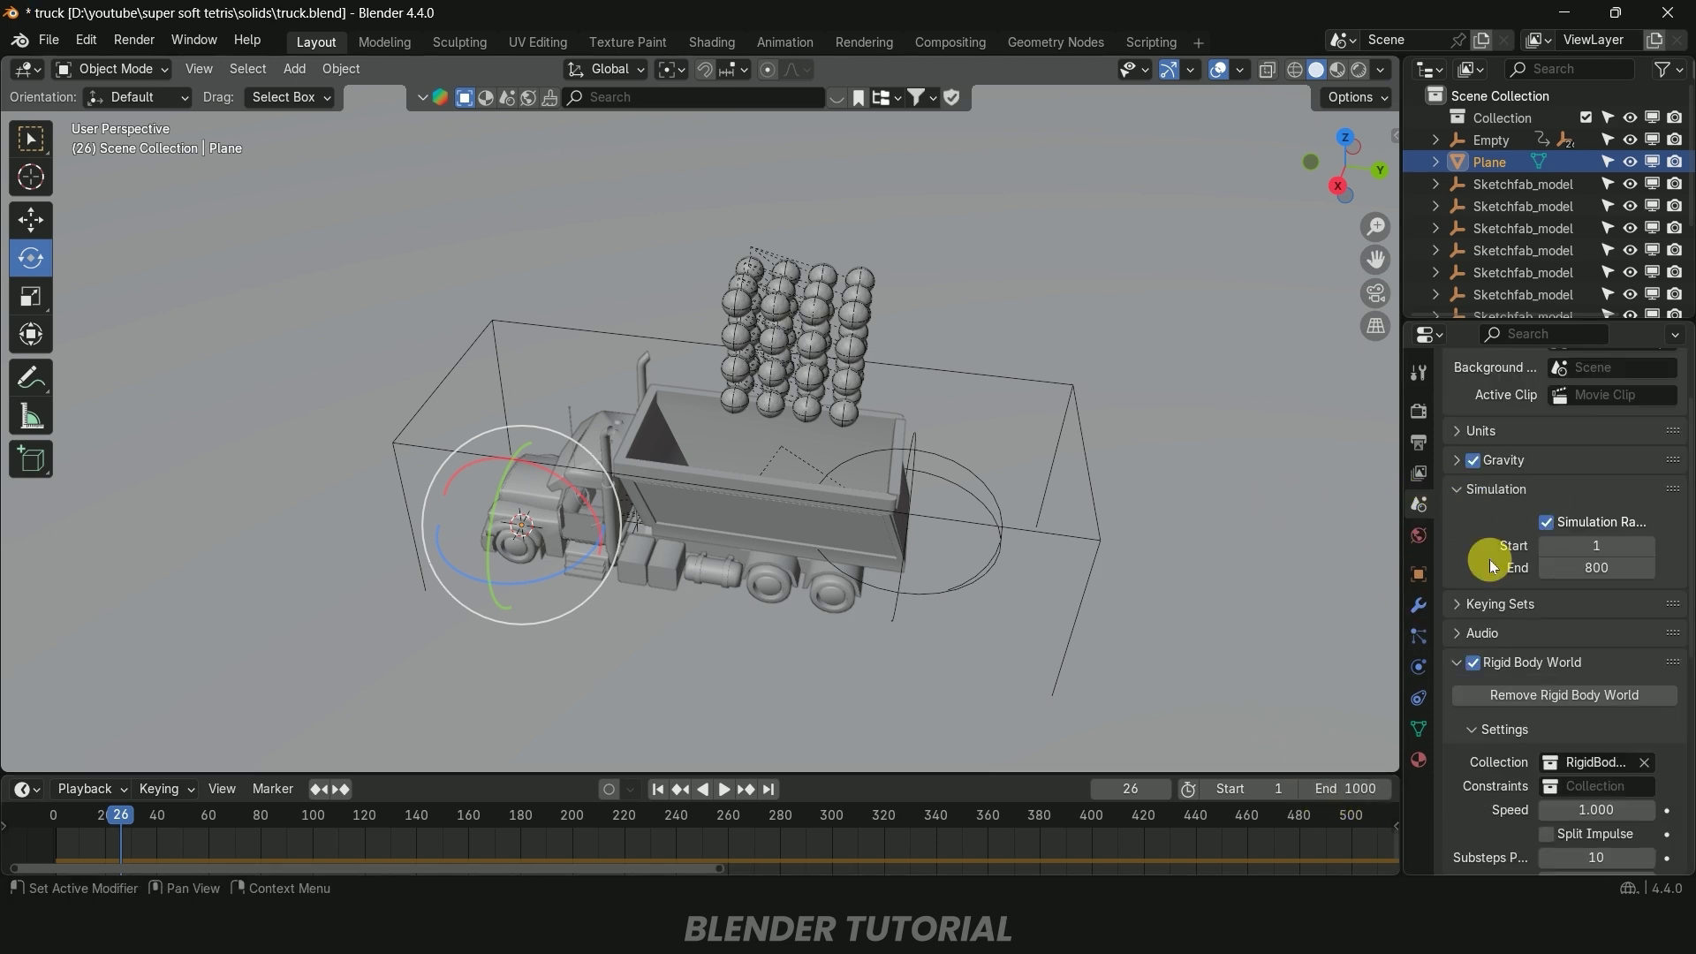
{"action": "scroll", "coordinate": [1493, 619], "scroll_direction": "down", "scroll_amount": 7}
{"action": "scroll", "coordinate": [1501, 671], "scroll_direction": "down", "scroll_amount": 3}
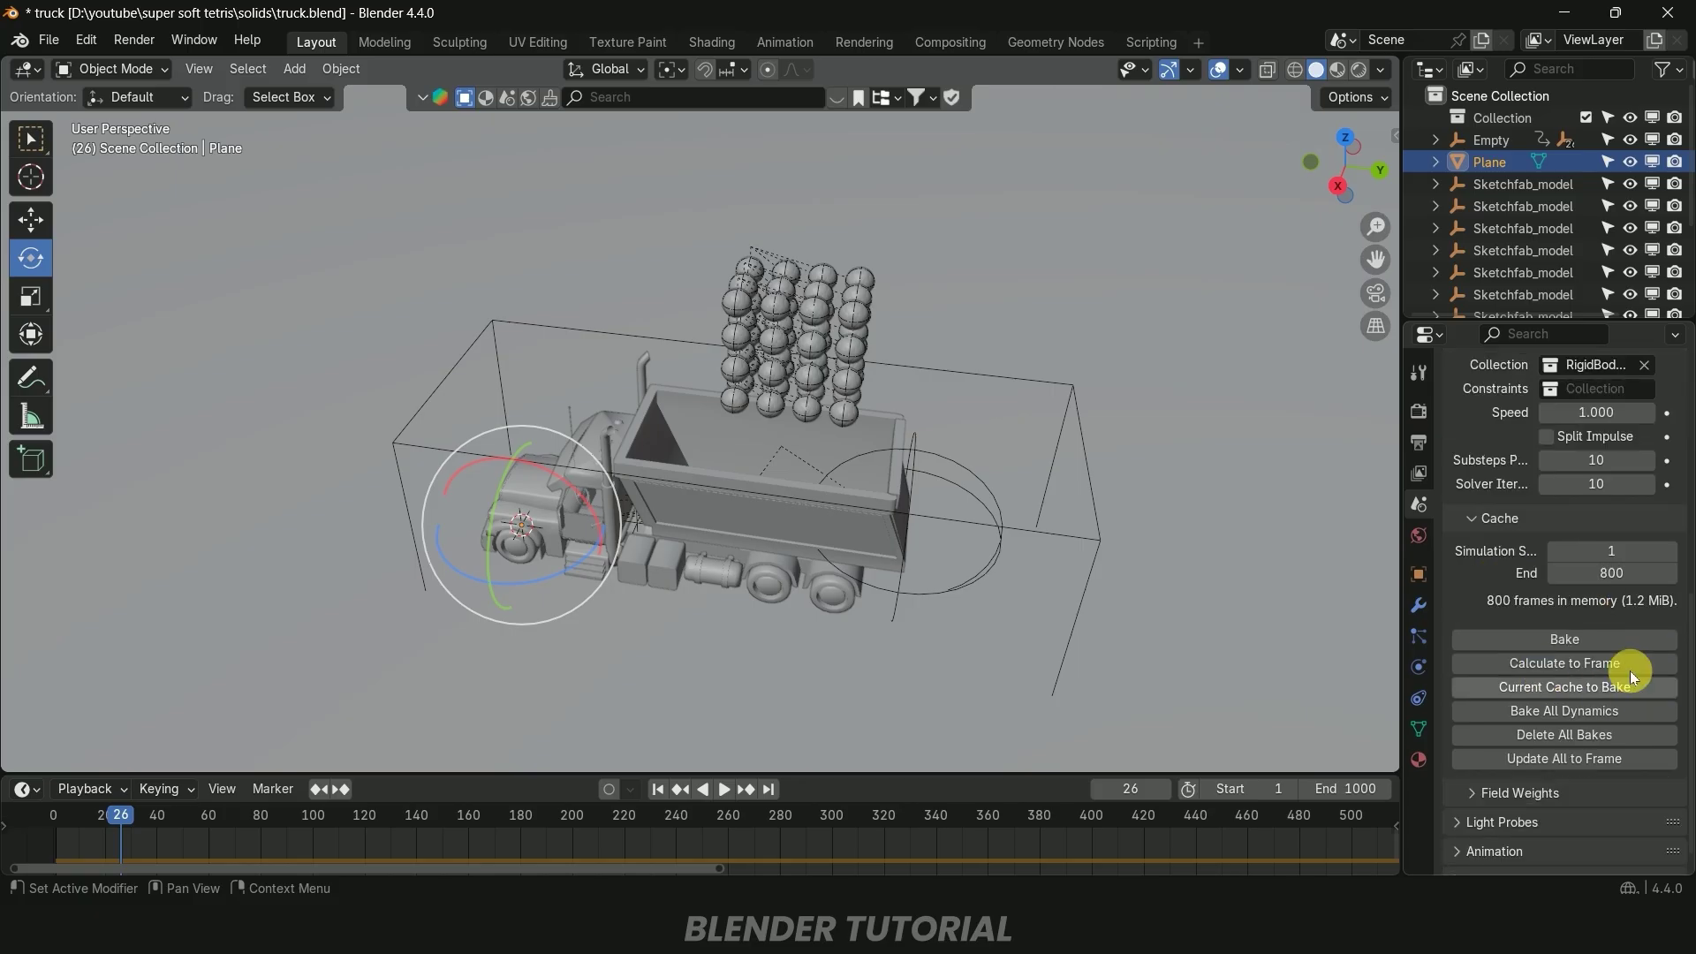
{"action": "left_click", "coordinate": [1613, 575]}
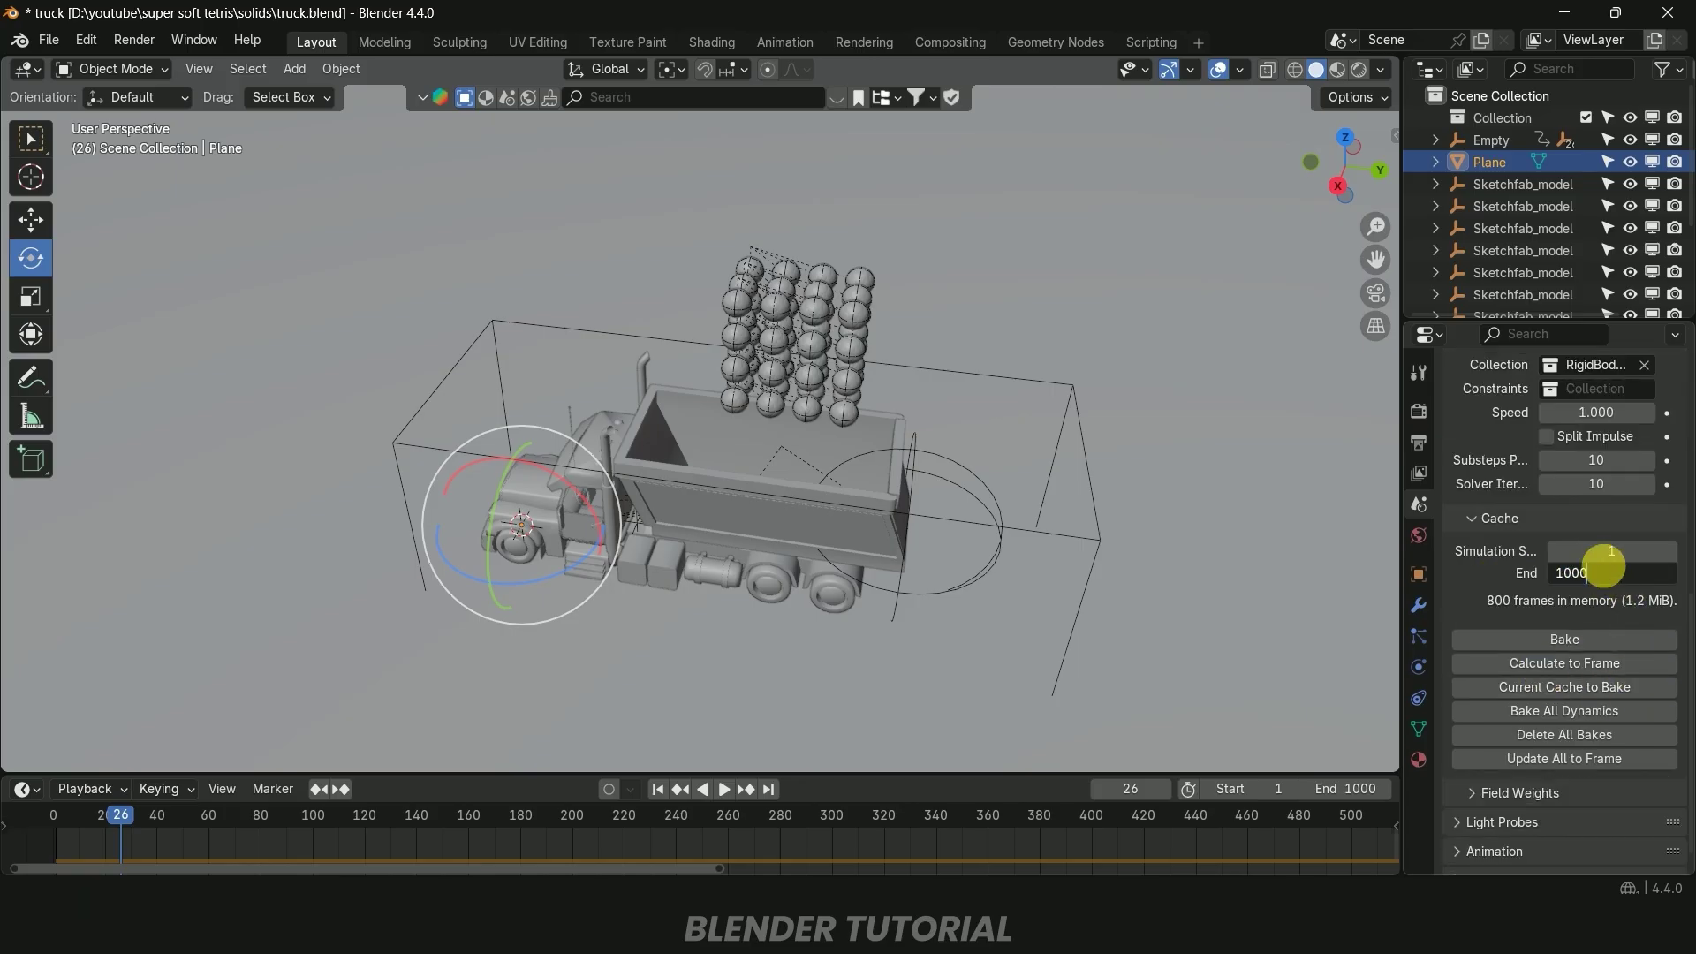
{"action": "key", "text": "Return"}
Bake the Rigid Body World simulation over the full cache range
{"action": "middle_click_drag", "start_coordinate": [1023, 357], "coordinate": [970, 417]}
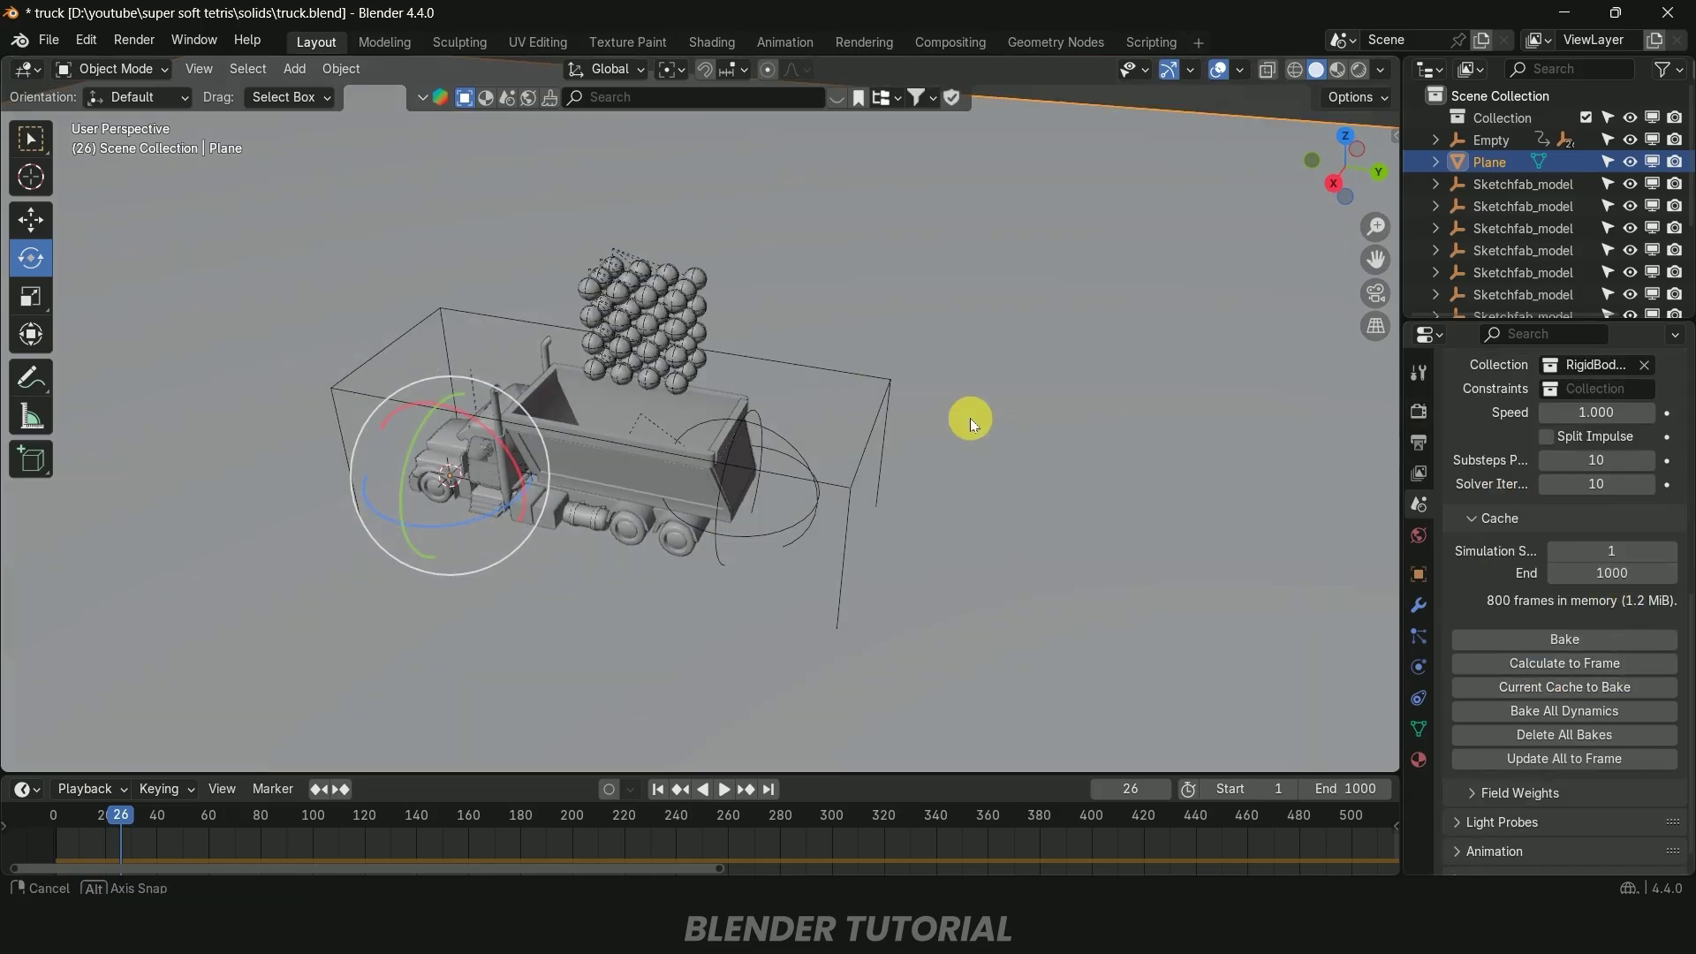
{"action": "left_click", "coordinate": [1580, 642]}
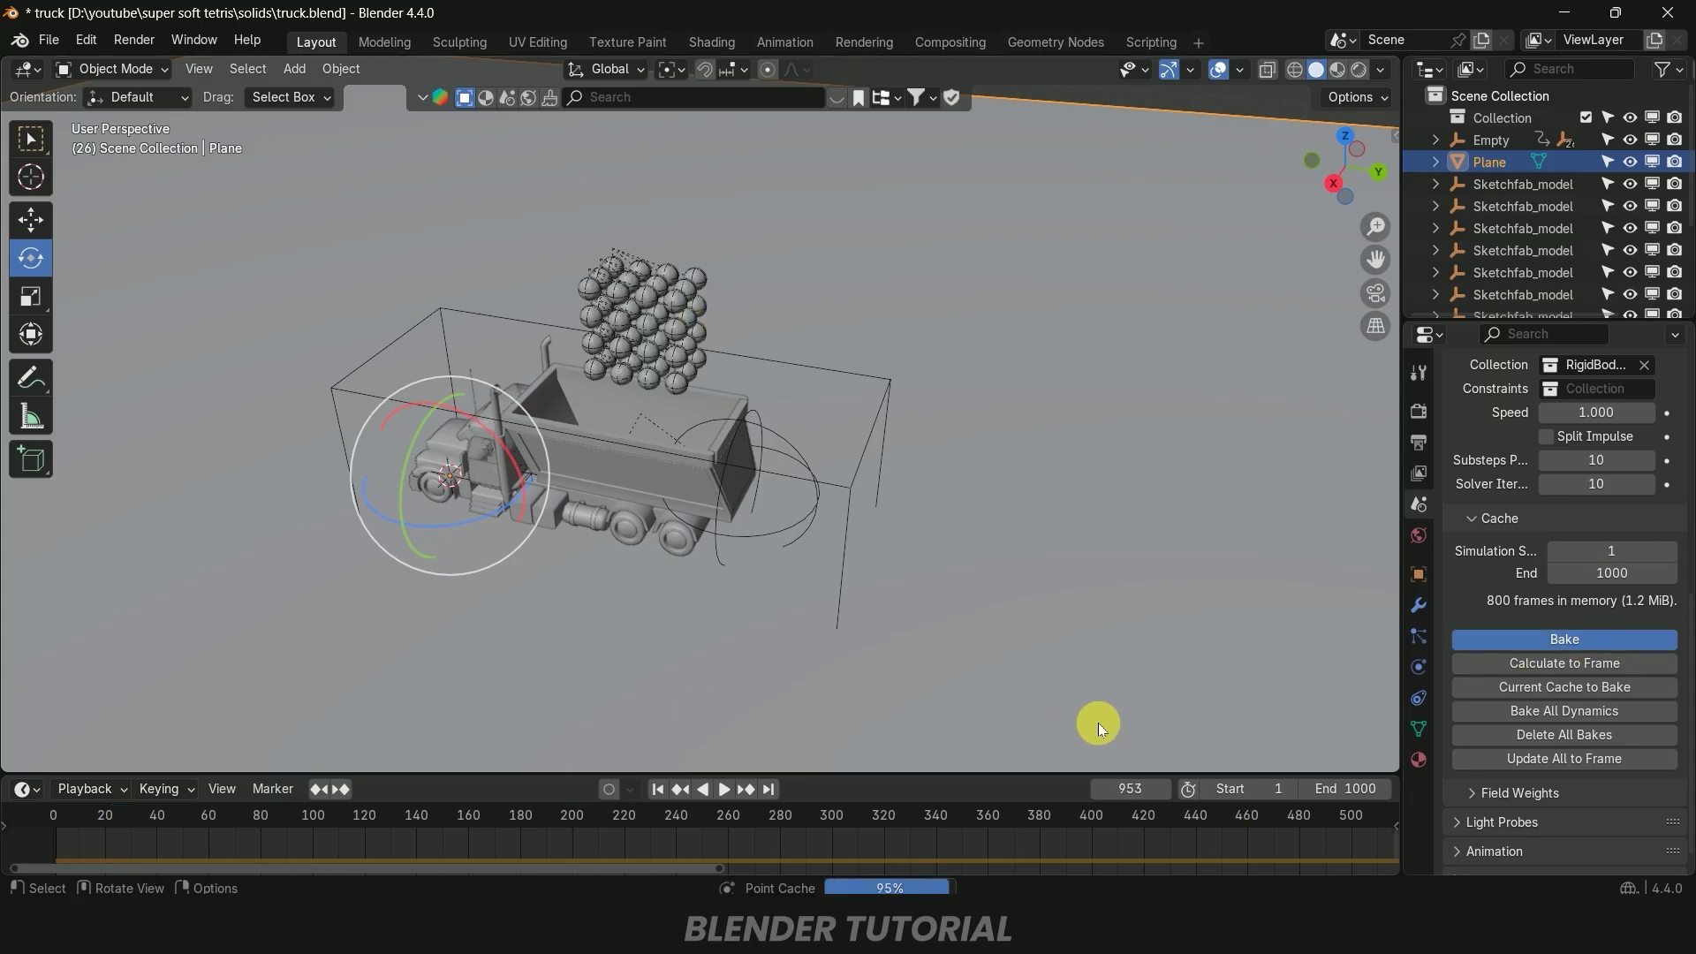
{"action": "middle_click_drag", "start_coordinate": [975, 754], "coordinate": [940, 632]}
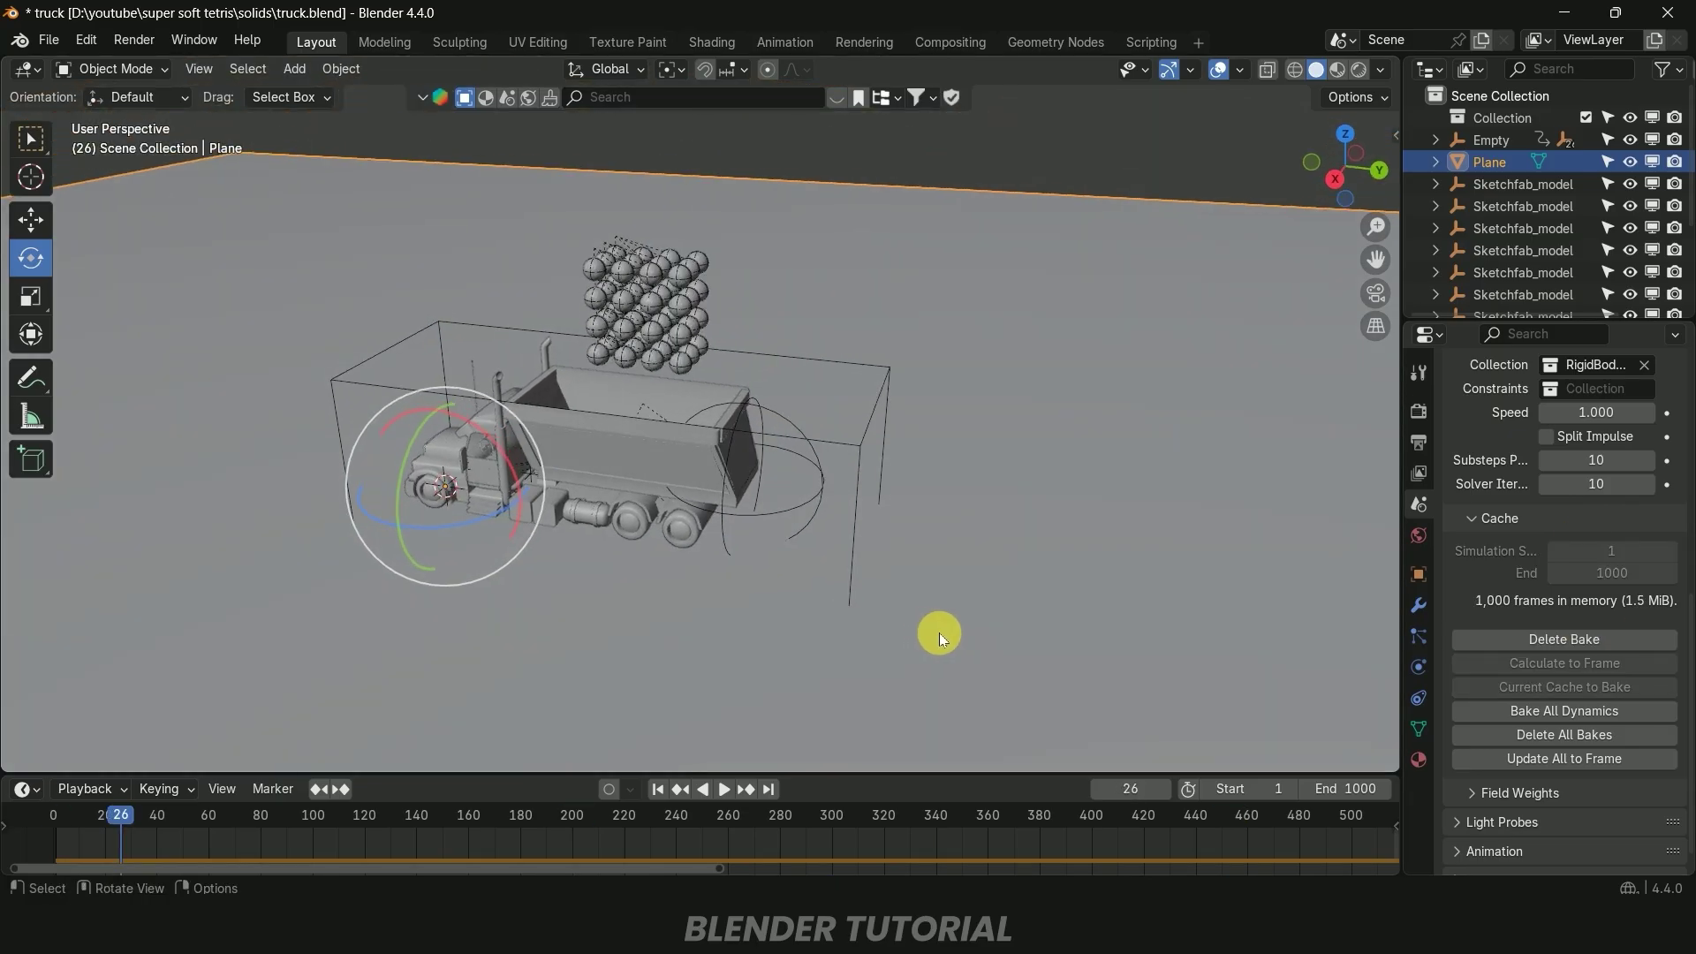
Add a camera and align it to a low side view of the truck, balls and ground plane
{"action": "scroll", "coordinate": [954, 574], "scroll_direction": "up", "scroll_amount": 3}
{"action": "scroll", "coordinate": [968, 528], "scroll_direction": "down", "scroll_amount": 5}
{"action": "middle_click_drag", "start_coordinate": [989, 530], "coordinate": [987, 511]}
{"action": "key", "text": "shift+a"}
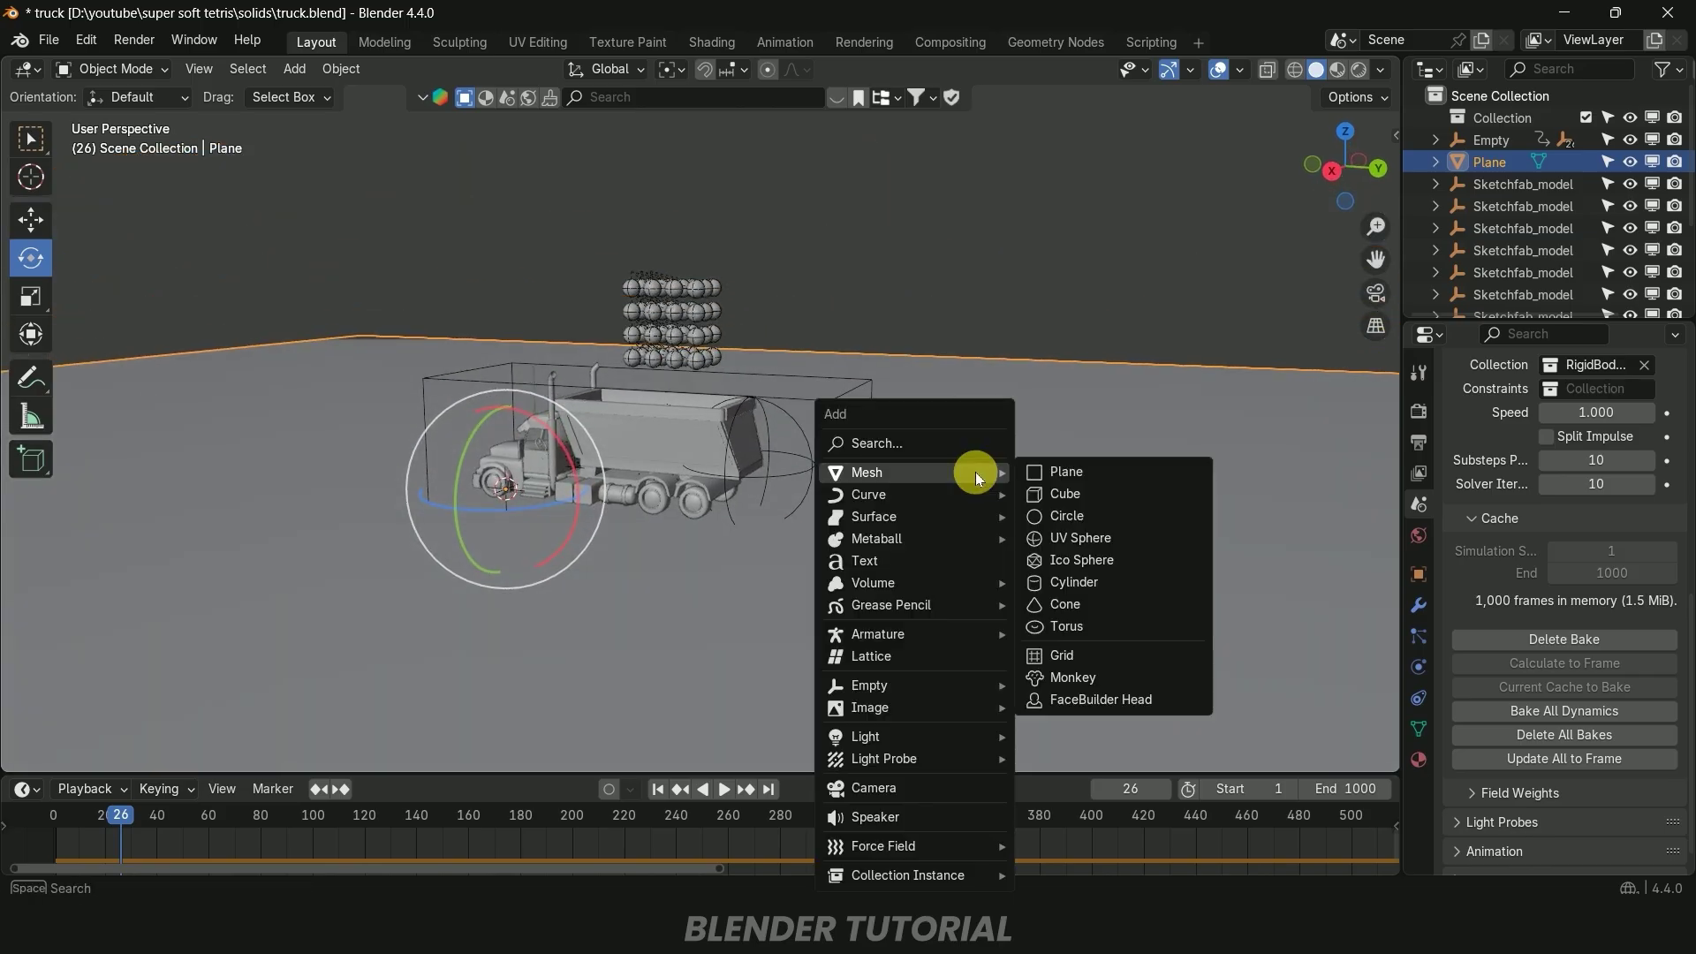
{"action": "mouse_move", "coordinate": [903, 704]}
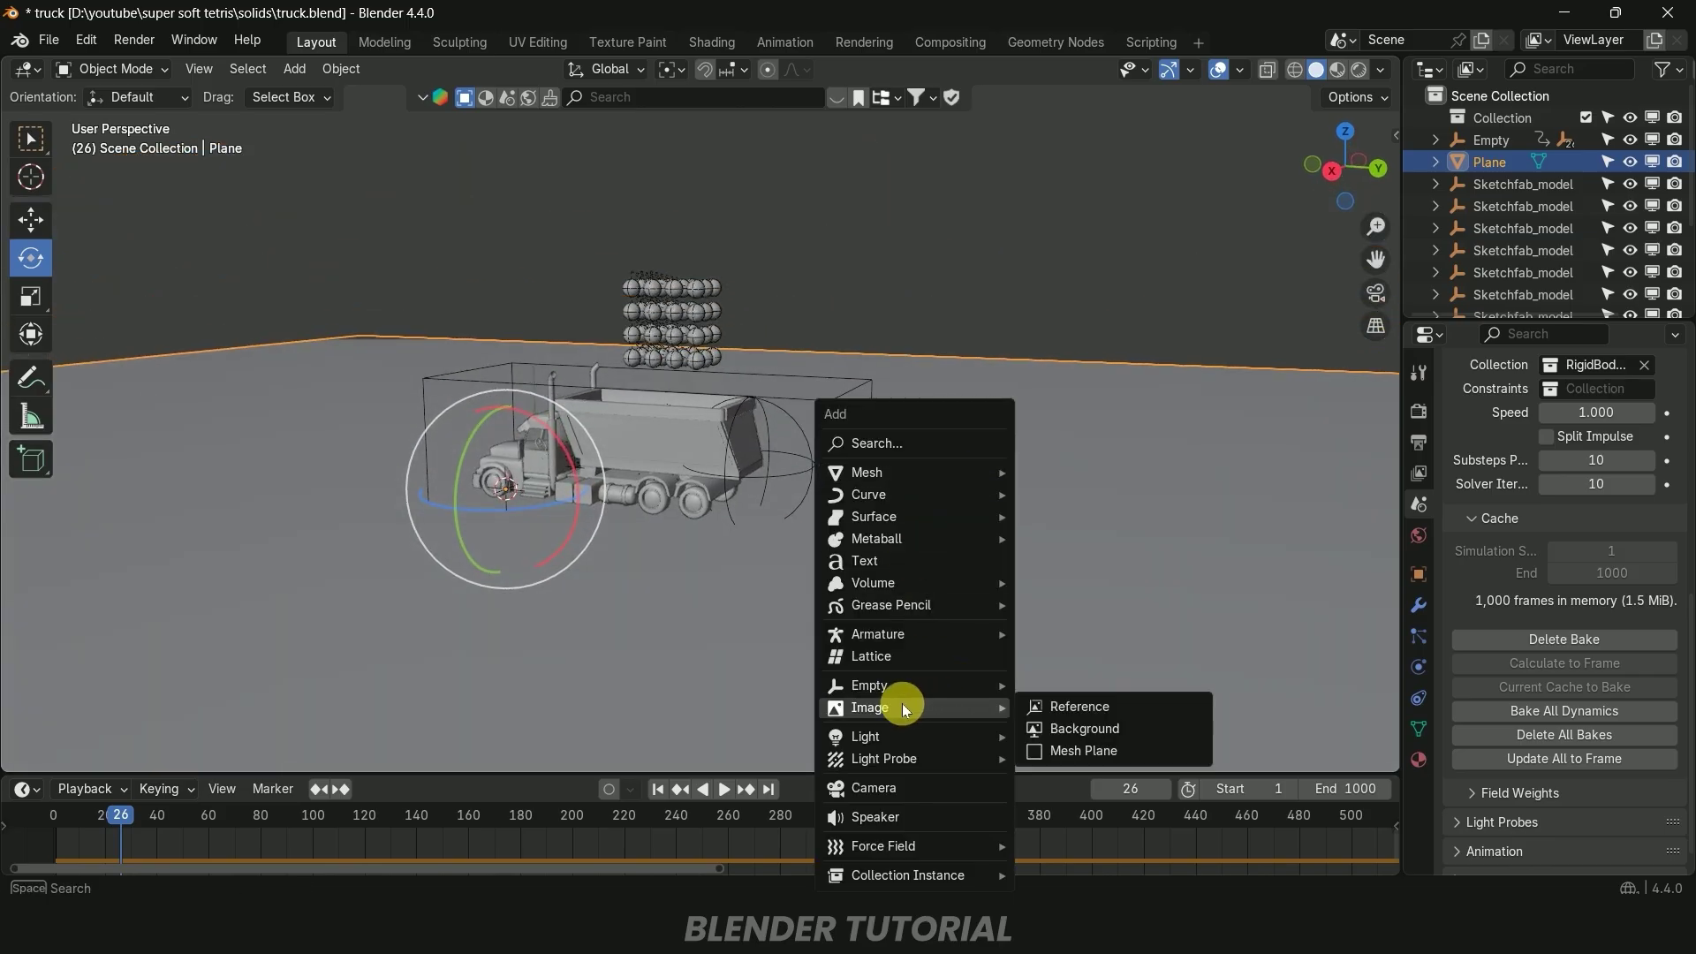
{"action": "left_click", "coordinate": [885, 785]}
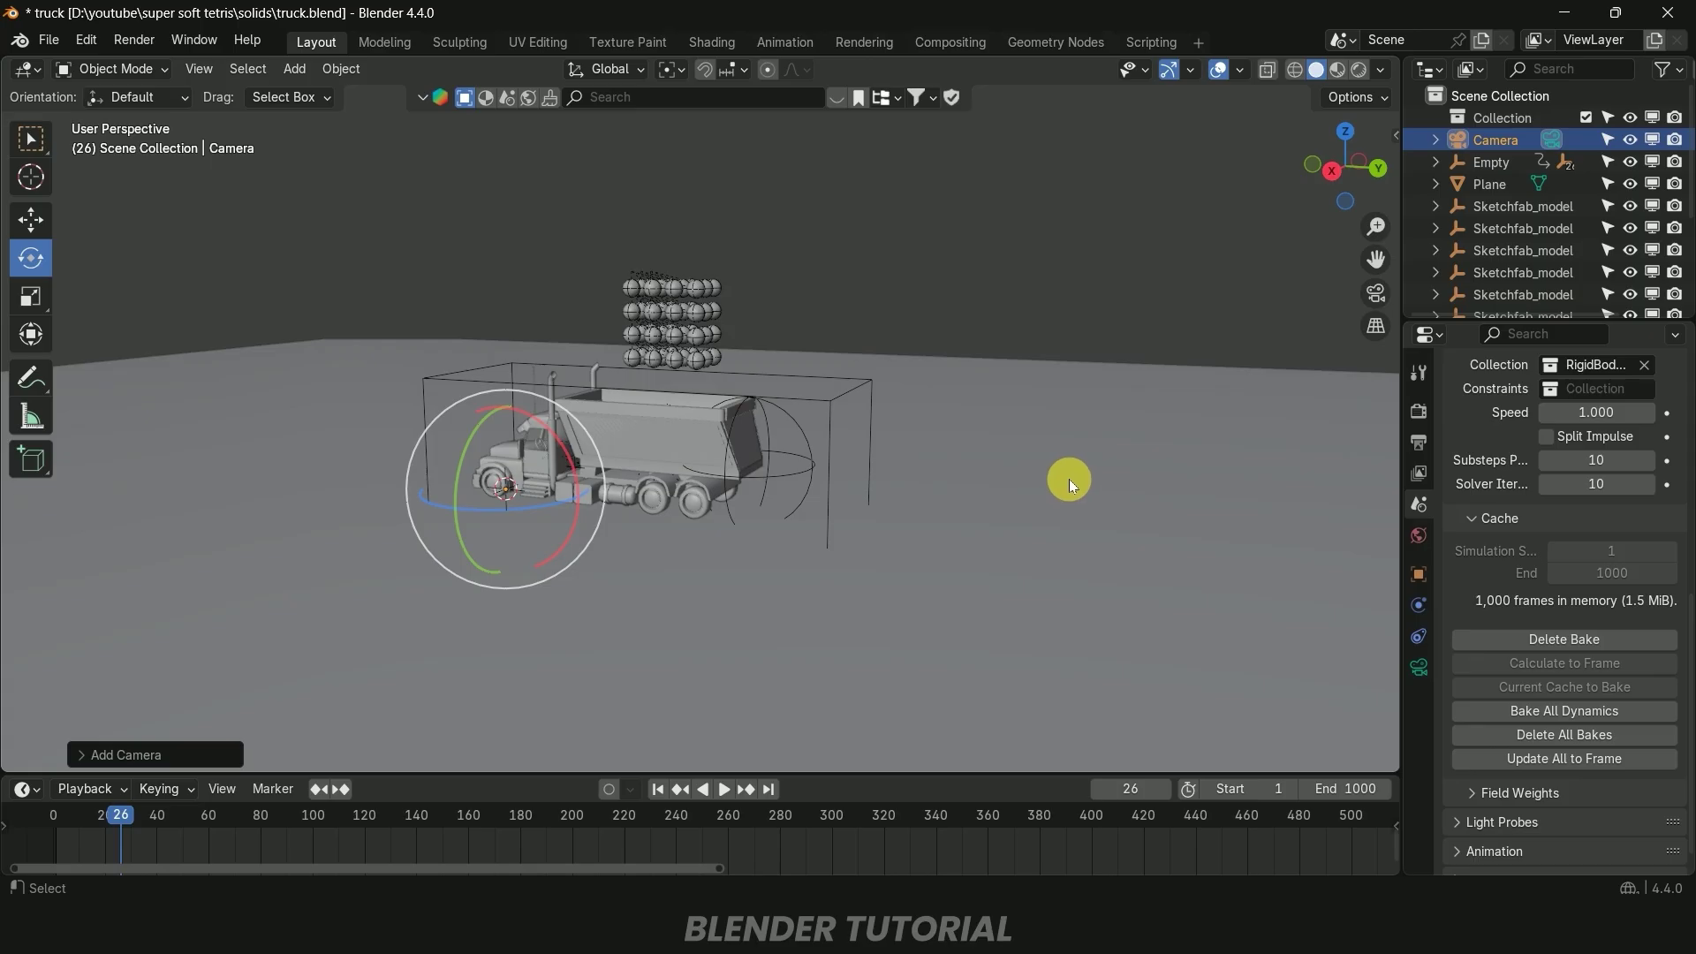
{"action": "key", "text": "ctrl+alt+KP_0"}
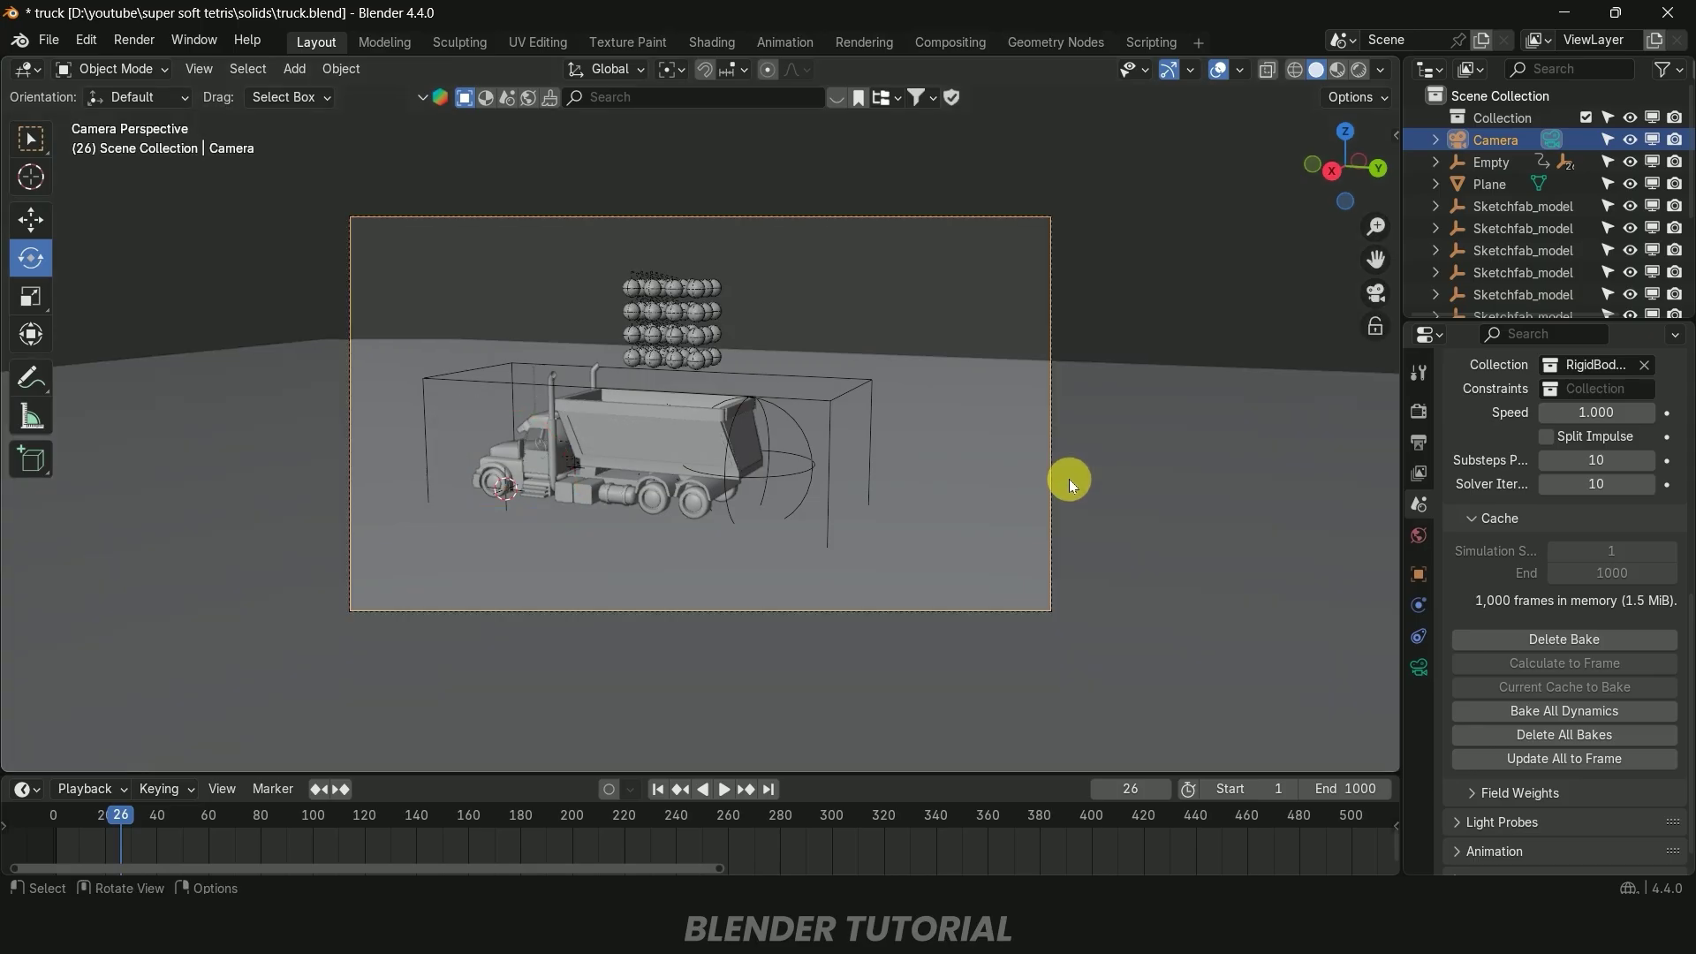
Enable the To 3D Cursor and Camera to View locks for the camera view
{"action": "key", "text": "n"}
{"action": "left_click", "coordinate": [1383, 240]}
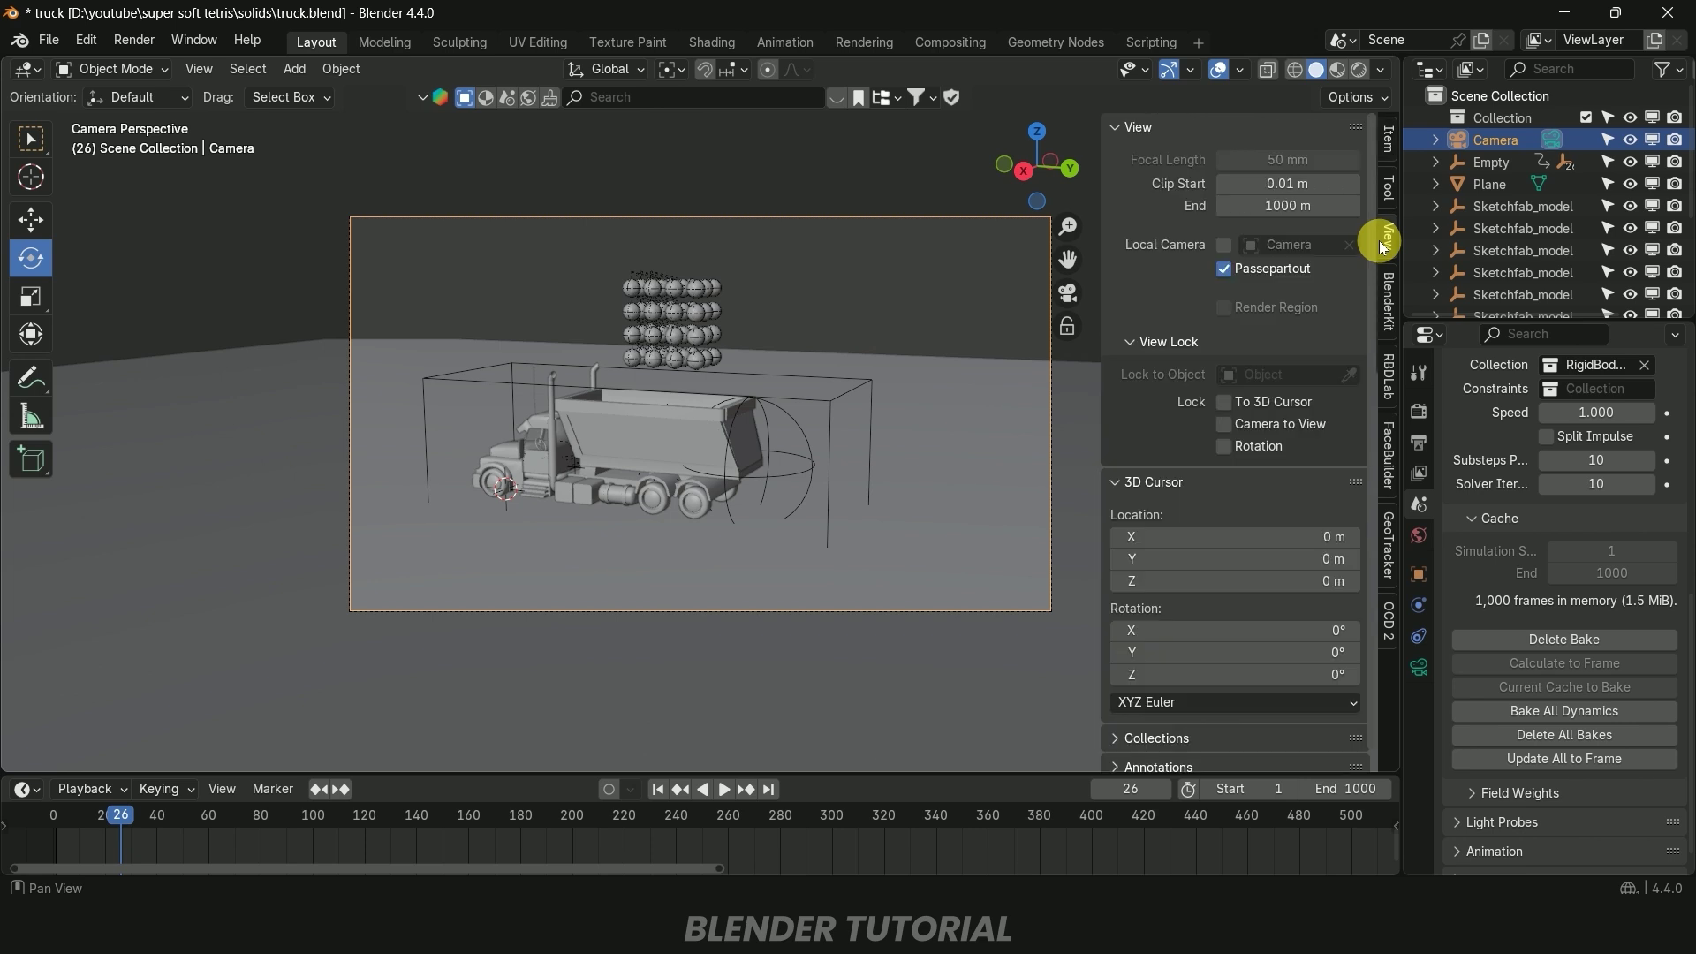
{"action": "left_click", "coordinate": [1228, 403]}
{"action": "left_click", "coordinate": [1225, 424]}
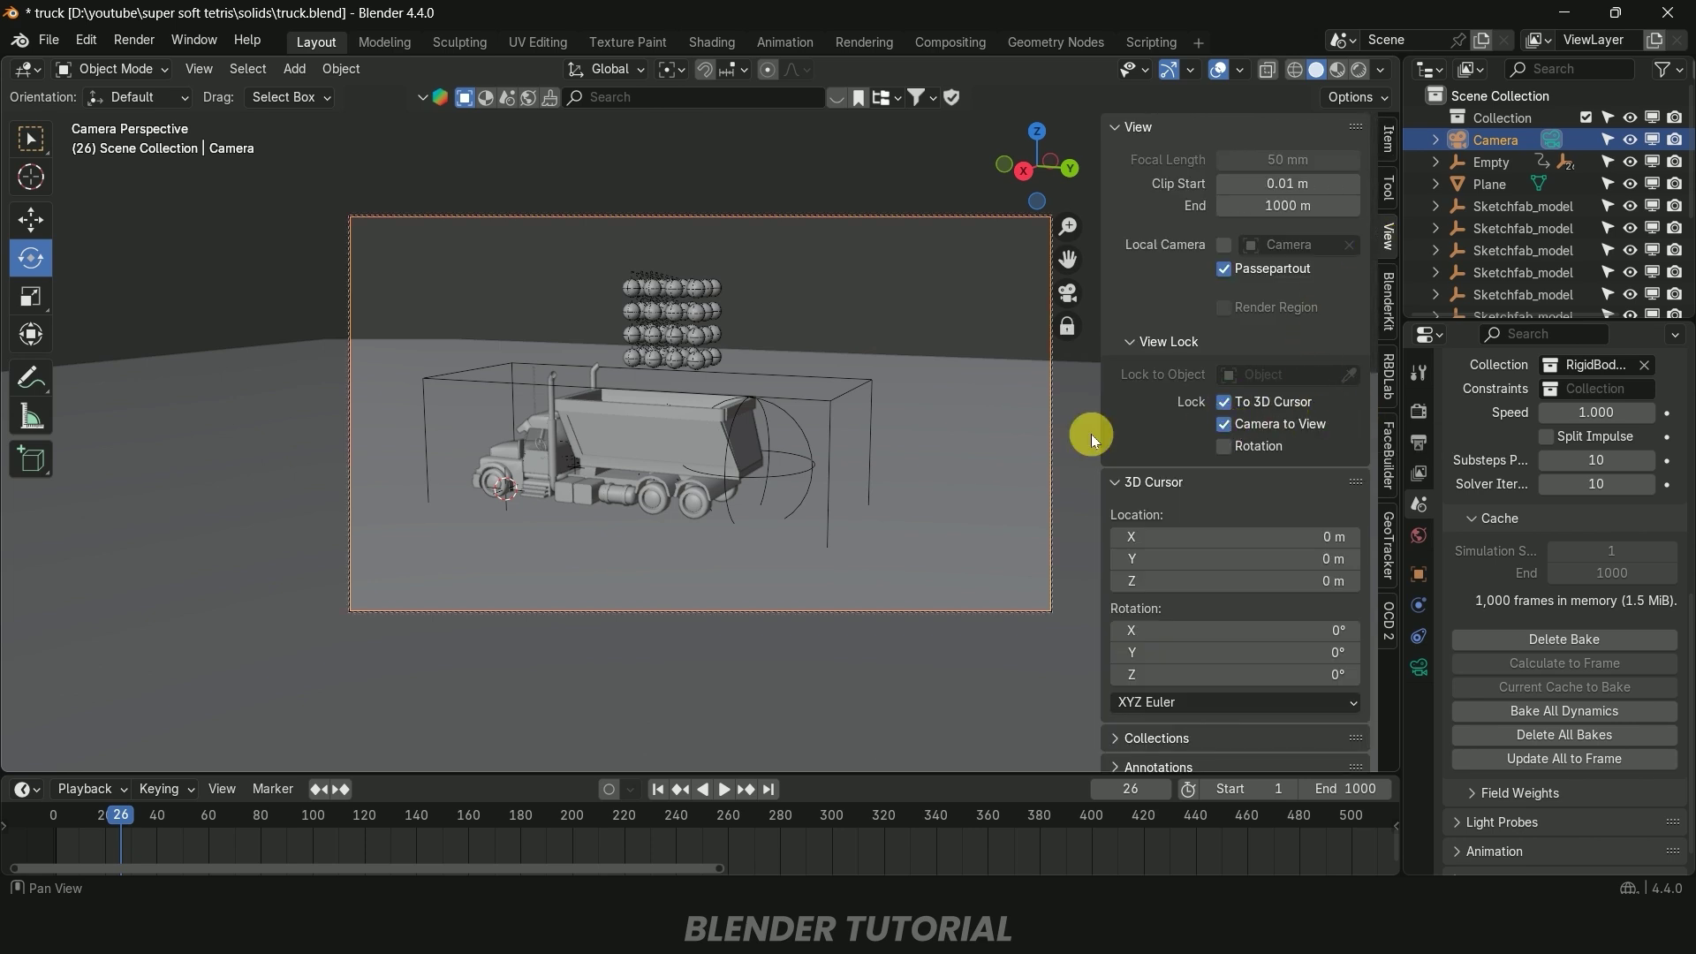
Move the camera in closer so the truck's cab sits in the frame and keyframe the camera at frame 1
{"action": "scroll", "coordinate": [710, 395], "scroll_direction": "up", "scroll_amount": 3}
{"action": "middle_click_drag", "start_coordinate": [710, 396], "coordinate": [839, 387], "text": "shift"}
{"action": "key", "text": "n"}
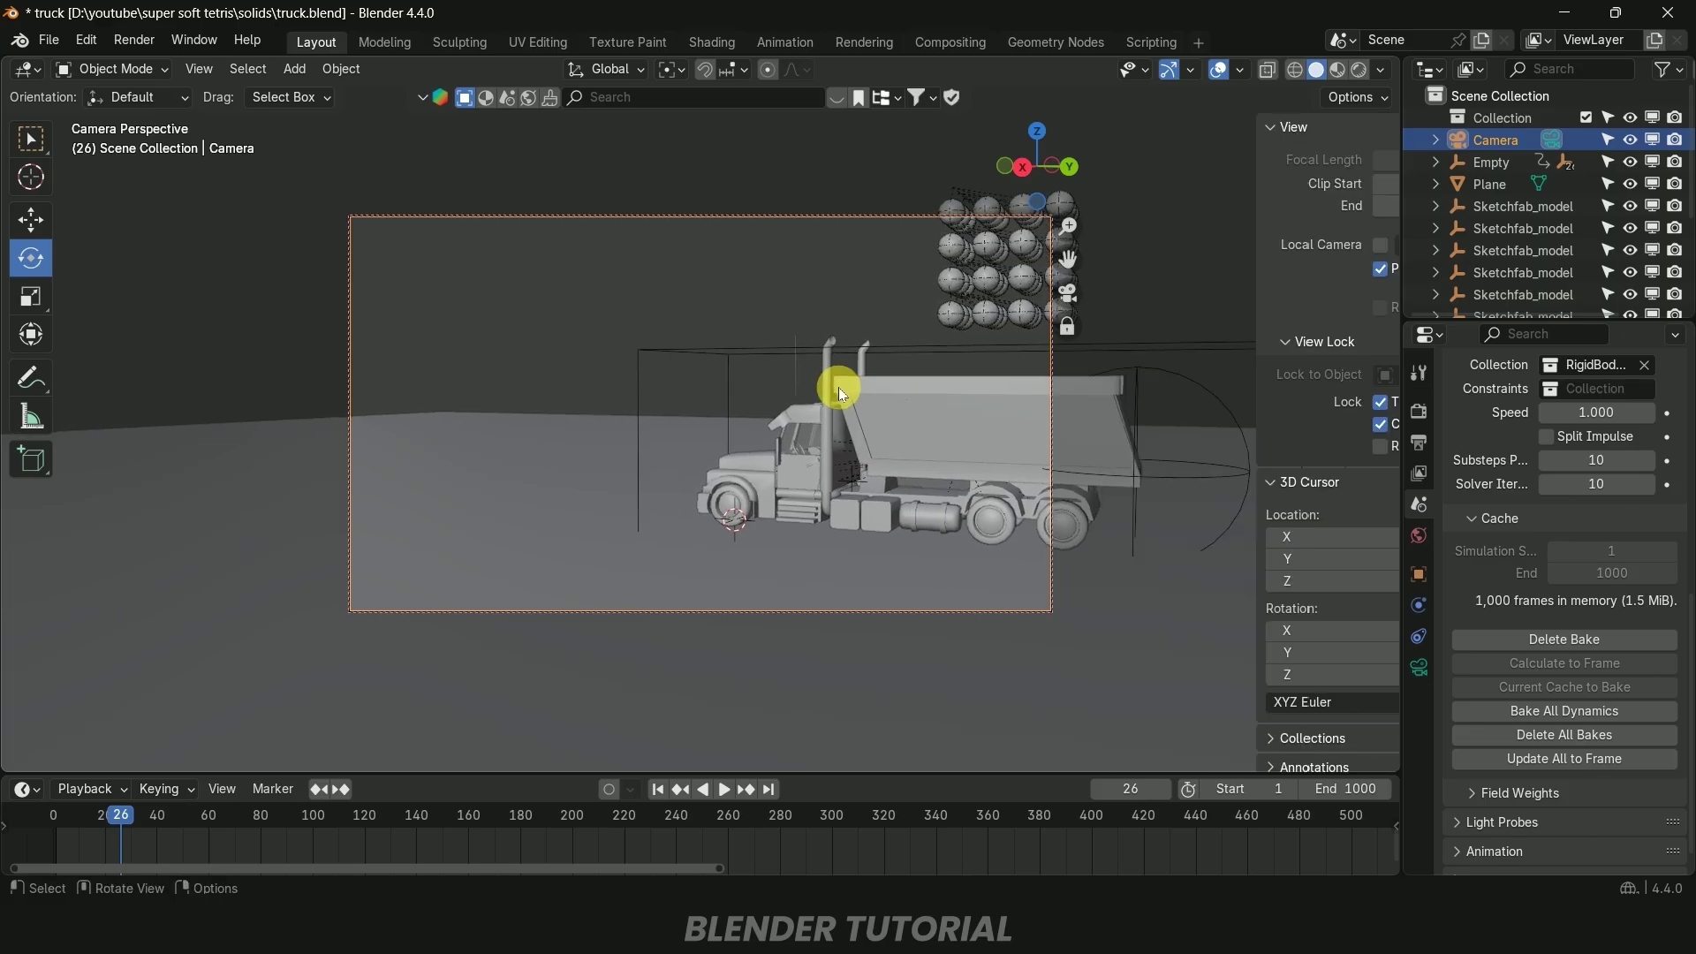
{"action": "left_click", "coordinate": [658, 789]}
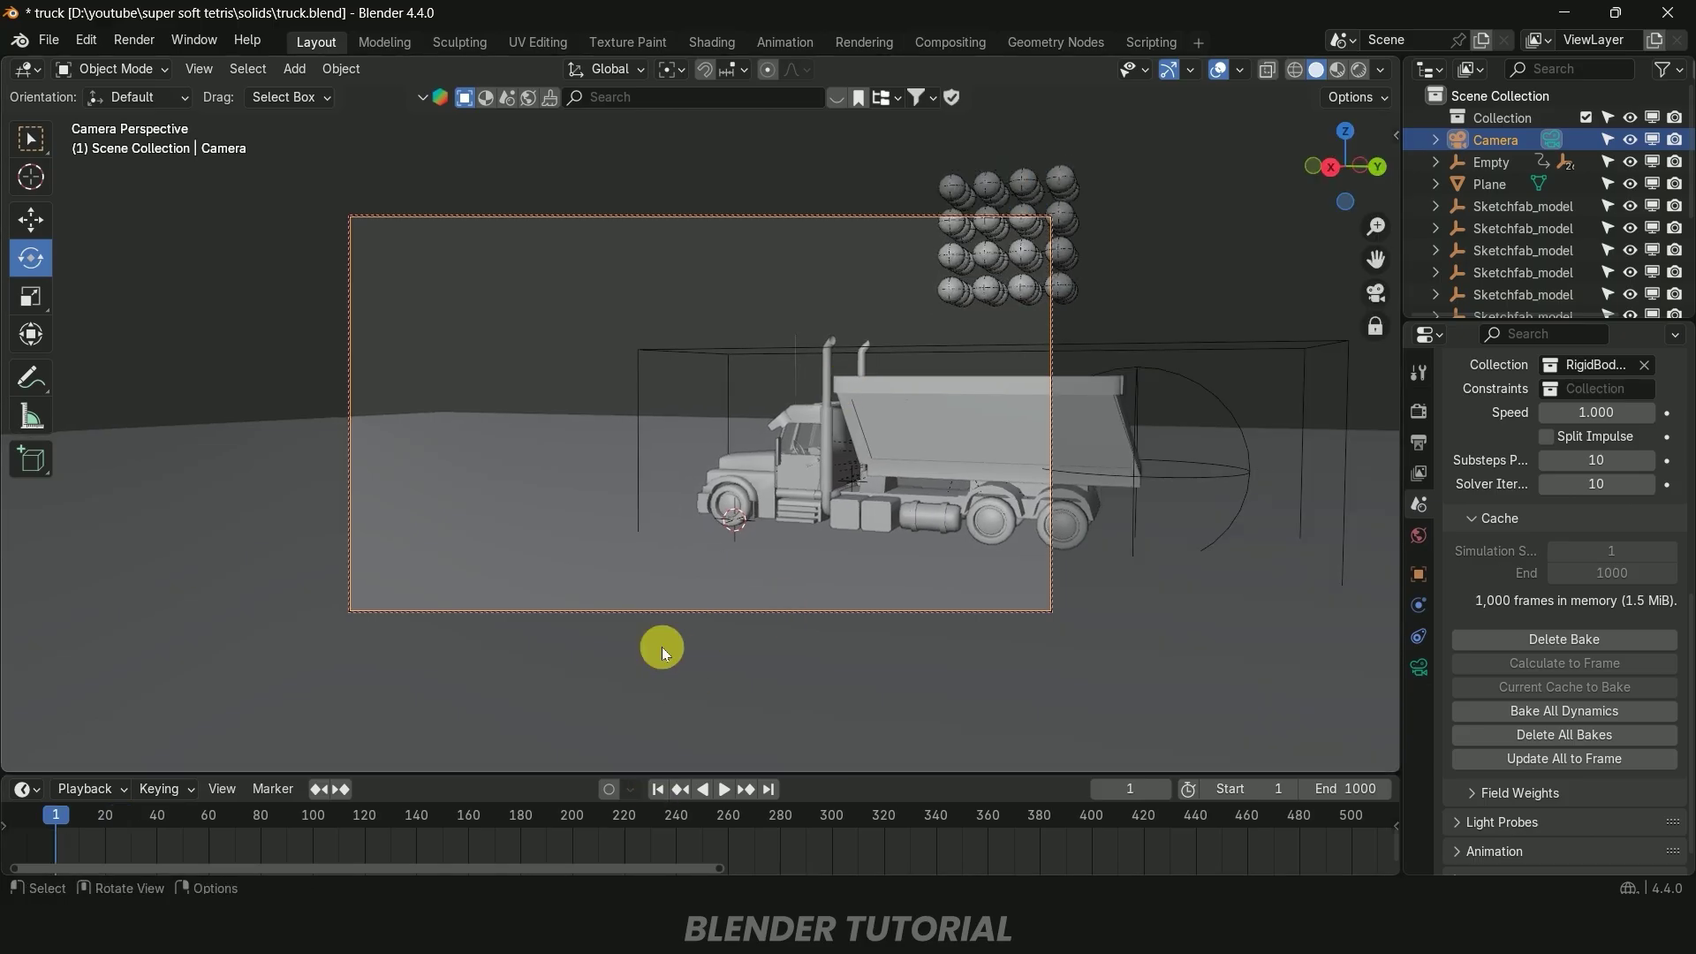
{"action": "scroll", "coordinate": [680, 544], "scroll_direction": "up", "scroll_amount": 2}
{"action": "middle_click_drag", "start_coordinate": [680, 543], "coordinate": [811, 511], "text": "shift"}
{"action": "scroll", "coordinate": [814, 548], "scroll_direction": "up", "scroll_amount": 2}
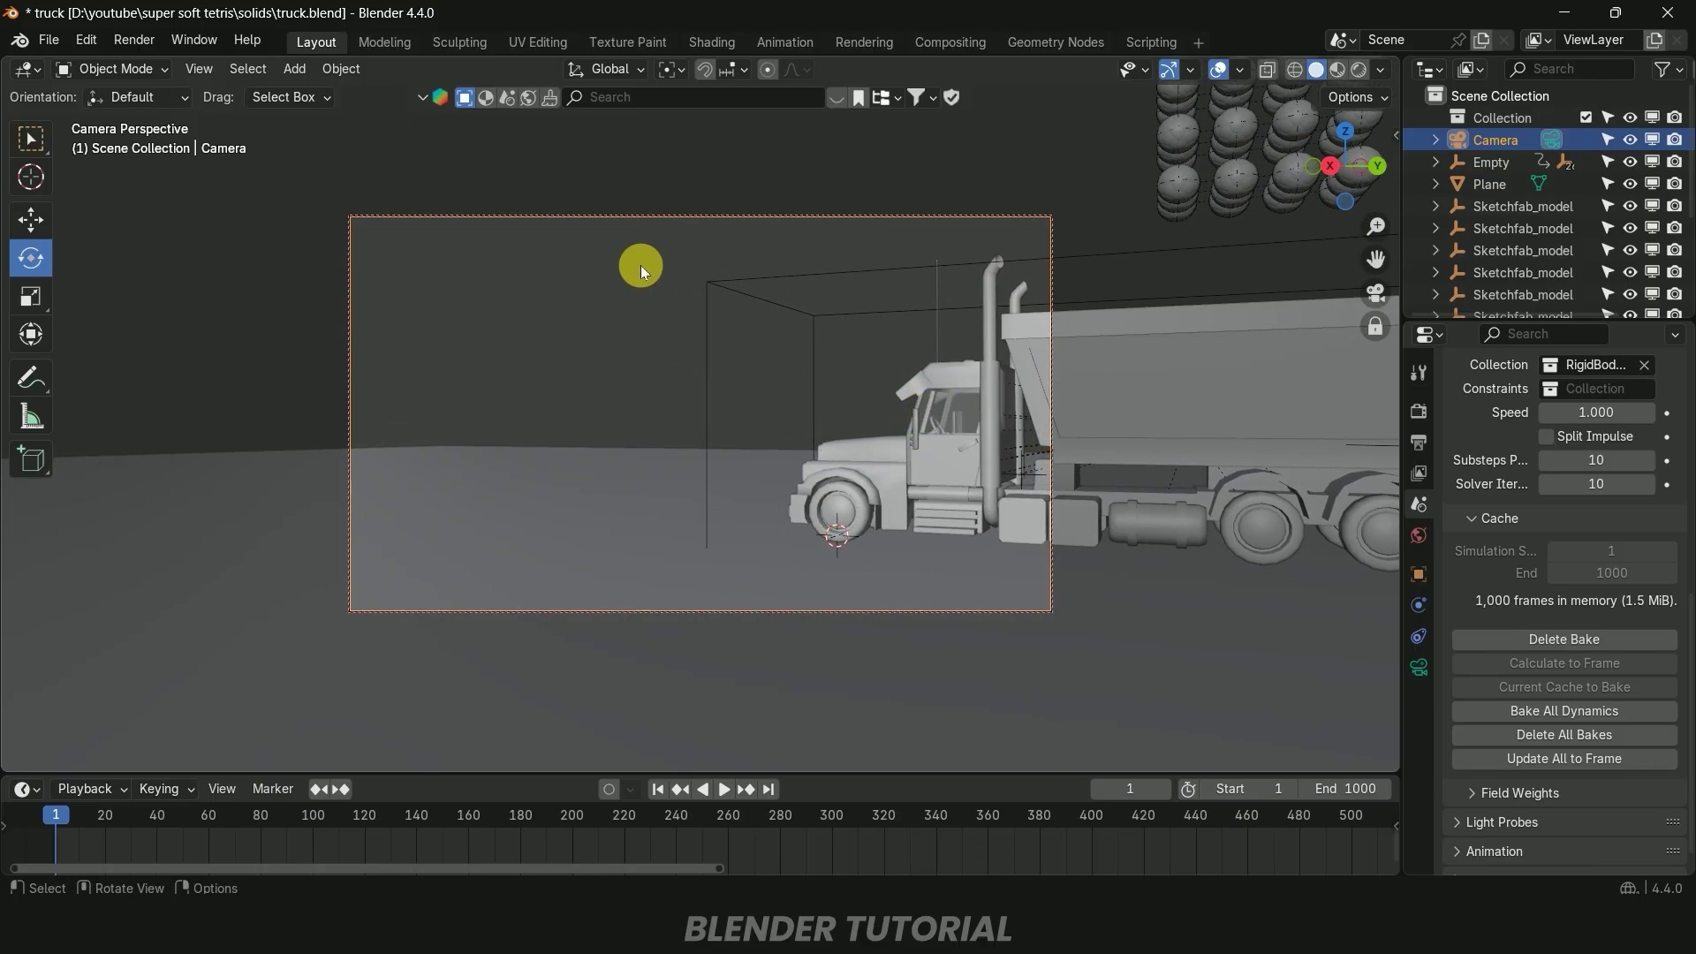
{"action": "key", "text": "i"}
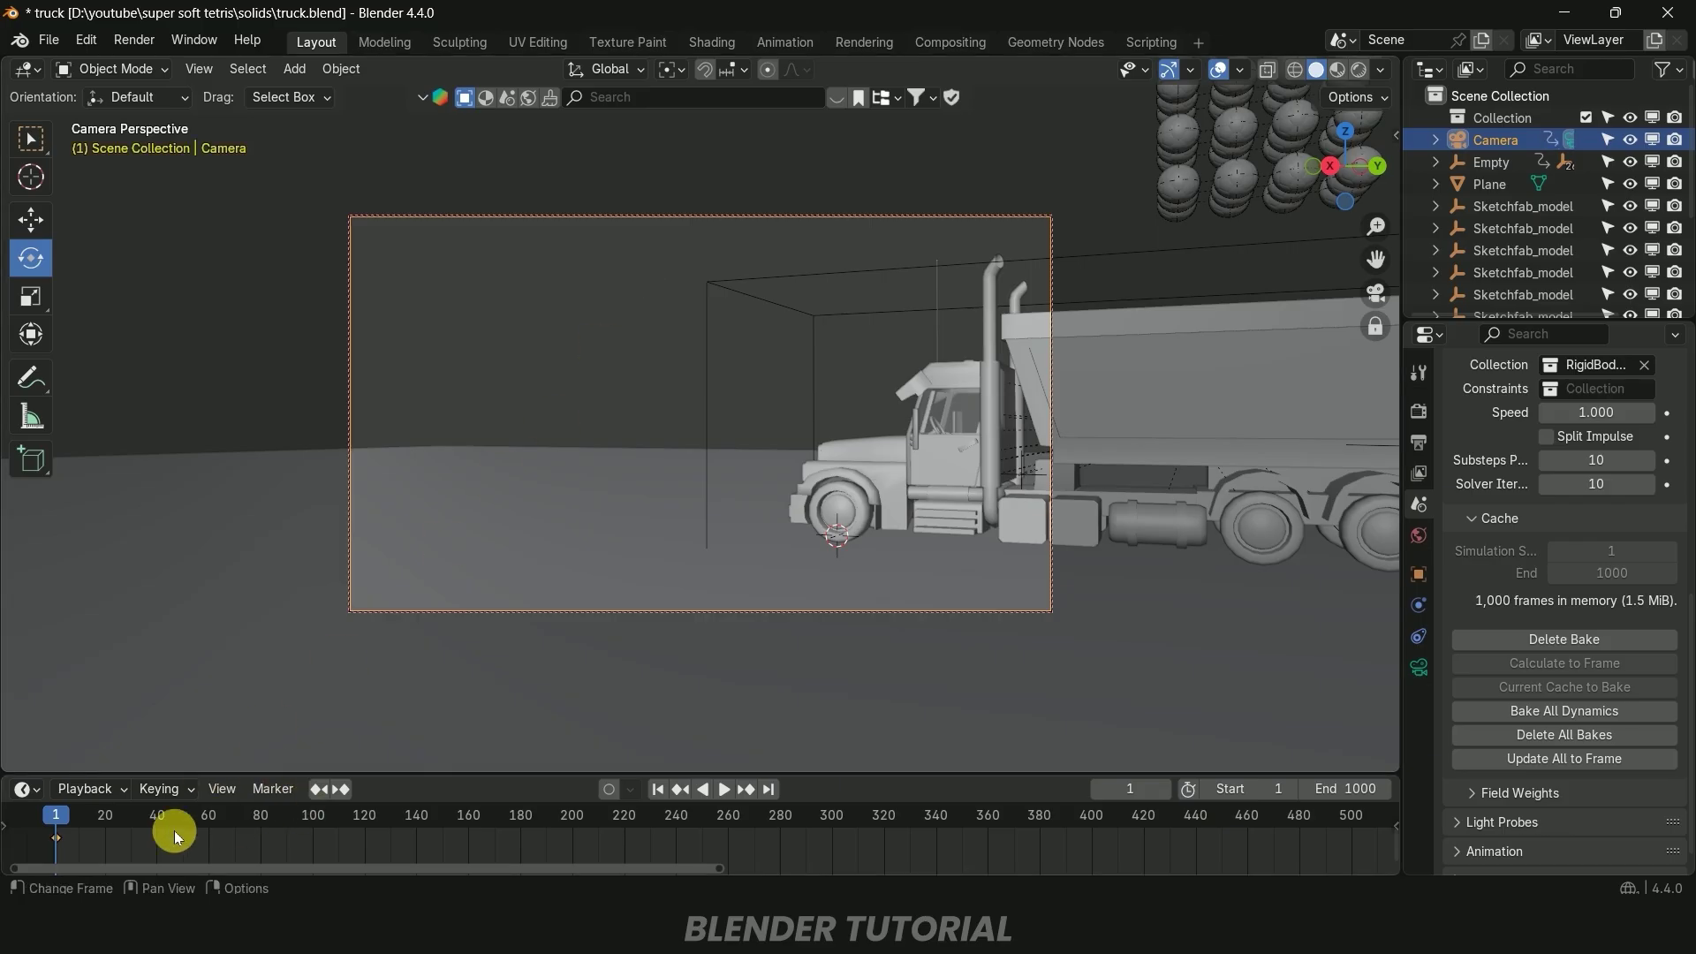
Play the animation up to where the truck is about to drive off and set the scene's start frame to 195
{"action": "key", "text": "space"}
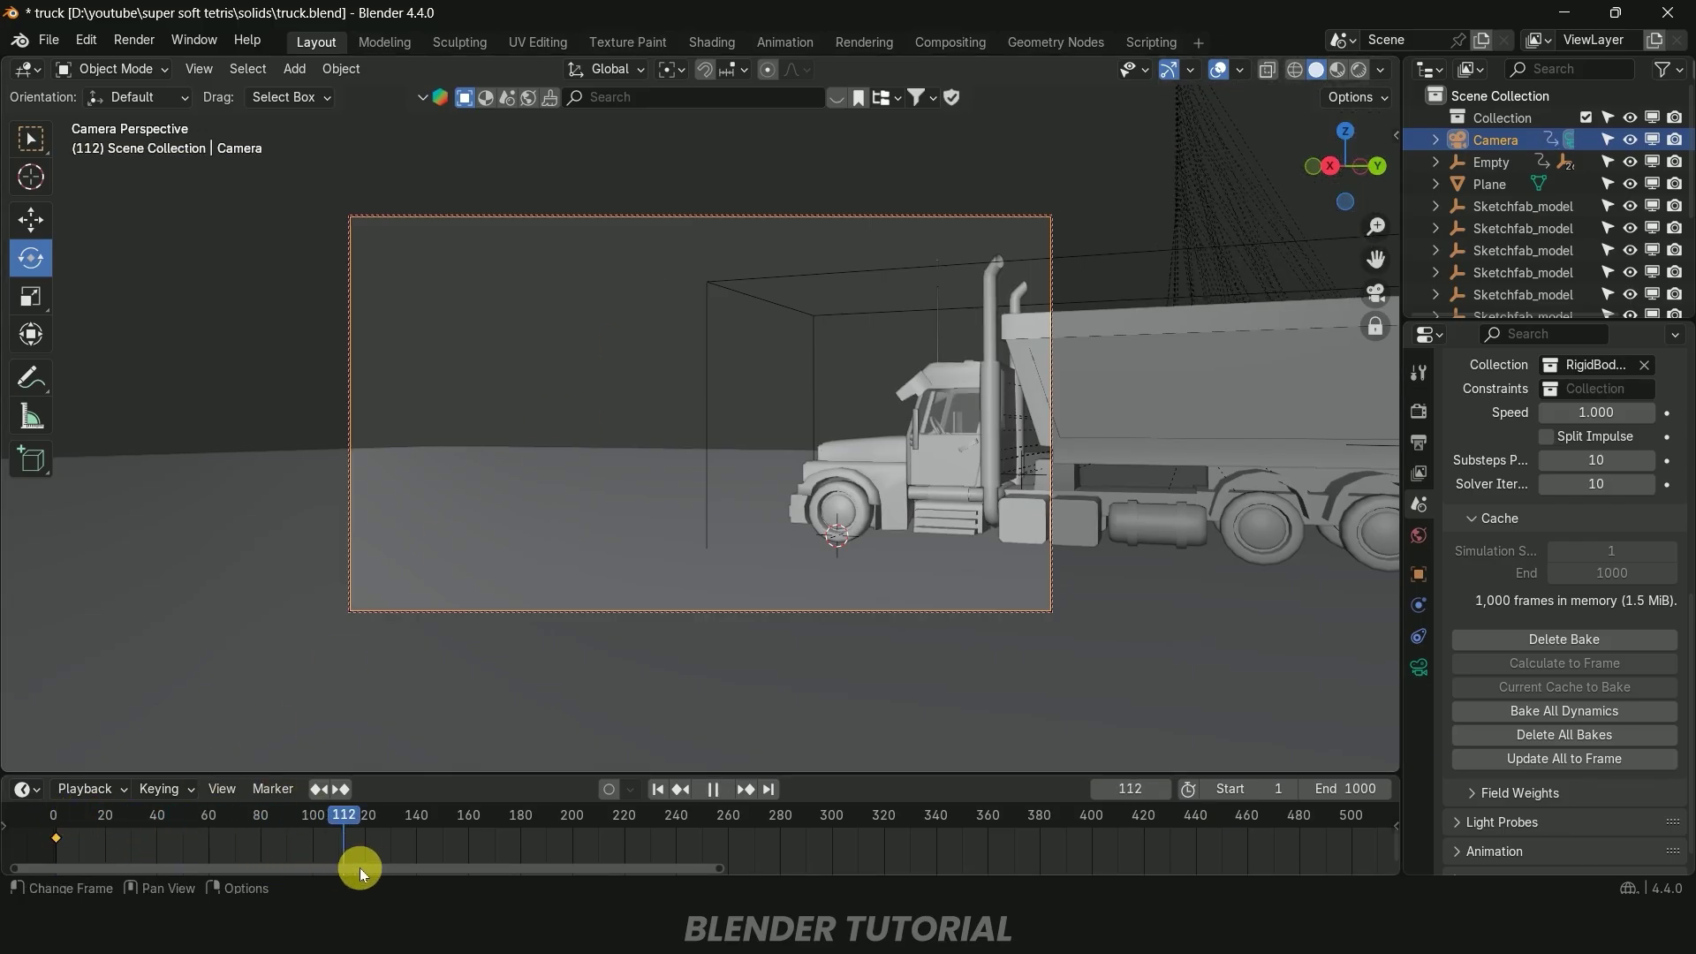
{"action": "left_click", "coordinate": [563, 883]}
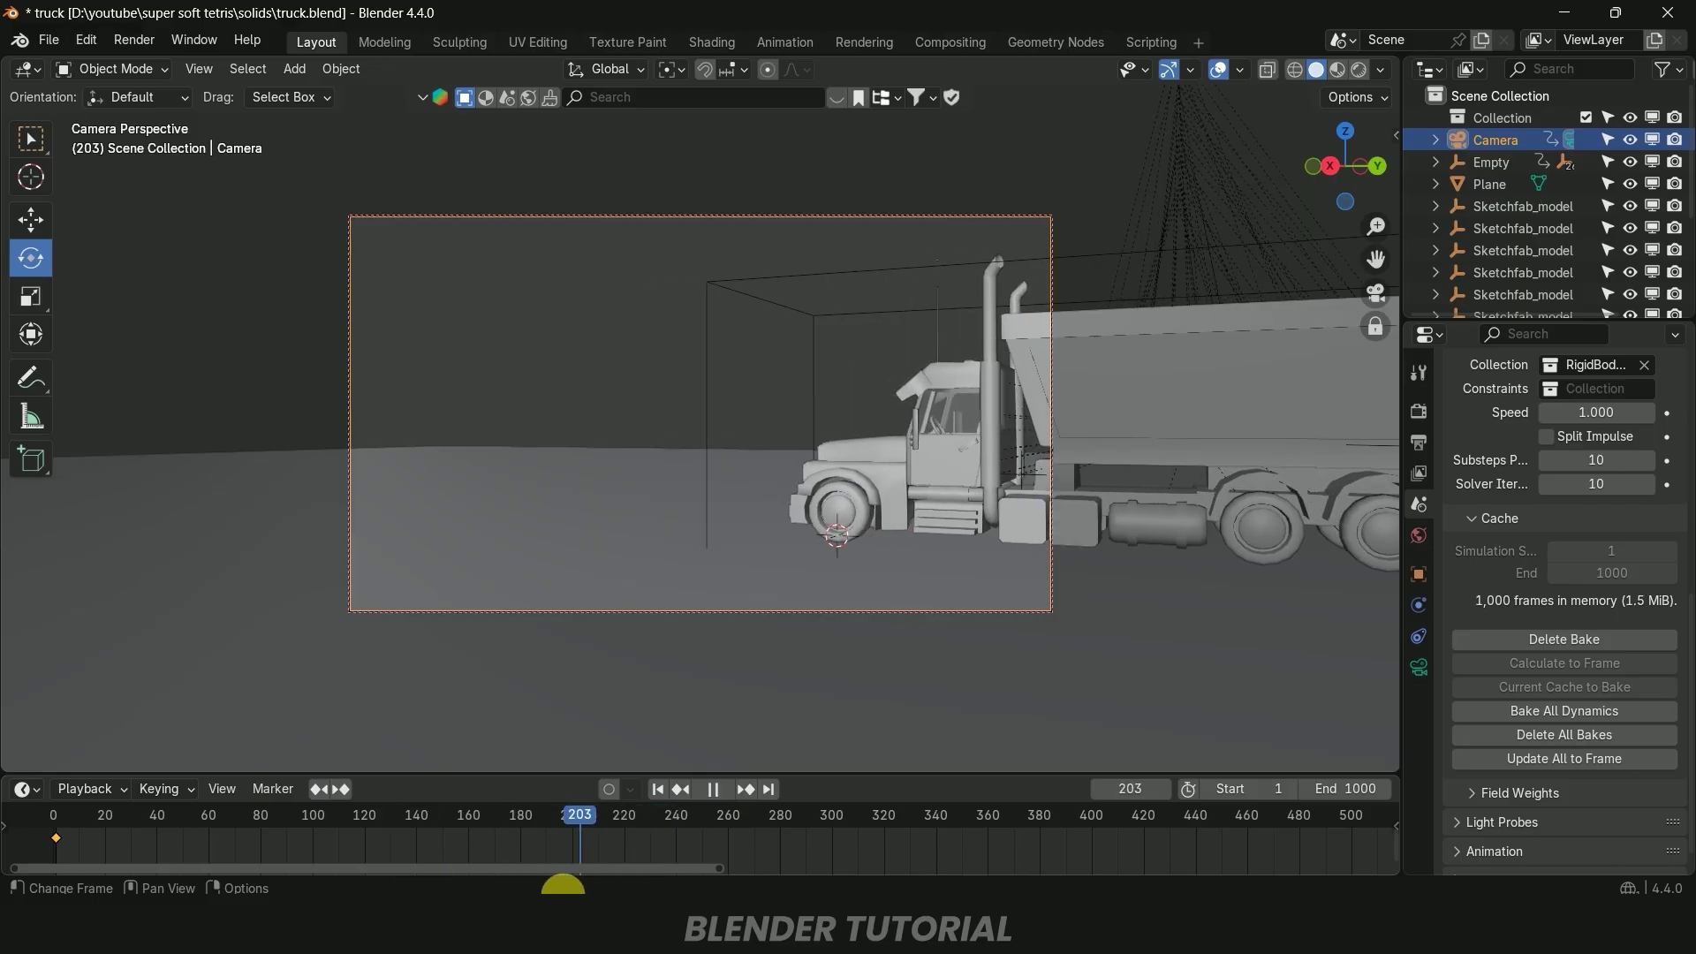
{"action": "key", "text": "space"}
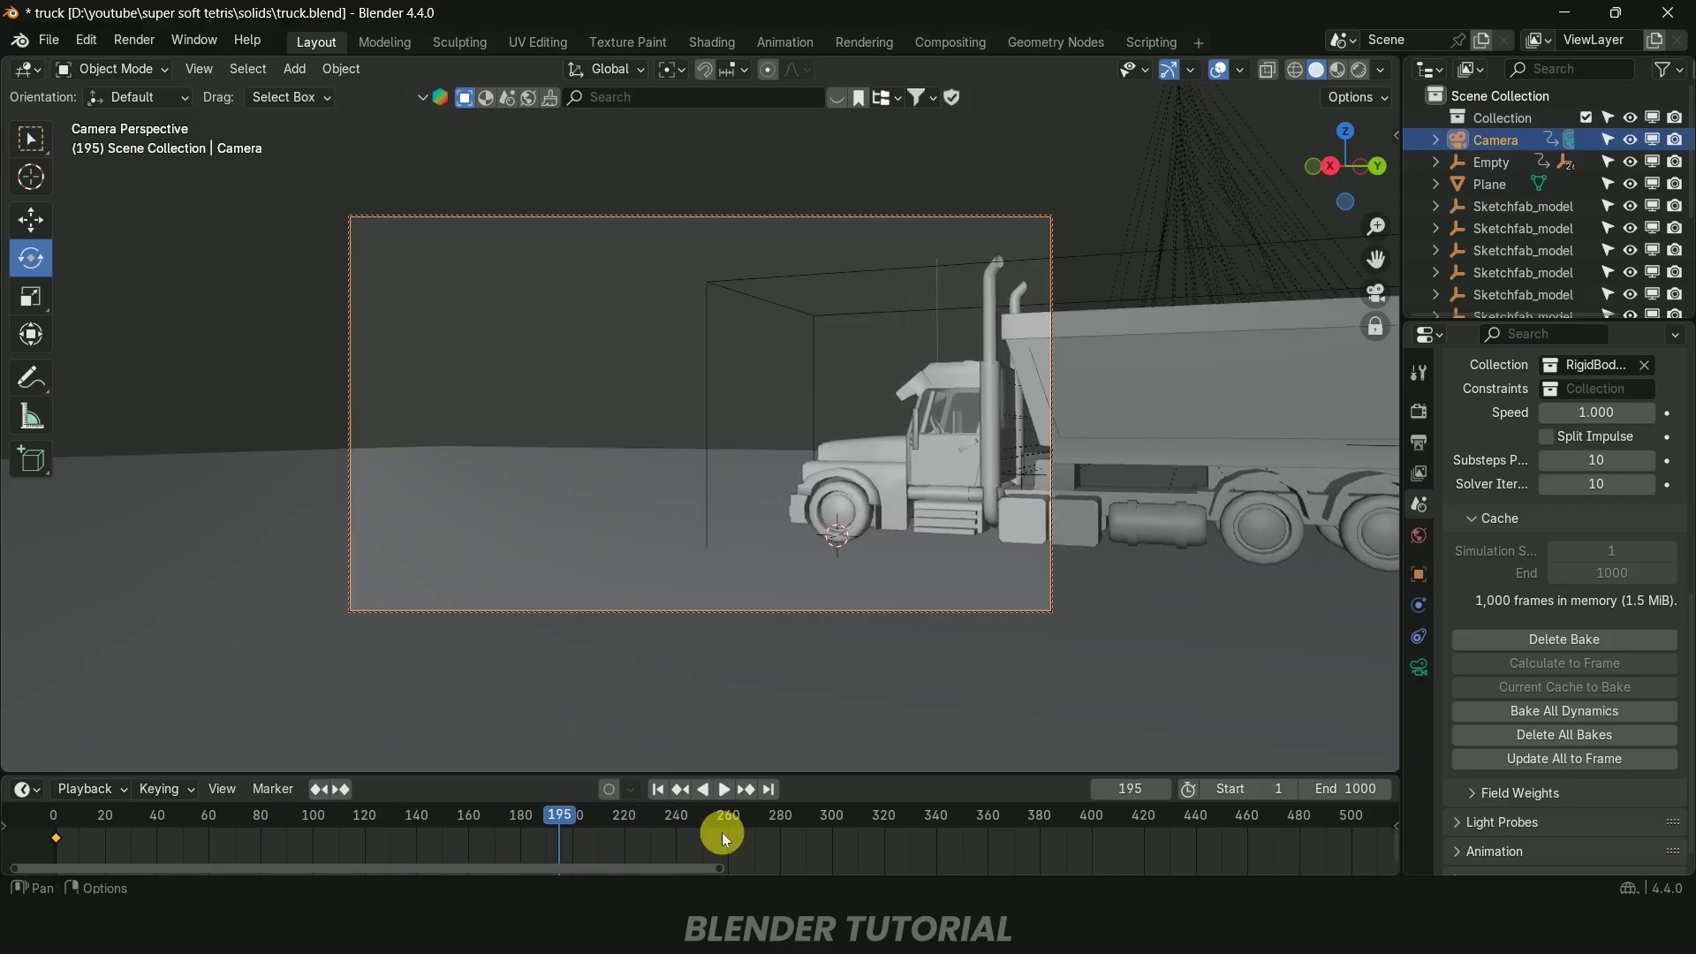
{"action": "left_click", "coordinate": [1277, 795]}
{"action": "type", "text": "195"}
{"action": "key", "text": "Return"}
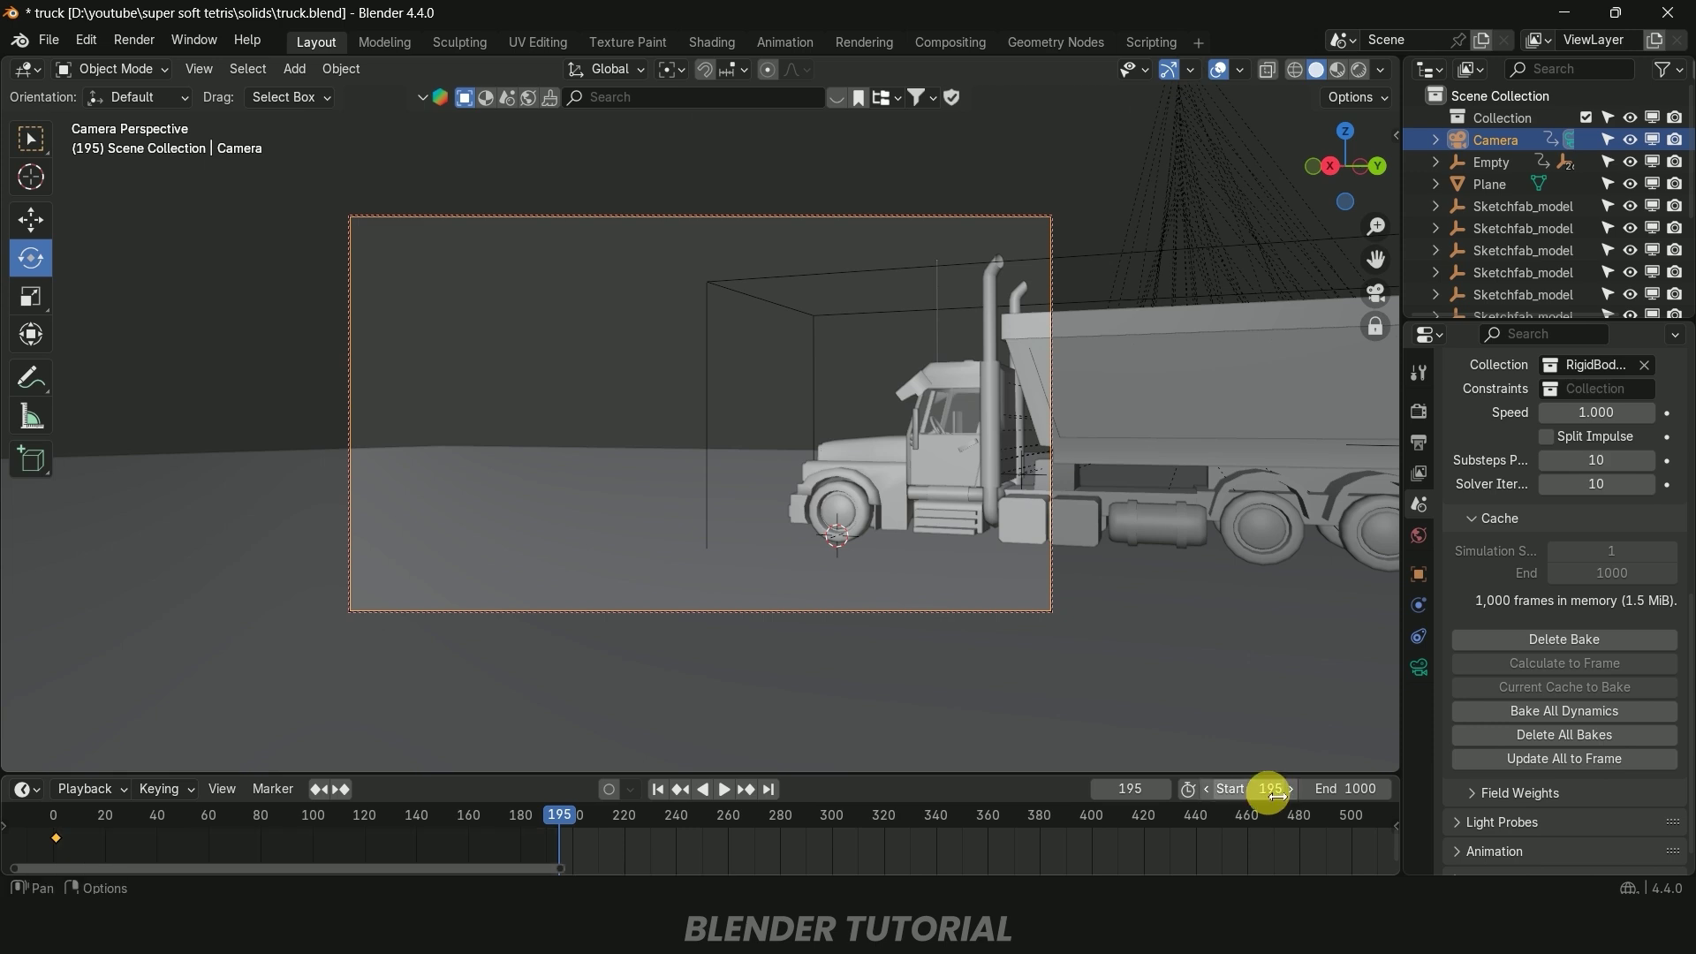
Keyframe the camera at frame 195, and pan it toward the truck's raised bed with a second keyframe at frame 525
{"action": "left_click_drag", "start_coordinate": [497, 866], "coordinate": [782, 874]}
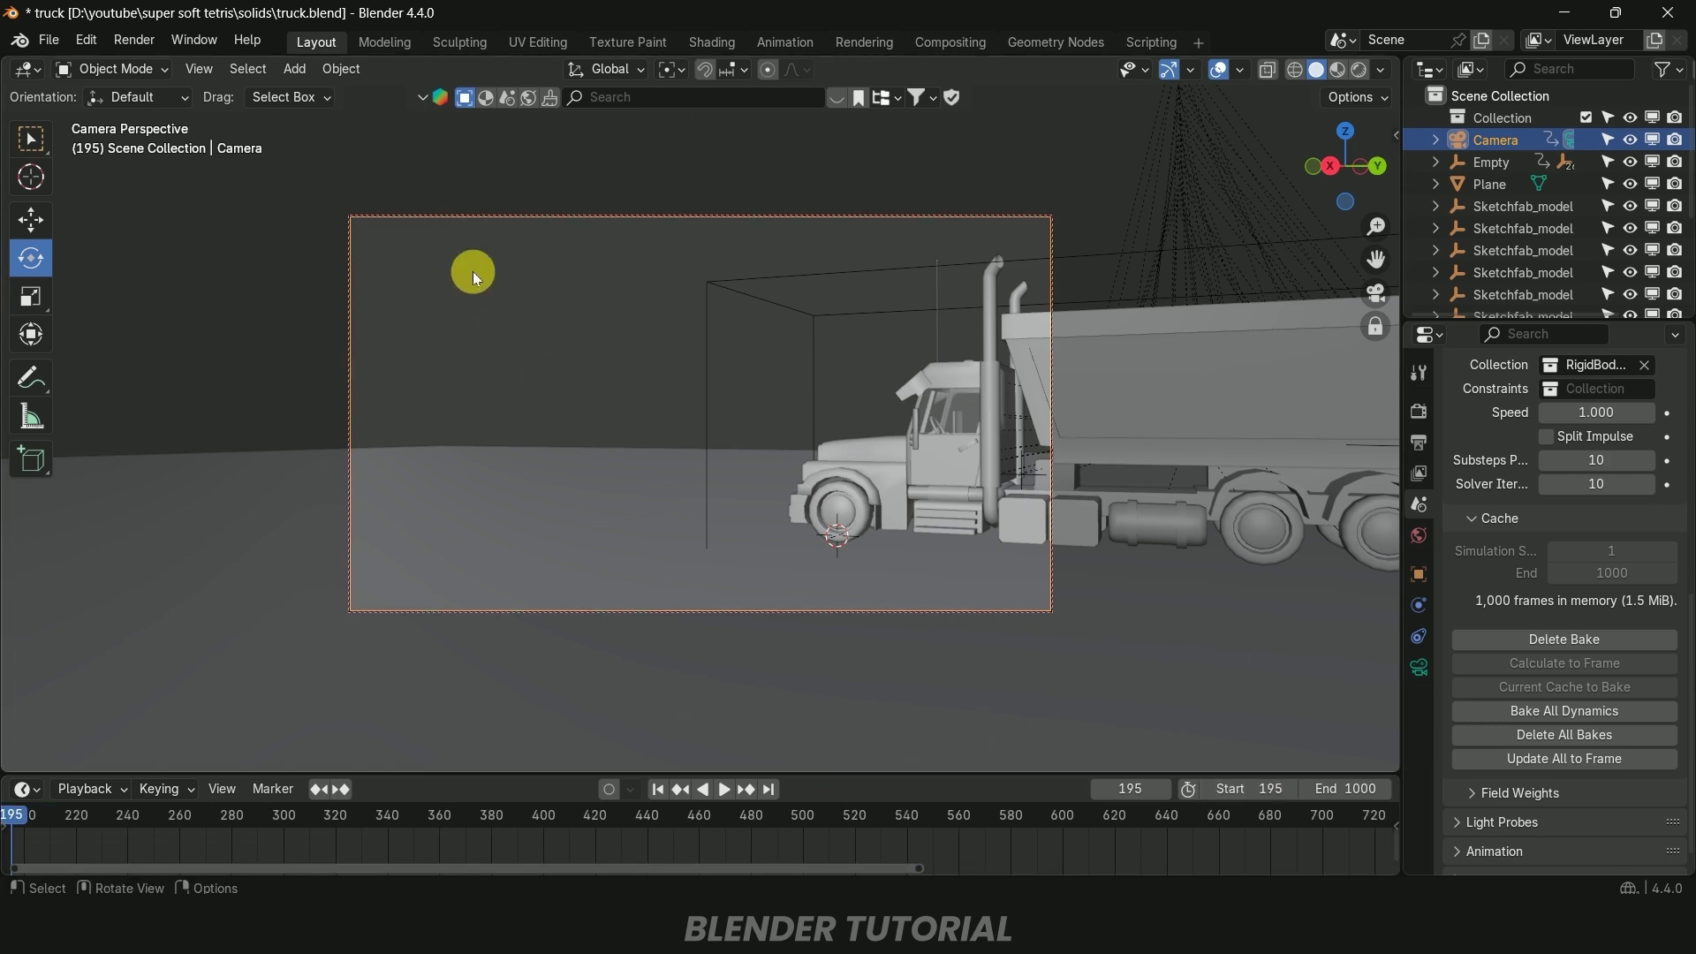
{"action": "key", "text": "i"}
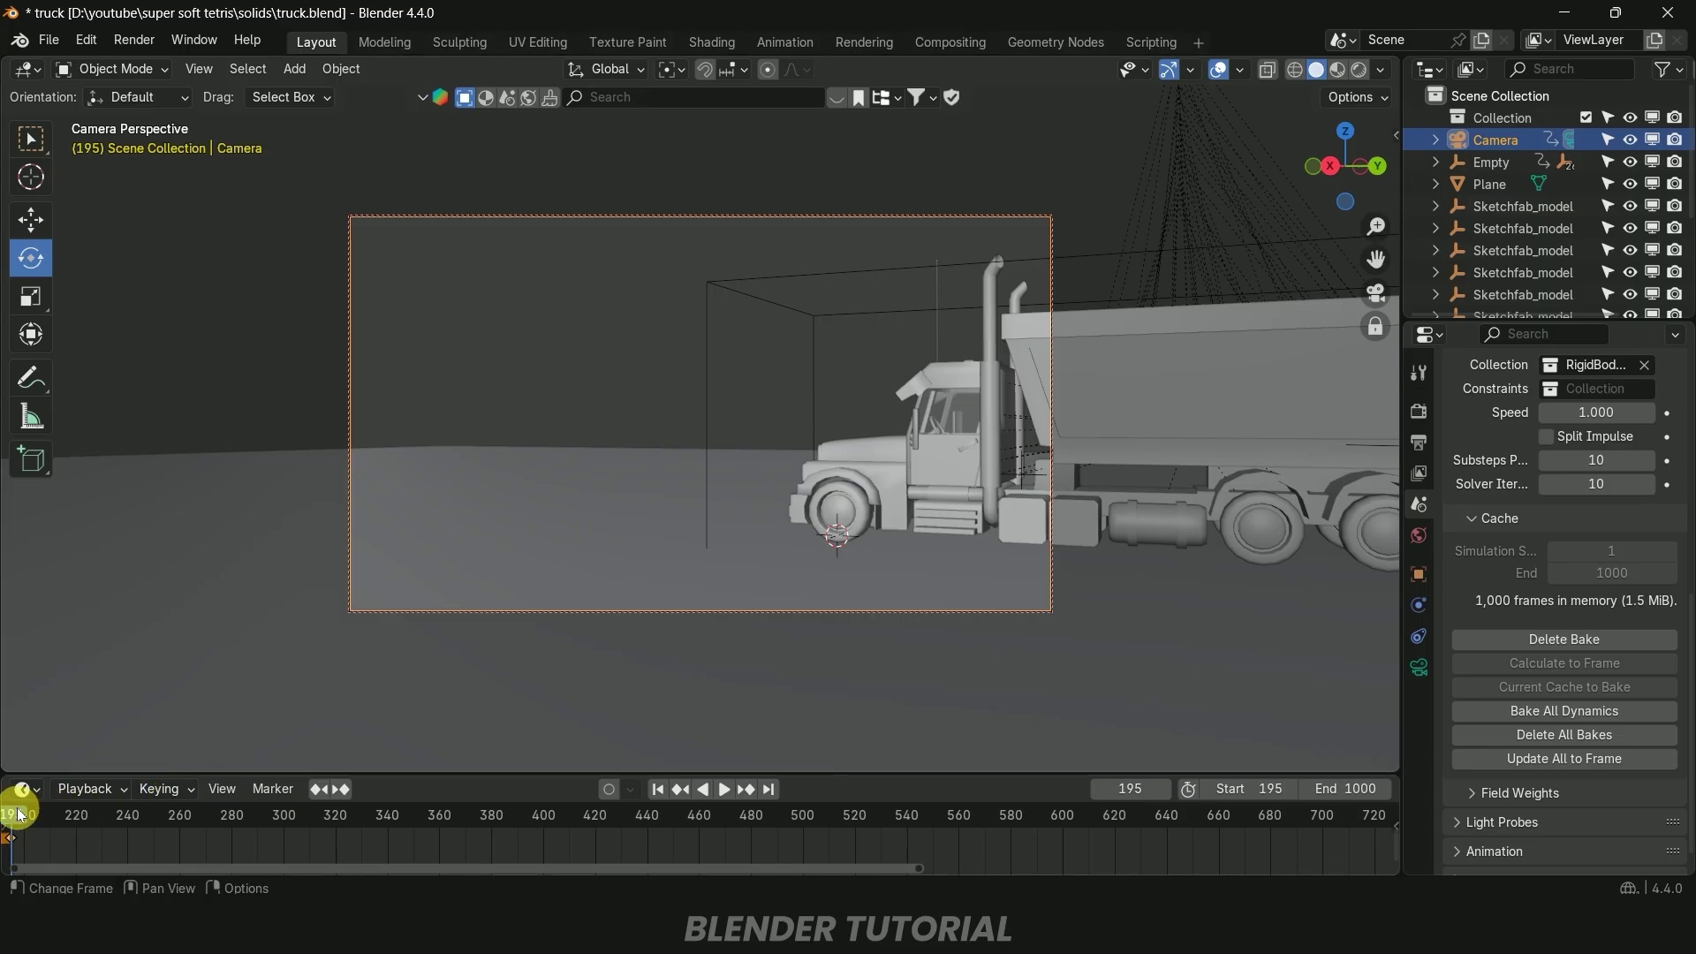
{"action": "left_click_drag", "start_coordinate": [49, 821], "coordinate": [871, 854]}
{"action": "middle_click_drag", "start_coordinate": [1186, 405], "coordinate": [1026, 424], "text": "shift"}
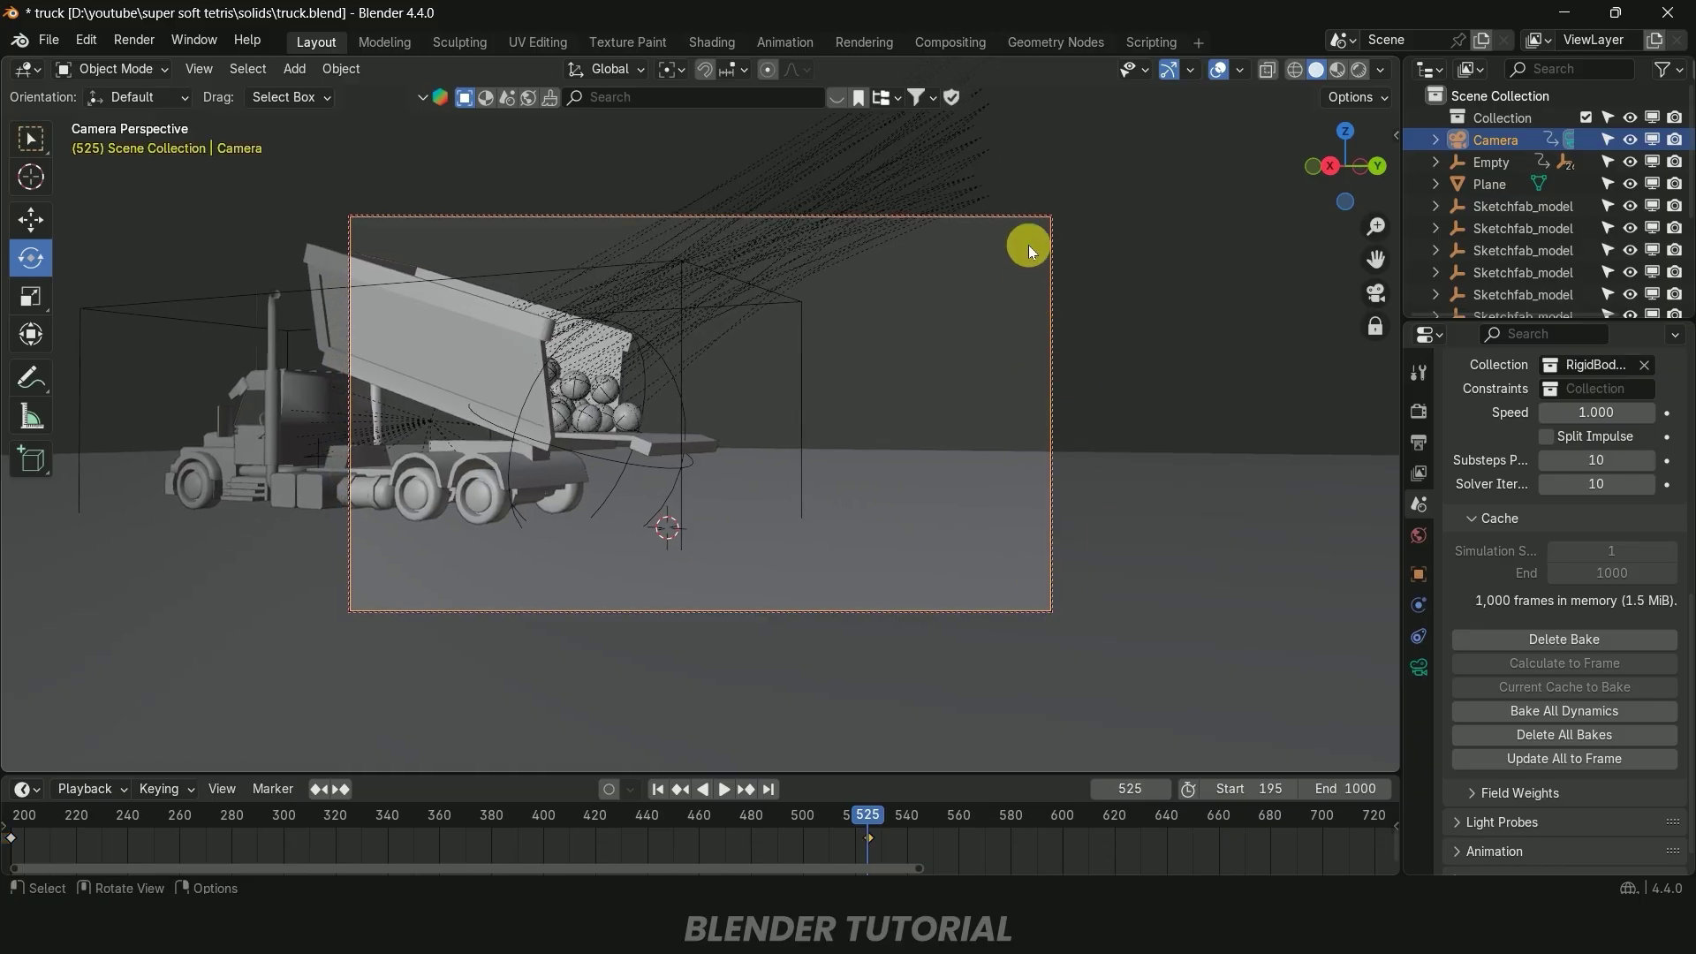
Place the camera's second keyframe earlier, at about frame 348, and play the animation from frame 195
{"action": "left_click_drag", "start_coordinate": [871, 818], "coordinate": [548, 825]}
{"action": "key", "text": "shift+Left"}
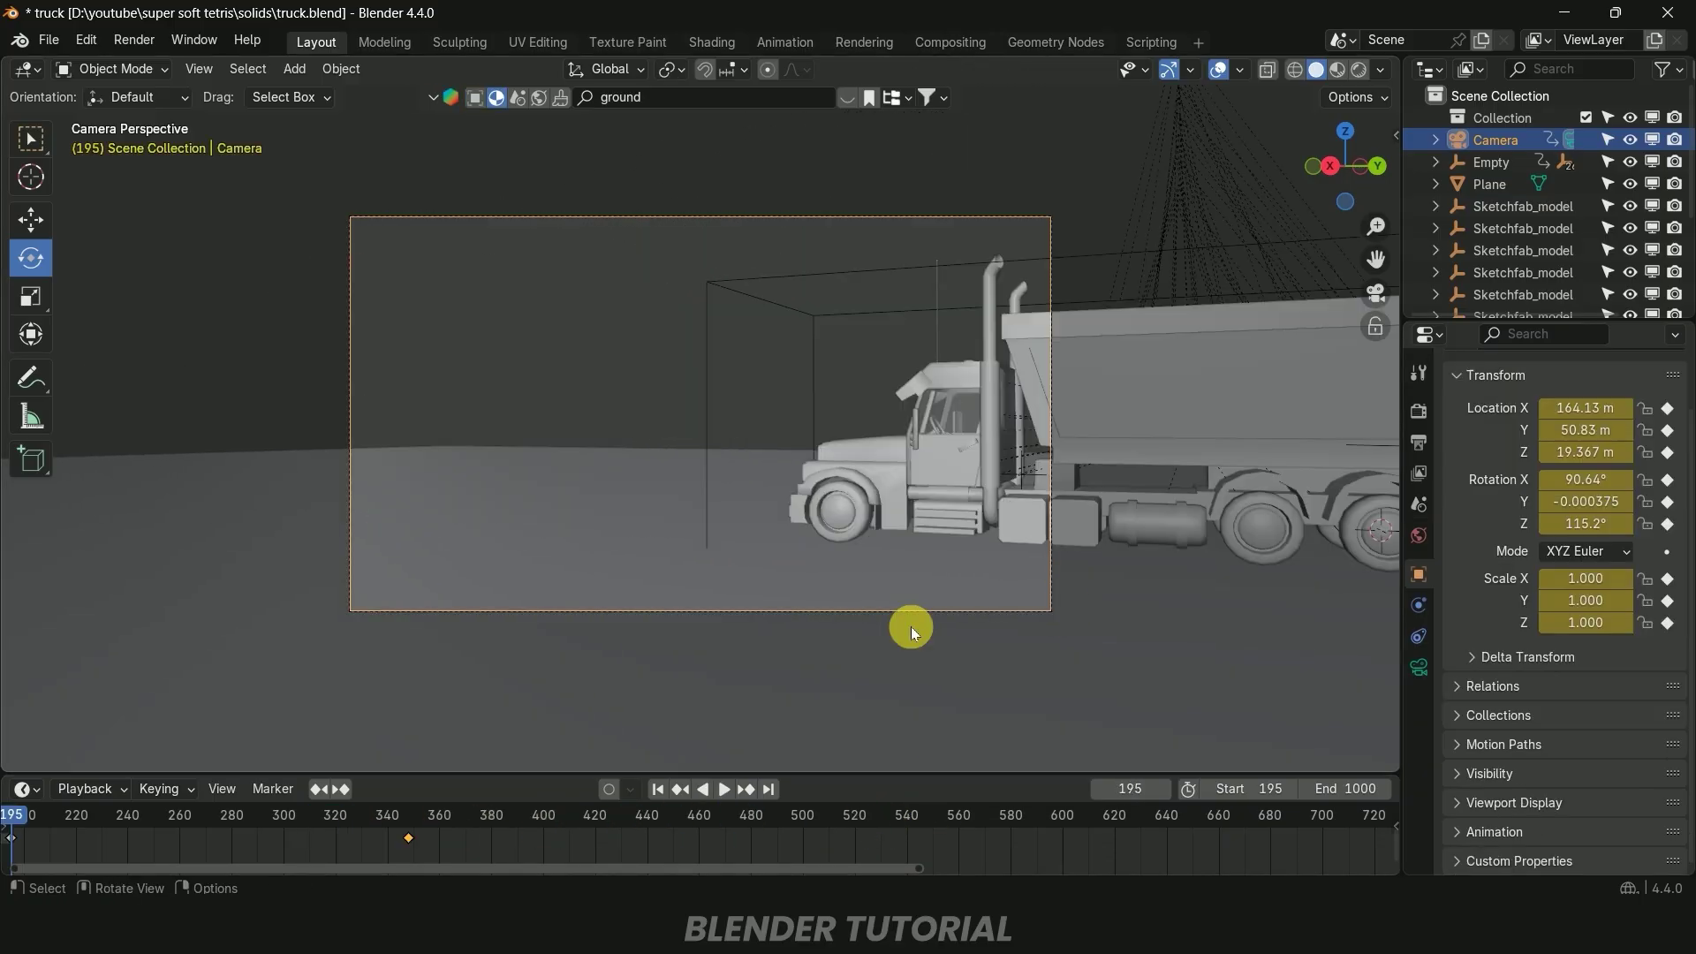
{"action": "key", "text": "space"}
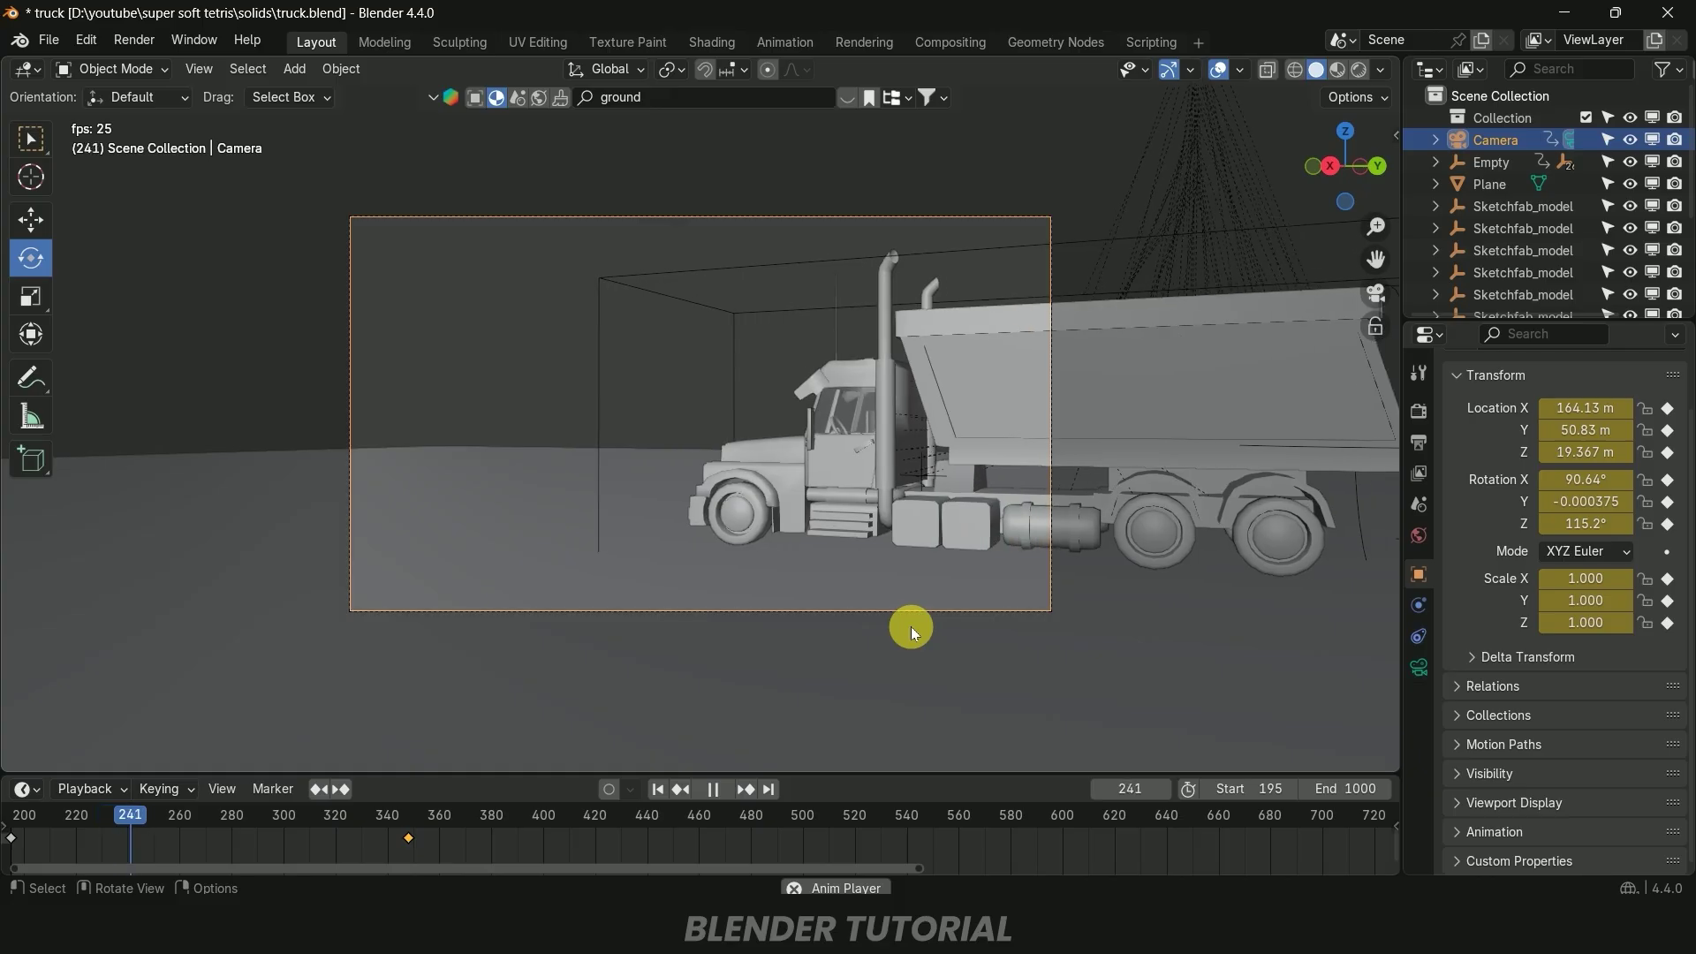